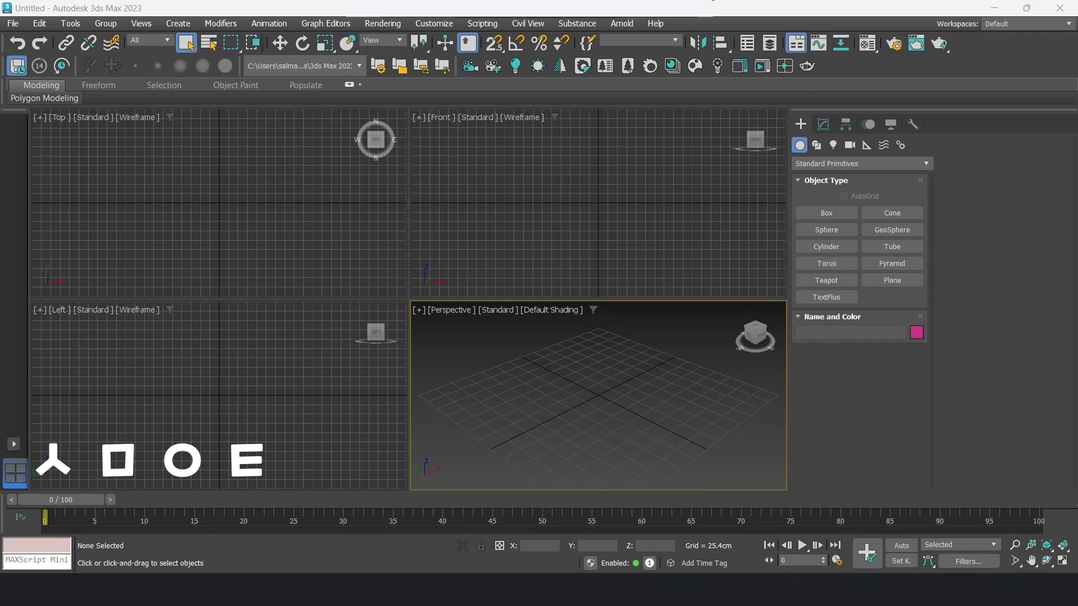
Step: Maximize the Perspective view and open Corona lecture5 Interior workshop.max from the Desktop without saving, keeping its units
{"action": "key", "text": "alt+w"}
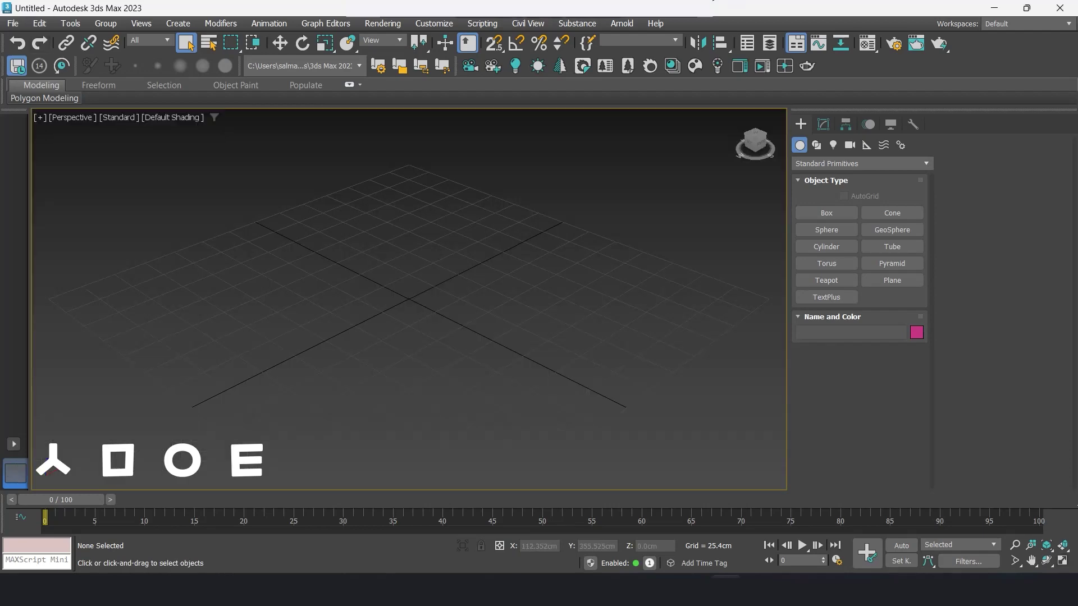
{"action": "left_click", "coordinate": [13, 23]}
{"action": "left_click", "coordinate": [34, 74]}
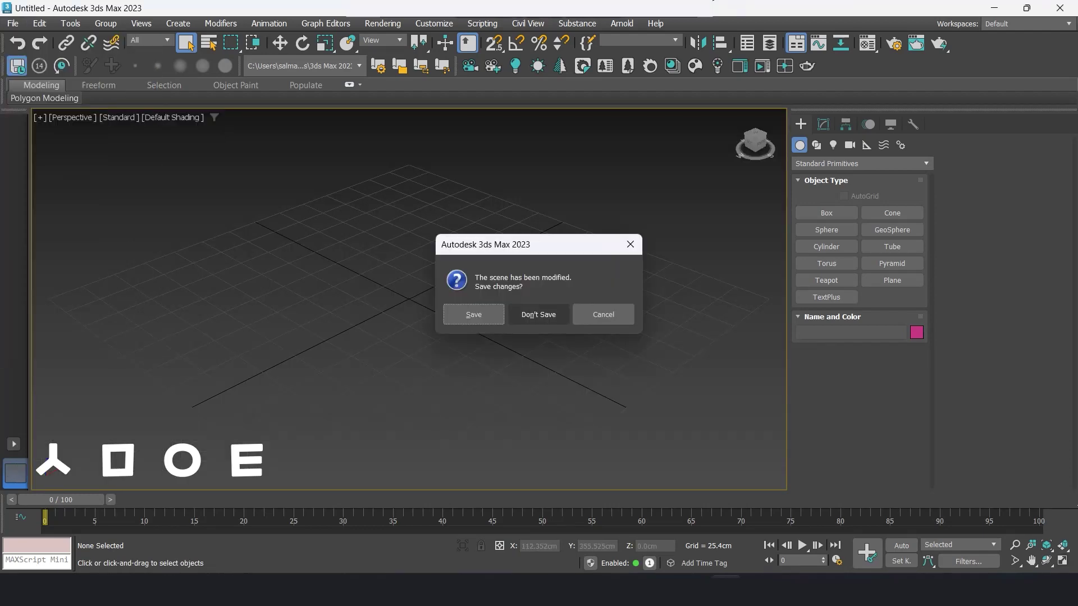
{"action": "left_click", "coordinate": [539, 314]}
{"action": "left_click", "coordinate": [42, 146]}
{"action": "scroll", "coordinate": [246, 253], "scroll_direction": "down", "scroll_amount": 1}
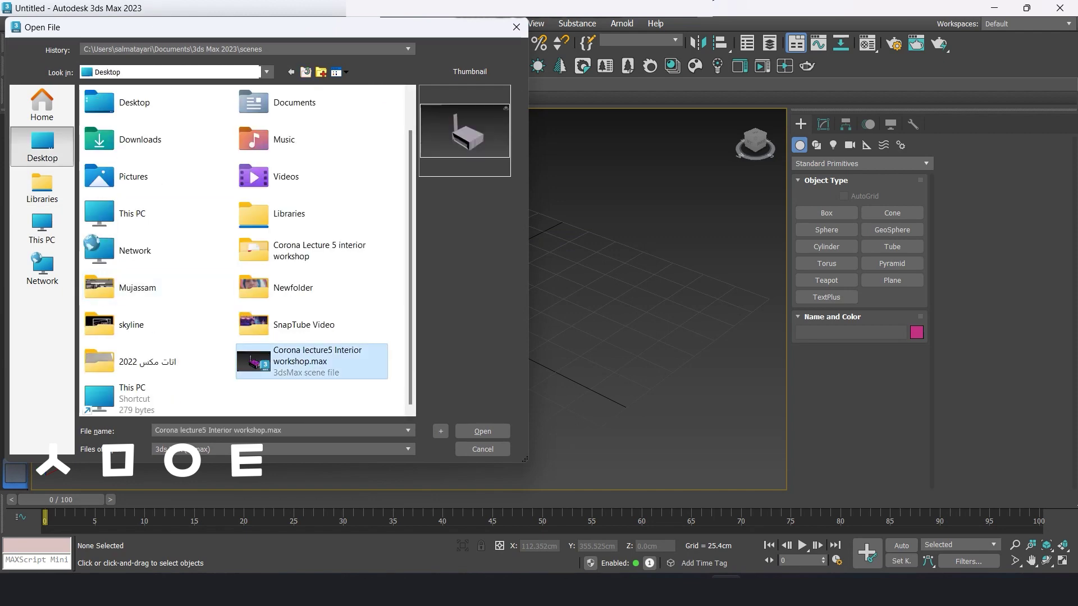
{"action": "double_click", "coordinate": [368, 359]}
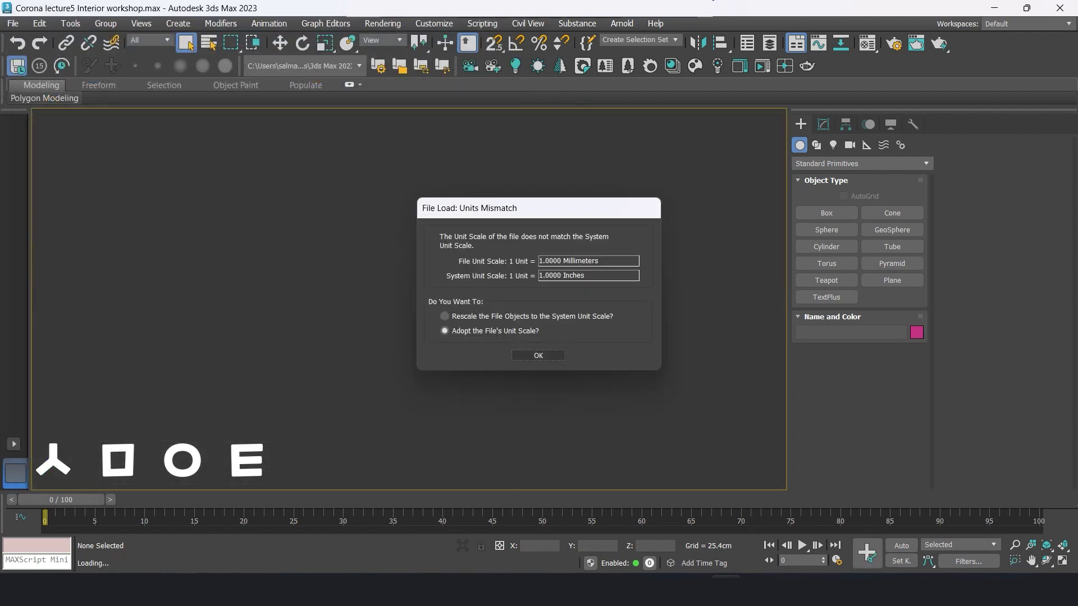
{"action": "key", "text": "Return"}
{"action": "key", "text": "Return"}
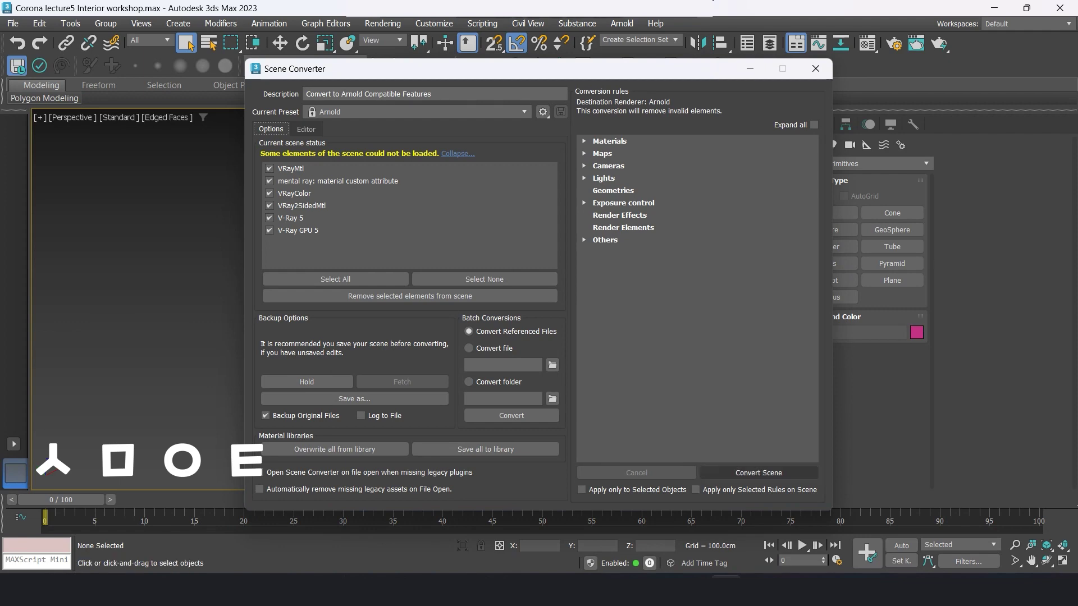
{"action": "left_click", "coordinate": [815, 68]}
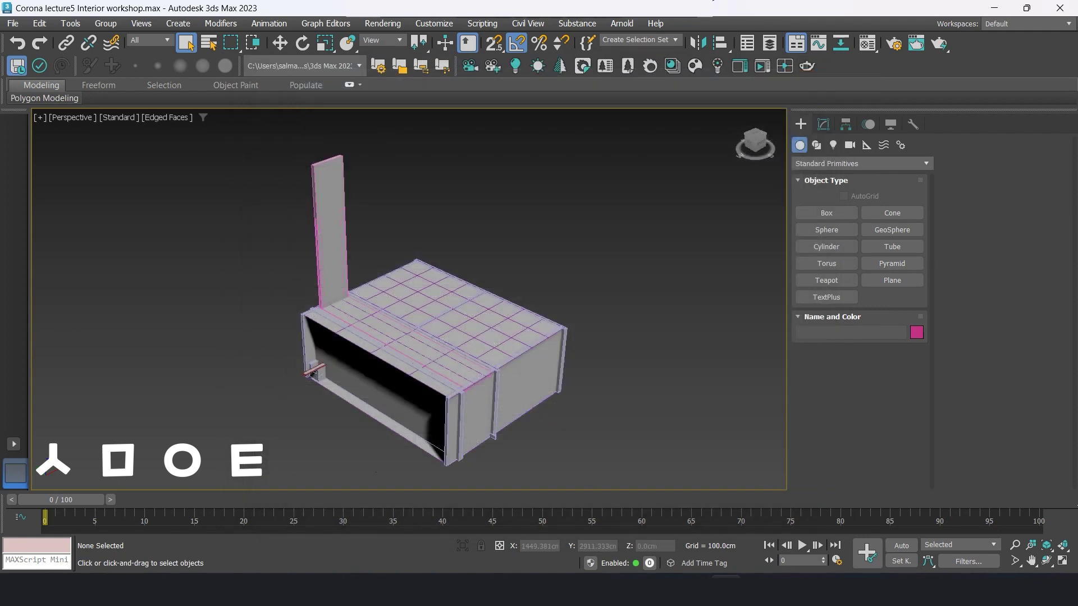
Step: Turn on Wireframe Override in the Perspective view and zoom to inspect the room
{"action": "left_click", "coordinate": [118, 117]}
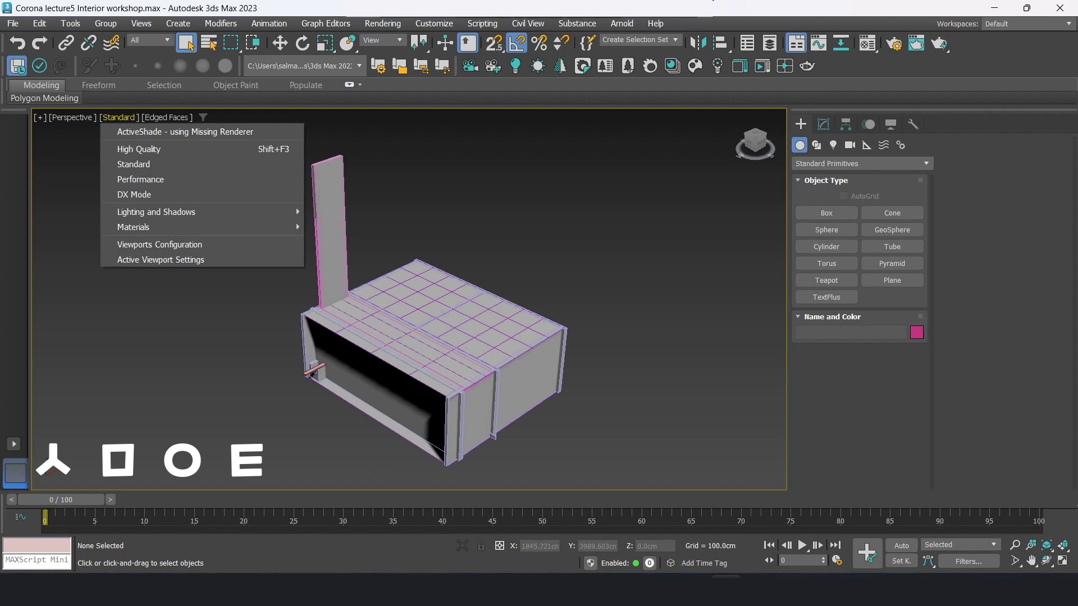
{"action": "left_click", "coordinate": [167, 117]}
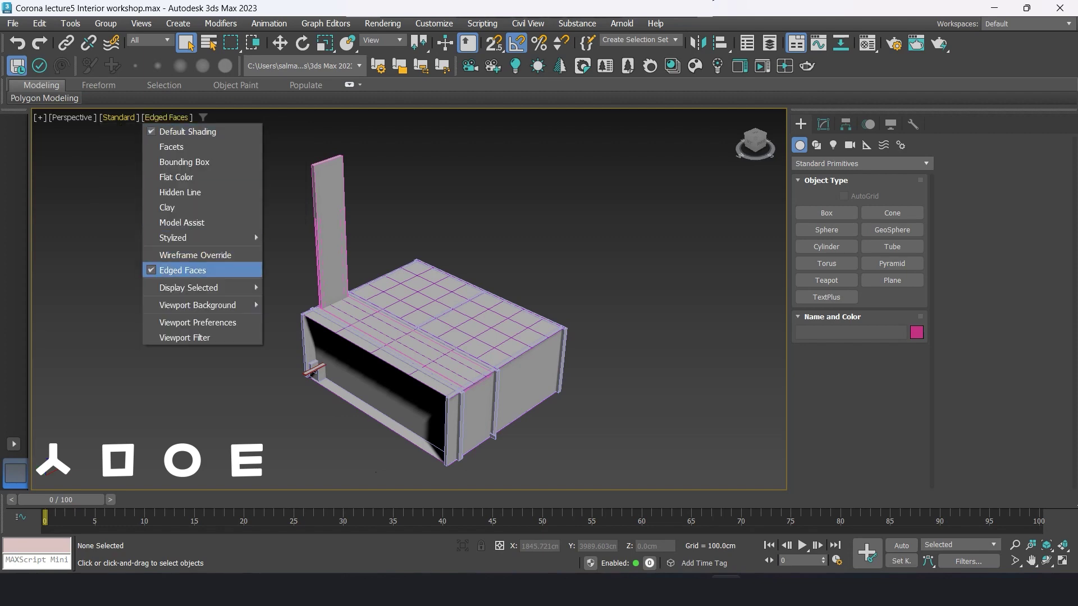
{"action": "left_click", "coordinate": [247, 255]}
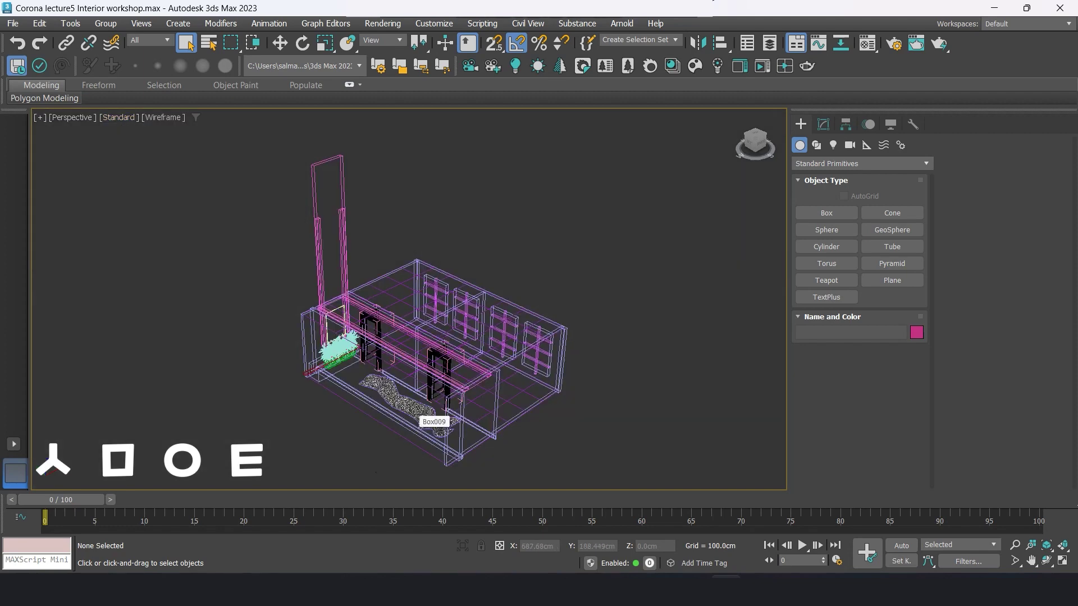
{"action": "scroll", "coordinate": [421, 416], "scroll_direction": "up", "scroll_amount": 5}
{"action": "scroll", "coordinate": [337, 281], "scroll_direction": "down", "scroll_amount": 5}
{"action": "scroll", "coordinate": [337, 280], "scroll_direction": "up", "scroll_amount": 3}
{"action": "scroll", "coordinate": [337, 280], "scroll_direction": "down", "scroll_amount": 4}
Step: Pan and zoom around the wireframe room to inspect its windows, door frames, plants and rug
{"action": "left_click", "coordinate": [1030, 561]}
{"action": "scroll", "coordinate": [359, 292], "scroll_direction": "up", "scroll_amount": 5}
{"action": "scroll", "coordinate": [359, 292], "scroll_direction": "down", "scroll_amount": 2}
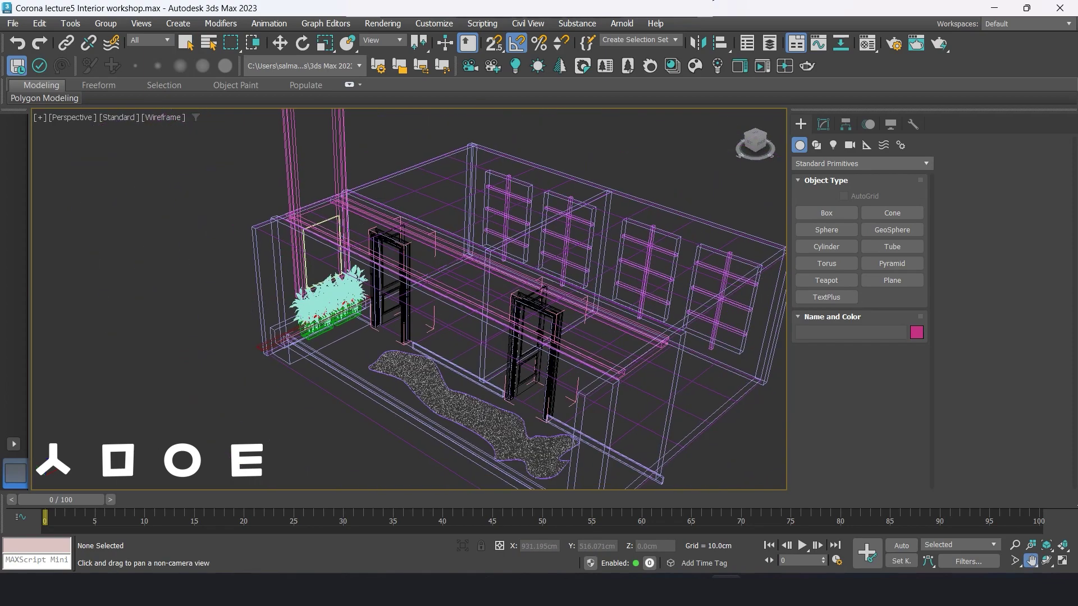
{"action": "key", "text": "Escape"}
{"action": "scroll", "coordinate": [393, 297], "scroll_direction": "down", "scroll_amount": 4}
{"action": "scroll", "coordinate": [393, 297], "scroll_direction": "up", "scroll_amount": 3}
{"action": "scroll", "coordinate": [337, 309], "scroll_direction": "up", "scroll_amount": 3}
{"action": "scroll", "coordinate": [337, 309], "scroll_direction": "down", "scroll_amount": 3}
{"action": "scroll", "coordinate": [336, 308], "scroll_direction": "down", "scroll_amount": 2}
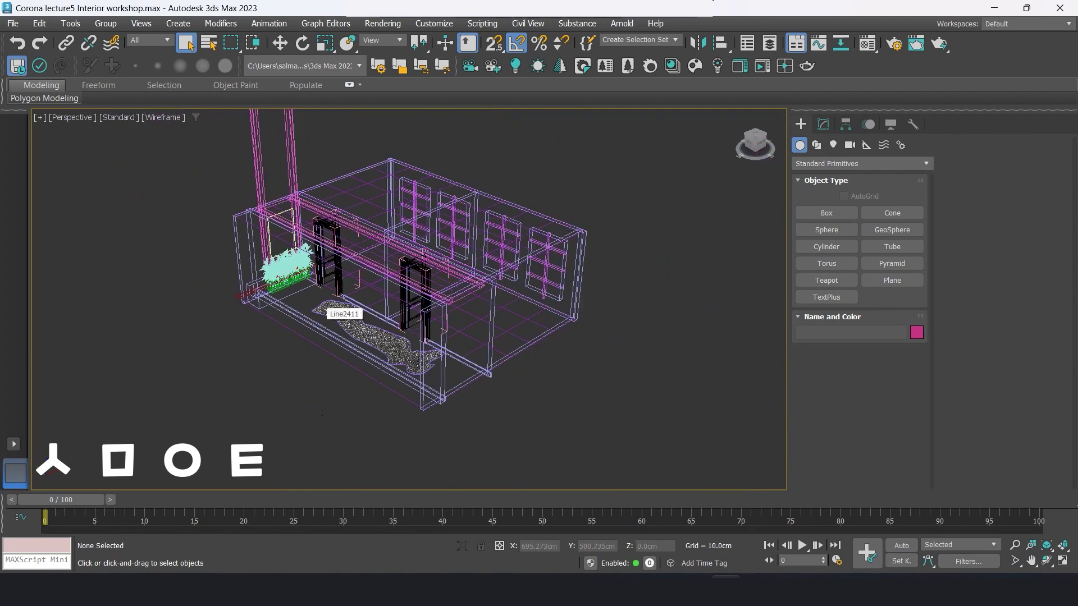
Step: Switch to the Top view and zoom to see the whole room from above
{"action": "key", "text": "t"}
{"action": "scroll", "coordinate": [449, 269], "scroll_direction": "down", "scroll_amount": 5}
{"action": "scroll", "coordinate": [449, 270], "scroll_direction": "up", "scroll_amount": 2}
{"action": "scroll", "coordinate": [449, 270], "scroll_direction": "up", "scroll_amount": 1}
{"action": "scroll", "coordinate": [400, 194], "scroll_direction": "down", "scroll_amount": 2}
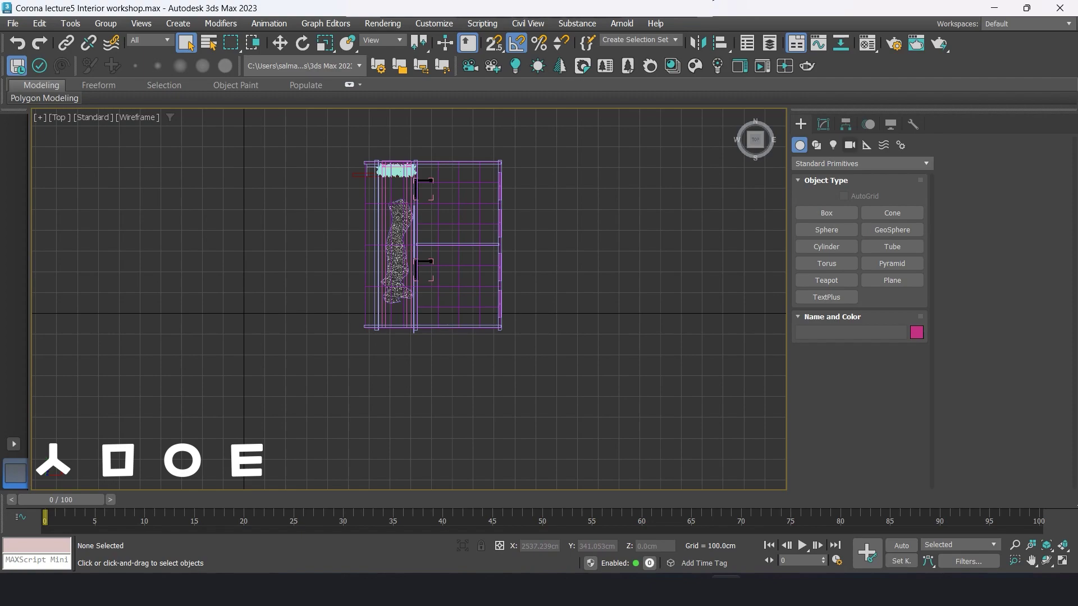
Step: Drag a CoronaCam in the Top view from the hallway end toward the planter, then look through it
{"action": "left_click", "coordinate": [849, 145]}
{"action": "left_click", "coordinate": [892, 229]}
{"action": "scroll", "coordinate": [323, 170], "scroll_direction": "up", "scroll_amount": 3}
{"action": "scroll", "coordinate": [324, 171], "scroll_direction": "down", "scroll_amount": 1}
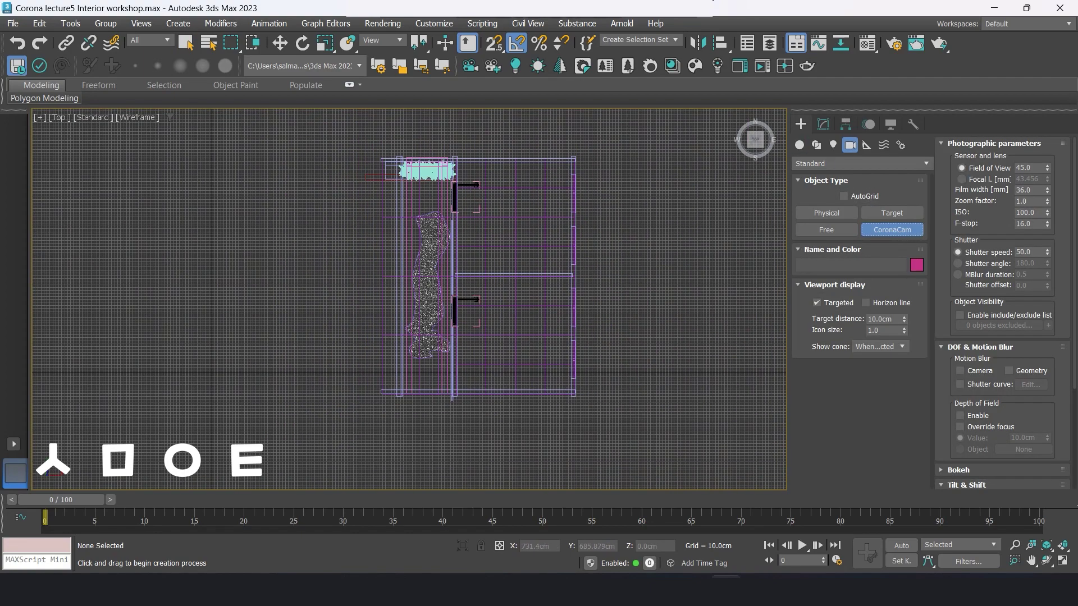
{"action": "scroll", "coordinate": [432, 205], "scroll_direction": "up", "scroll_amount": 2}
{"action": "left_click_drag", "start_coordinate": [425, 456], "coordinate": [424, 151]}
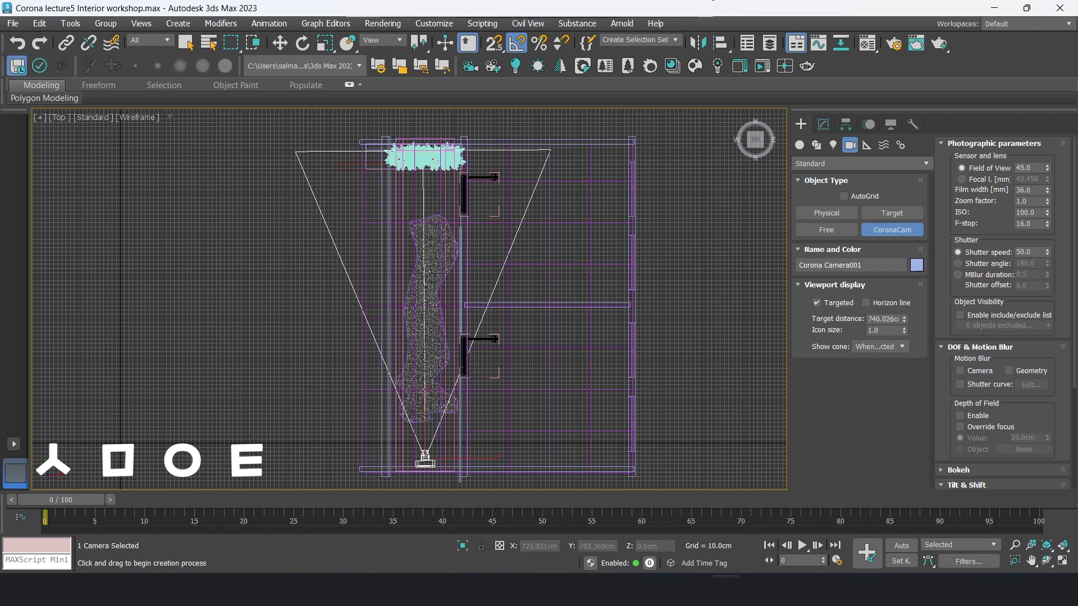
{"action": "key", "text": "c"}
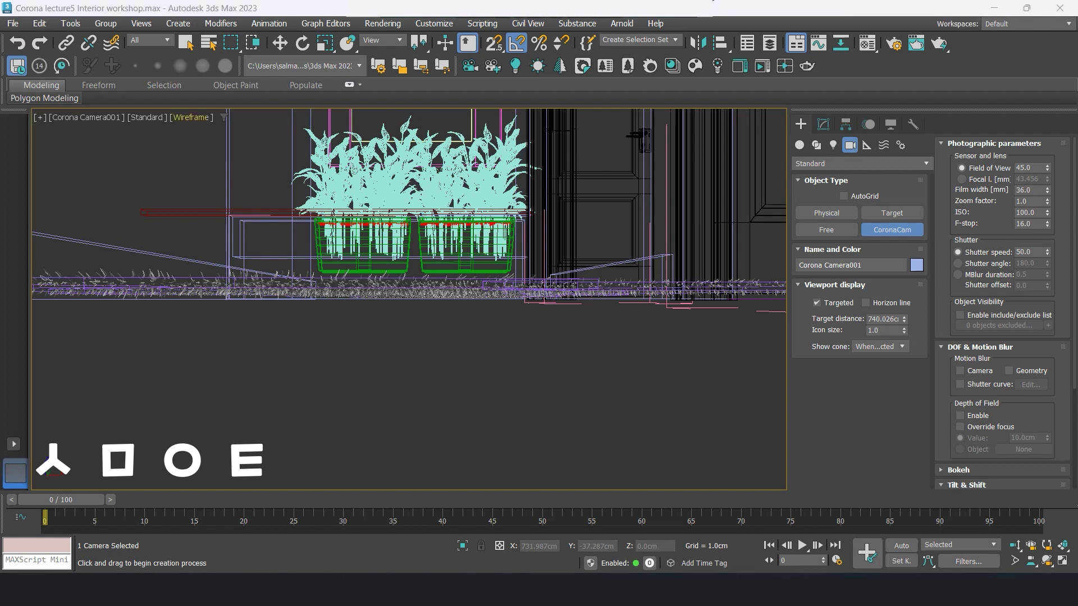
Step: Turn off Wireframe Override, truck the camera to reveal the floor and rug, and show safe frames
{"action": "left_click", "coordinate": [191, 117]}
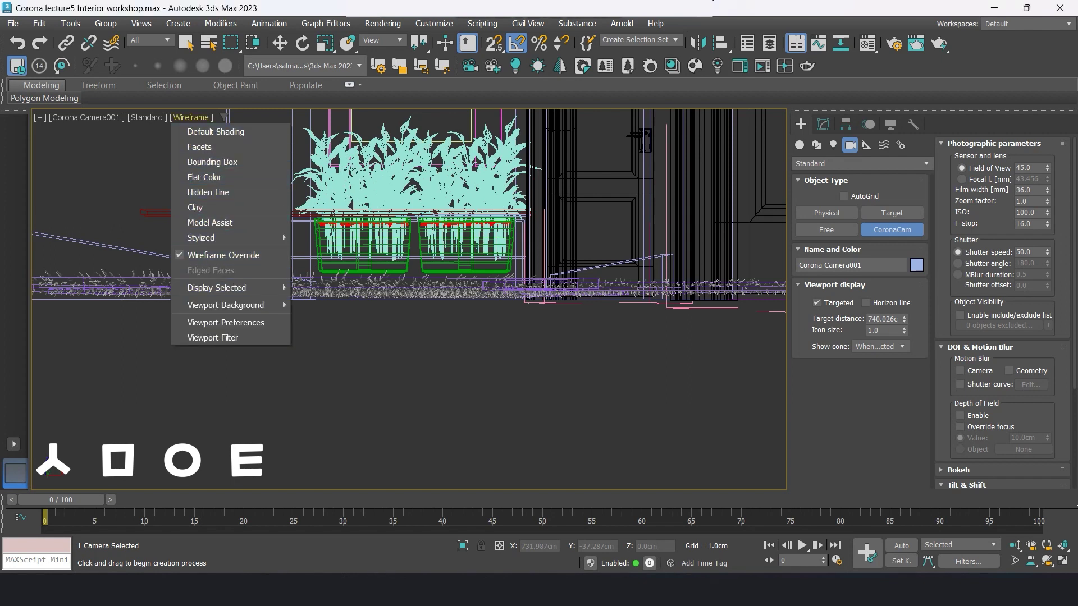
{"action": "left_click", "coordinate": [235, 255]}
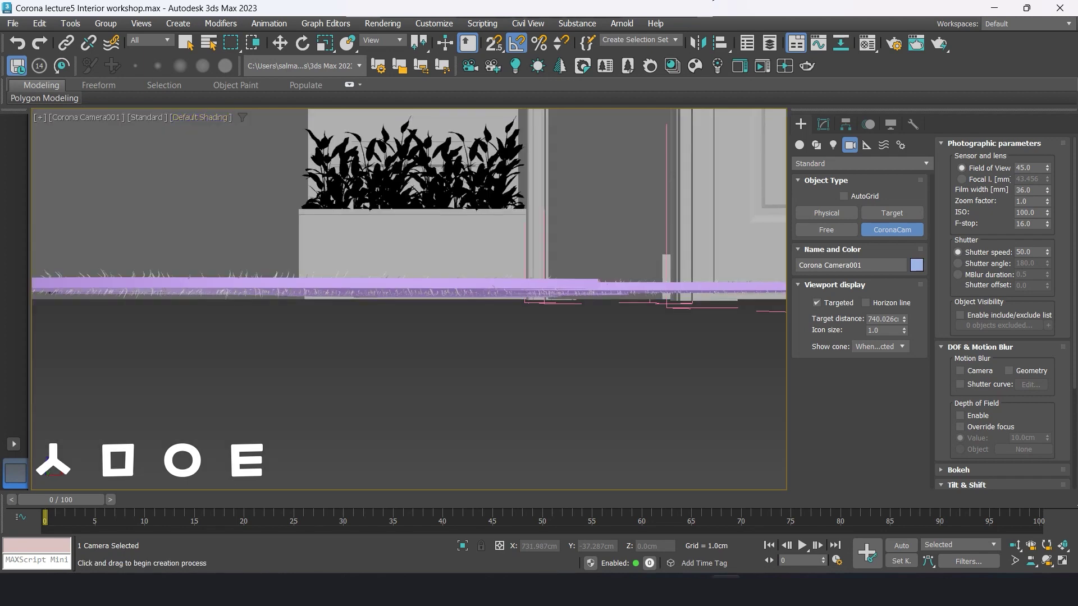
{"action": "left_click", "coordinate": [1031, 562]}
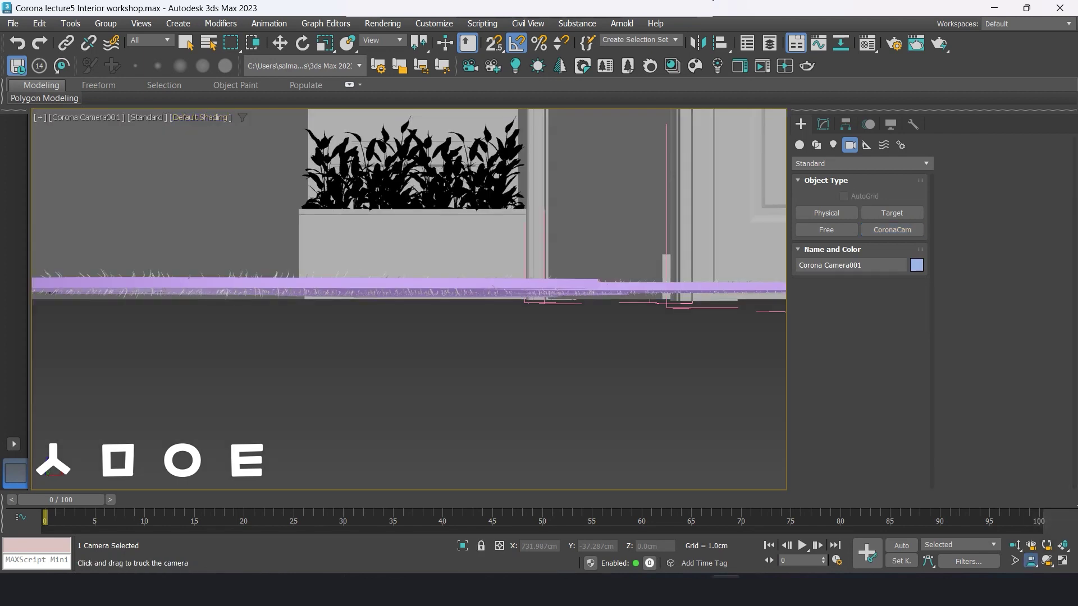
{"action": "left_click_drag", "start_coordinate": [449, 186], "coordinate": [453, 271]}
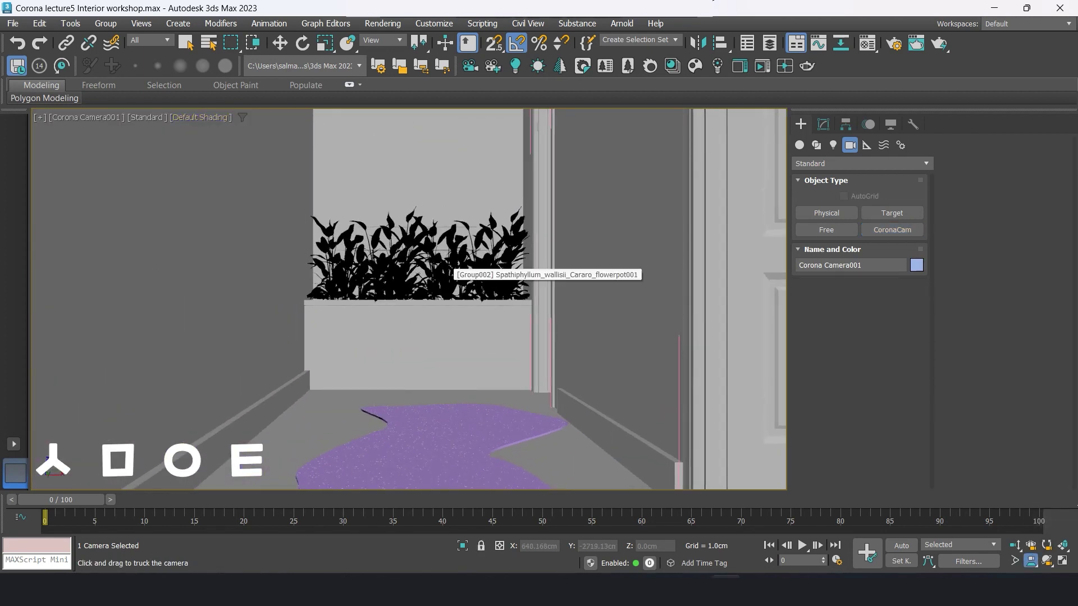
{"action": "key", "text": "shift+f"}
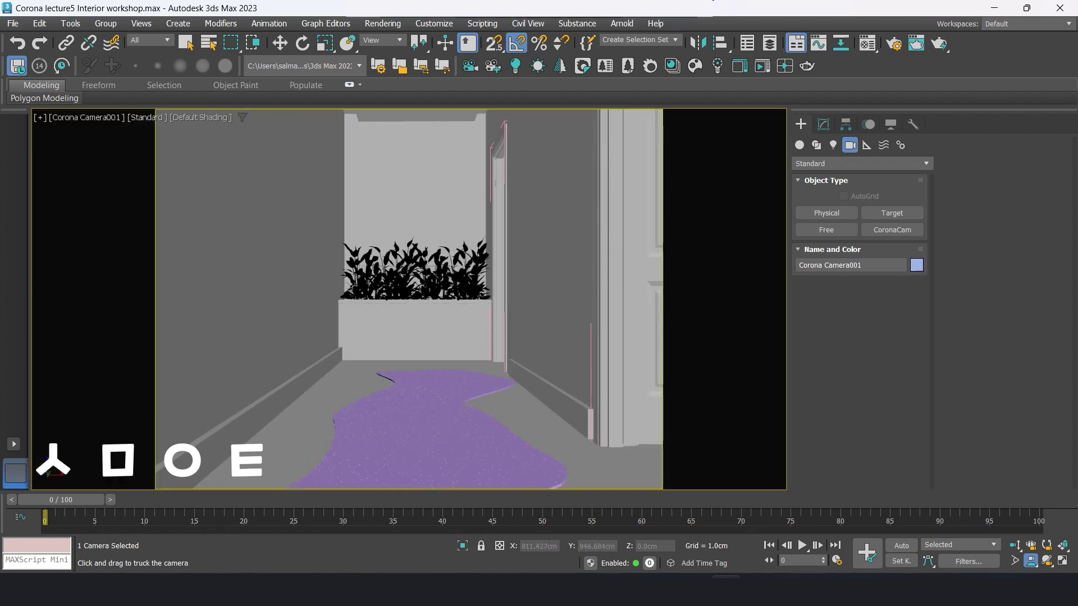
Step: Widen the camera's field of view and truck it to frame the whole corridor
{"action": "left_click", "coordinate": [1015, 560]}
{"action": "left_click_drag", "start_coordinate": [409, 253], "coordinate": [410, 314]}
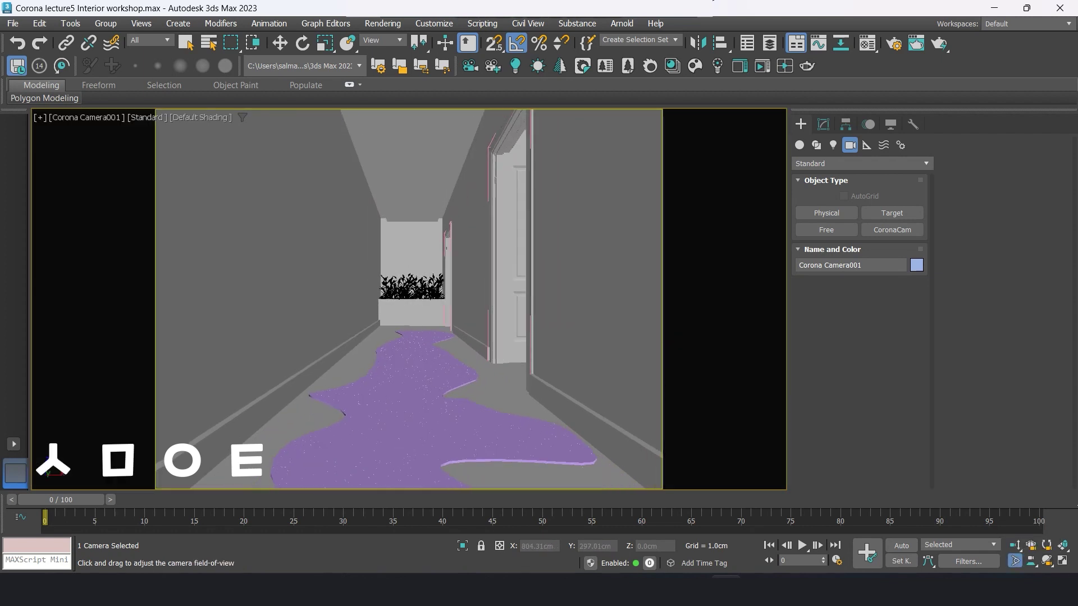
{"action": "left_click_drag", "start_coordinate": [410, 314], "coordinate": [410, 326]}
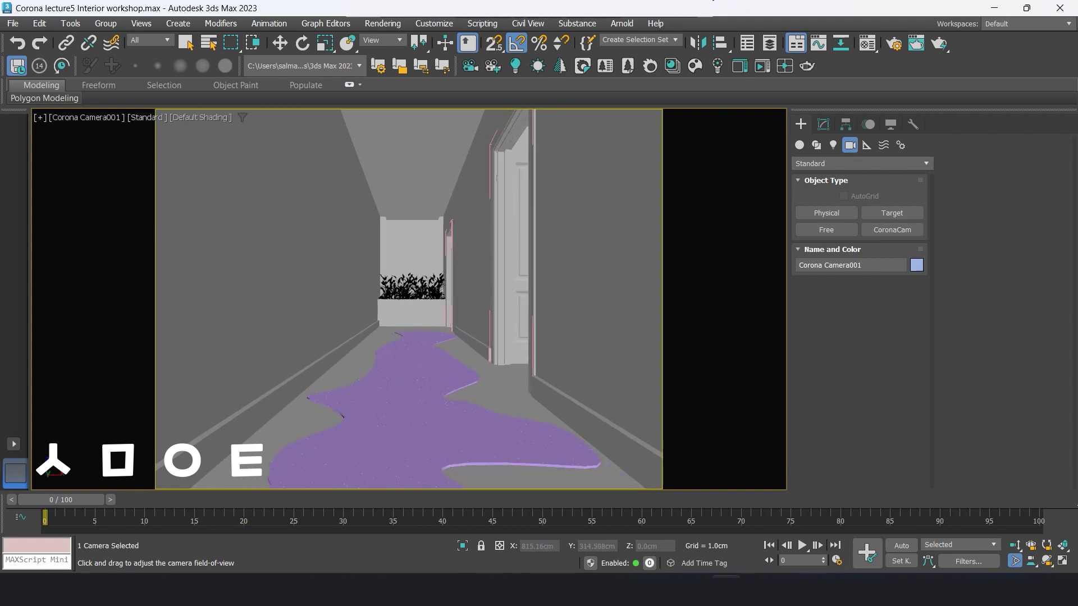
{"action": "left_click", "coordinate": [1030, 560]}
{"action": "mouse_move", "coordinate": [410, 253]}
{"action": "left_mouse_down"}
{"action": "mouse_move", "coordinate": [410, 276]}
{"action": "mouse_move", "coordinate": [430, 275]}
{"action": "mouse_move", "coordinate": [430, 260]}
{"action": "left_mouse_up"}
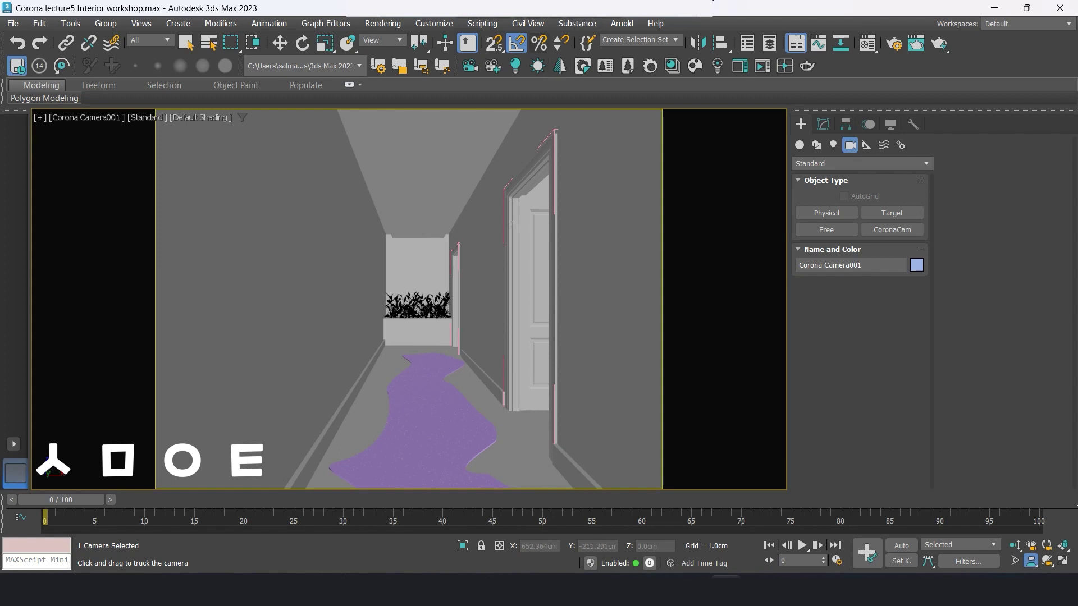
Step: Set the render output size to 600 × 1000 and adjust the camera field of view to fit
{"action": "left_click", "coordinate": [894, 44]}
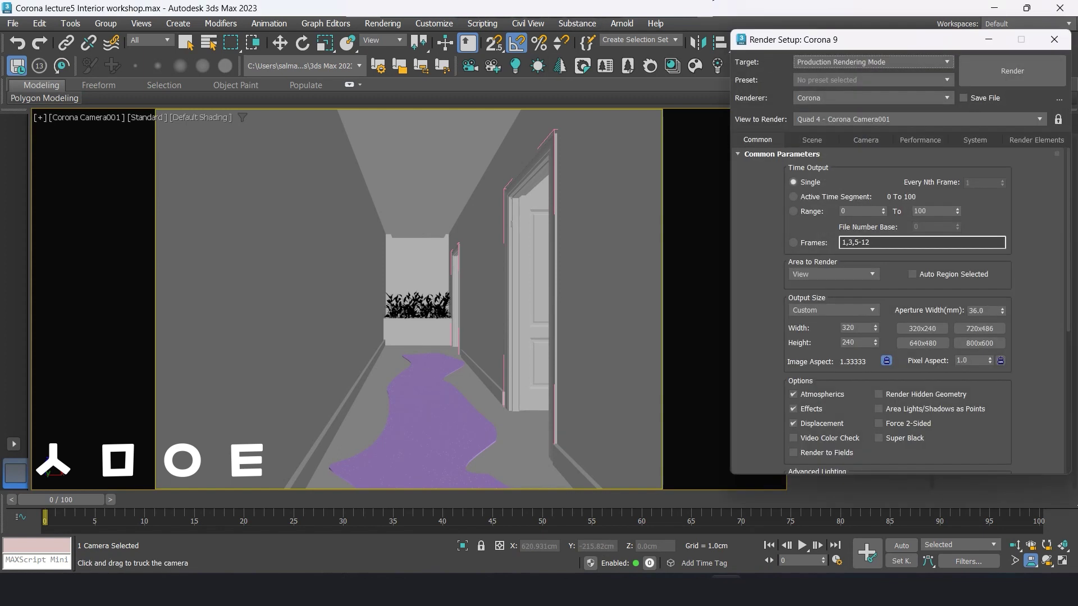
{"action": "double_click", "coordinate": [853, 327]}
{"action": "key", "text": "Return"}
{"action": "key", "text": "Tab"}
{"action": "type", "text": "1000"}
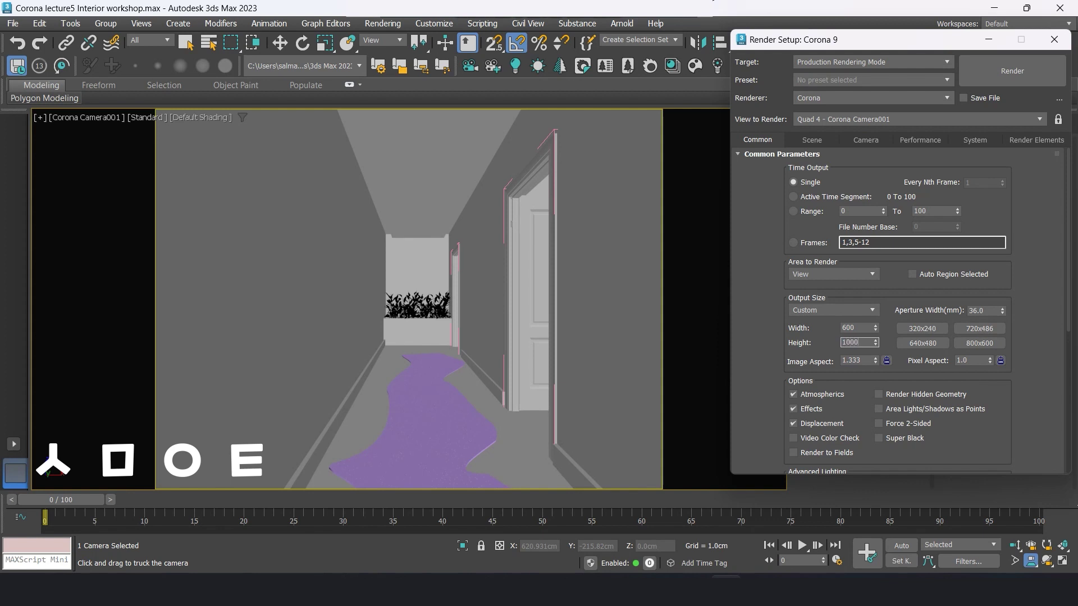
{"action": "key", "text": "Return"}
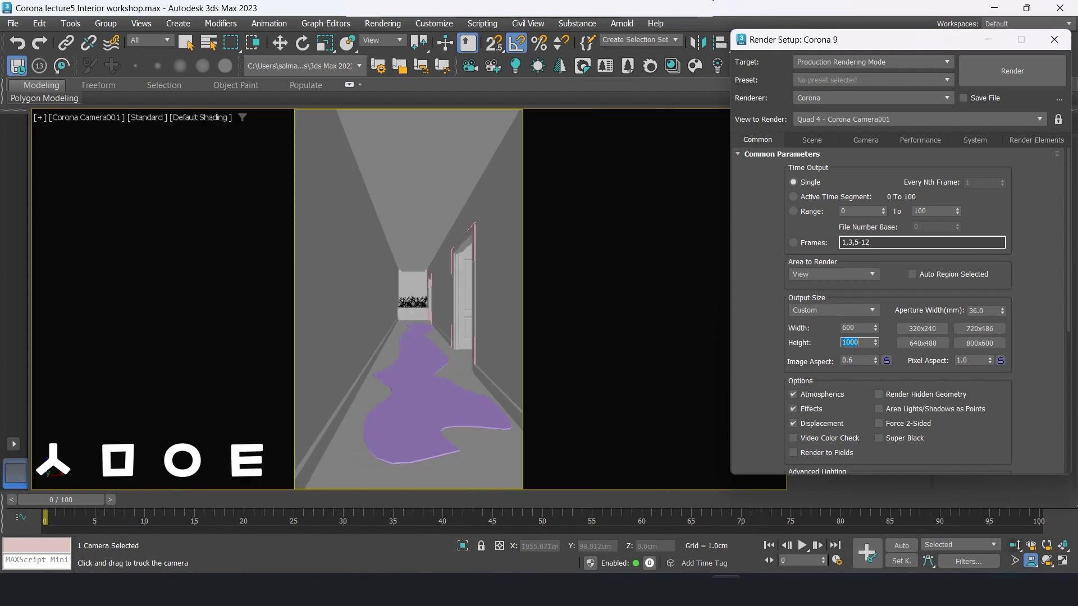
{"action": "left_click", "coordinate": [1014, 562]}
{"action": "mouse_move", "coordinate": [409, 337]}
{"action": "left_mouse_down"}
{"action": "mouse_move", "coordinate": [409, 269]}
{"action": "mouse_move", "coordinate": [409, 359]}
{"action": "mouse_move", "coordinate": [409, 348]}
{"action": "left_mouse_up"}
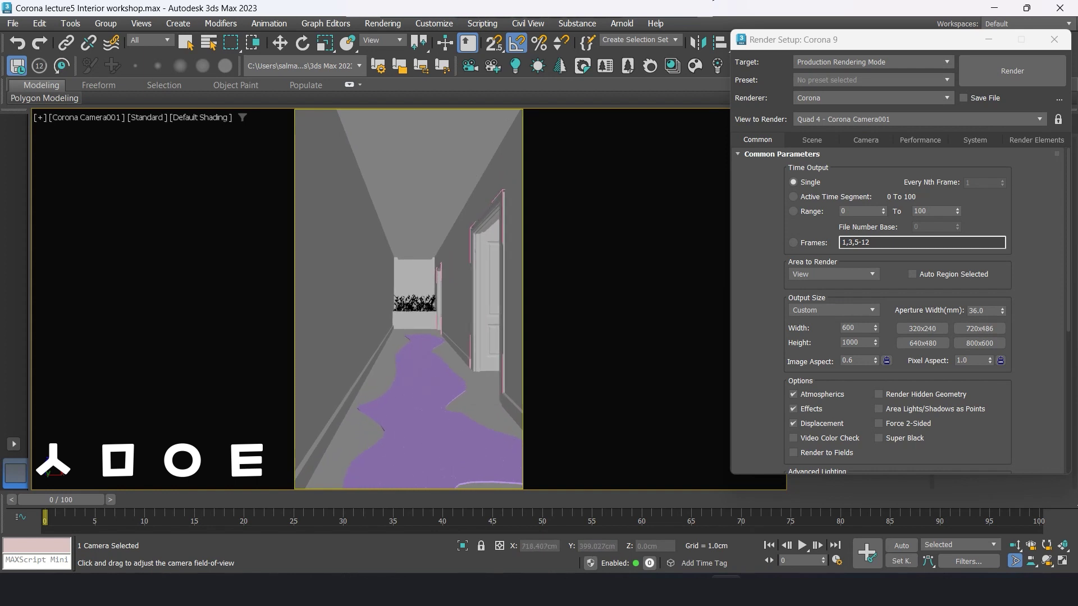
{"action": "key", "text": "F10"}
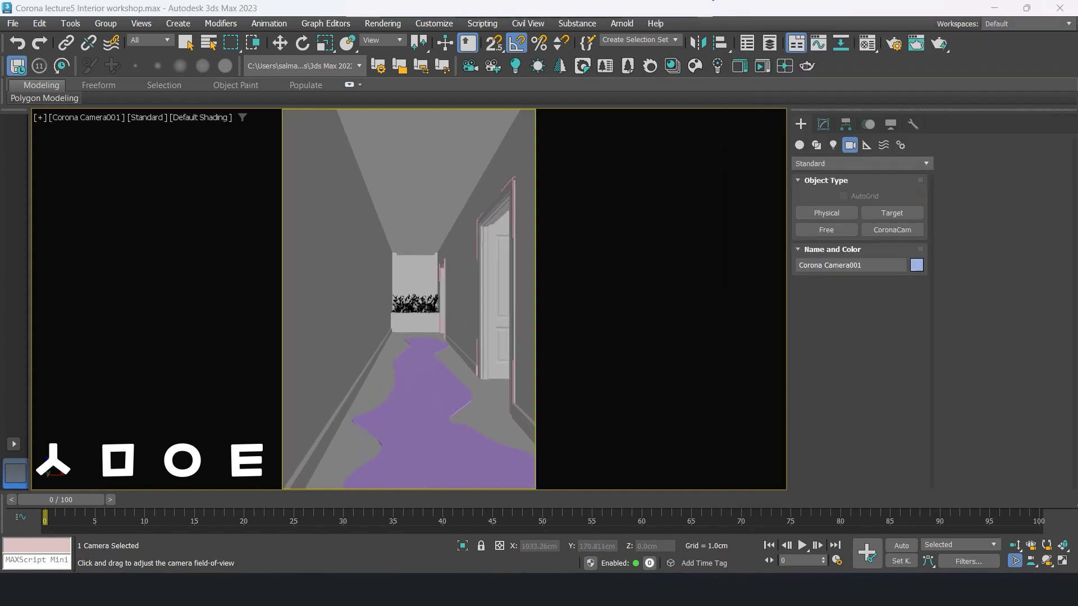
Step: Select Corona Camera001 and set its field of view to 65
{"action": "left_click", "coordinate": [85, 116]}
{"action": "left_click", "coordinate": [112, 366]}
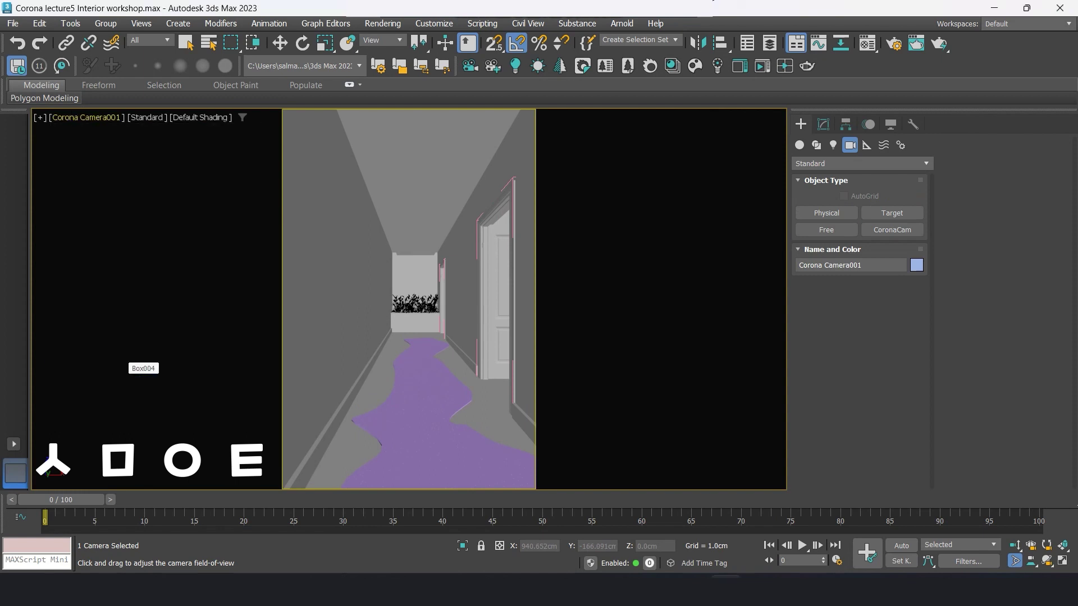
{"action": "left_click", "coordinate": [823, 124]}
{"action": "left_click", "coordinate": [1030, 167]}
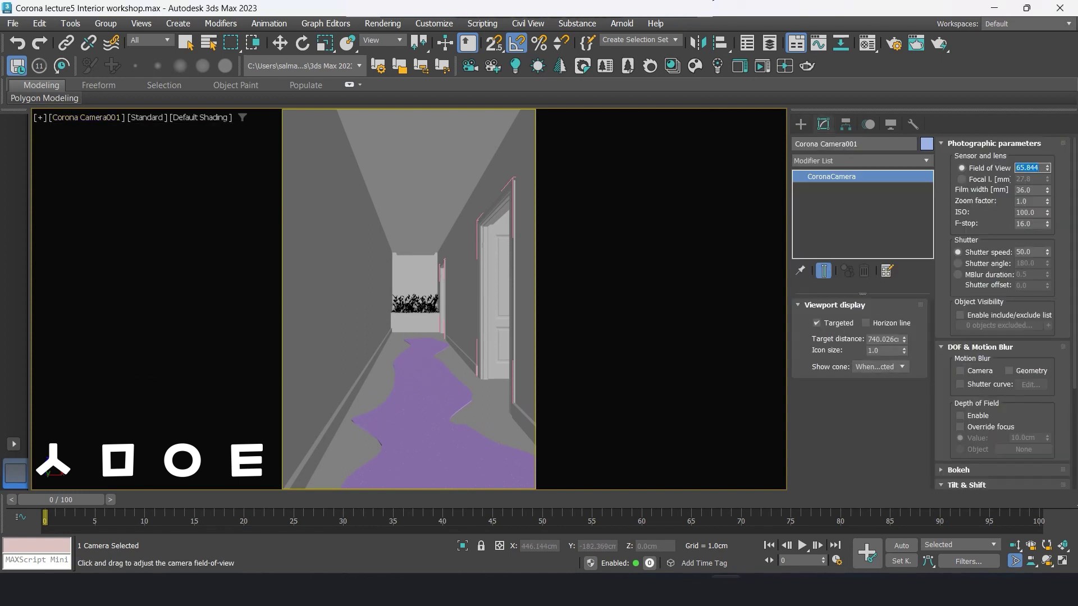
{"action": "key", "text": "Return"}
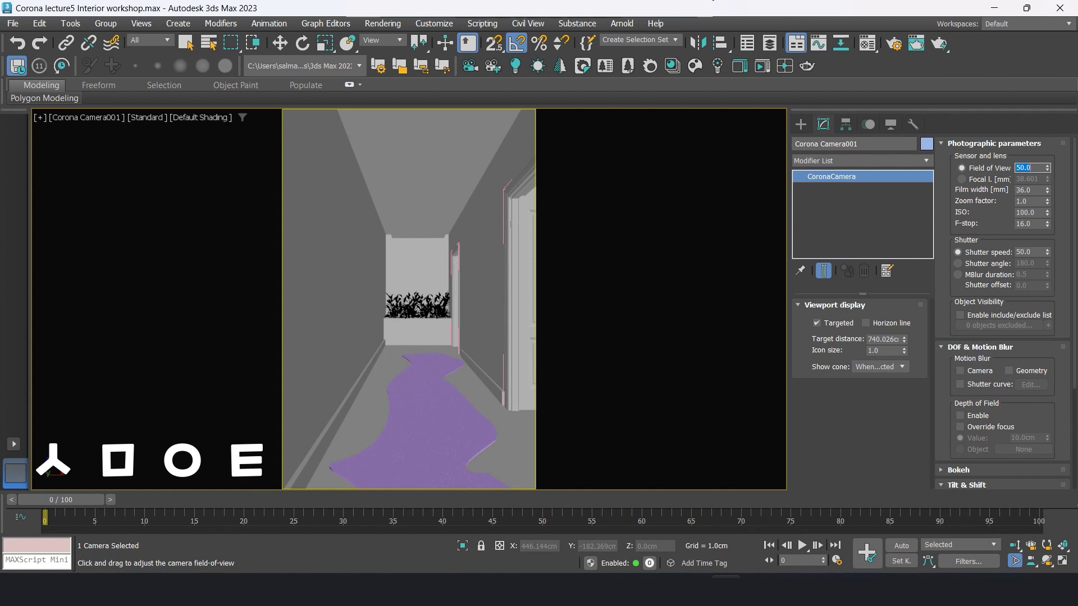
{"action": "type", "text": "65"}
{"action": "key", "text": "Return"}
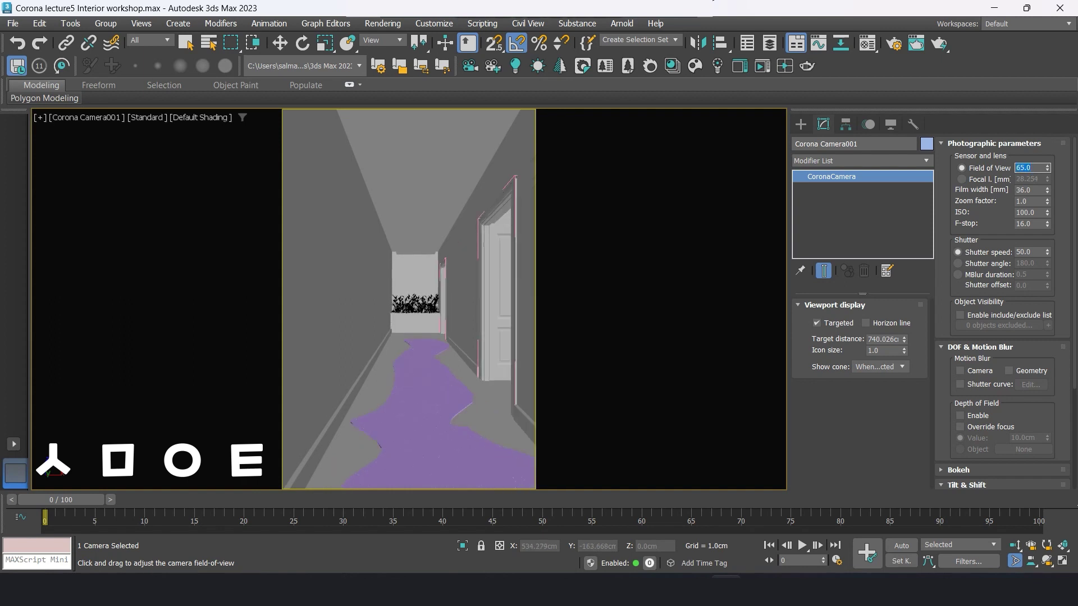
Step: Change the render output height to 920 and enable the camera's Automatic vertical tilt
{"action": "left_click", "coordinate": [893, 44]}
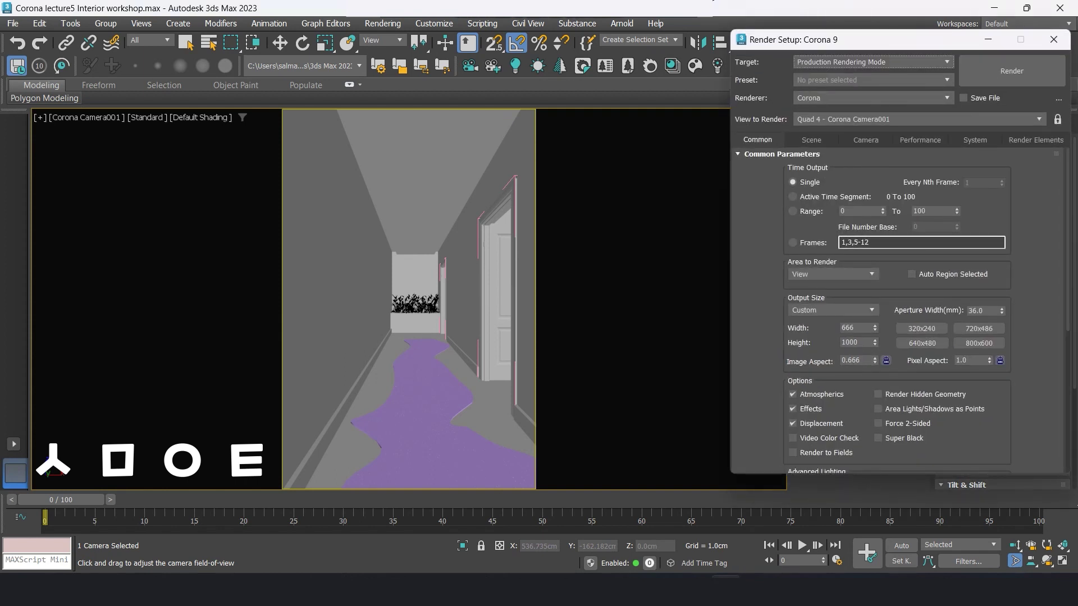
{"action": "double_click", "coordinate": [856, 343]}
{"action": "type", "text": "920"}
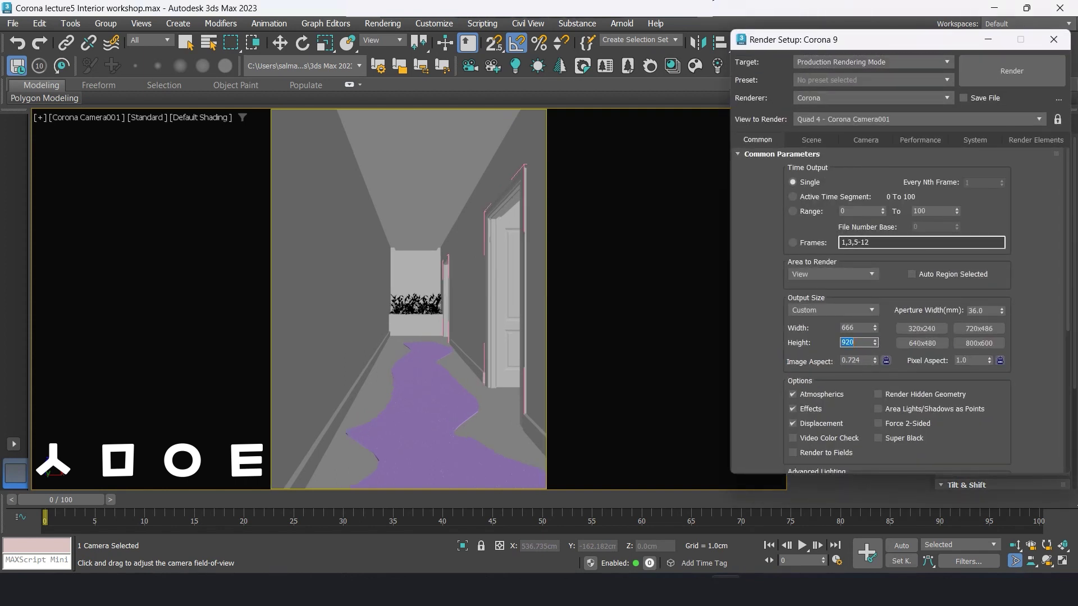
{"action": "left_click", "coordinate": [1054, 39]}
{"action": "scroll", "coordinate": [988, 387], "scroll_direction": "down", "scroll_amount": 2}
{"action": "scroll", "coordinate": [988, 387], "scroll_direction": "down", "scroll_amount": 2}
{"action": "left_click", "coordinate": [960, 385]}
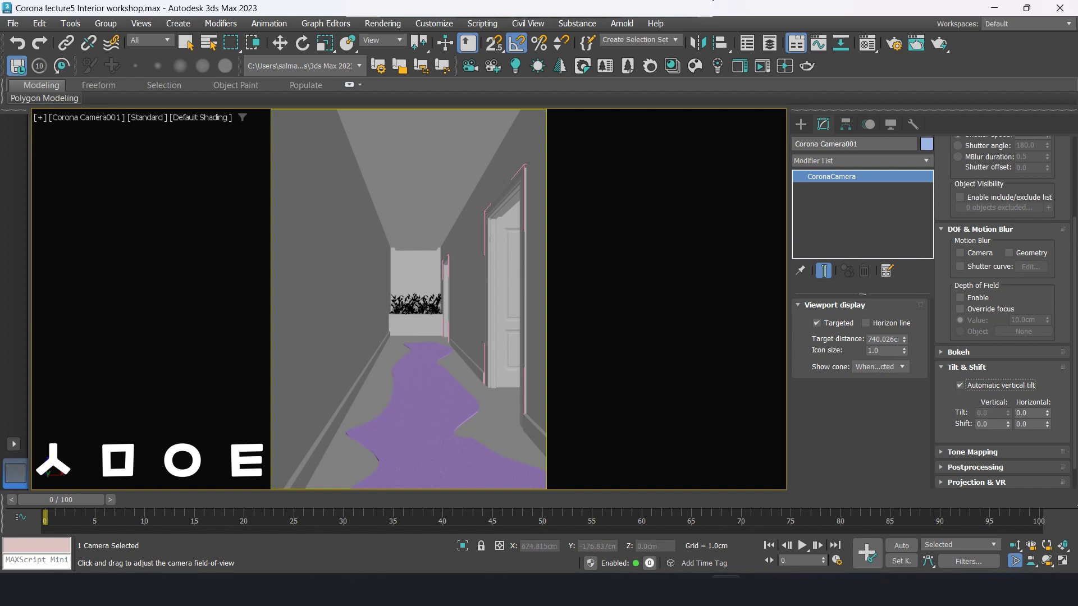
{"action": "left_click", "coordinate": [415, 275]}
{"action": "left_click", "coordinate": [893, 43]}
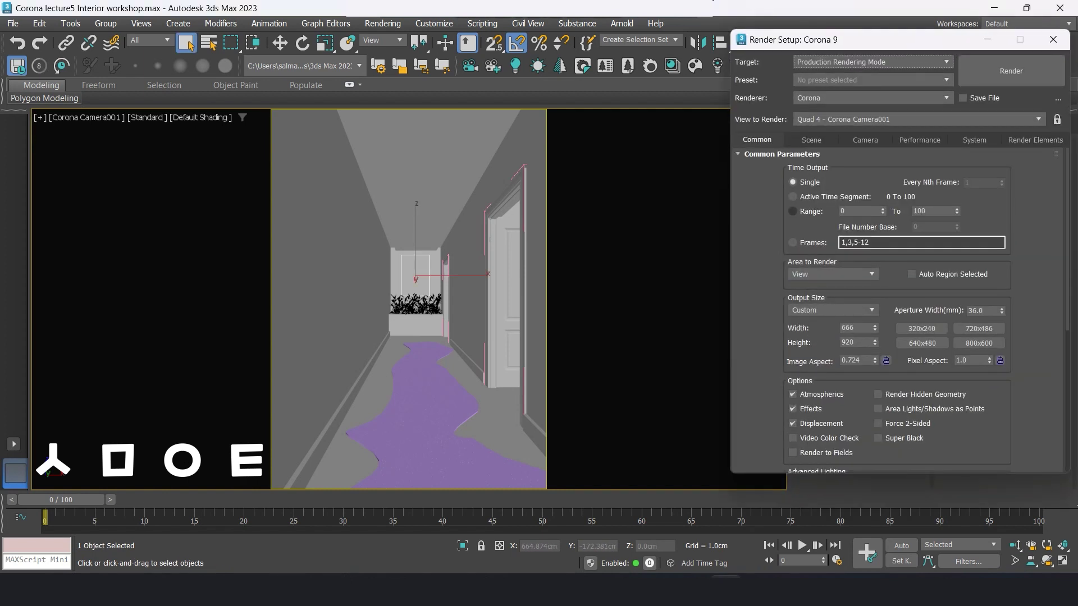
Step: Check the assigned renderer, then set the Scene tab noise level limit to 6
{"action": "left_click", "coordinate": [782, 154]}
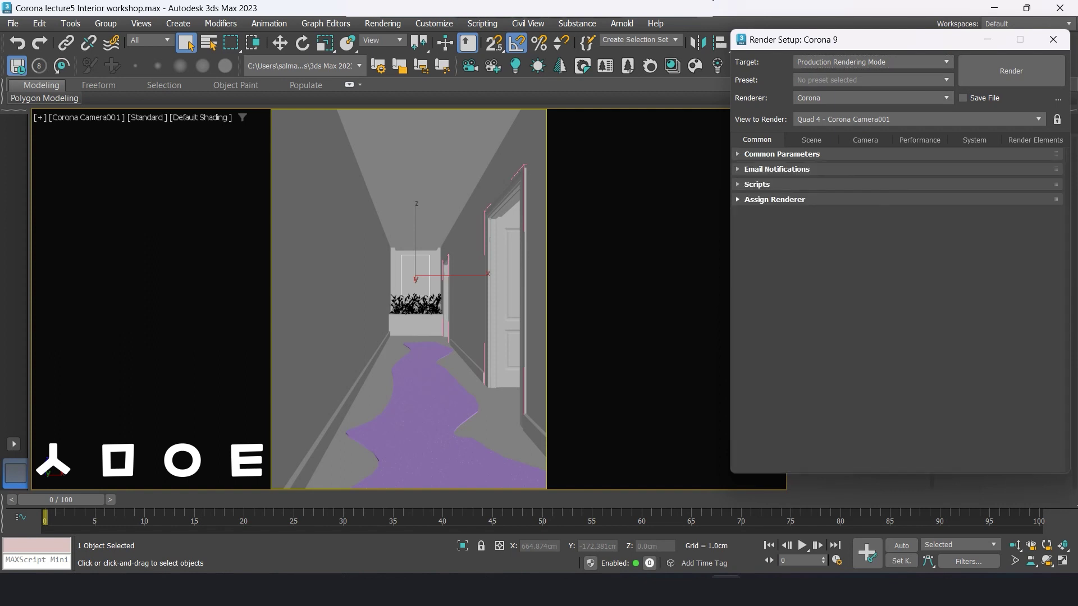
{"action": "left_click", "coordinate": [775, 200]}
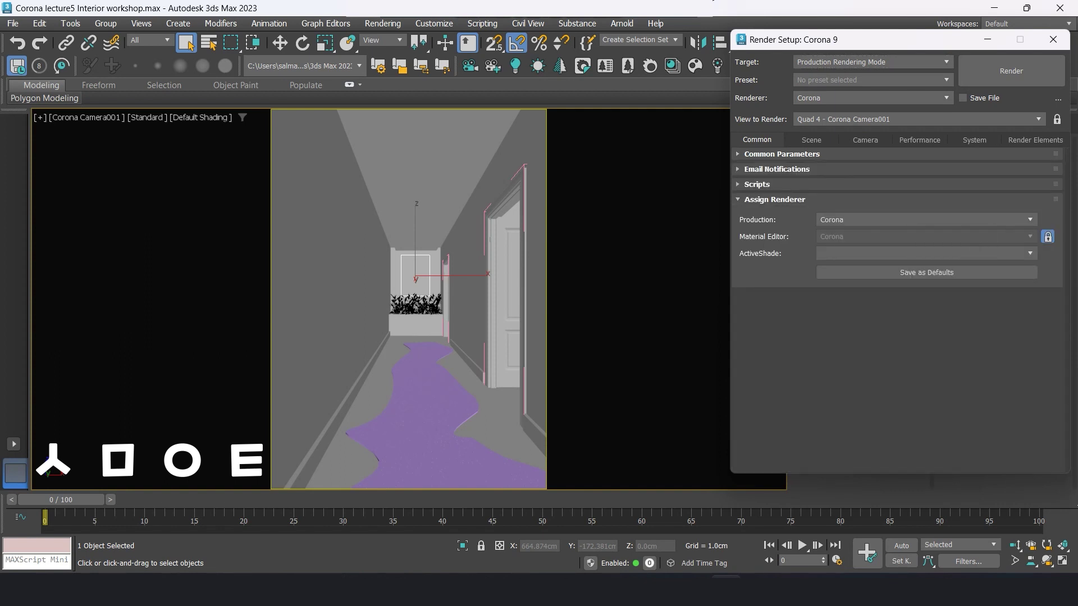
{"action": "left_click", "coordinate": [775, 199]}
{"action": "left_click", "coordinate": [782, 154]}
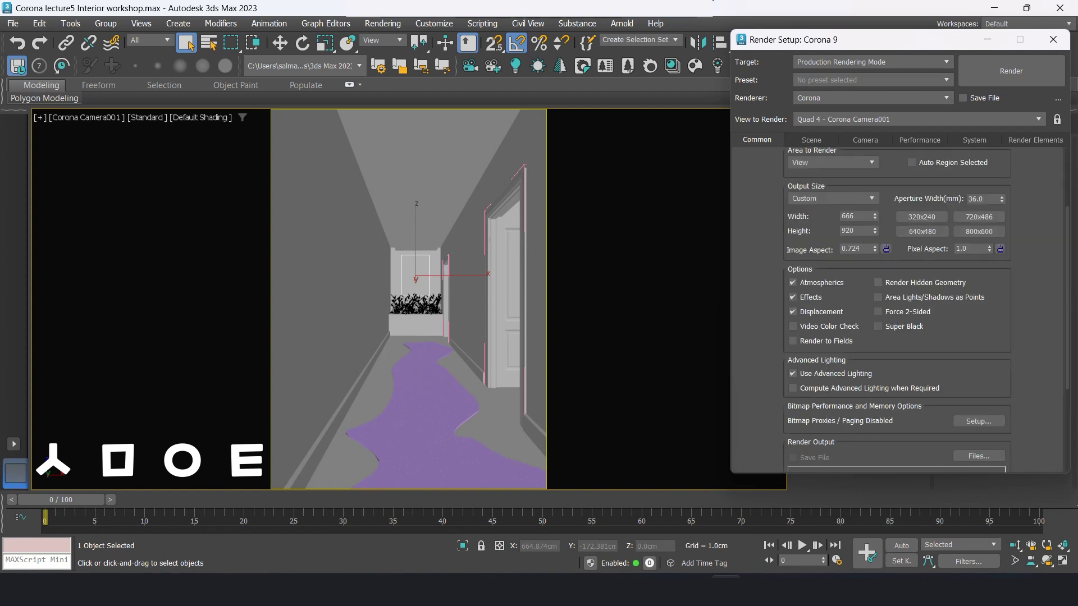
{"action": "left_click", "coordinate": [811, 140]}
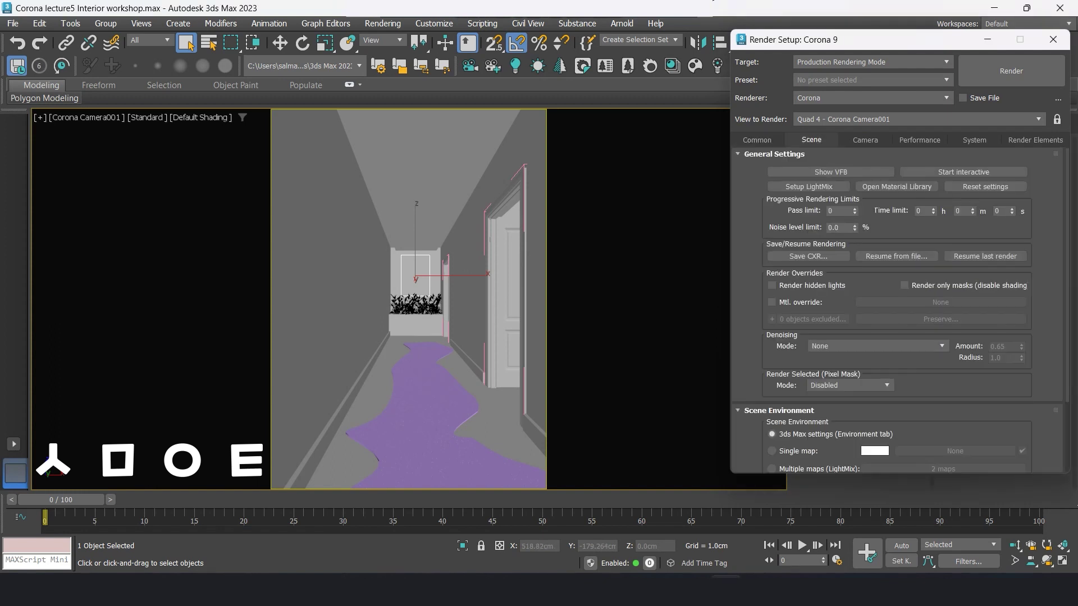
{"action": "type", "text": "6"}
{"action": "key", "text": "Return"}
Step: Enable Mtl. override using a CoronaLegacyMtl, dismissing the missing texture errors
{"action": "left_click", "coordinate": [771, 302]}
{"action": "left_click", "coordinate": [940, 302]}
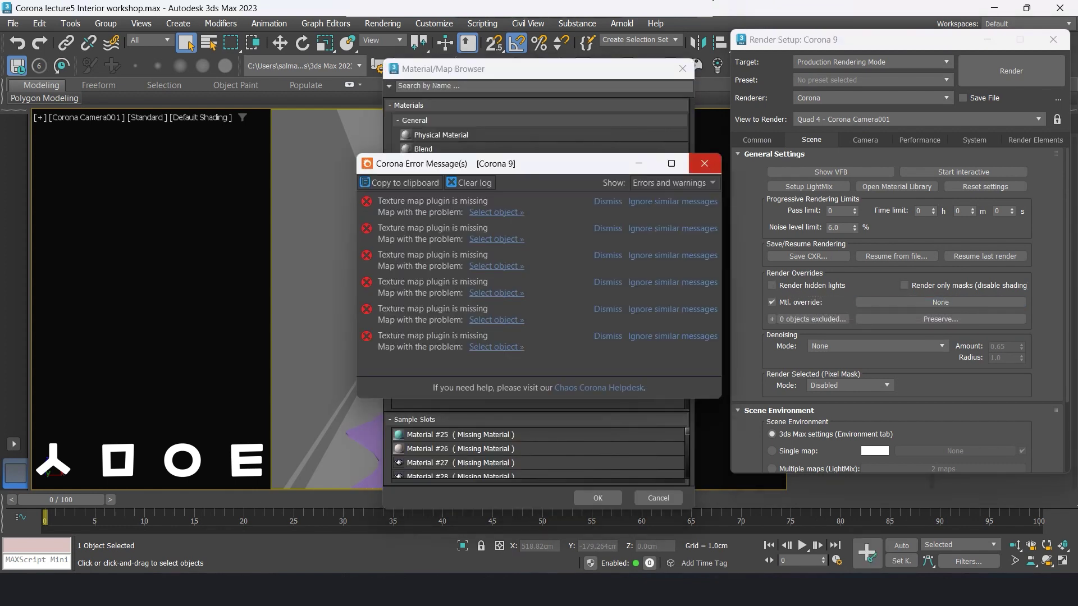
{"action": "left_click", "coordinate": [704, 164]}
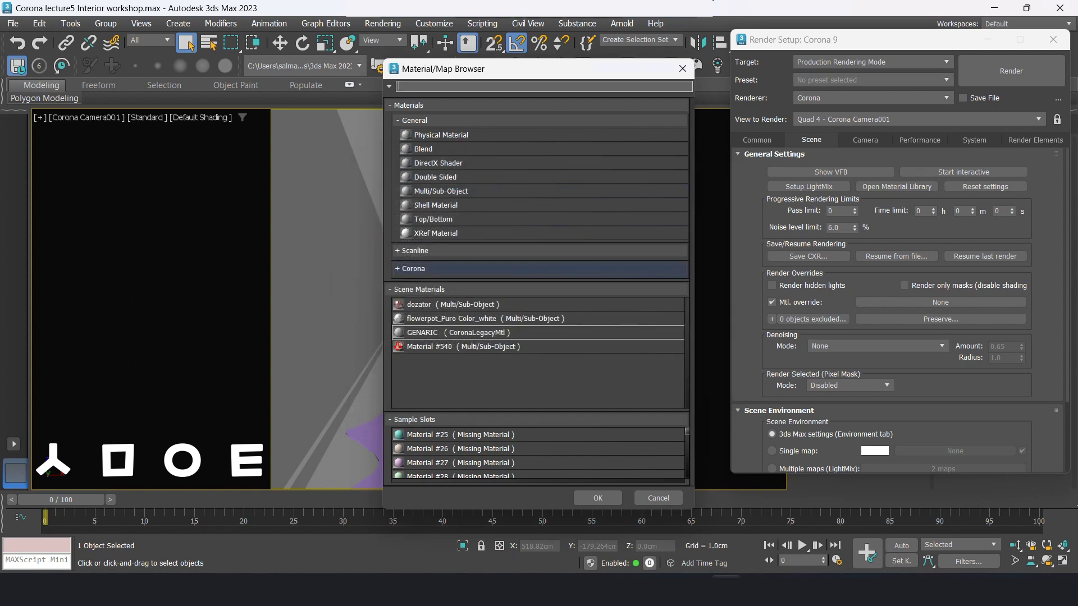
{"action": "left_click", "coordinate": [414, 269]}
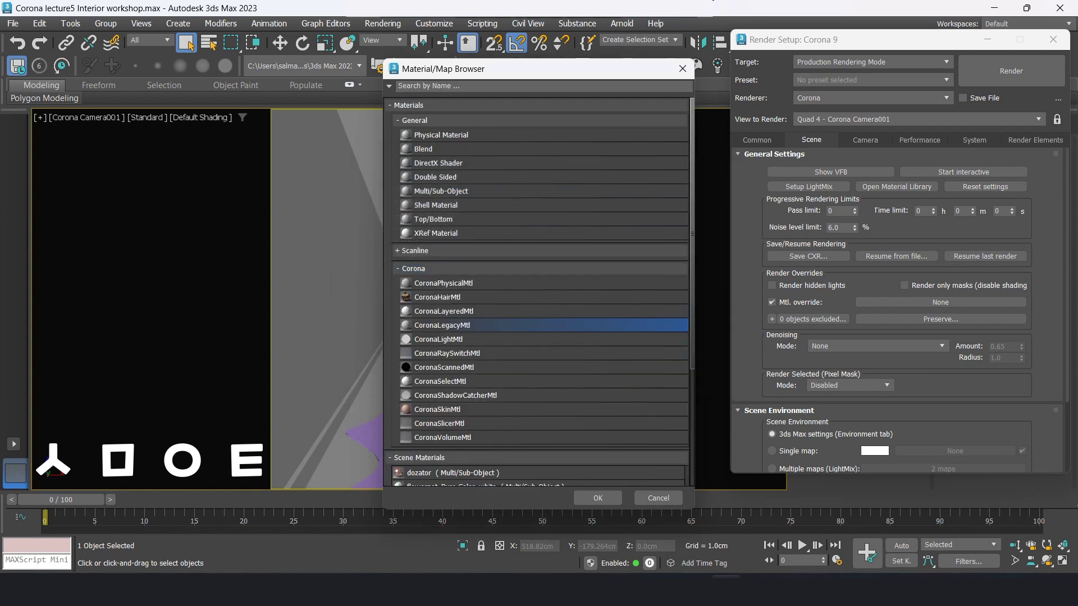
{"action": "double_click", "coordinate": [519, 326]}
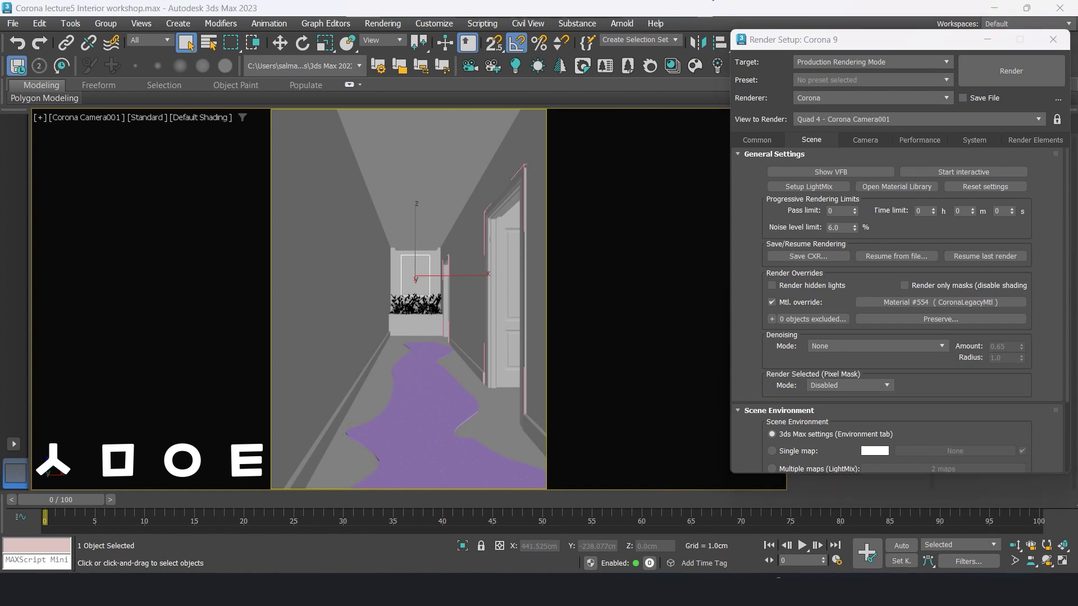
Step: Set the Denoising Mode to Corona High Quality
{"action": "left_click", "coordinate": [876, 345]}
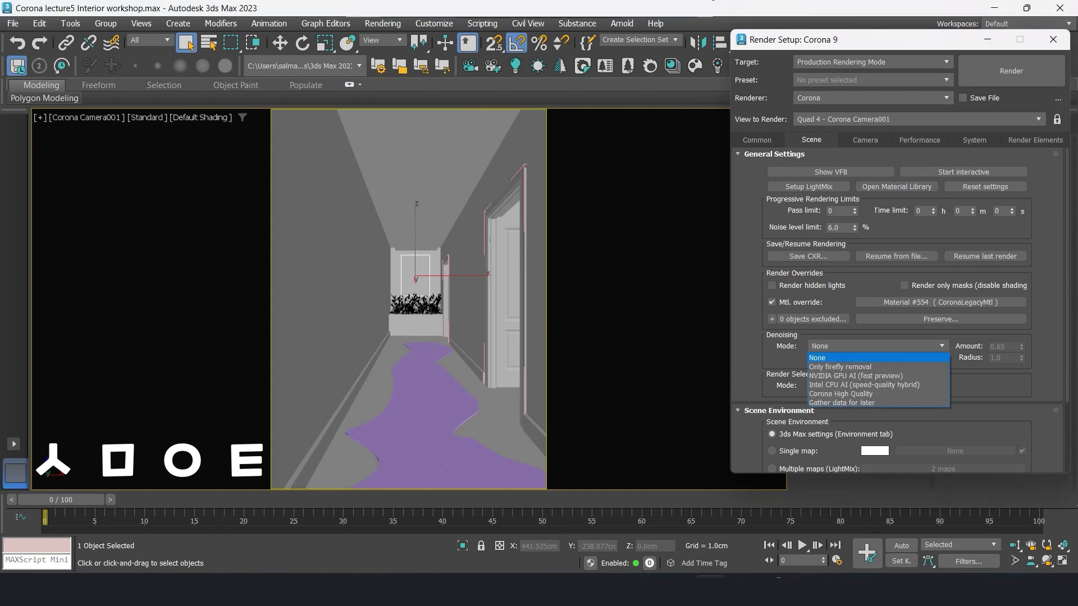
{"action": "left_click", "coordinate": [841, 393]}
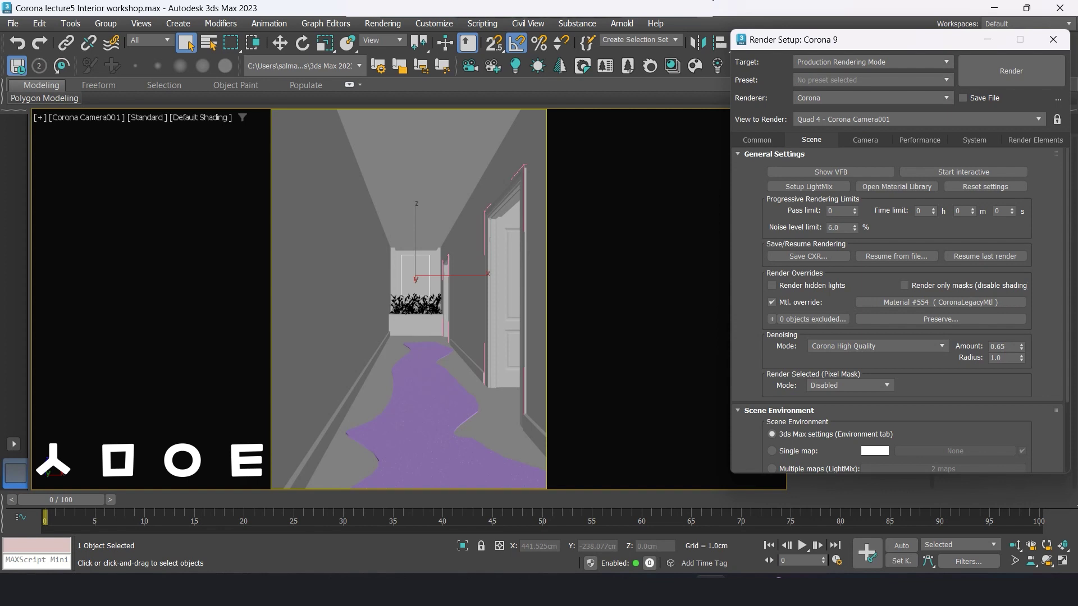
{"action": "key", "text": "ctrl+Tab"}
{"action": "key", "text": "ctrl+Tab"}
{"action": "key", "text": "ctrl+Tab"}
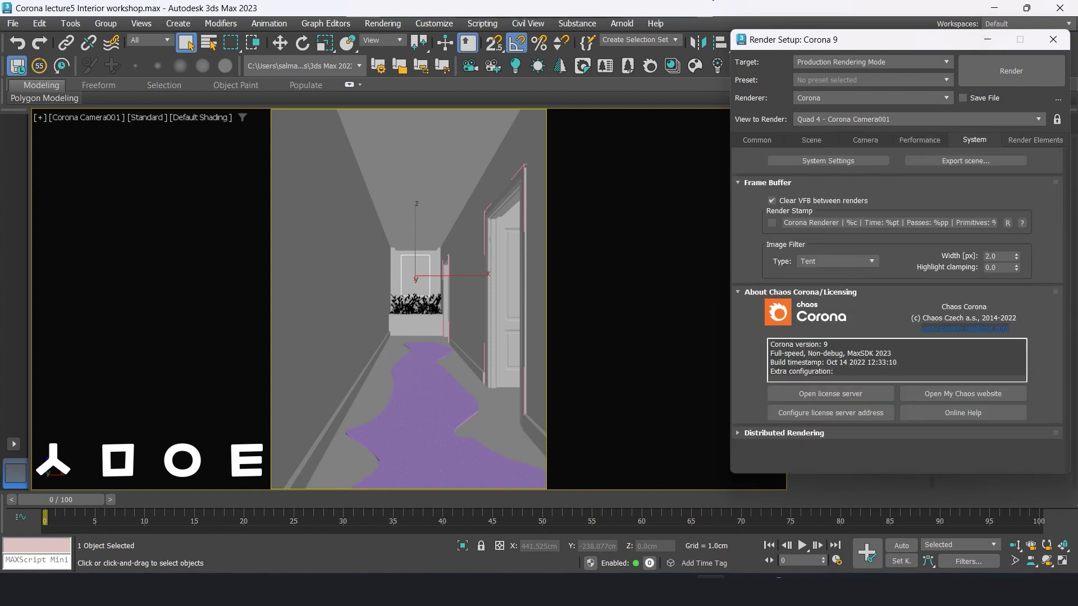
Step: Add CShading_LightMix and CShading_Shadows render elements, then close Render Setup
{"action": "key", "text": "ctrl+Tab"}
{"action": "left_click", "coordinate": [806, 185]}
{"action": "left_click", "coordinate": [812, 163]}
{"action": "key", "text": "Down"}
{"action": "key", "text": "Home"}
{"action": "key", "text": "shift+Down"}
{"action": "key", "text": "shift+Down"}
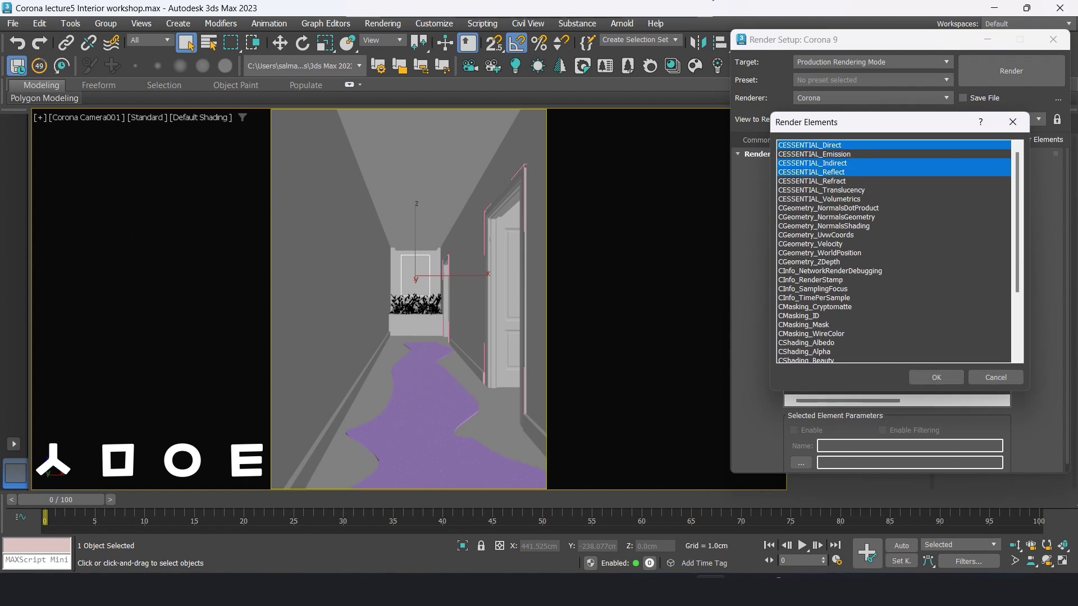
{"action": "key", "text": "shift+Down"}
{"action": "key", "text": "shift+Down"}
{"action": "scroll", "coordinate": [893, 252], "scroll_direction": "down", "scroll_amount": 4}
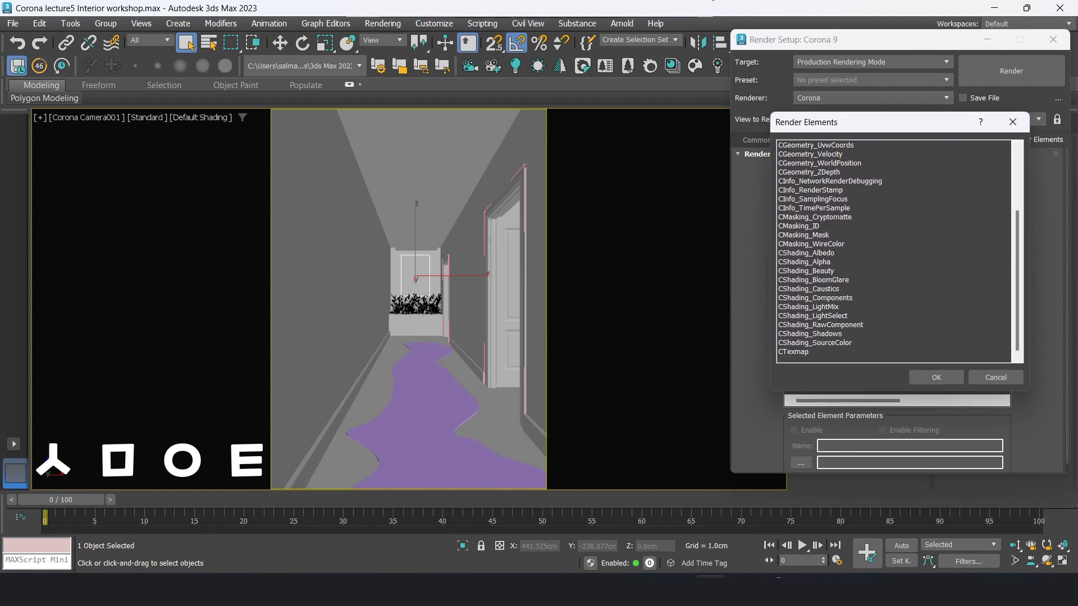
{"action": "left_click", "coordinate": [808, 306]}
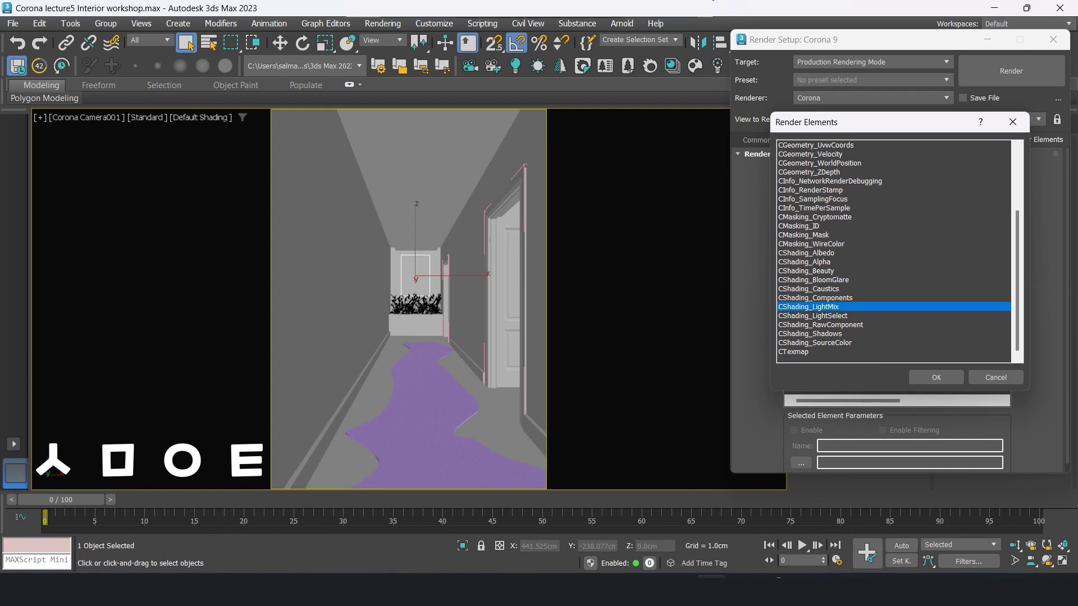
{"action": "left_click", "coordinate": [810, 334], "text": "ctrl"}
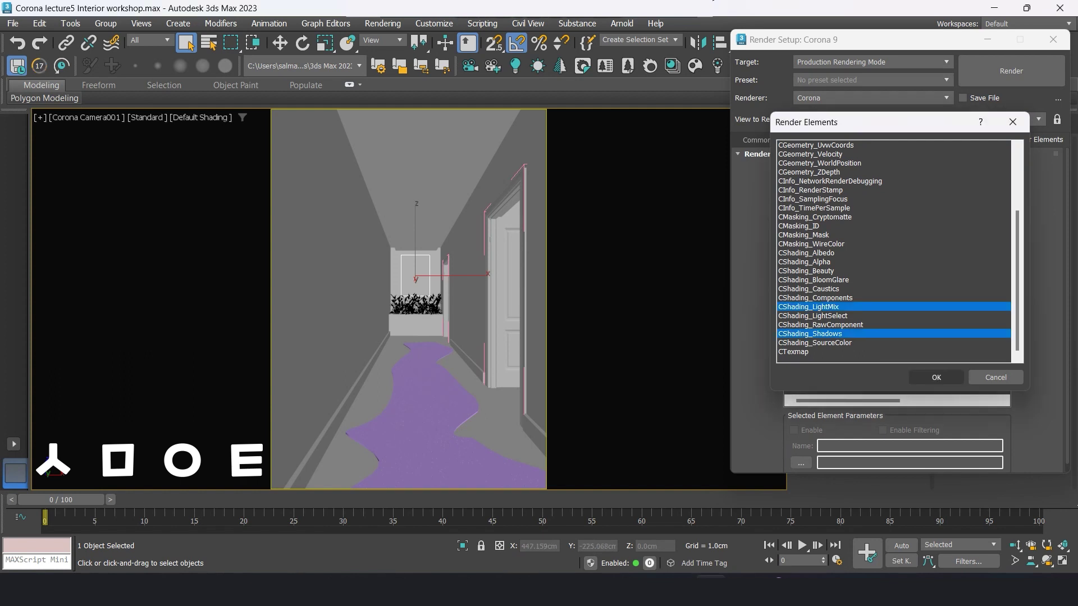
{"action": "left_click", "coordinate": [936, 377]}
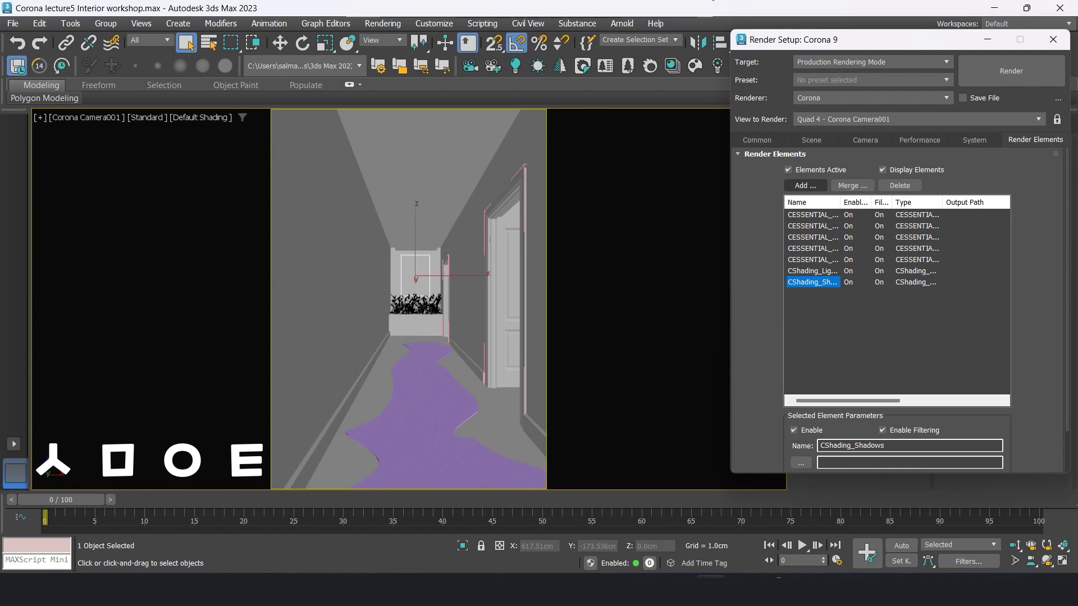
{"action": "left_click", "coordinate": [1053, 39]}
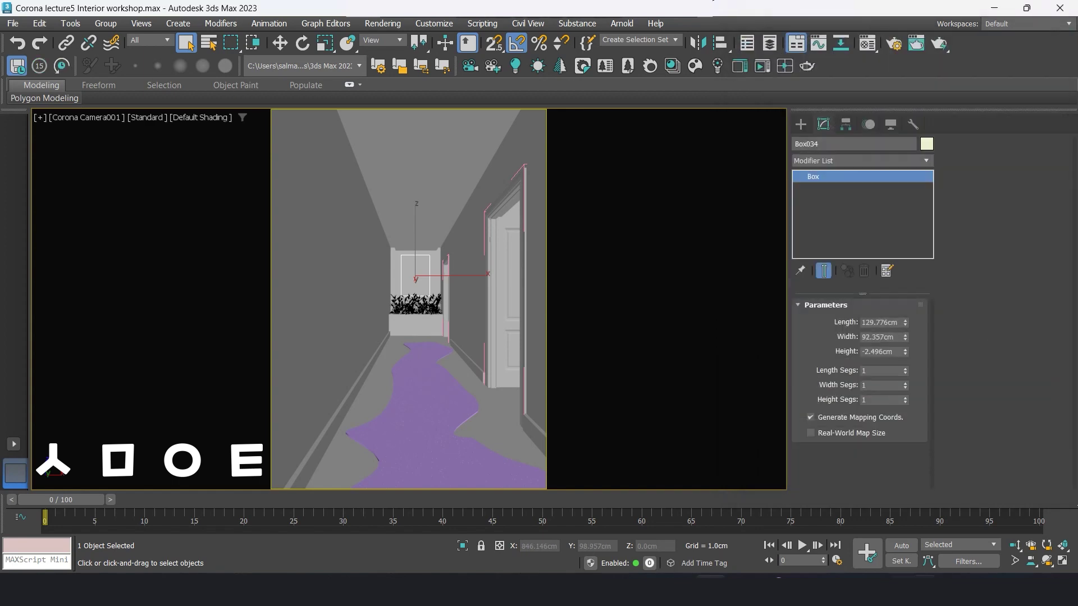
Step: Show the maximized viewport as a zoomed-out Top view in wireframe
{"action": "left_click", "coordinate": [1063, 561]}
{"action": "left_click", "coordinate": [1063, 560]}
{"action": "key", "text": "t"}
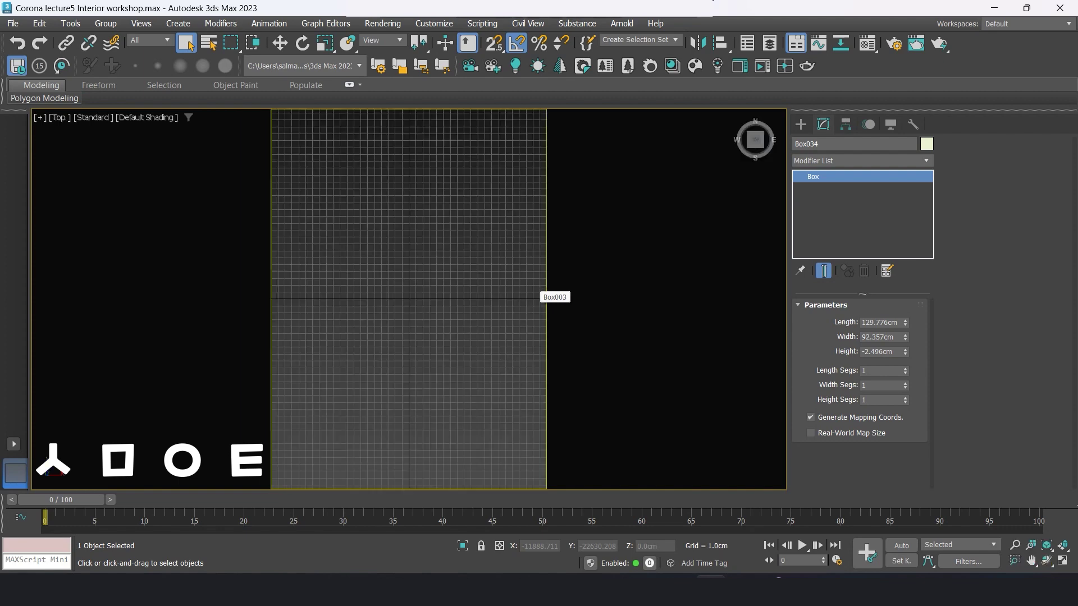
{"action": "scroll", "coordinate": [513, 312], "scroll_direction": "down", "scroll_amount": 2}
{"action": "scroll", "coordinate": [513, 313], "scroll_direction": "down", "scroll_amount": 1}
{"action": "scroll", "coordinate": [513, 313], "scroll_direction": "down", "scroll_amount": 2}
{"action": "scroll", "coordinate": [513, 313], "scroll_direction": "down", "scroll_amount": 1}
{"action": "scroll", "coordinate": [530, 290], "scroll_direction": "up", "scroll_amount": 3}
{"action": "left_click", "coordinate": [147, 117]}
{"action": "left_click", "coordinate": [169, 255]}
Step: Create a Corona Sun right of the hallway aimed at it, with Targeted turned off
{"action": "left_click", "coordinate": [833, 145]}
{"action": "left_click", "coordinate": [861, 163]}
{"action": "left_click", "coordinate": [808, 212]}
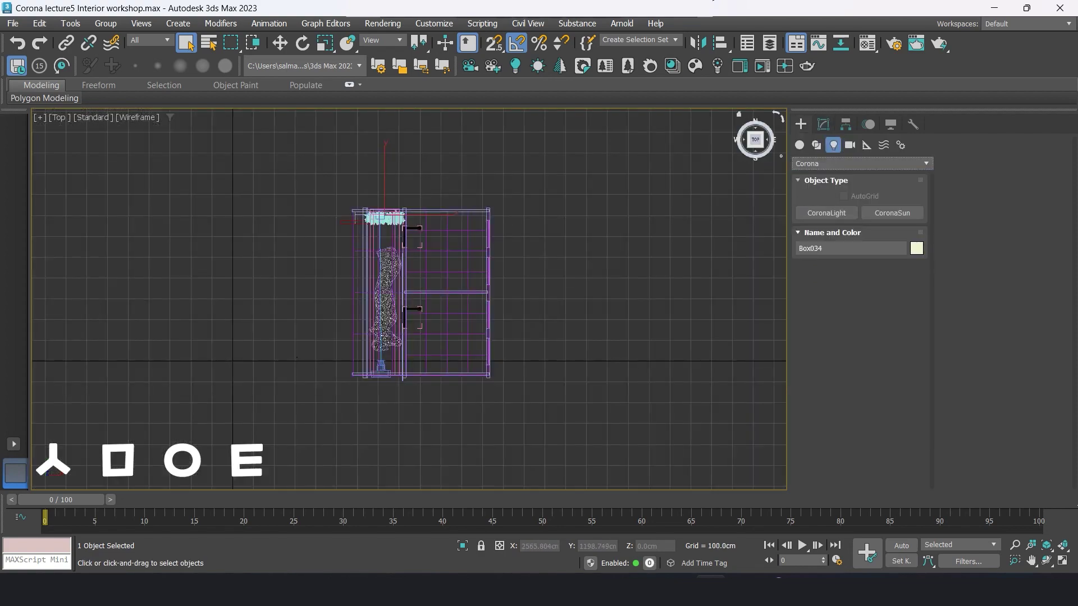
{"action": "left_click", "coordinate": [892, 213]}
{"action": "left_click_drag", "start_coordinate": [756, 320], "coordinate": [366, 318]}
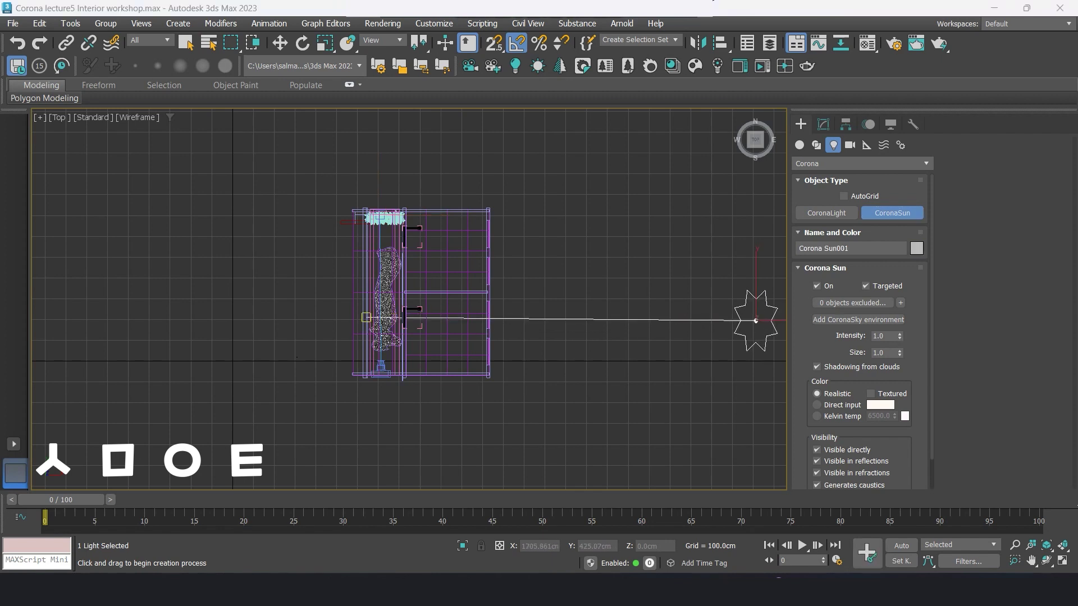
{"action": "left_click", "coordinate": [865, 285]}
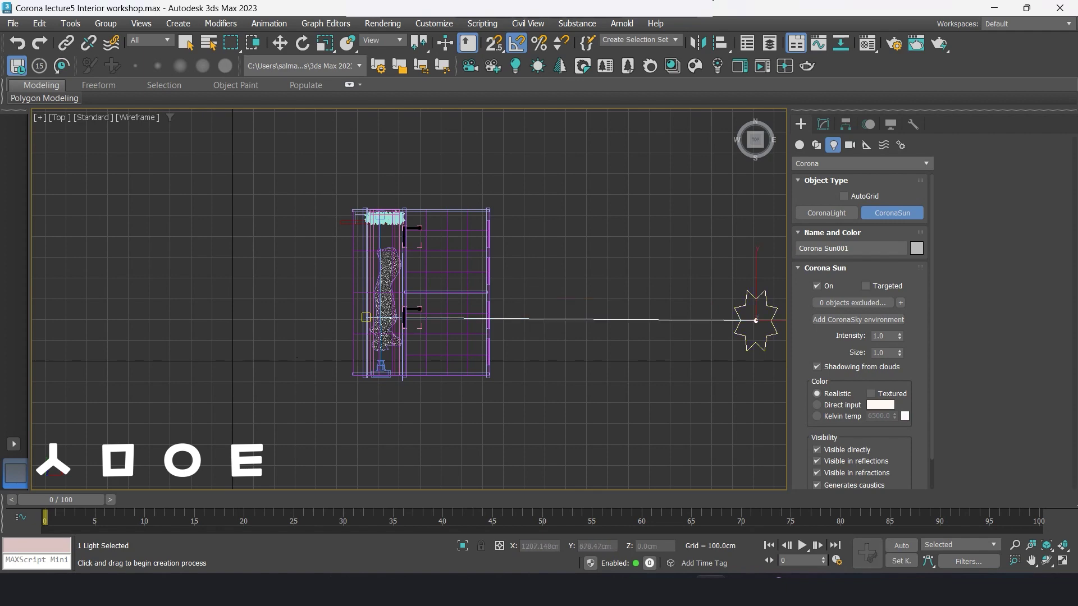
Step: In the Front view, undo an accidental second sun and move the sun down toward the hallway
{"action": "key", "text": "f"}
{"action": "left_click_drag", "start_coordinate": [484, 486], "coordinate": [488, 207]}
{"action": "key", "text": "ctrl+z"}
{"action": "key", "text": "ctrl+d"}
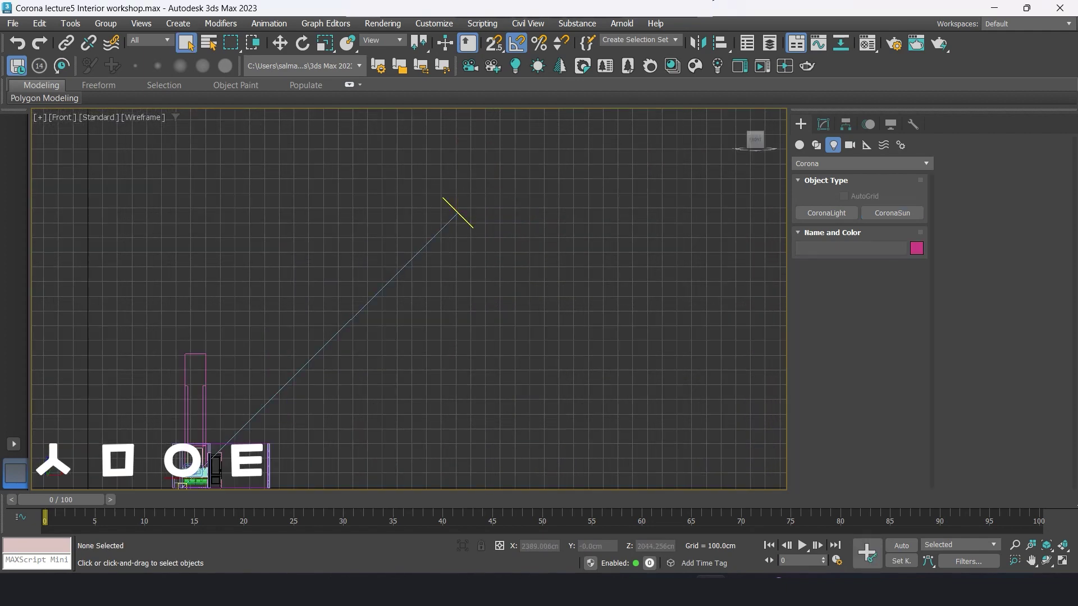
{"action": "key", "text": "w"}
{"action": "left_click_drag", "start_coordinate": [457, 212], "coordinate": [457, 403]}
{"action": "scroll", "coordinate": [433, 308], "scroll_direction": "down", "scroll_amount": 2}
{"action": "scroll", "coordinate": [297, 394], "scroll_direction": "up", "scroll_amount": 4}
{"action": "middle_click_drag", "start_coordinate": [505, 281], "coordinate": [383, 292]}
{"action": "scroll", "coordinate": [393, 337], "scroll_direction": "up", "scroll_amount": 2}
{"action": "scroll", "coordinate": [393, 337], "scroll_direction": "down", "scroll_amount": 2}
Step: Add a CShading_LightSelect render element named 'sun' containing Corona Sun001
{"action": "left_click", "coordinate": [894, 44]}
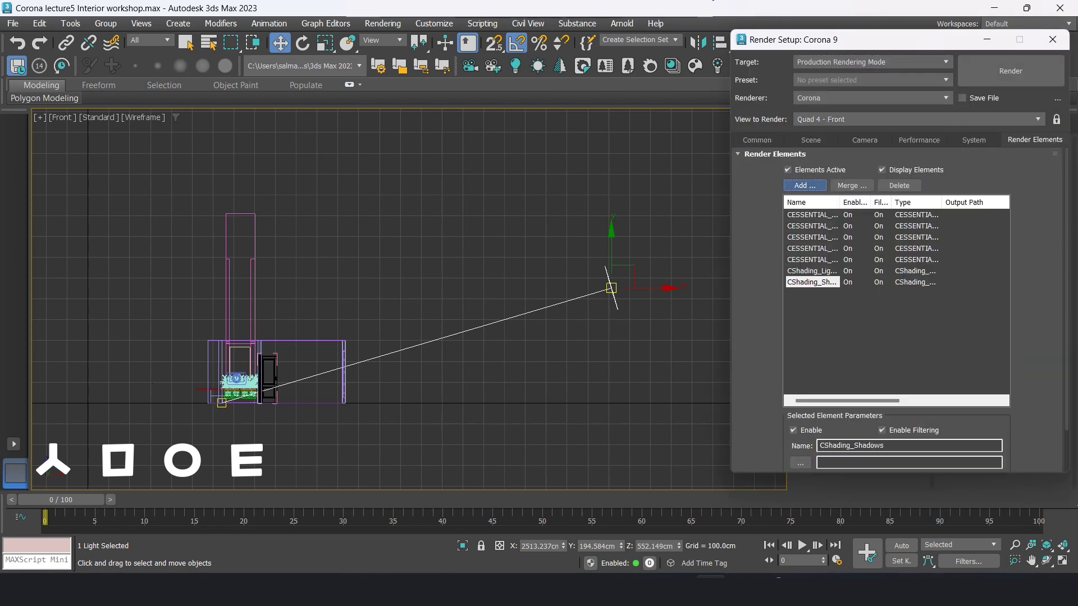
{"action": "left_click", "coordinate": [804, 185]}
{"action": "left_click", "coordinate": [813, 315]}
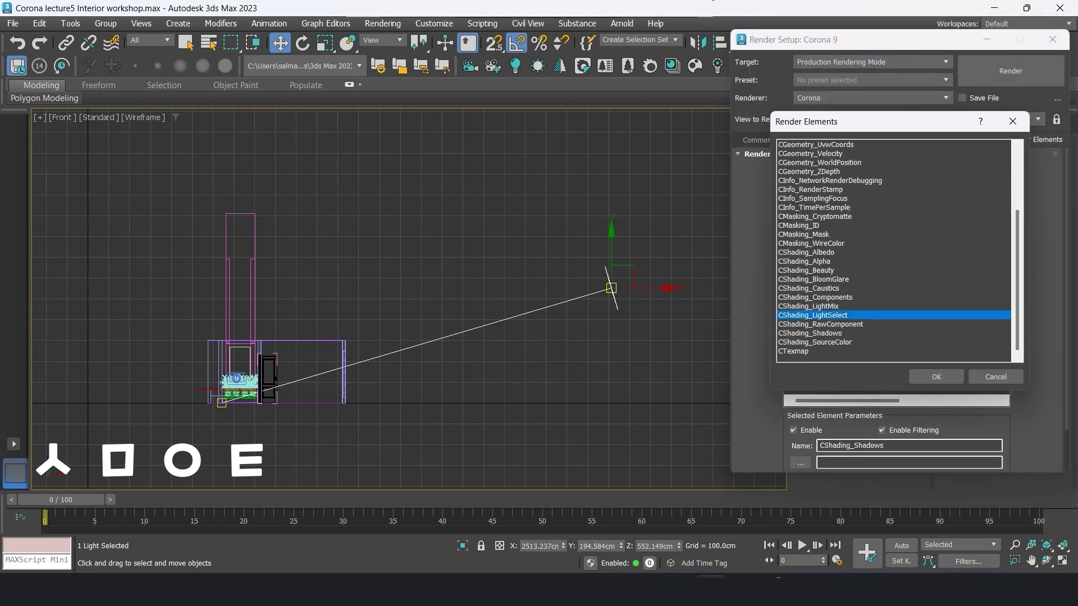
{"action": "left_click", "coordinate": [935, 377]}
{"action": "scroll", "coordinate": [898, 308], "scroll_direction": "down", "scroll_amount": 1}
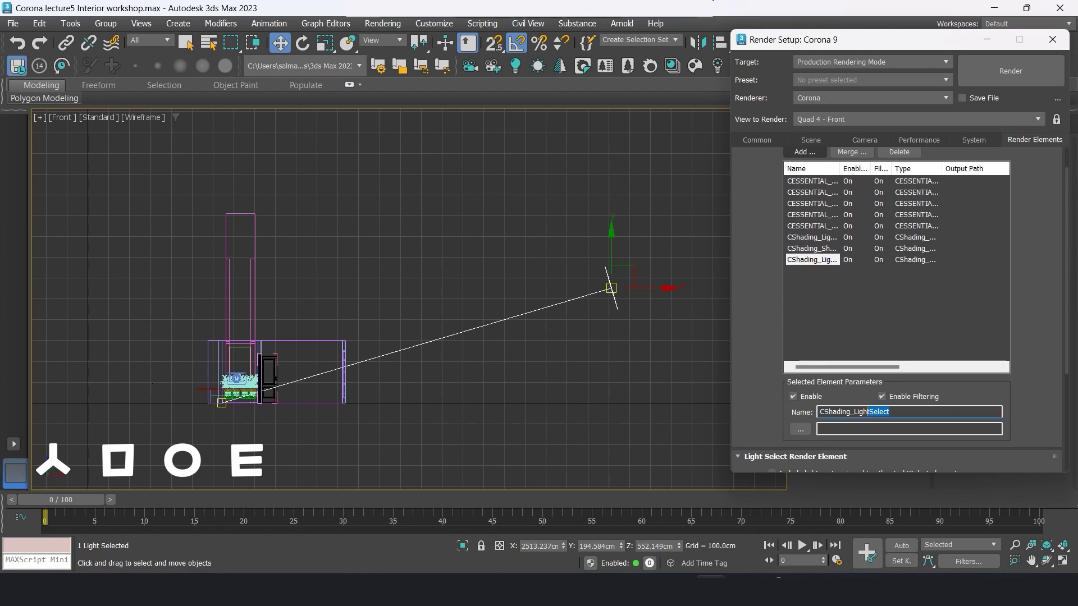
{"action": "type", "text": "su"}
{"action": "scroll", "coordinate": [898, 309], "scroll_direction": "down", "scroll_amount": 2}
{"action": "left_click", "coordinate": [1019, 403]}
{"action": "left_click", "coordinate": [1053, 39]}
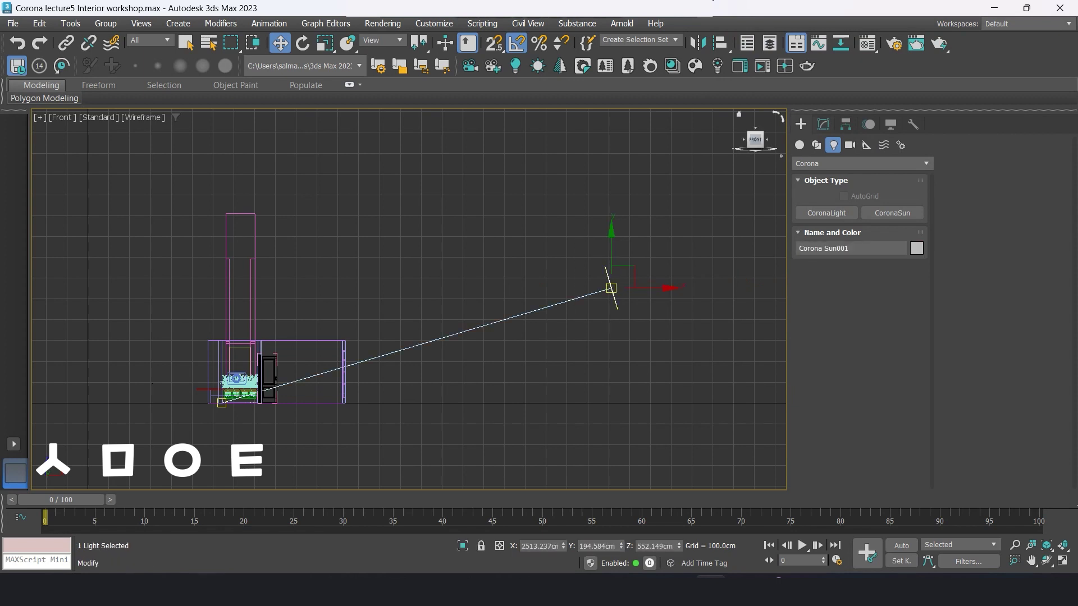
Step: Add a CoronaSky environment driven by the Corona Sun
{"action": "left_click", "coordinate": [823, 124]}
{"action": "left_click", "coordinate": [858, 357]}
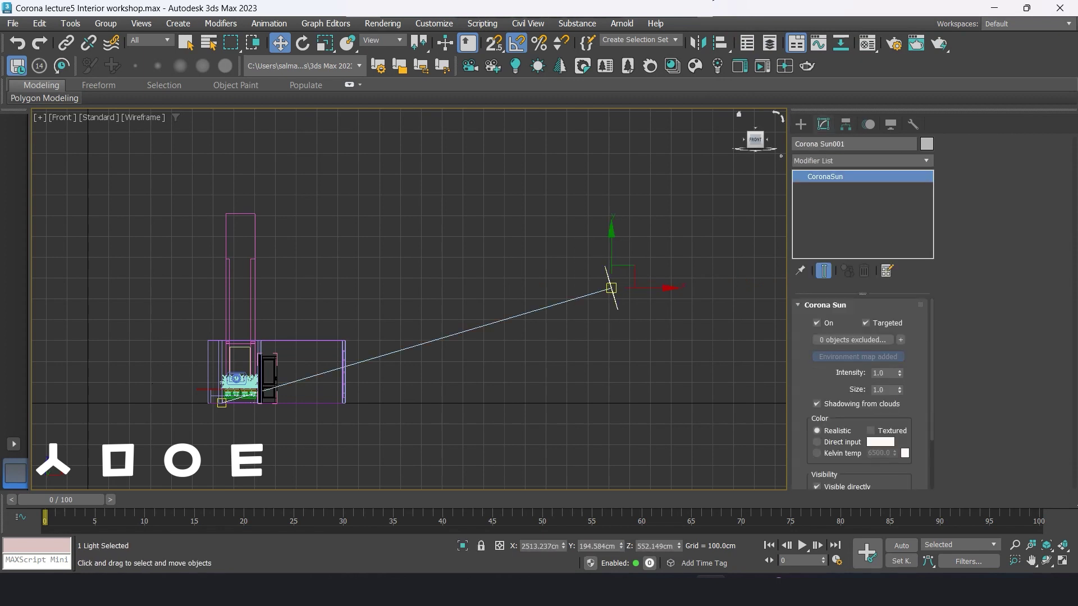
{"action": "left_click", "coordinate": [701, 169]}
Step: Add a second LightSelect element named 'sky' that includes the environment light, then return to the Corona camera
{"action": "left_click", "coordinate": [893, 43]}
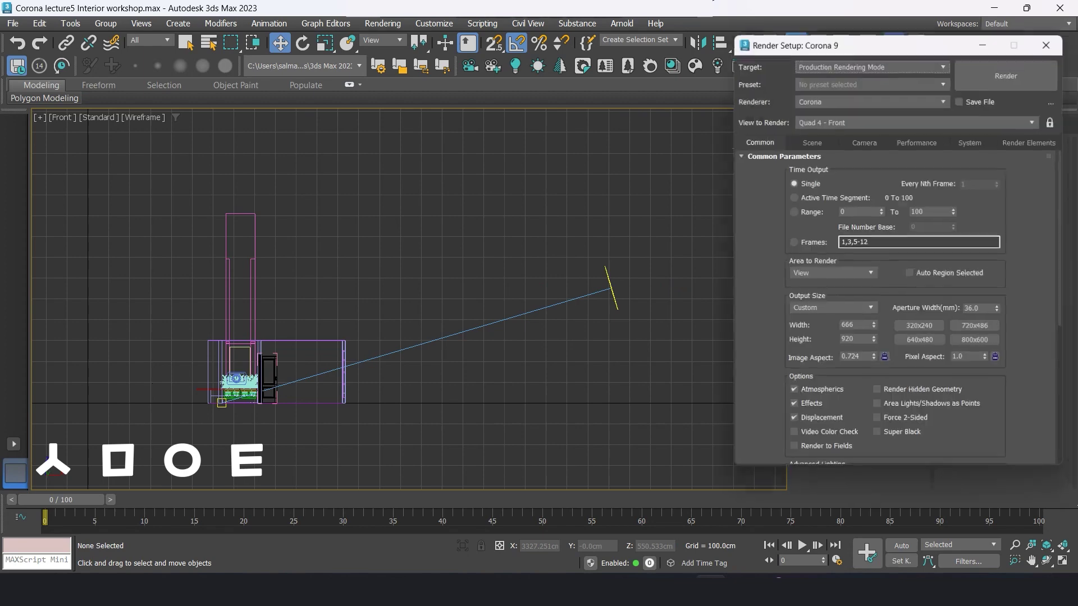
{"action": "left_click", "coordinate": [1034, 139]}
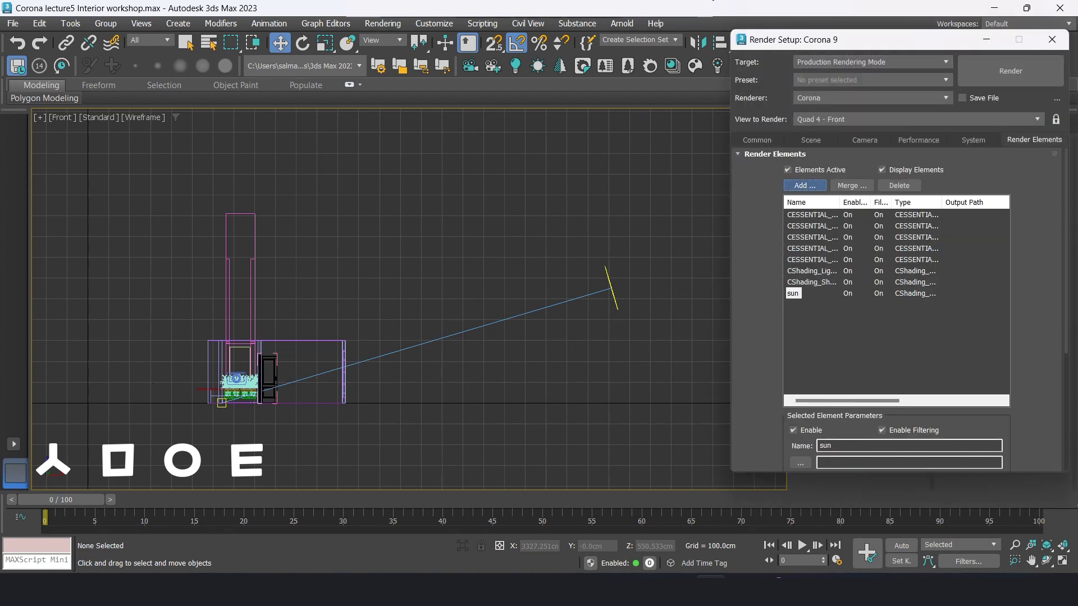
{"action": "left_click", "coordinate": [804, 185]}
{"action": "scroll", "coordinate": [892, 253], "scroll_direction": "down", "scroll_amount": 4}
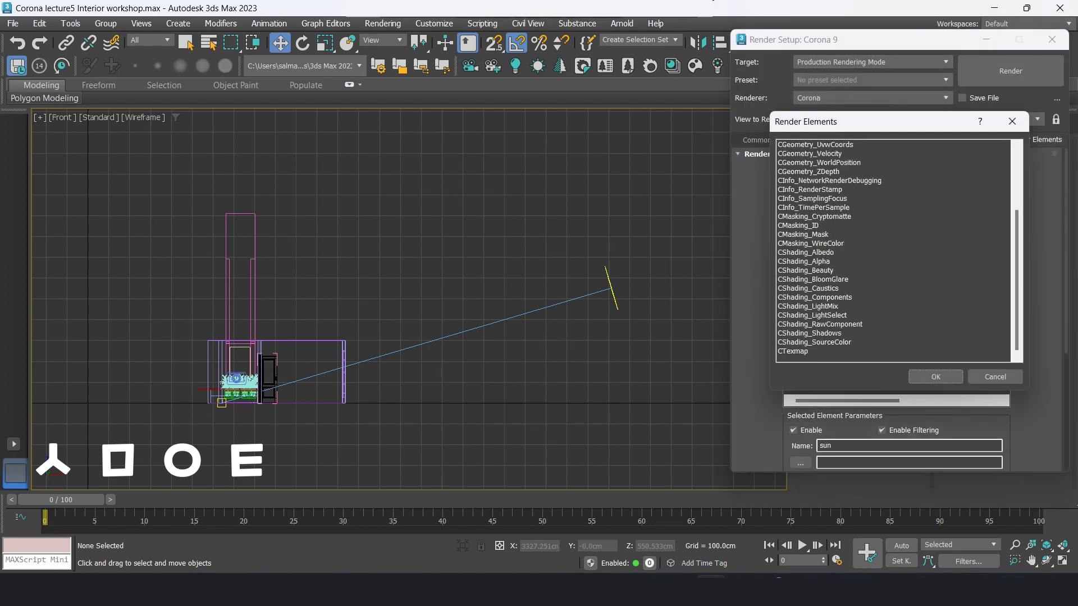
{"action": "left_click", "coordinate": [819, 324]}
{"action": "left_click", "coordinate": [935, 377]}
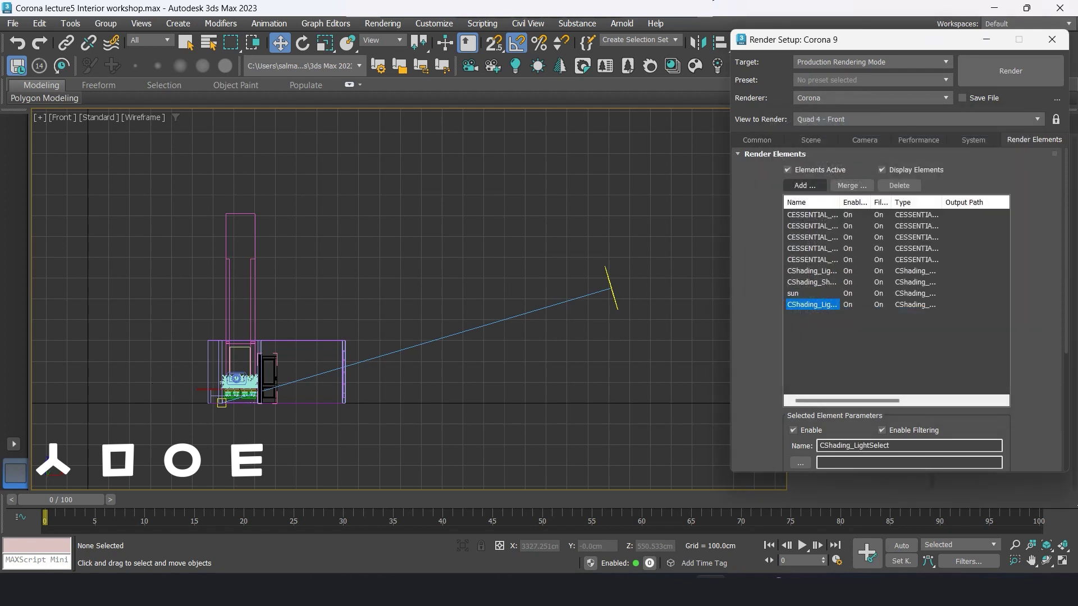
{"action": "type", "text": "sky"}
{"action": "scroll", "coordinate": [898, 309], "scroll_direction": "down", "scroll_amount": 4}
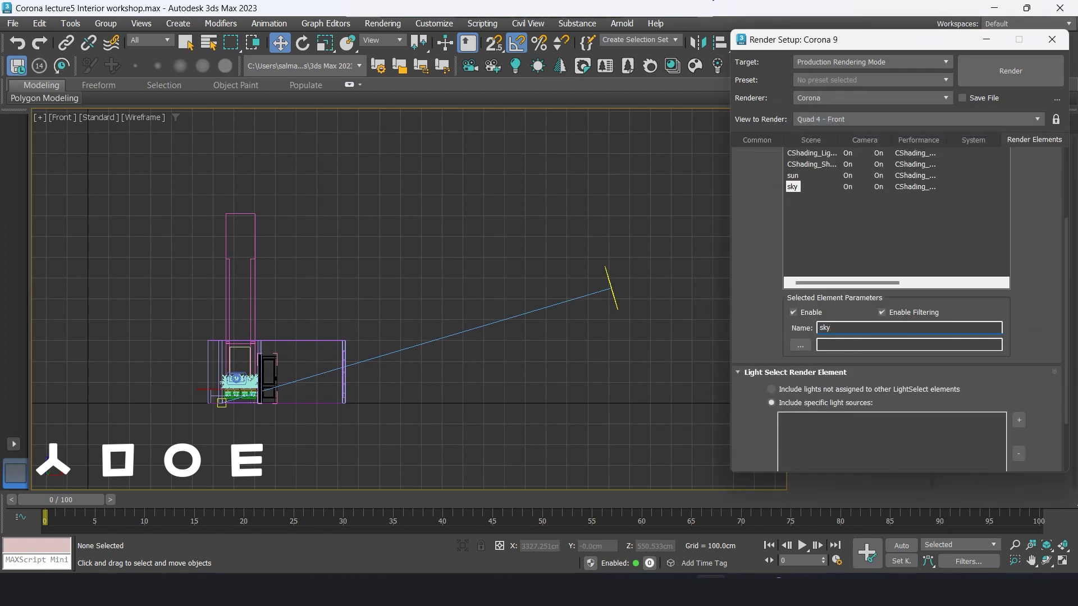
{"action": "scroll", "coordinate": [898, 308], "scroll_direction": "down", "scroll_amount": 1}
{"action": "scroll", "coordinate": [898, 308], "scroll_direction": "down", "scroll_amount": 1}
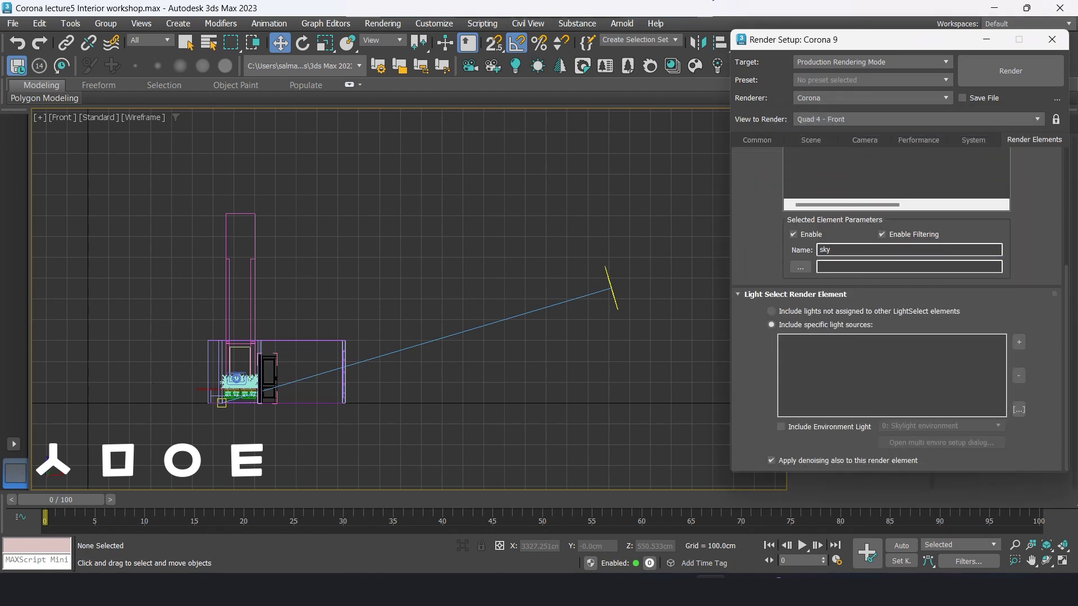
{"action": "left_click", "coordinate": [780, 427]}
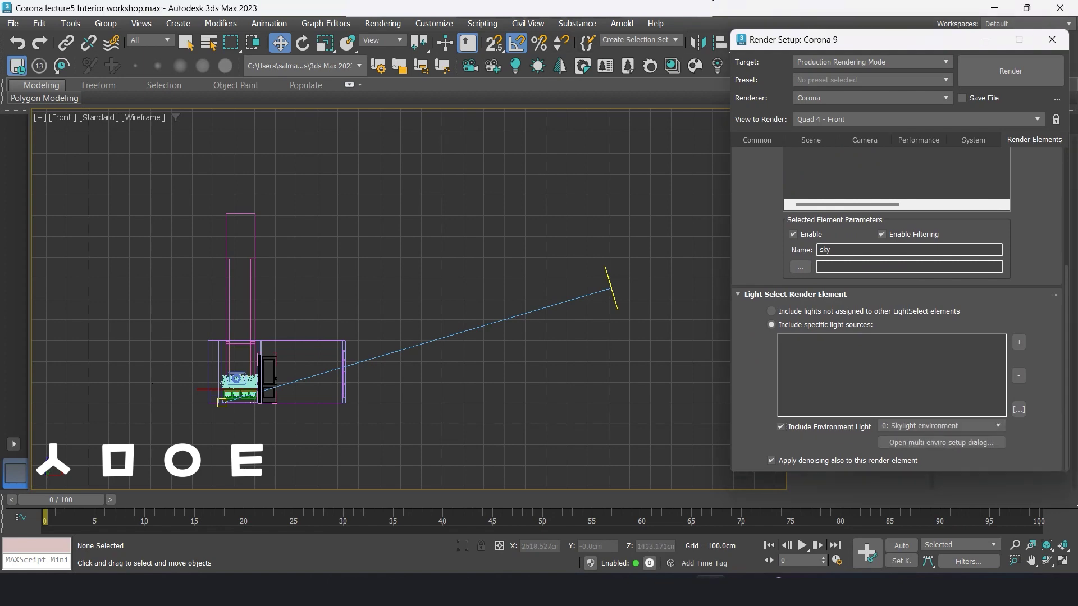
{"action": "left_click", "coordinate": [1051, 39]}
{"action": "key", "text": "c"}
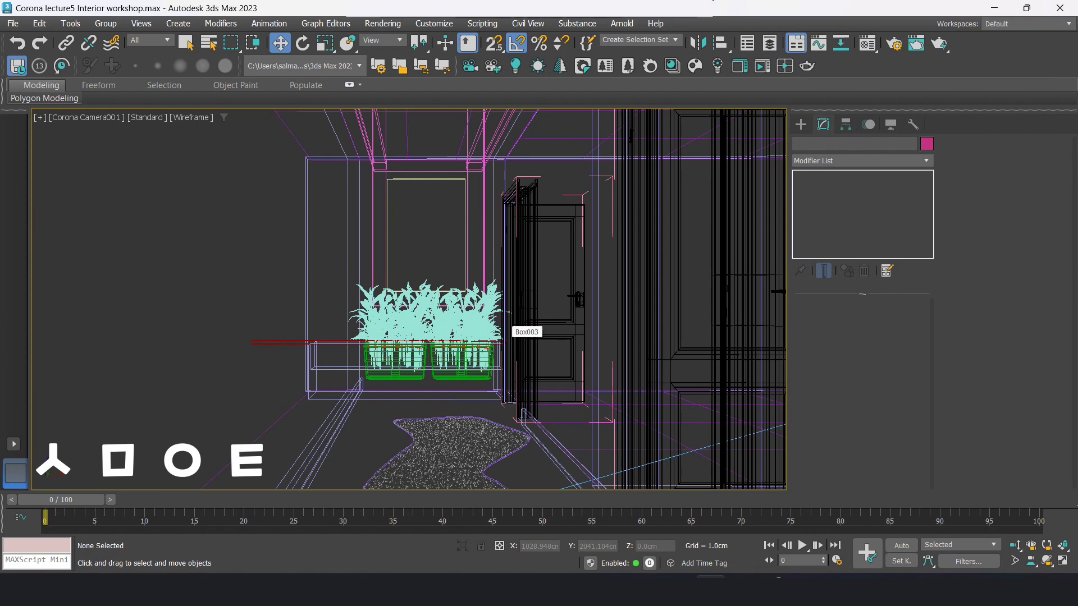
Step: Turn on Safe Frame and switch the camera viewport to Default Shading
{"action": "key", "text": "shift+f"}
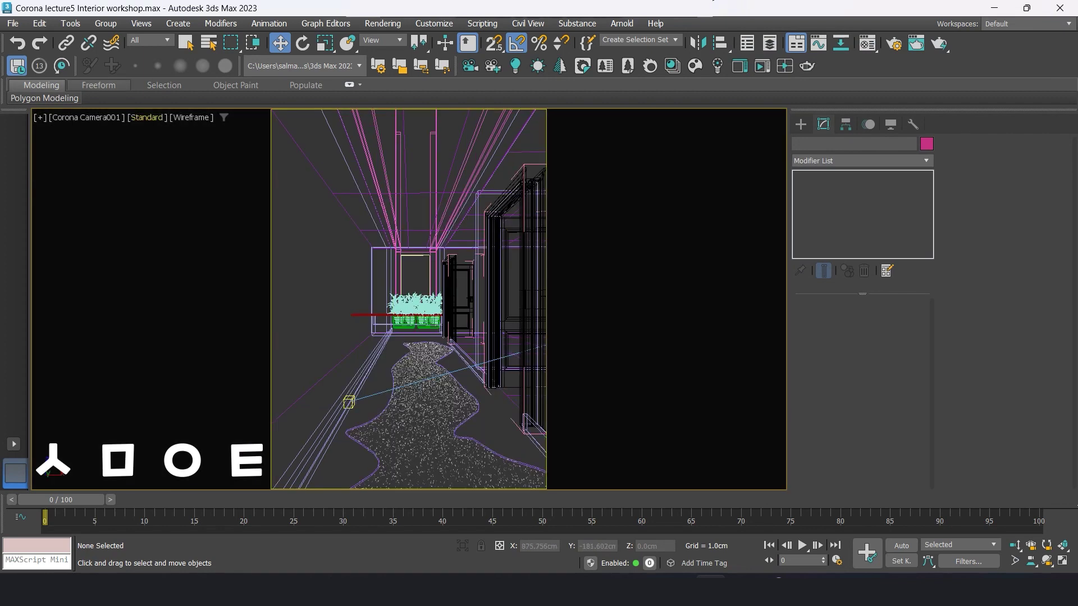
{"action": "left_click", "coordinate": [191, 117]}
{"action": "left_click", "coordinate": [275, 249]}
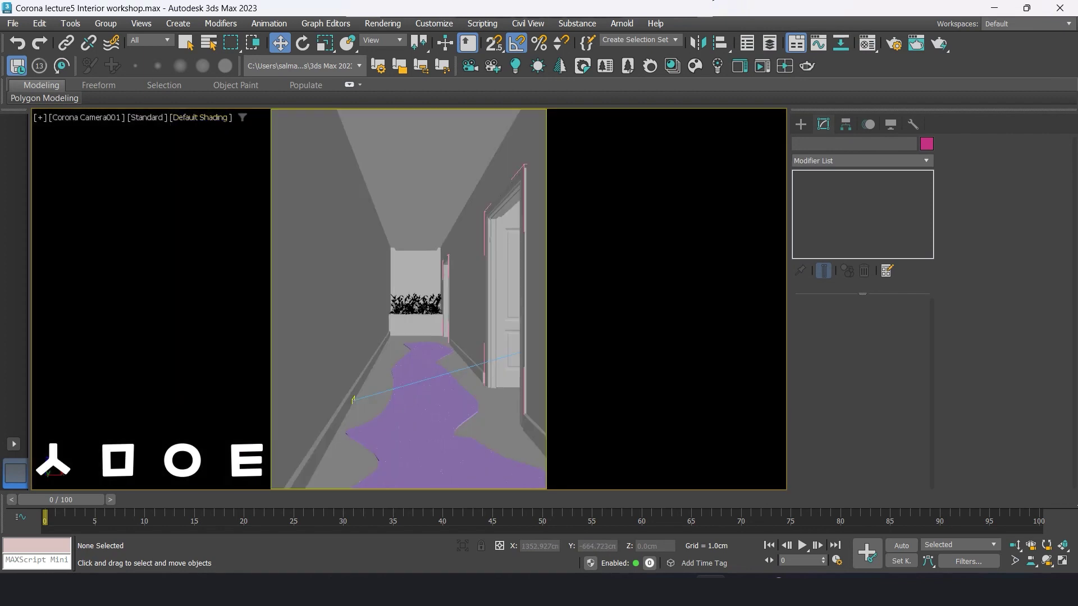
Step: Render the hallway through the Corona camera
{"action": "left_click", "coordinate": [895, 44]}
{"action": "left_click", "coordinate": [1009, 71]}
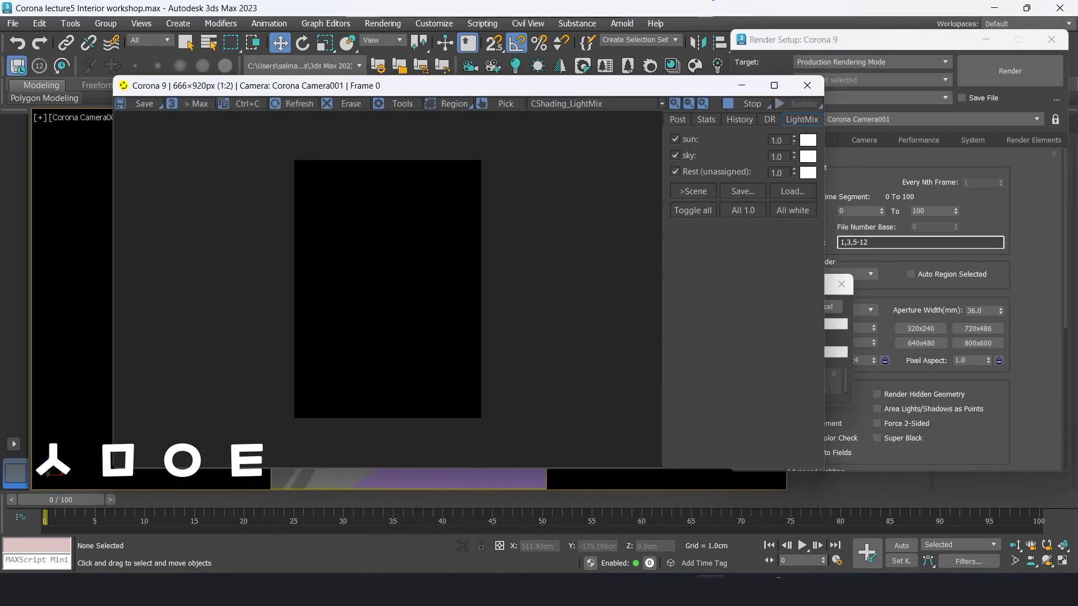
{"action": "scroll", "coordinate": [382, 289], "scroll_direction": "up", "scroll_amount": 1}
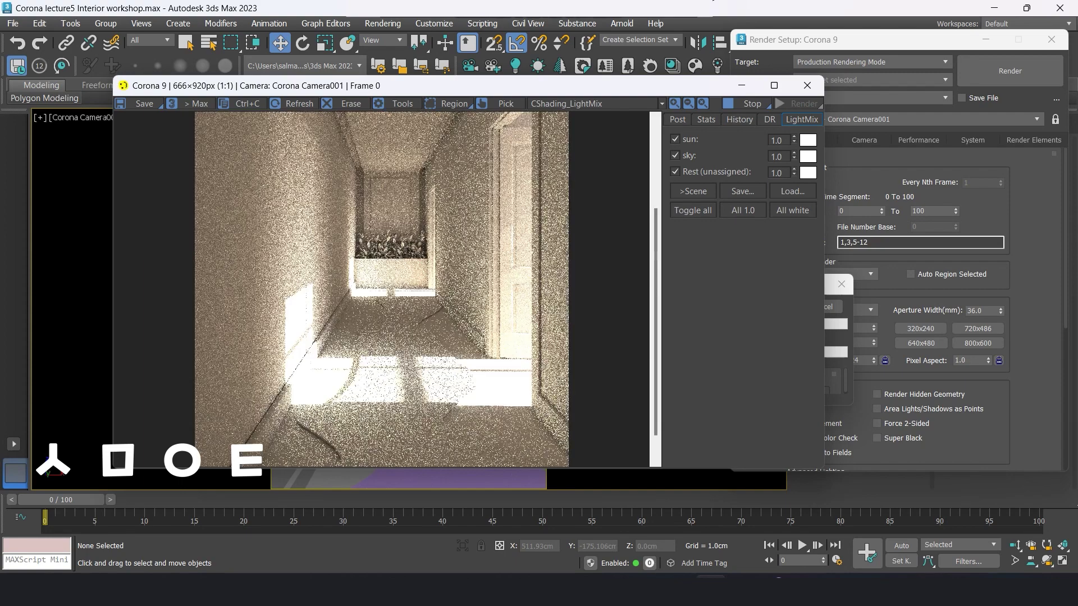
{"action": "scroll", "coordinate": [382, 289], "scroll_direction": "down", "scroll_amount": 1}
{"action": "scroll", "coordinate": [381, 289], "scroll_direction": "up", "scroll_amount": 1}
{"action": "scroll", "coordinate": [381, 289], "scroll_direction": "down", "scroll_amount": 1}
Step: Toggle the sun and sky LightMix layers on and off to compare their contributions
{"action": "left_click", "coordinate": [674, 139]}
{"action": "left_click", "coordinate": [675, 139]}
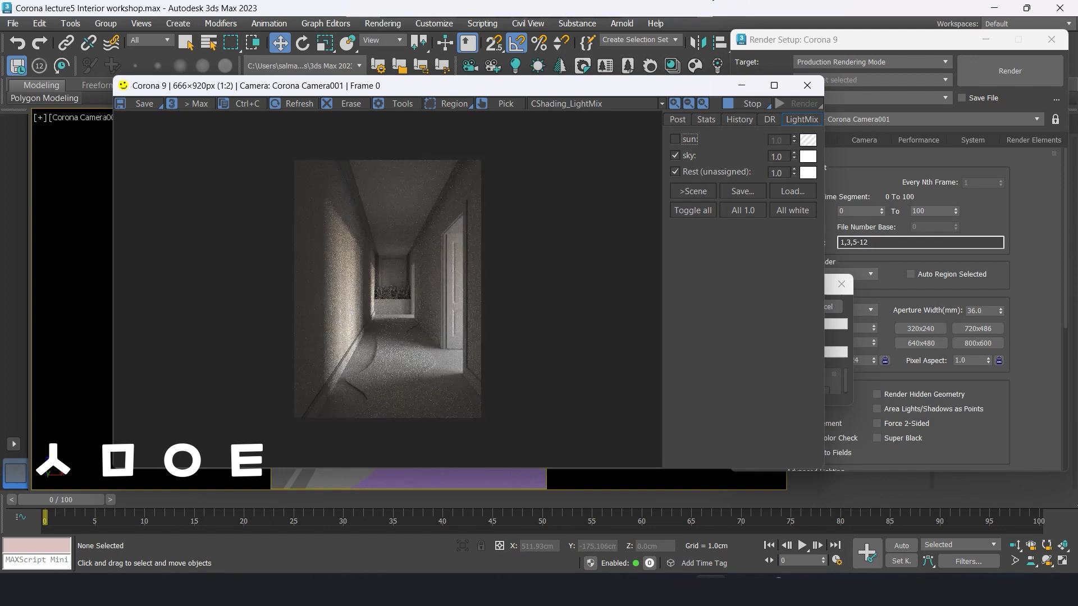
{"action": "left_click", "coordinate": [675, 139]}
{"action": "left_click", "coordinate": [675, 155]}
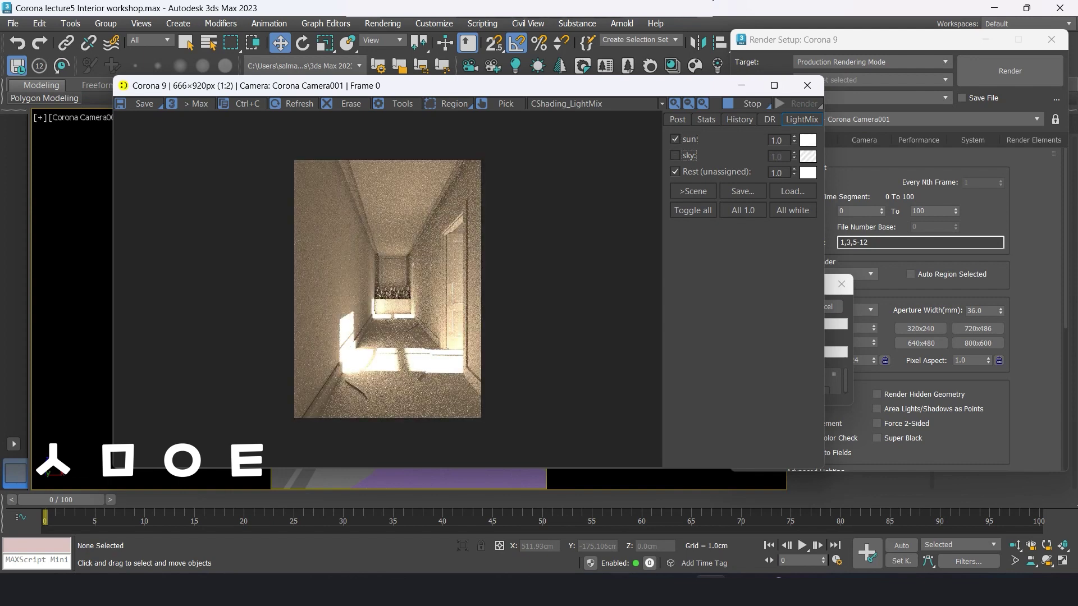
{"action": "left_click", "coordinate": [675, 155]}
{"action": "left_click", "coordinate": [675, 155]}
{"action": "left_click", "coordinate": [675, 155]}
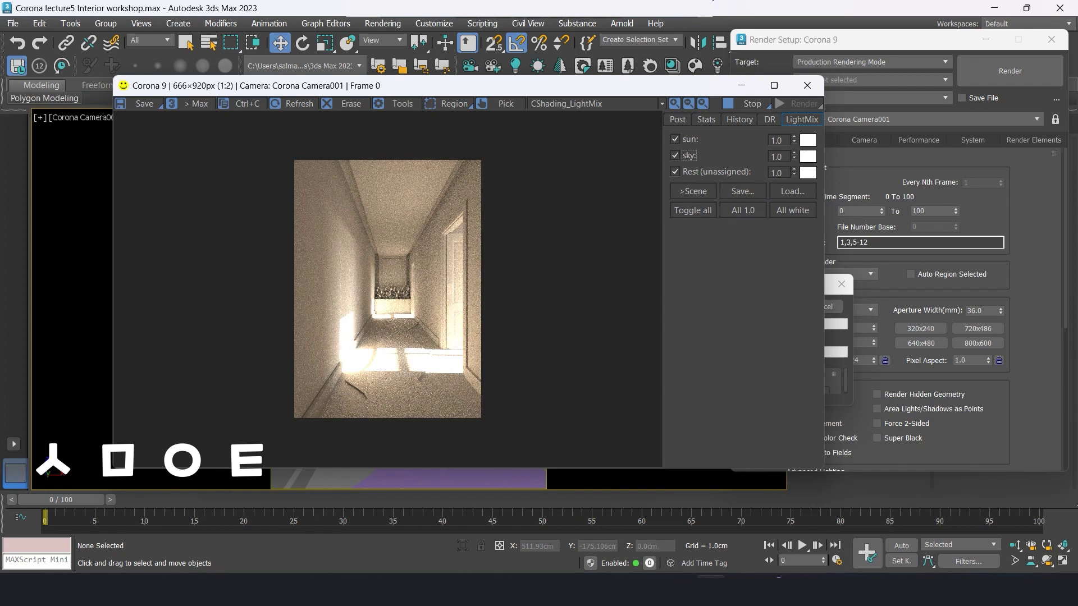
Step: Set LightMix sun intensity to 0.30 and sky to 1.10, then close the frame buffer
{"action": "double_click", "coordinate": [777, 139]}
{"action": "type", "text": "0.3"}
{"action": "key", "text": "Return"}
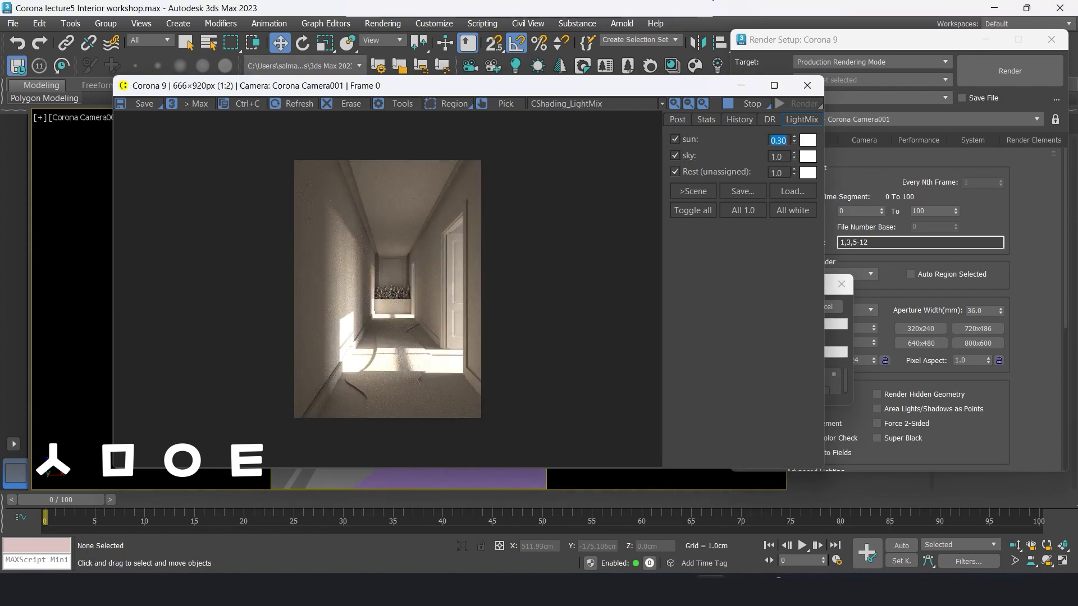
{"action": "key", "text": "Tab"}
{"action": "type", "text": "1"}
{"action": "key", "text": "Return"}
{"action": "scroll", "coordinate": [381, 289], "scroll_direction": "up", "scroll_amount": 1}
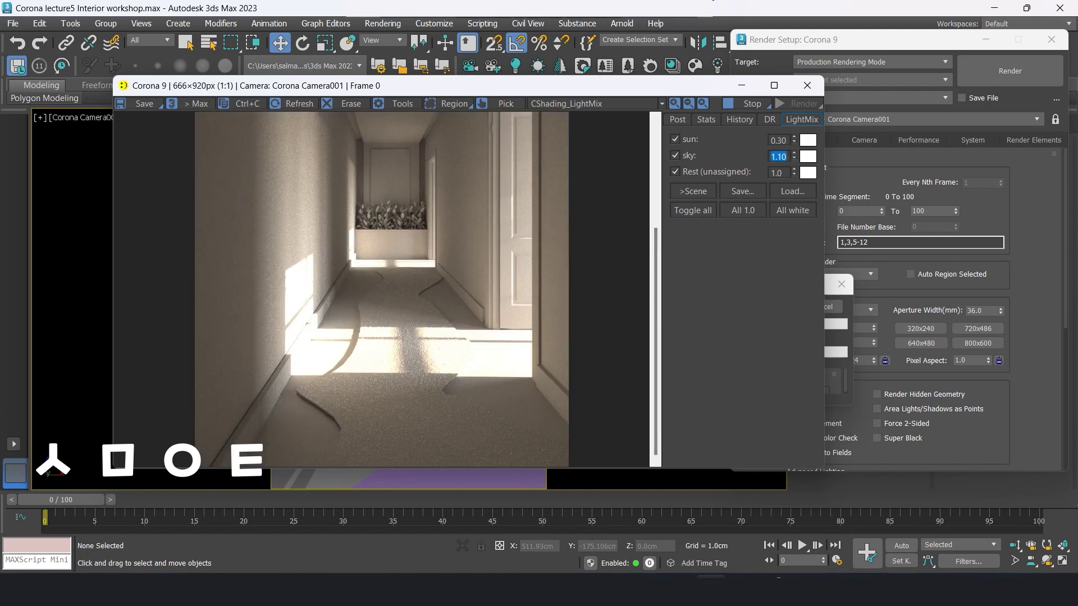
{"action": "scroll", "coordinate": [382, 289], "scroll_direction": "down", "scroll_amount": 1}
{"action": "scroll", "coordinate": [382, 290], "scroll_direction": "up", "scroll_amount": 1}
{"action": "scroll", "coordinate": [382, 289], "scroll_direction": "down", "scroll_amount": 1}
{"action": "scroll", "coordinate": [382, 289], "scroll_direction": "up", "scroll_amount": 1}
{"action": "scroll", "coordinate": [382, 290], "scroll_direction": "down", "scroll_amount": 1}
{"action": "left_click", "coordinate": [806, 85]}
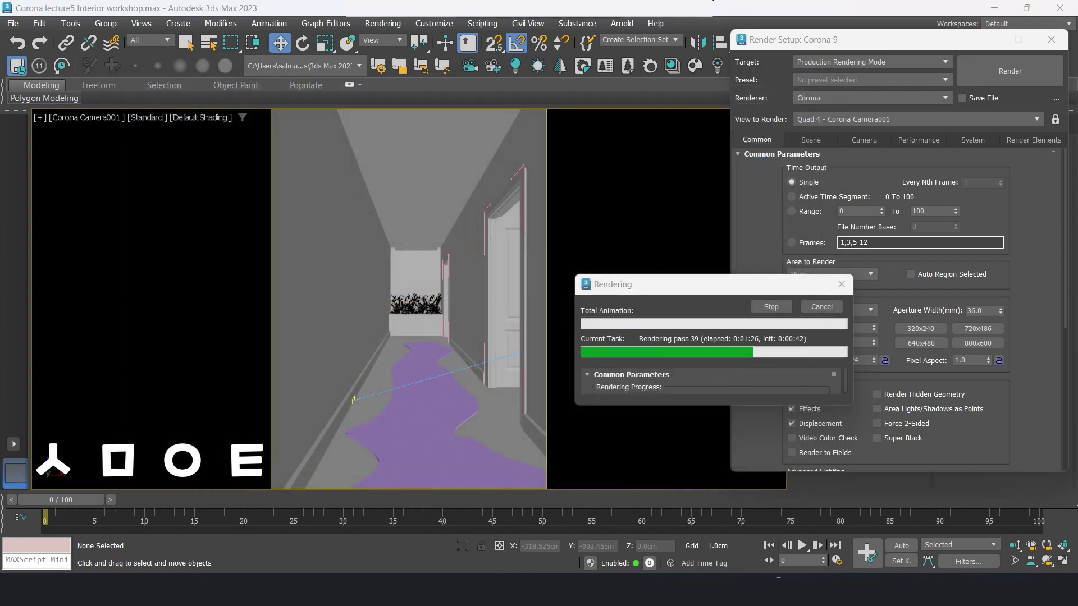
Step: Raise the Corona Sun in the Front view and re-render the Corona camera view
{"action": "key", "text": "f"}
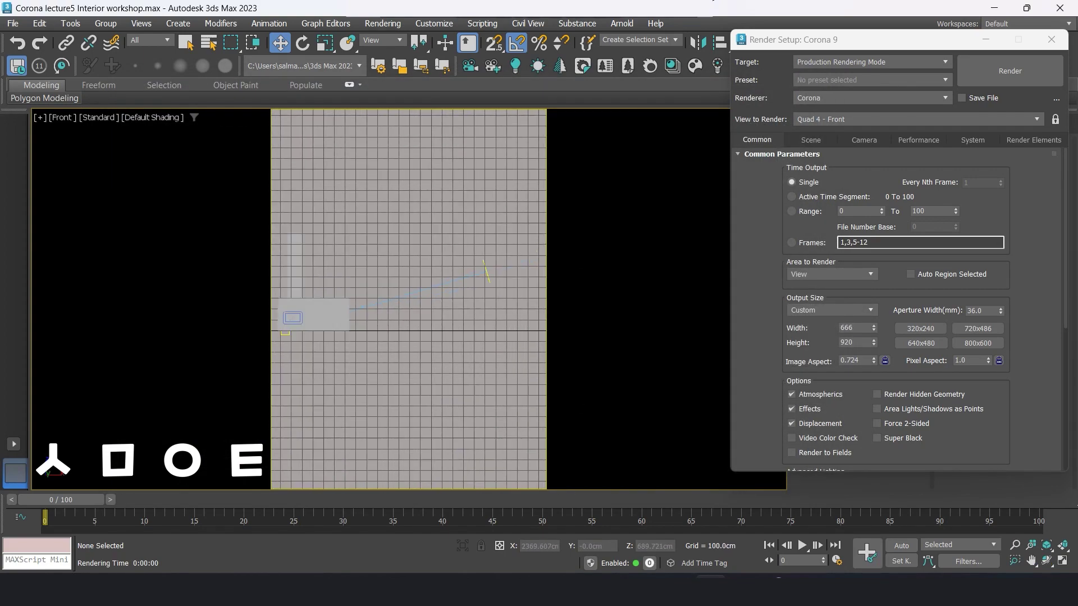
{"action": "left_click", "coordinate": [484, 270]}
{"action": "left_click_drag", "start_coordinate": [486, 270], "coordinate": [486, 253]}
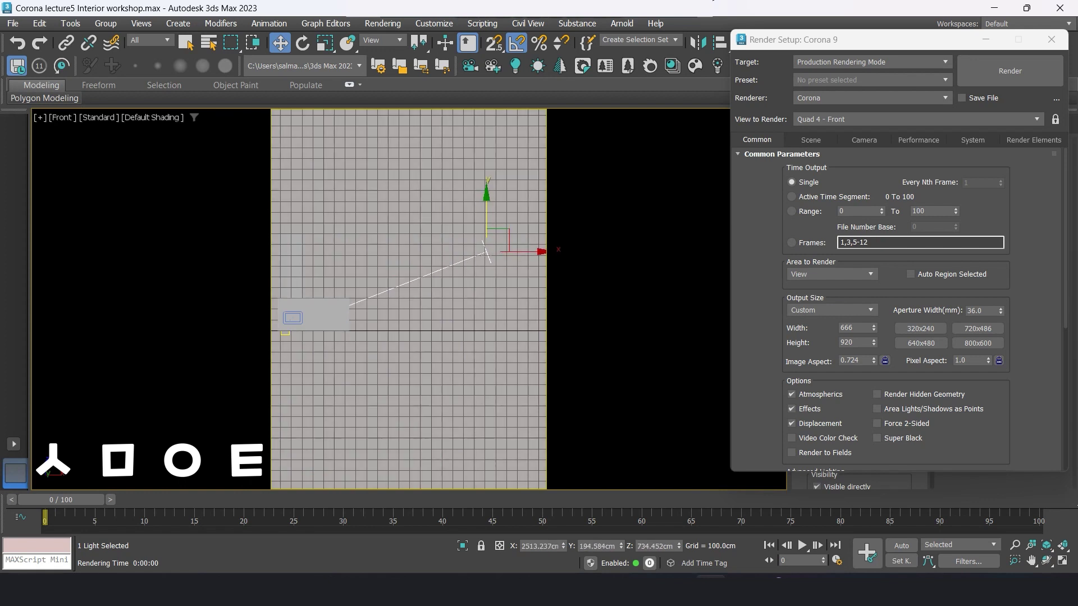
{"action": "key", "text": "c"}
{"action": "key", "text": "shift+q"}
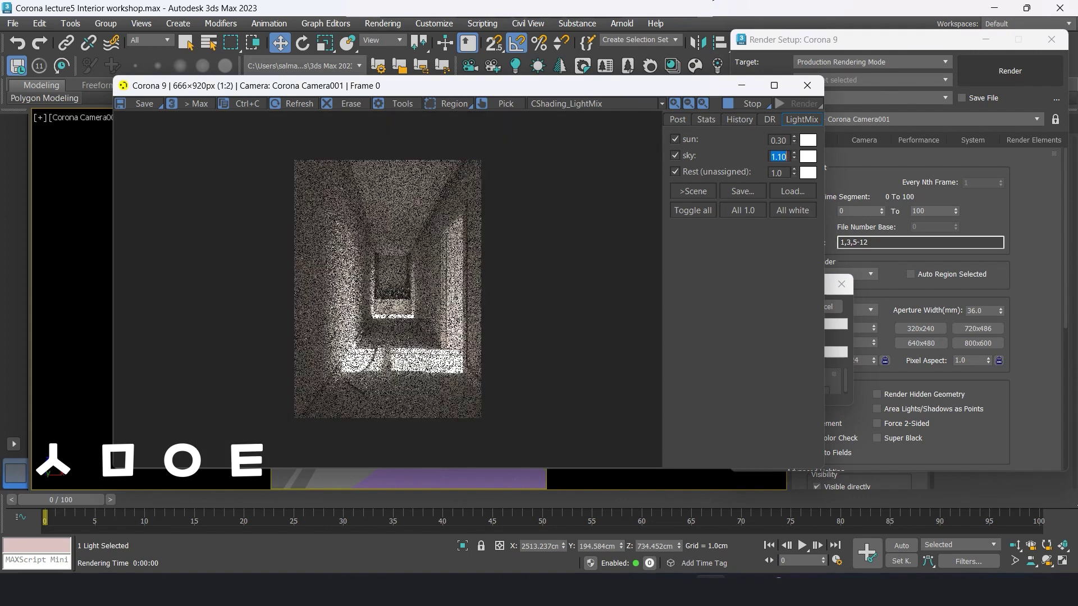
{"action": "scroll", "coordinate": [388, 290], "scroll_direction": "up", "scroll_amount": 1}
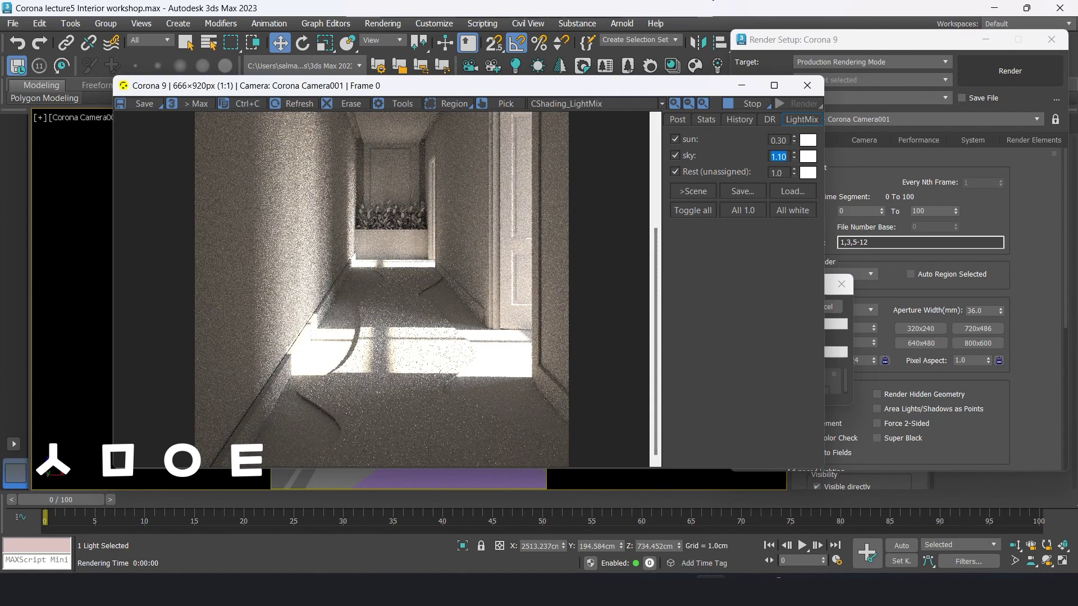
{"action": "left_click", "coordinate": [808, 156]}
Step: Set the sun LightMix colour to 4000 K and the sky colour to 5000 K
{"action": "type", "text": "4000"}
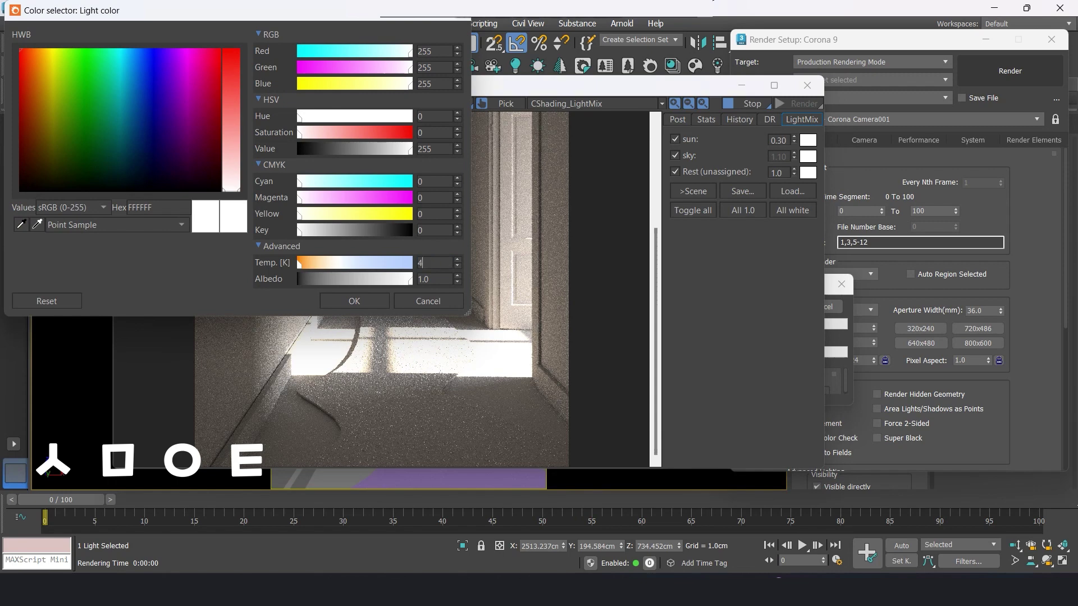
{"action": "key", "text": "Return"}
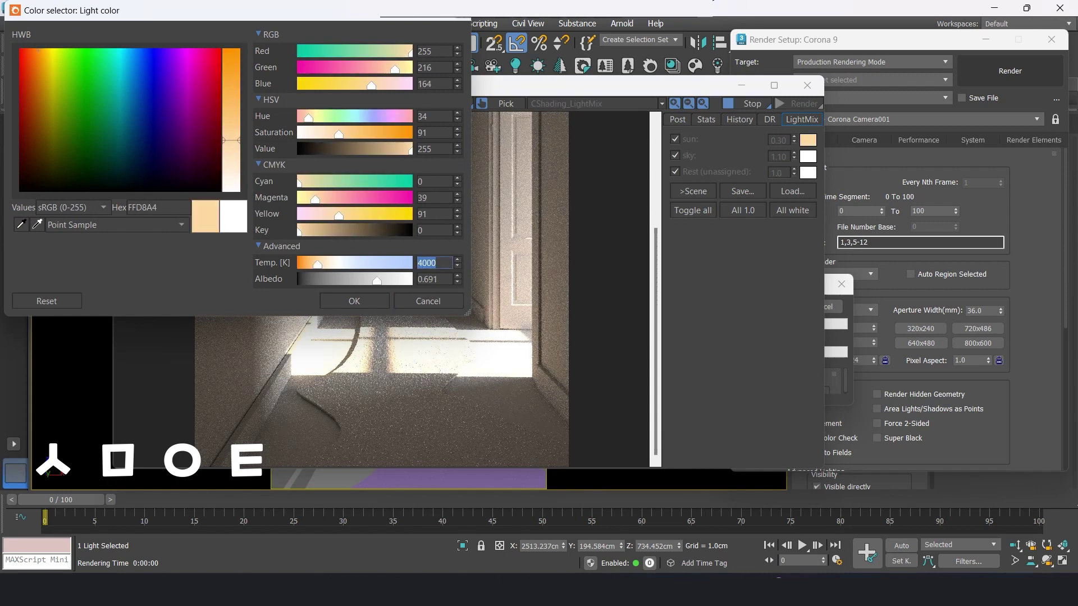
{"action": "left_click", "coordinate": [355, 301]}
{"action": "left_click", "coordinate": [808, 156]}
{"action": "double_click", "coordinate": [438, 263]}
{"action": "type", "text": "500"}
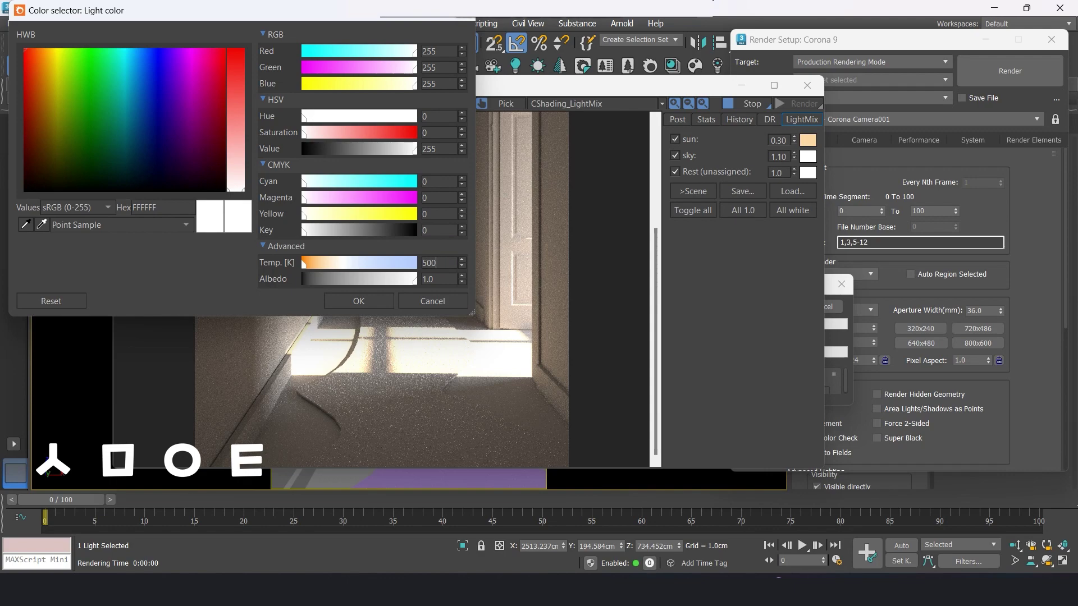
{"action": "key", "text": "Return"}
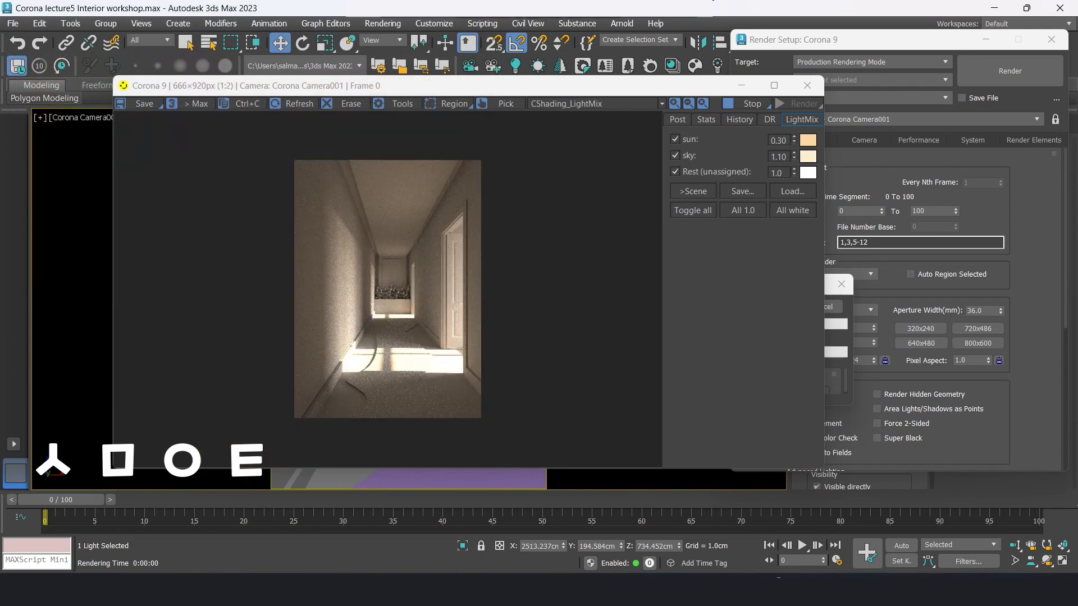
Step: Revise the sun layer's LightMix colour temperature
{"action": "left_click", "coordinate": [808, 140]}
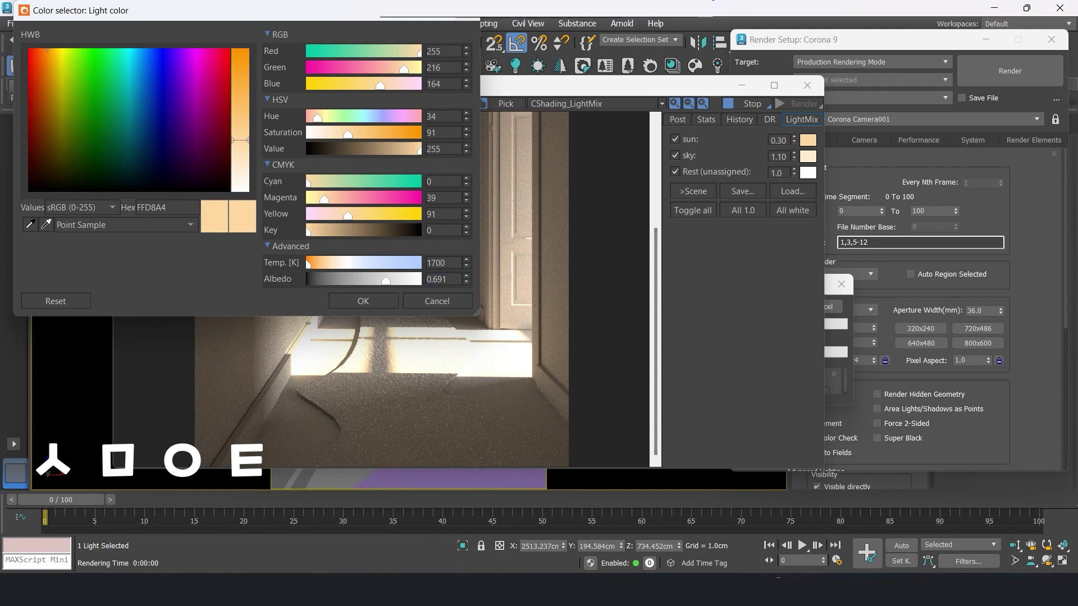
{"action": "left_click", "coordinate": [437, 301]}
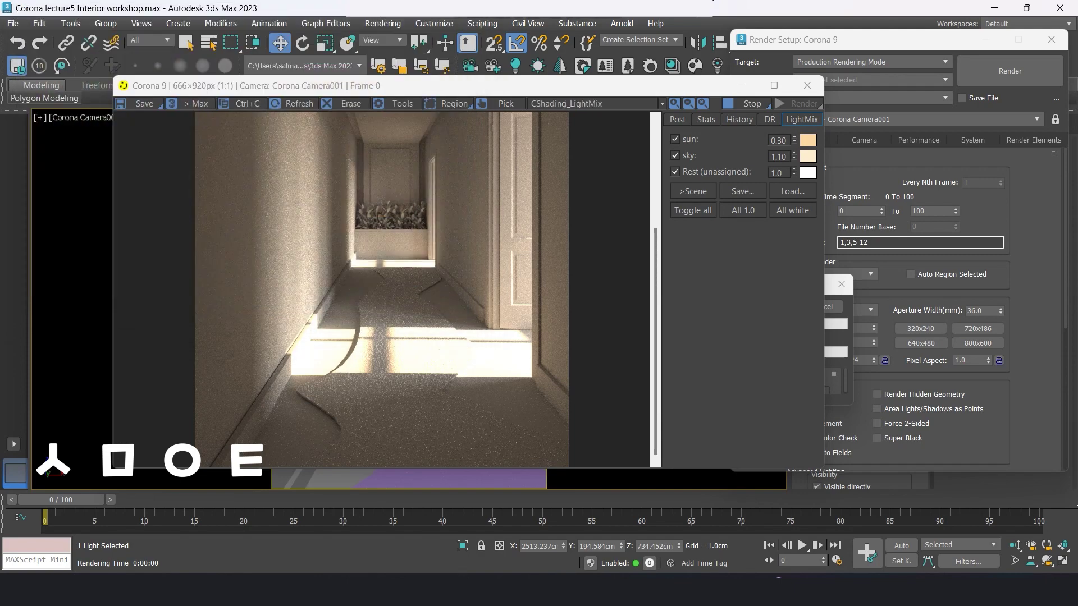
{"action": "left_click", "coordinate": [808, 140]}
{"action": "double_click", "coordinate": [447, 263]}
{"action": "type", "text": "4500"}
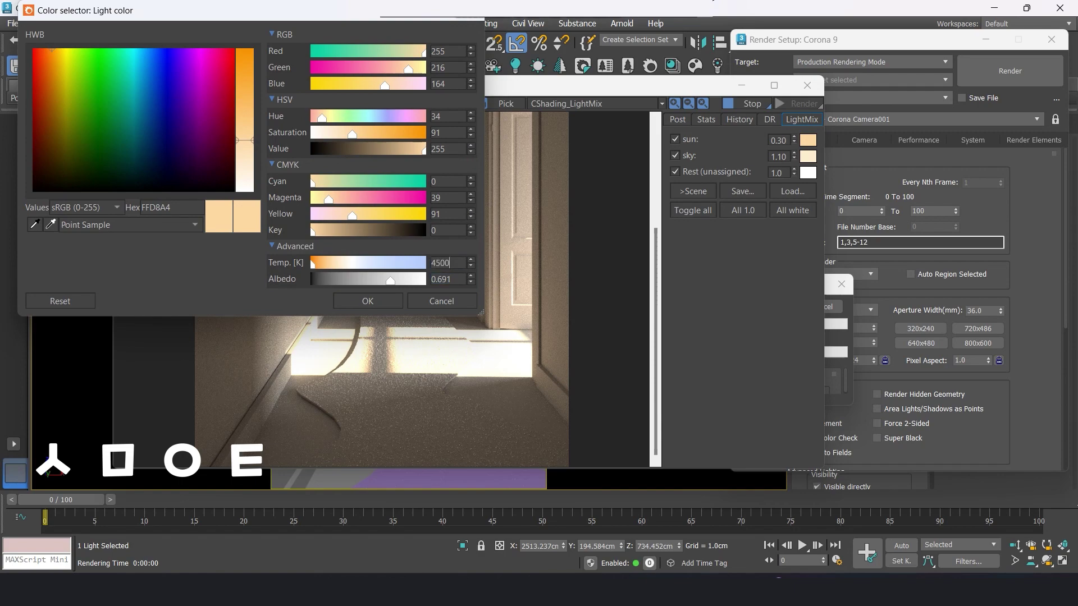
{"action": "left_click", "coordinate": [367, 301]}
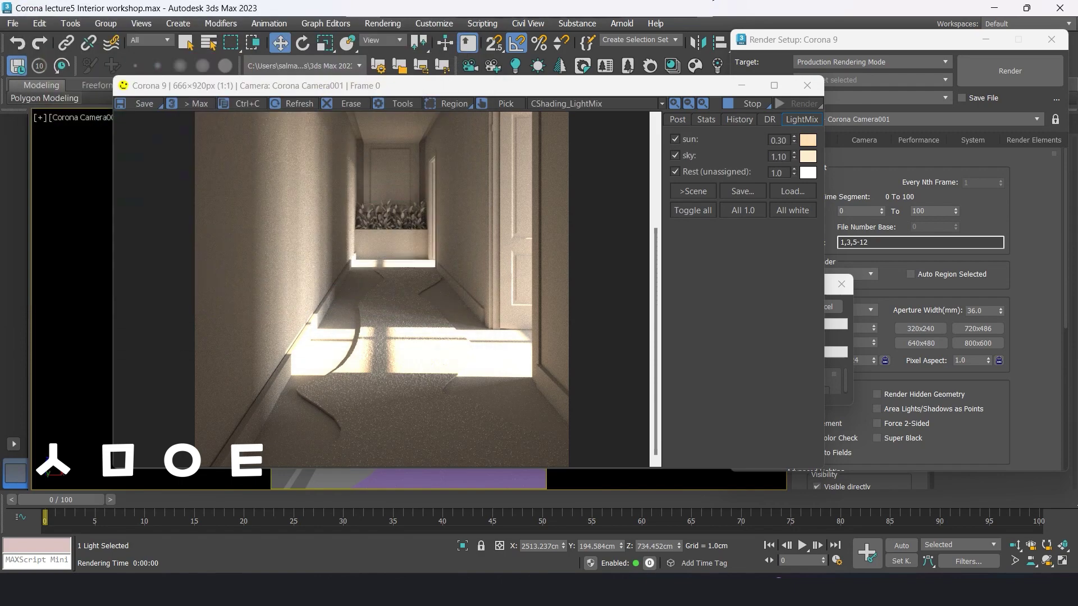
Step: Set the sun intensity to 0.20 and the sky intensity to 1.30
{"action": "double_click", "coordinate": [778, 140]}
{"action": "type", "text": "0.1"}
{"action": "key", "text": "Return"}
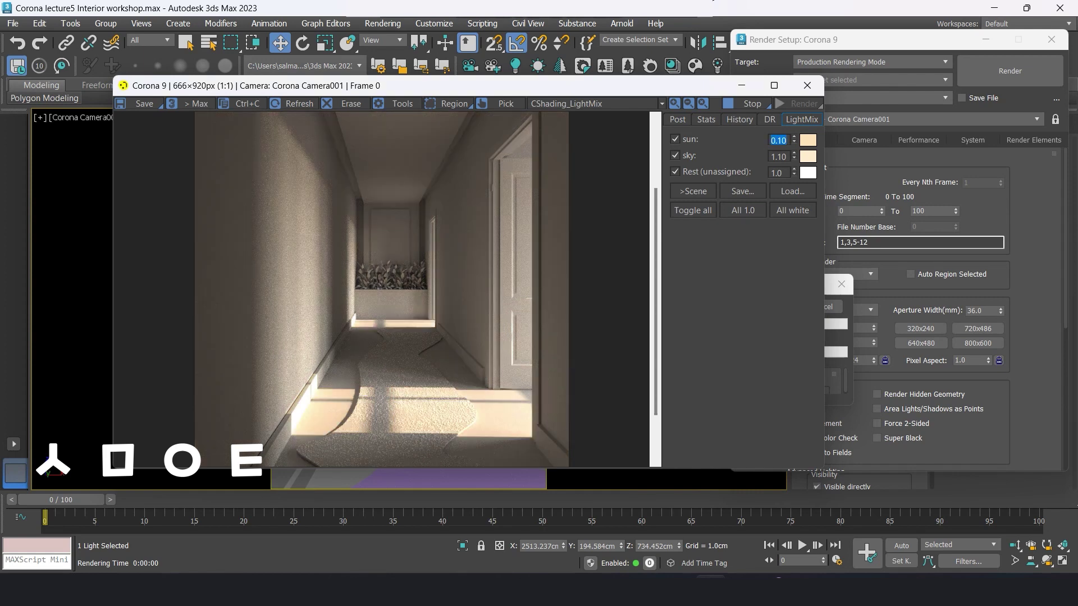
{"action": "type", "text": "0"}
{"action": "key", "text": "Return"}
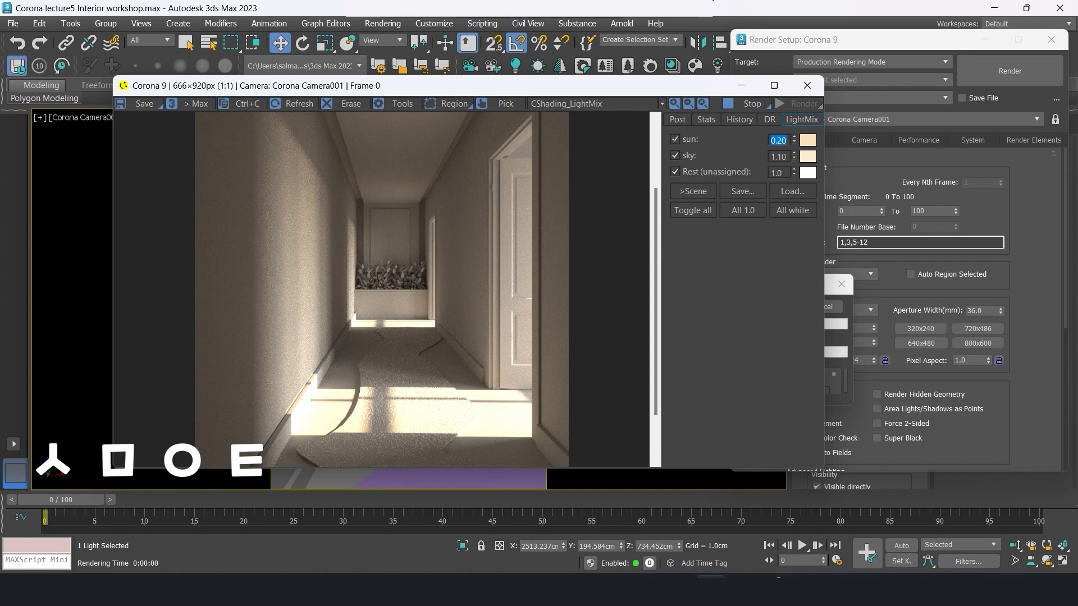
{"action": "key", "text": "Tab"}
{"action": "type", "text": "1.3"}
{"action": "key", "text": "Return"}
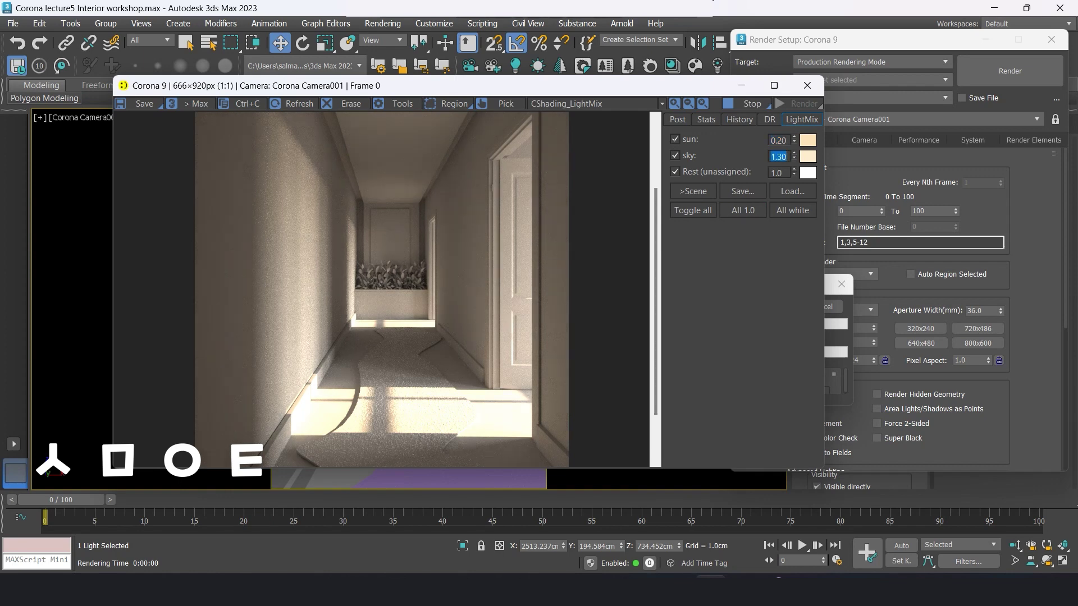
Step: Toggle sun and sky layers to compare, then try a sun intensity of 0.15
{"action": "left_click", "coordinate": [674, 138]}
{"action": "left_click", "coordinate": [675, 138]}
{"action": "left_click", "coordinate": [675, 155]}
{"action": "double_click", "coordinate": [778, 140]}
{"action": "type", "text": "0."}
{"action": "key", "text": "Return"}
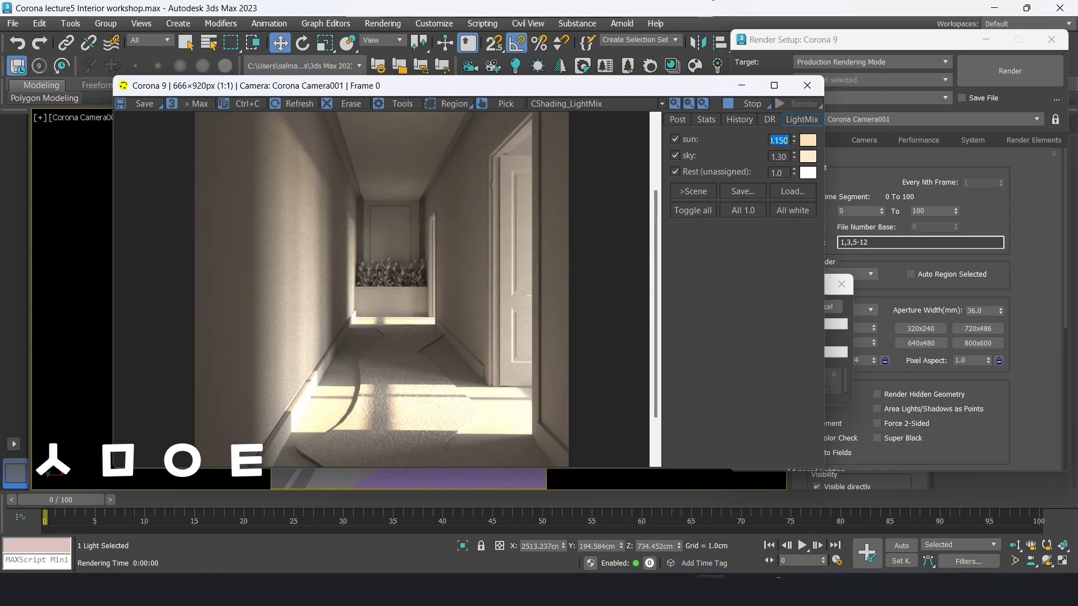
Step: Set the sun back to 4000 K and intensity 0.20, then close the frame buffer
{"action": "left_click", "coordinate": [807, 140]}
{"action": "type", "text": "4000"}
{"action": "key", "text": "Return"}
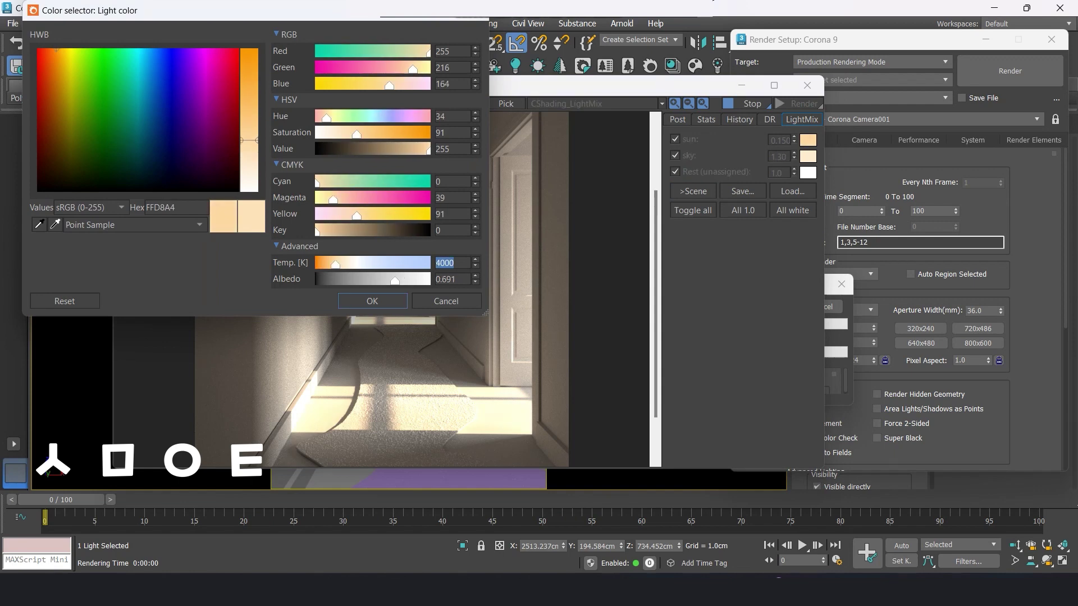
{"action": "left_click", "coordinate": [372, 301]}
{"action": "scroll", "coordinate": [387, 289], "scroll_direction": "down", "scroll_amount": 1}
{"action": "scroll", "coordinate": [387, 289], "scroll_direction": "up", "scroll_amount": 1}
{"action": "scroll", "coordinate": [387, 289], "scroll_direction": "down", "scroll_amount": 1}
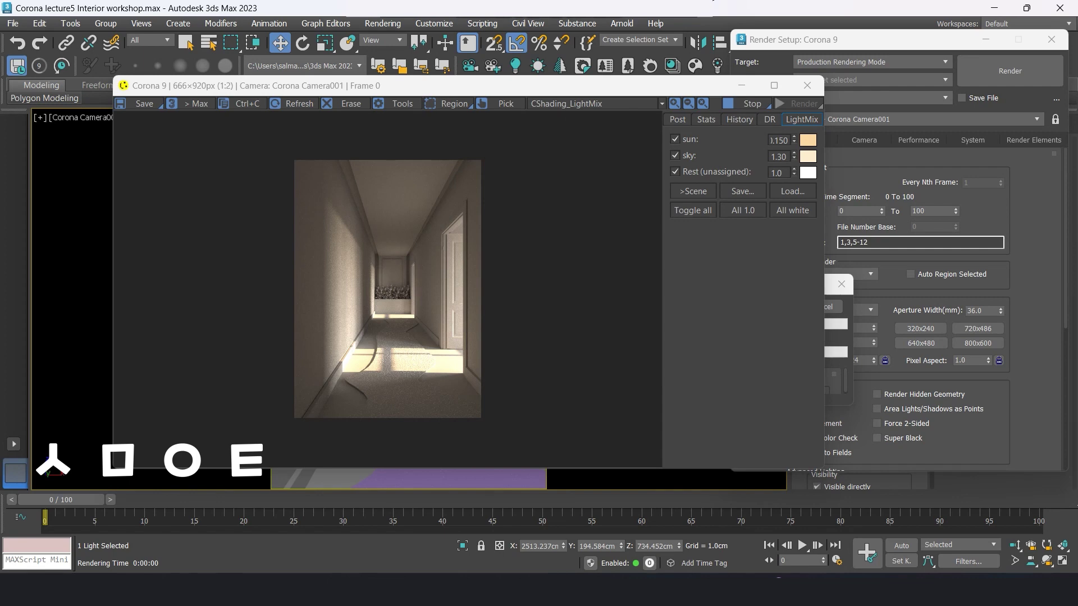
{"action": "scroll", "coordinate": [388, 289], "scroll_direction": "up", "scroll_amount": 1}
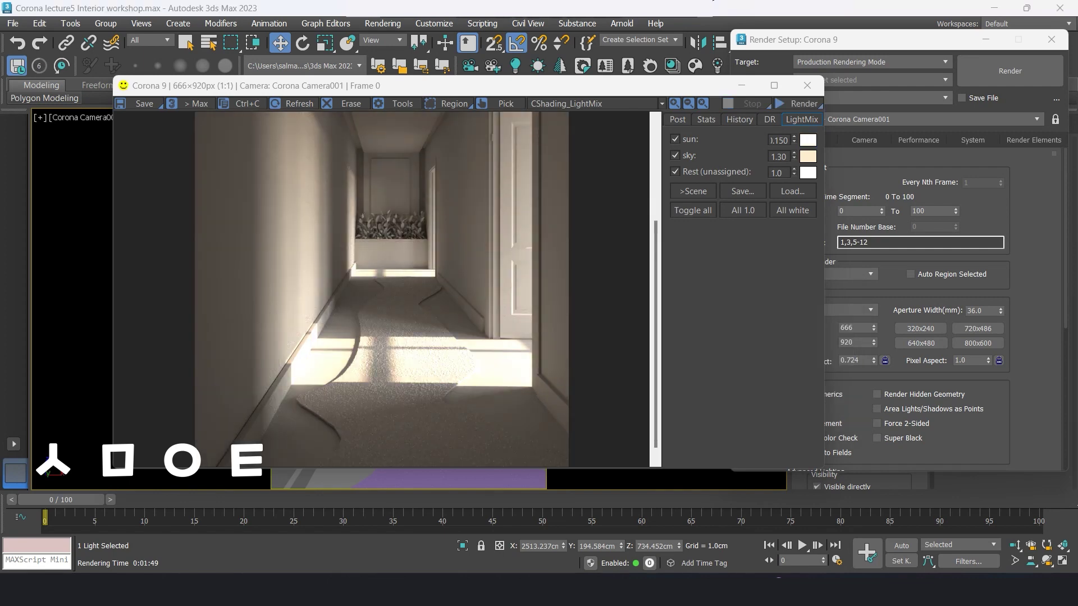
{"action": "type", "text": "0.2"}
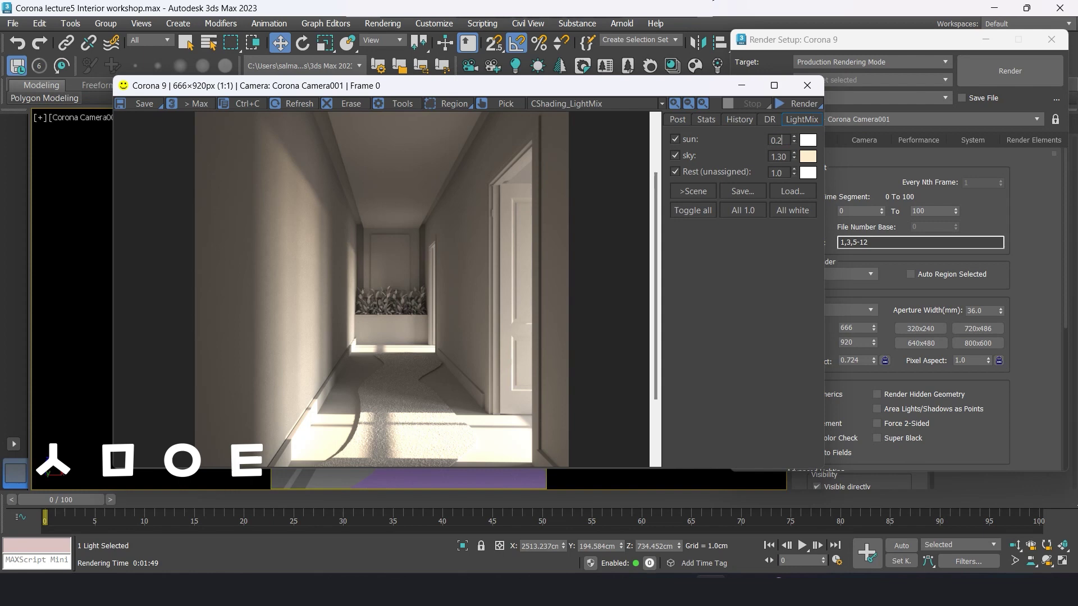
{"action": "key", "text": "Return"}
{"action": "scroll", "coordinate": [381, 290], "scroll_direction": "down", "scroll_amount": 2}
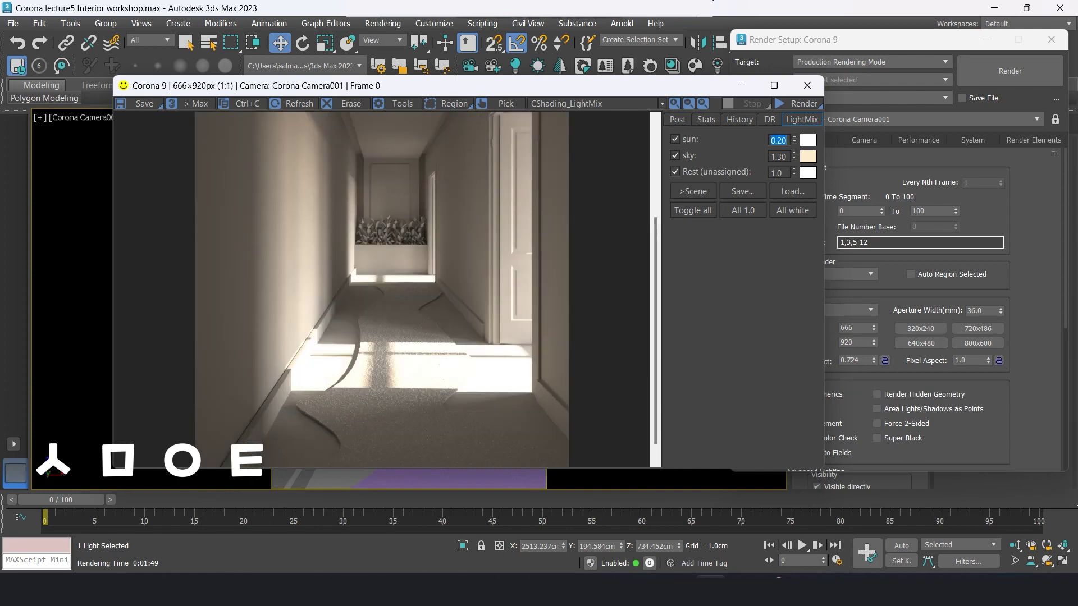
{"action": "scroll", "coordinate": [387, 290], "scroll_direction": "down", "scroll_amount": 1}
{"action": "left_click", "coordinate": [580, 63]}
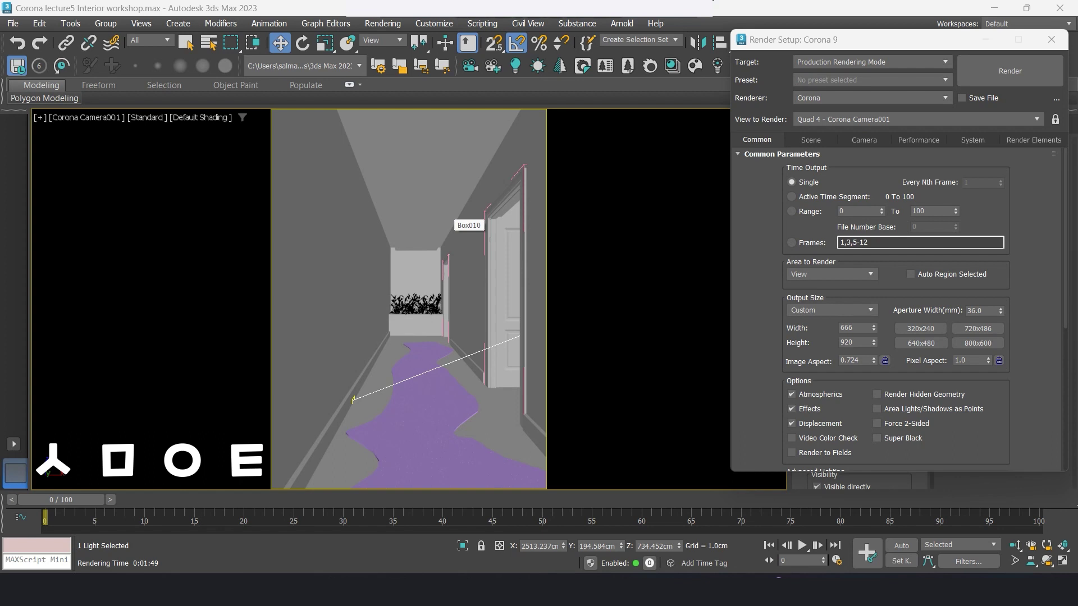
Step: Isolate the ceiling Box010 and left wall, with the safe frame hidden
{"action": "left_click", "coordinate": [456, 220]}
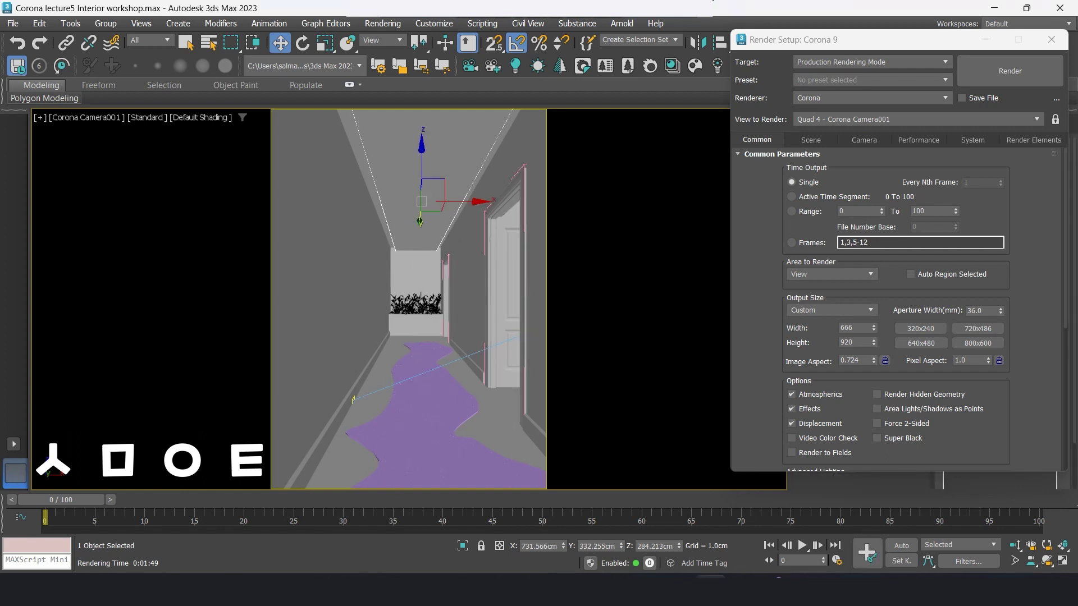
{"action": "key", "text": "shift+f"}
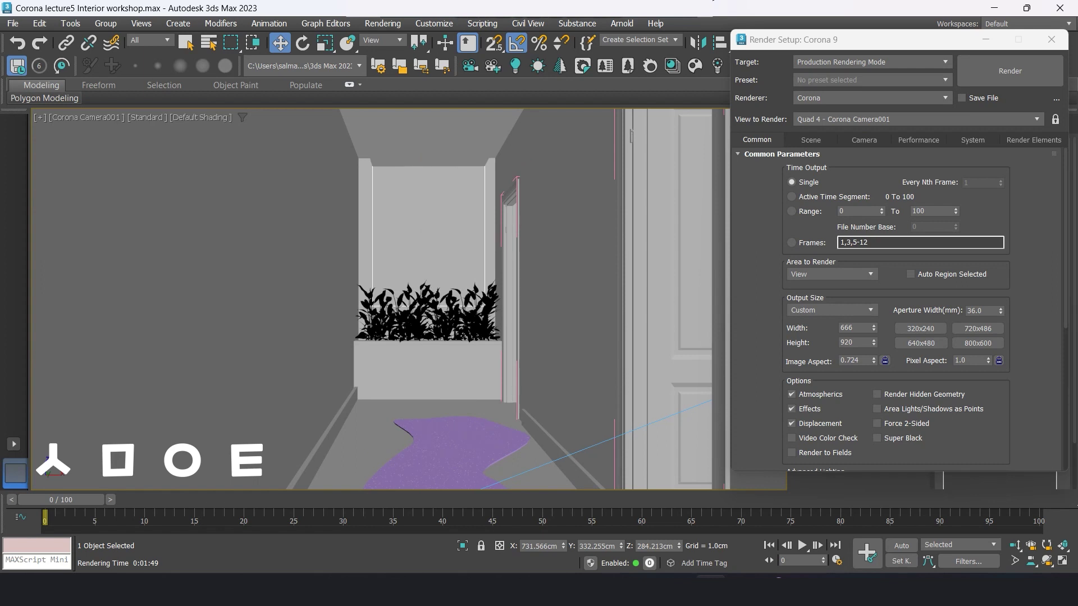
{"action": "left_click", "coordinate": [348, 168], "text": "ctrl"}
{"action": "right_click", "coordinate": [387, 150]}
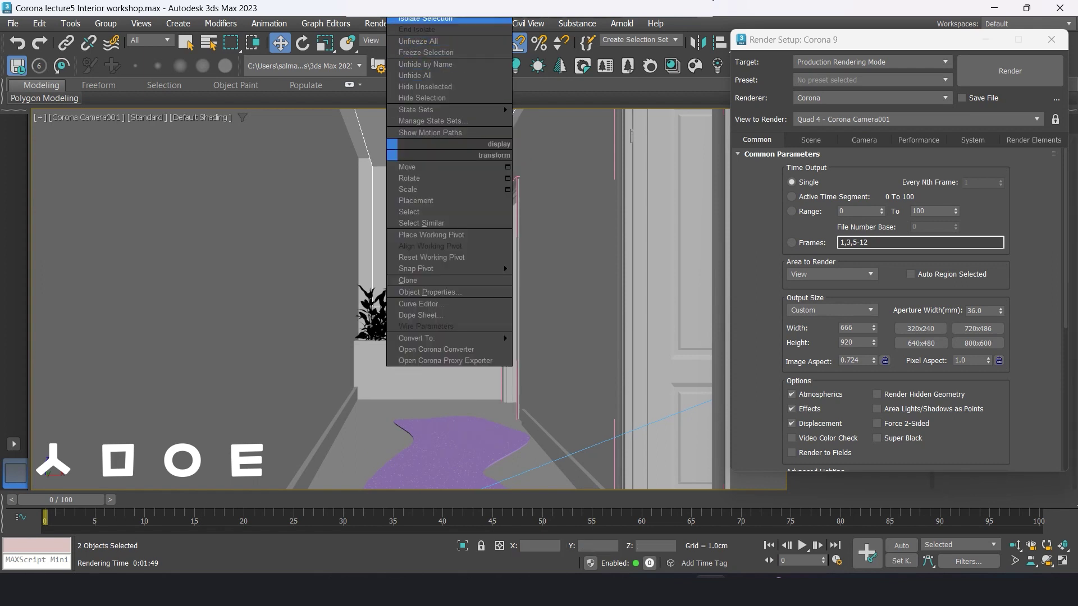
{"action": "key", "text": "alt+q"}
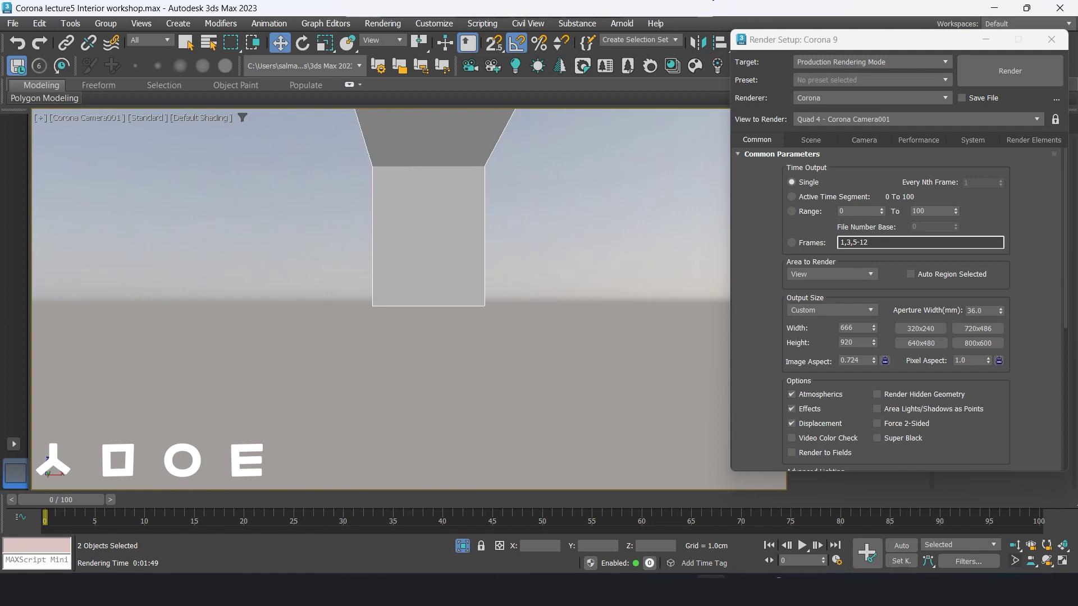
Step: Briefly adjust the camera FOV, then inspect the scene in Perspective, Front and Left views
{"action": "left_click", "coordinate": [1014, 561]}
{"action": "left_click_drag", "start_coordinate": [713, 295], "coordinate": [713, 270]}
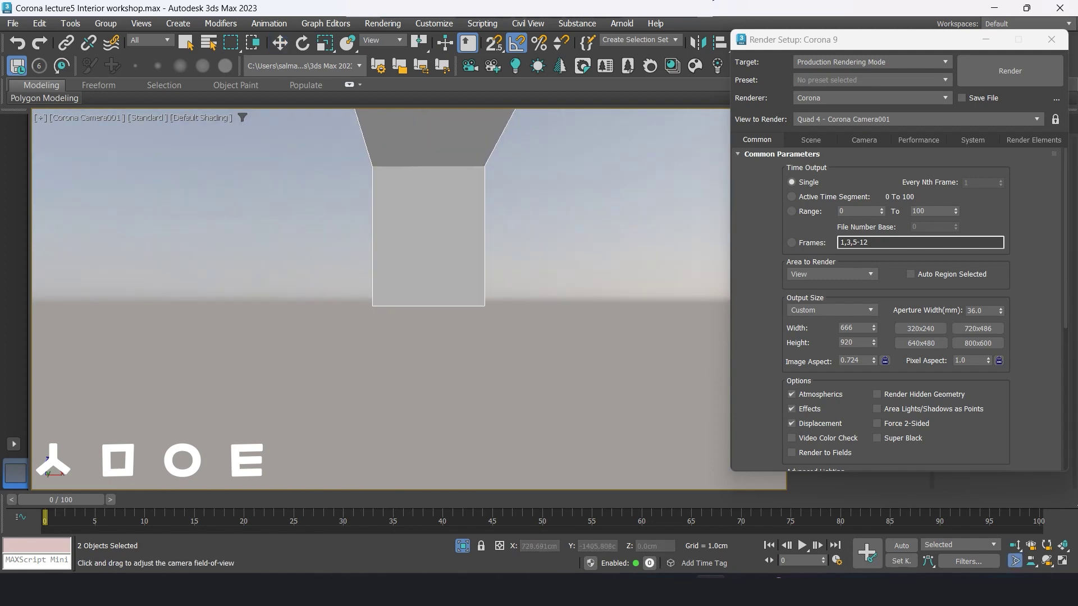
{"action": "key", "text": "p"}
{"action": "scroll", "coordinate": [469, 289], "scroll_direction": "down", "scroll_amount": 5}
{"action": "scroll", "coordinate": [469, 289], "scroll_direction": "up", "scroll_amount": 3}
{"action": "scroll", "coordinate": [469, 289], "scroll_direction": "up", "scroll_amount": 4}
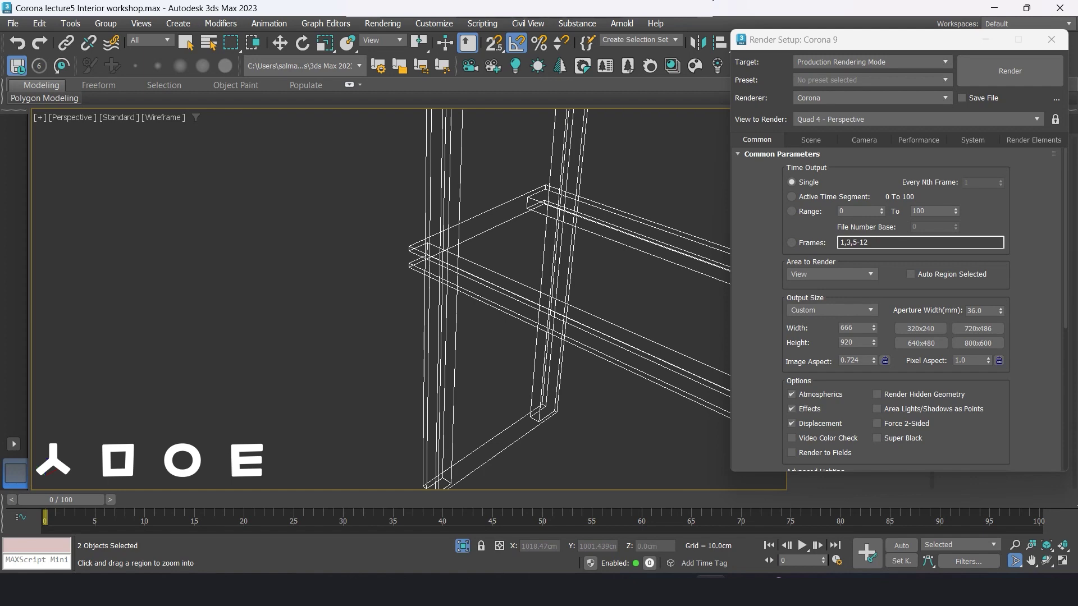
{"action": "key", "text": "f"}
{"action": "scroll", "coordinate": [452, 298], "scroll_direction": "up", "scroll_amount": 4}
{"action": "scroll", "coordinate": [452, 297], "scroll_direction": "up", "scroll_amount": 4}
{"action": "key", "text": "l"}
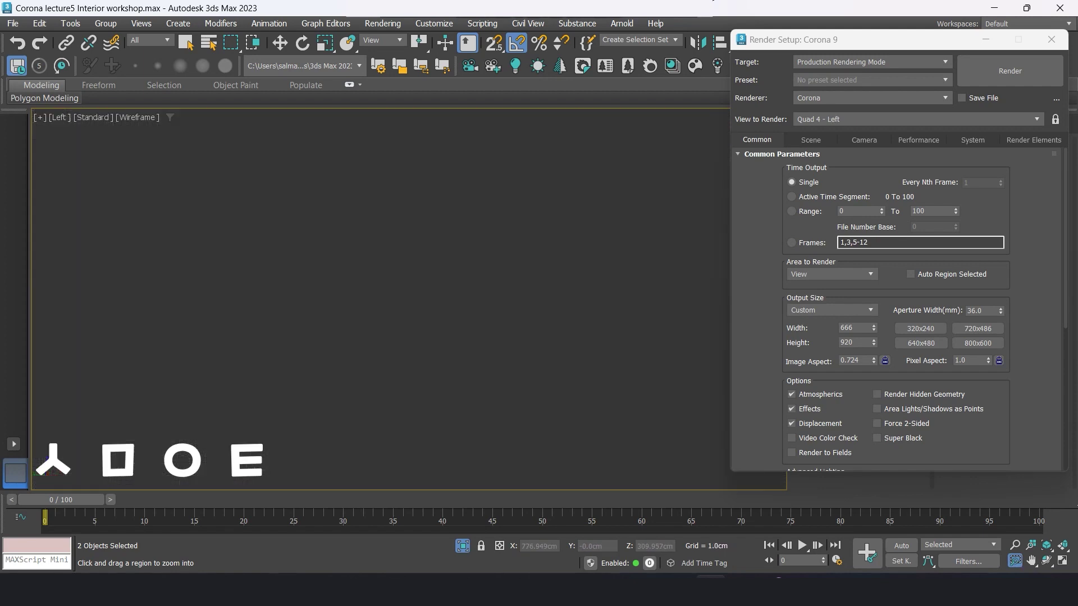
{"action": "scroll", "coordinate": [326, 303], "scroll_direction": "up", "scroll_amount": 3}
{"action": "scroll", "coordinate": [326, 303], "scroll_direction": "up", "scroll_amount": 4}
{"action": "scroll", "coordinate": [325, 303], "scroll_direction": "up", "scroll_amount": 3}
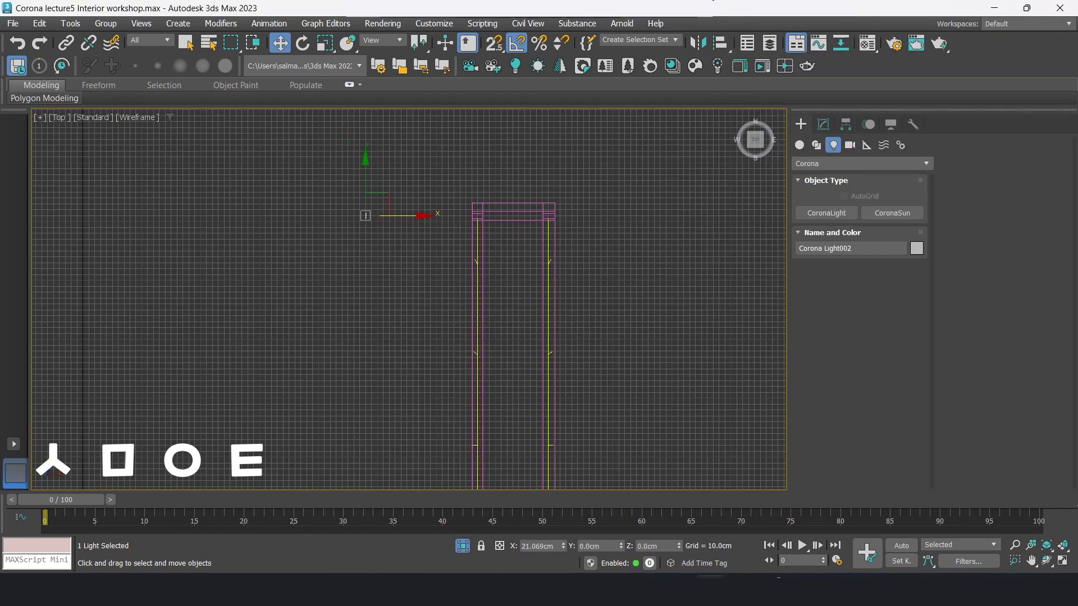
Step: Move the Corona light along X and clone it onto the left side of the doorway
{"action": "left_click_drag", "start_coordinate": [365, 215], "coordinate": [549, 215]}
{"action": "scroll", "coordinate": [549, 213], "scroll_direction": "up", "scroll_amount": 2}
{"action": "scroll", "coordinate": [589, 235], "scroll_direction": "up", "scroll_amount": 2}
{"action": "scroll", "coordinate": [607, 260], "scroll_direction": "up", "scroll_amount": 2}
{"action": "left_click_drag", "start_coordinate": [607, 260], "coordinate": [387, 260]}
{"action": "right_click", "coordinate": [388, 259]}
{"action": "left_click_drag", "start_coordinate": [608, 259], "coordinate": [208, 259], "text": "shift"}
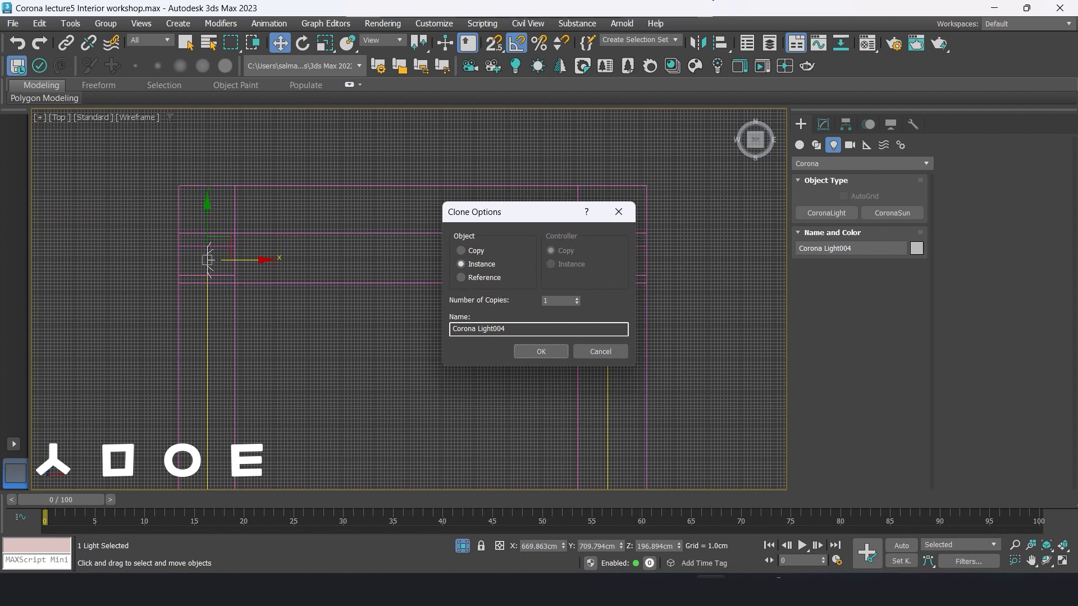
Step: Create an instanced copy of the Corona light and rotate it -90 degrees
{"action": "key", "text": "Return"}
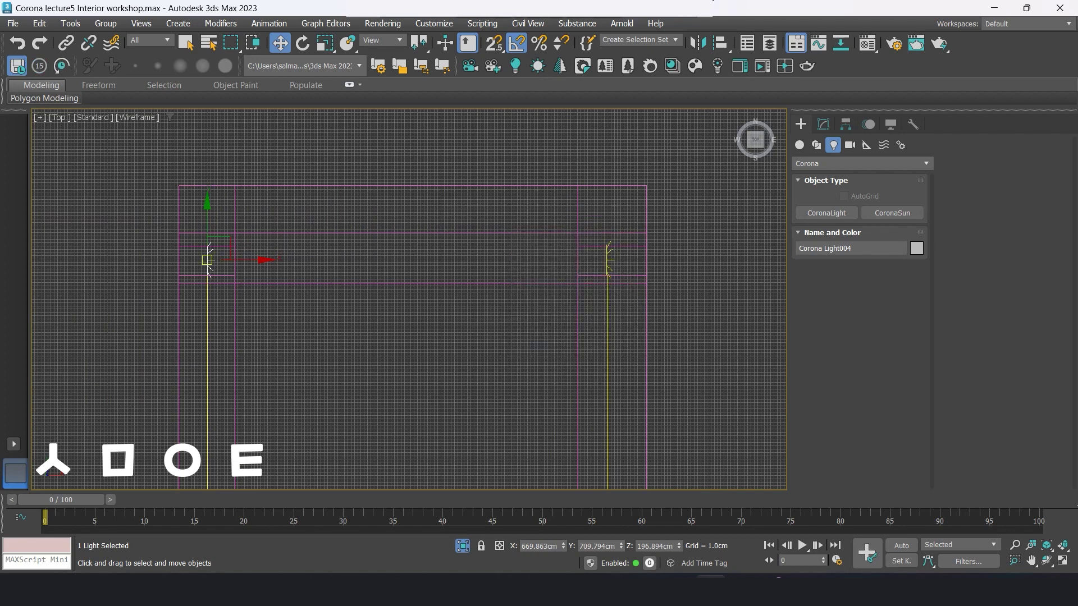
{"action": "key", "text": "e"}
{"action": "double_click", "coordinate": [654, 546]}
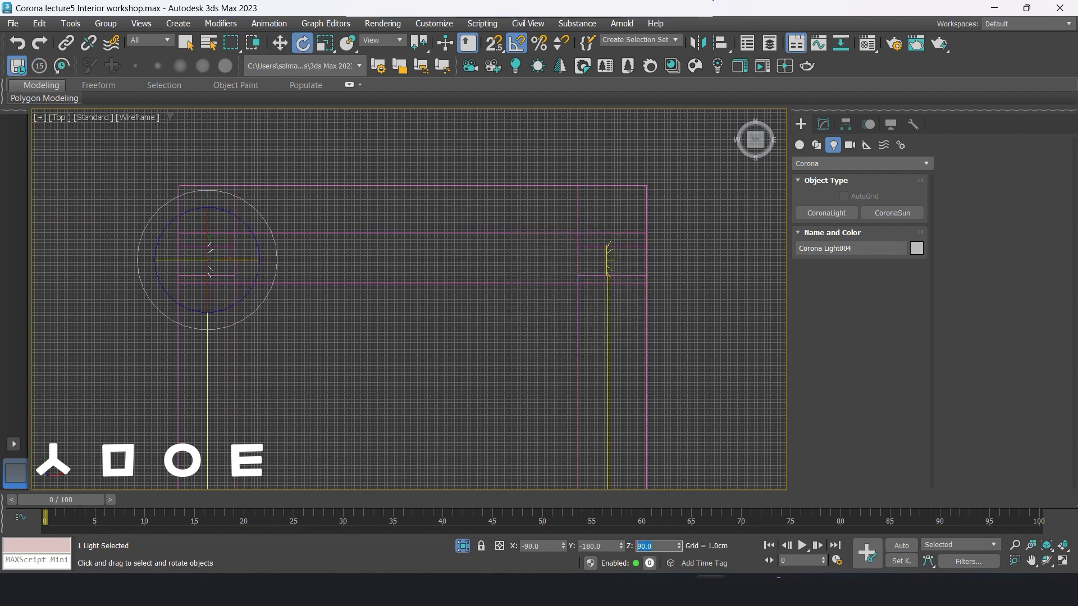
{"action": "type", "text": "-90"}
{"action": "key", "text": "Return"}
{"action": "scroll", "coordinate": [387, 259], "scroll_direction": "down", "scroll_amount": 4}
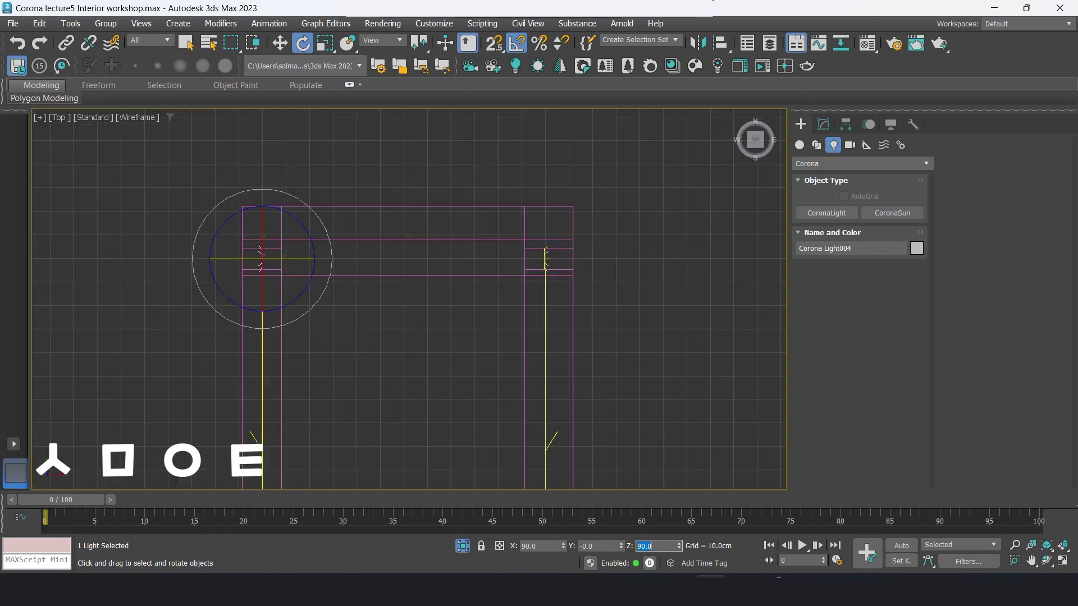
Step: Nudge the right-hand Corona light slightly along Y
{"action": "left_click", "coordinate": [449, 314]}
{"action": "scroll", "coordinate": [476, 249], "scroll_direction": "up", "scroll_amount": 2}
{"action": "scroll", "coordinate": [476, 249], "scroll_direction": "up", "scroll_amount": 2}
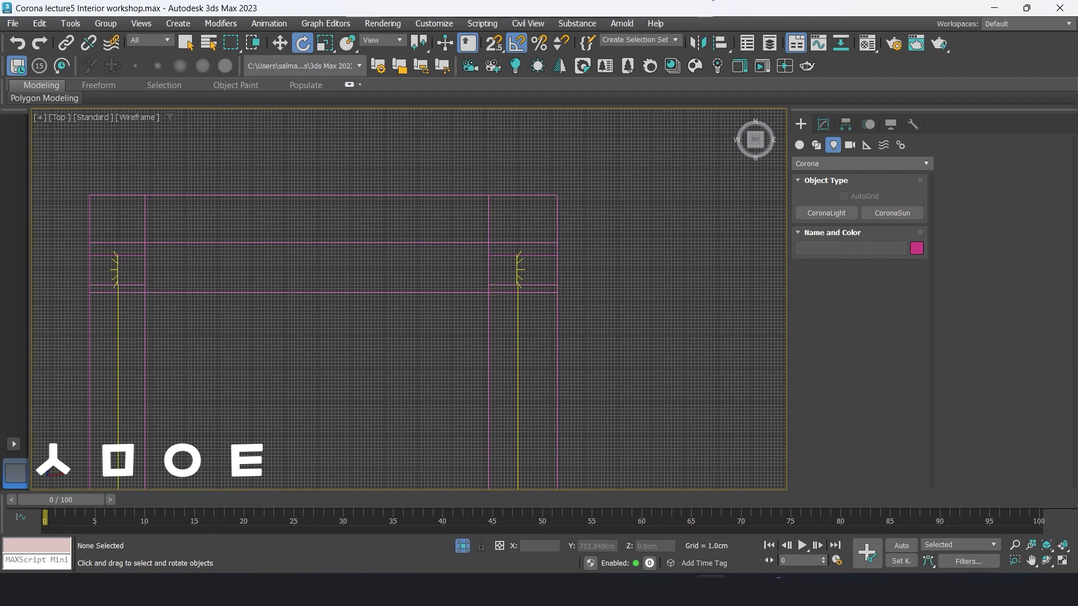
{"action": "scroll", "coordinate": [473, 264], "scroll_direction": "up", "scroll_amount": 2}
{"action": "left_click", "coordinate": [562, 275]}
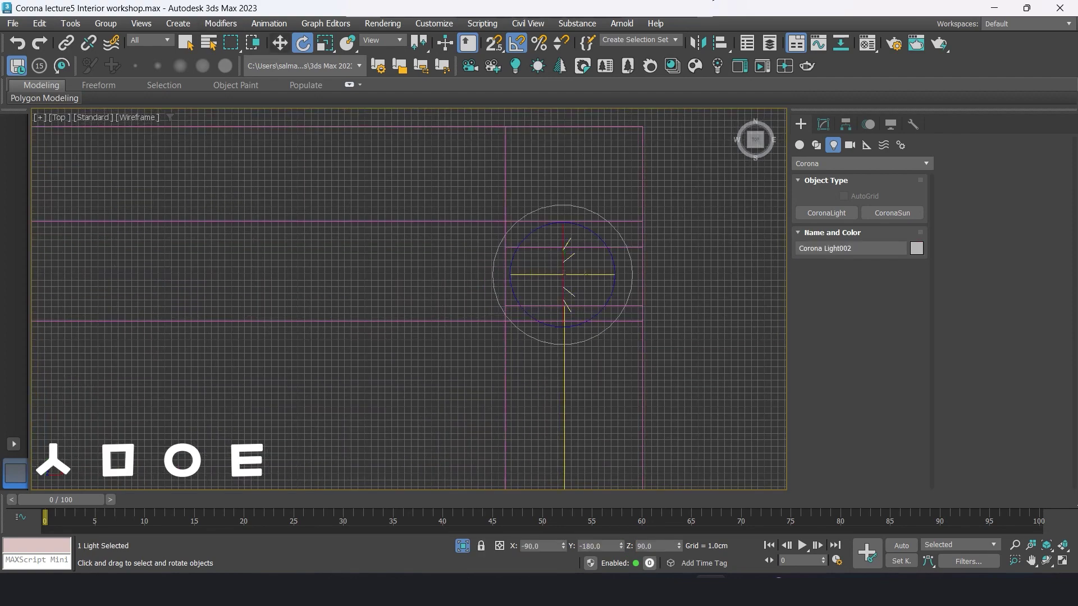
{"action": "left_click", "coordinate": [280, 44]}
{"action": "left_click_drag", "start_coordinate": [562, 274], "coordinate": [565, 276]}
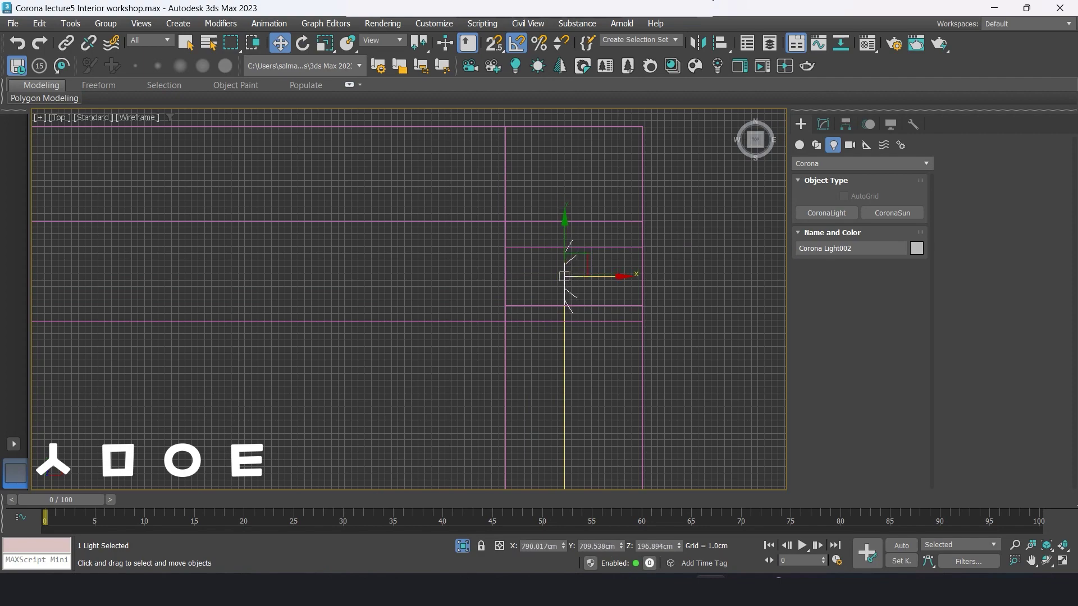
{"action": "left_click", "coordinate": [467, 225]}
{"action": "scroll", "coordinate": [467, 225], "scroll_direction": "down", "scroll_amount": 6}
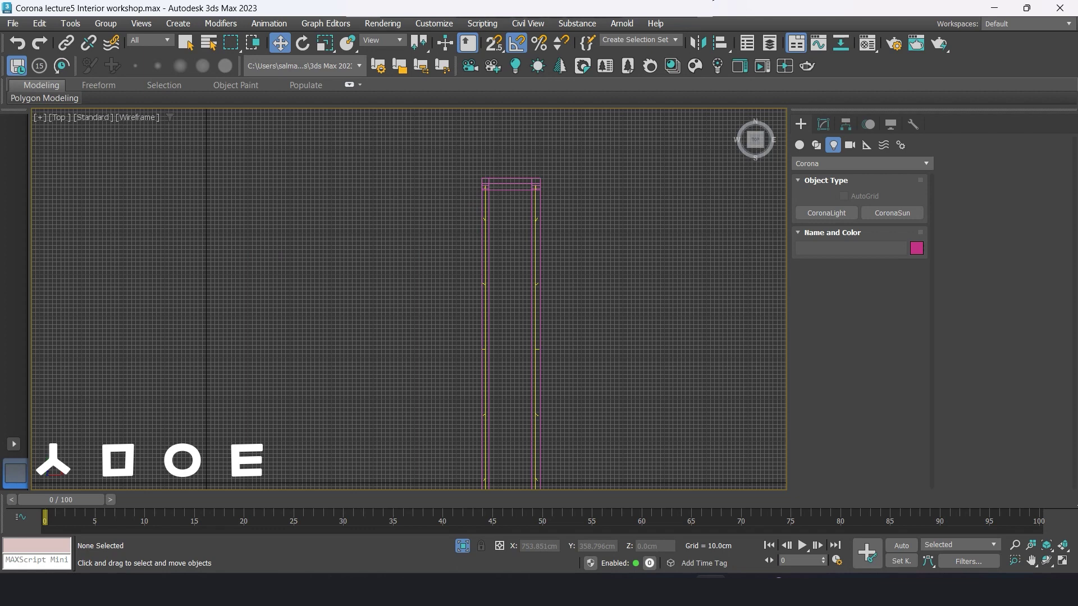
Step: Orbit the perspective view to see the column at an angle
{"action": "key", "text": "p"}
{"action": "scroll", "coordinate": [531, 241], "scroll_direction": "up", "scroll_amount": 5}
{"action": "scroll", "coordinate": [530, 241], "scroll_direction": "down", "scroll_amount": 3}
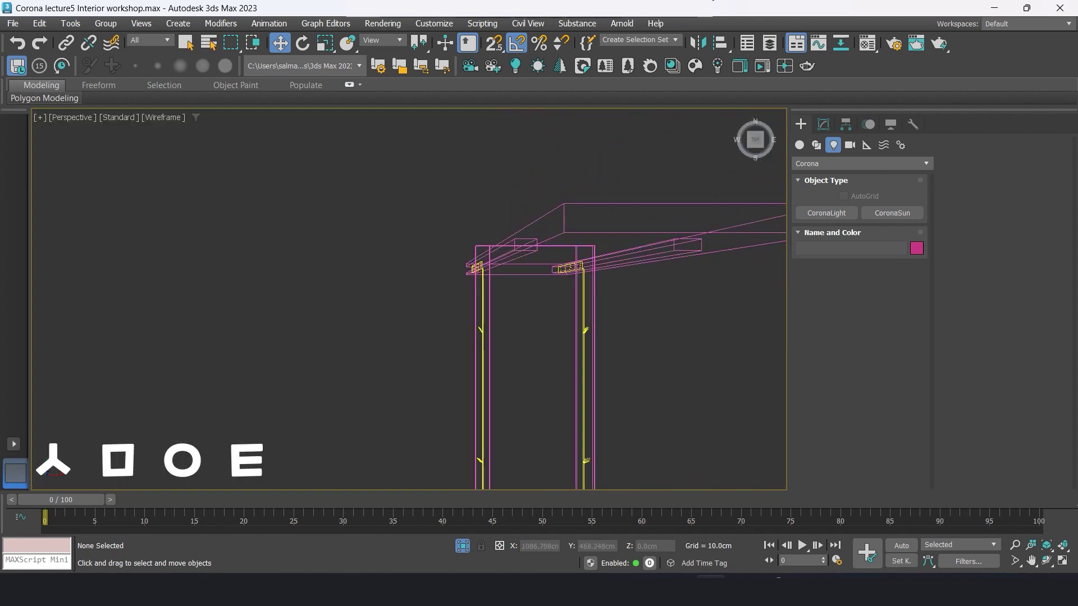
{"action": "left_click", "coordinate": [1047, 561]}
{"action": "mouse_move", "coordinate": [409, 252]}
{"action": "left_mouse_down"}
{"action": "mouse_move", "coordinate": [450, 315]}
{"action": "mouse_move", "coordinate": [438, 337]}
{"action": "left_mouse_up"}
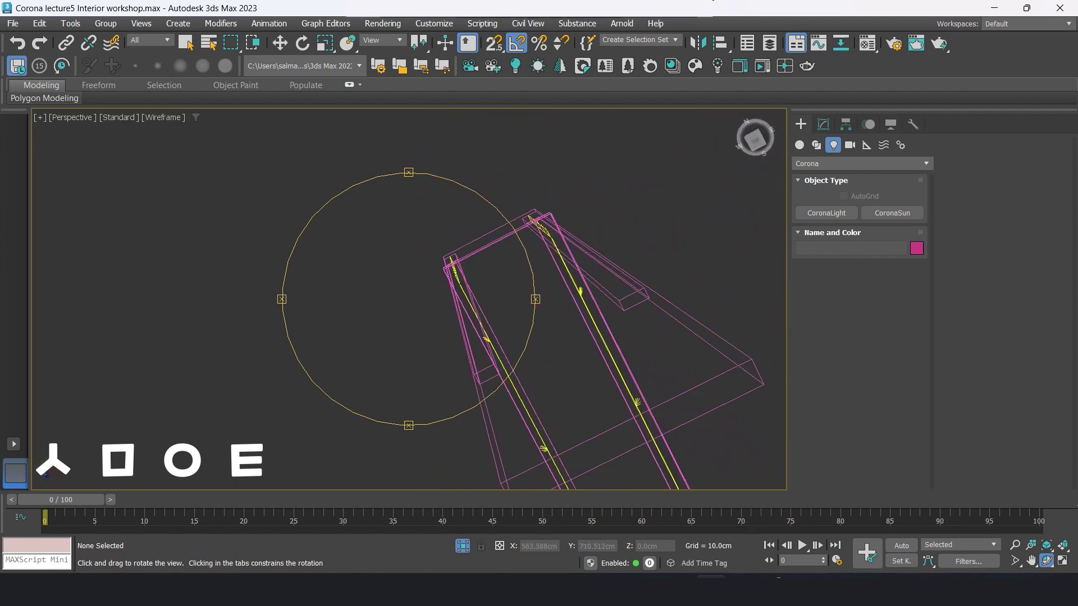
Step: Show Corona Camera001 and unhide the walls, plants and rug
{"action": "key", "text": "c"}
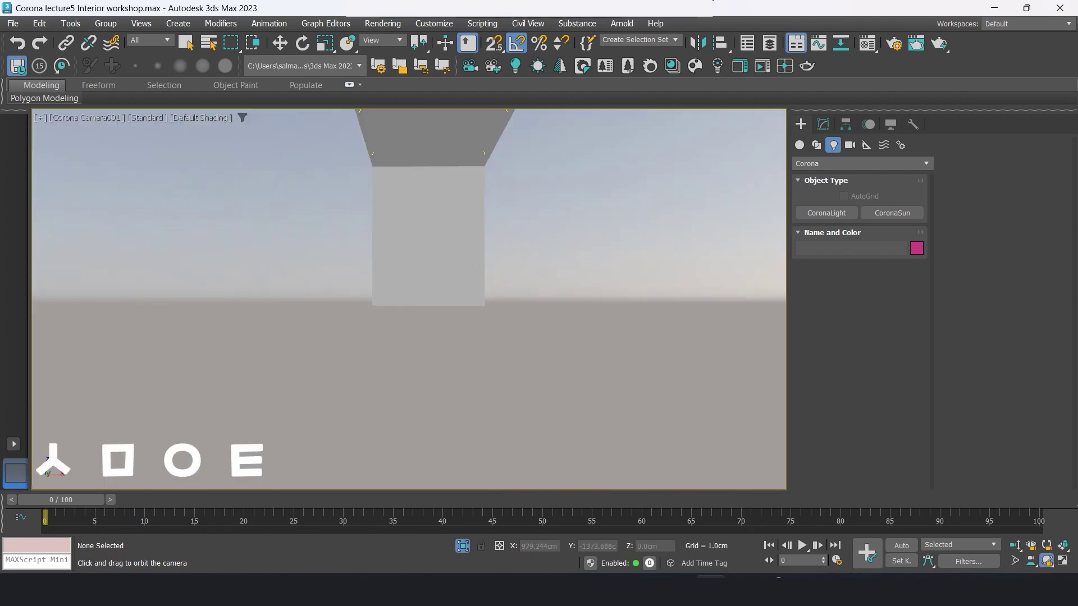
{"action": "right_click", "coordinate": [428, 219]}
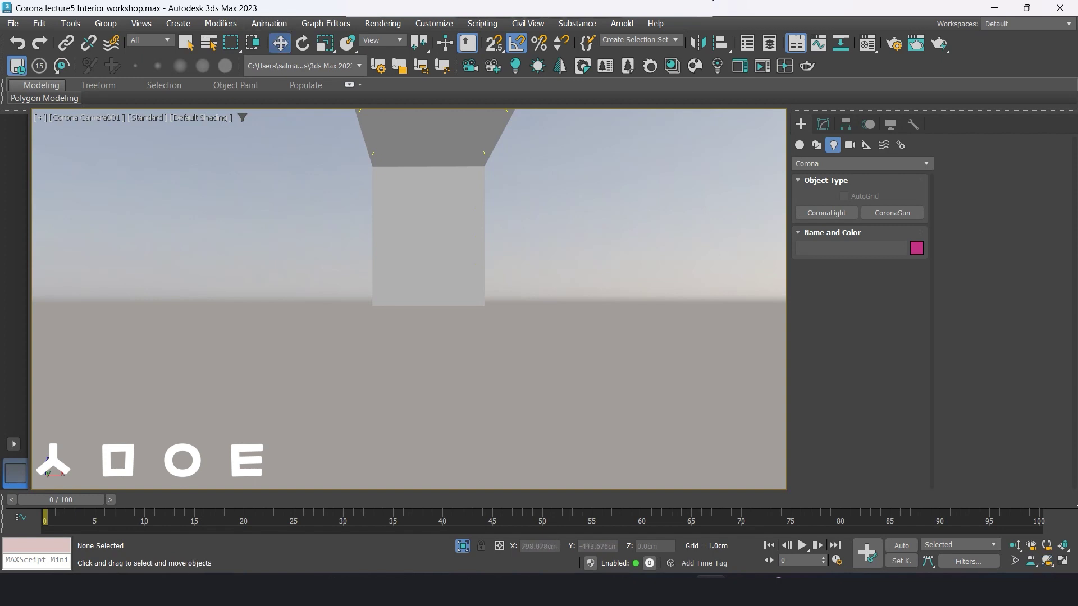
{"action": "right_click", "coordinate": [427, 219]}
{"action": "left_click", "coordinate": [449, 107]}
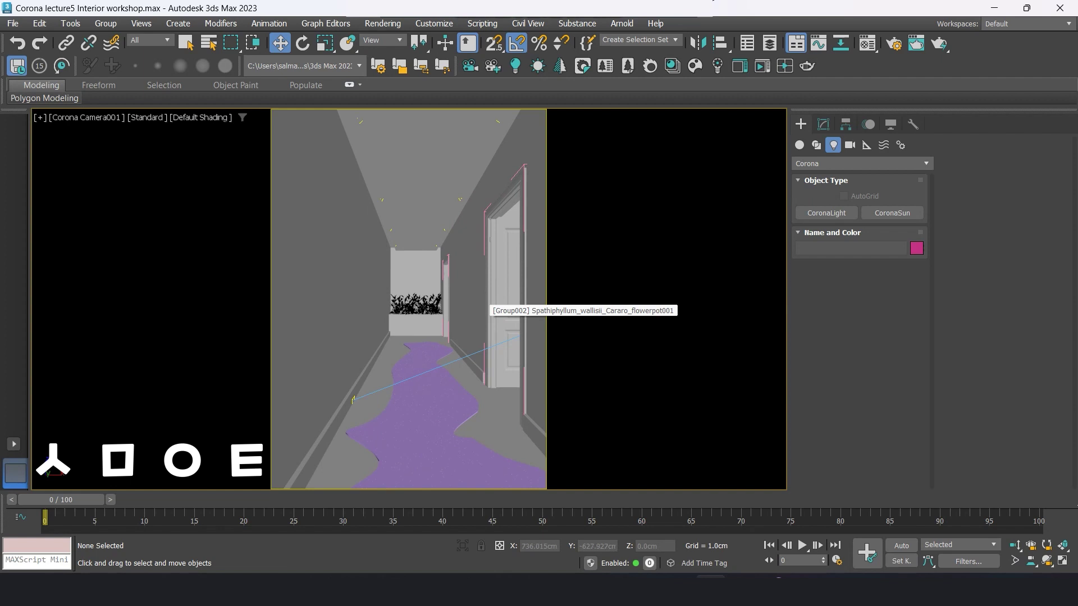
Step: Start a render and select the four ceiling lights using the Lights selection filter
{"action": "left_click", "coordinate": [893, 43]}
{"action": "left_click", "coordinate": [1008, 71]}
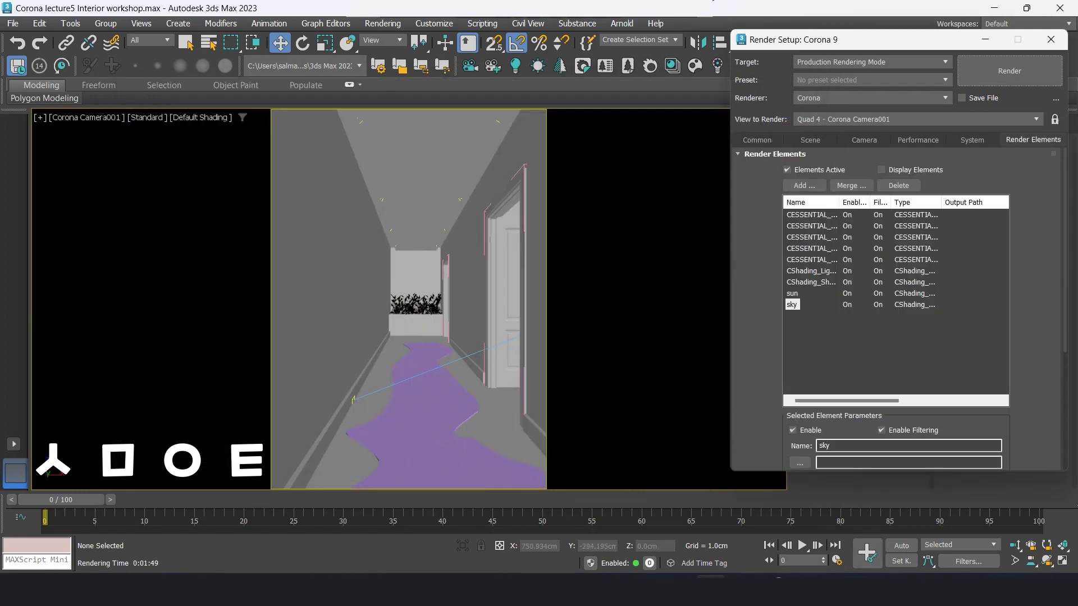
{"action": "left_click", "coordinate": [149, 40]}
{"action": "left_click", "coordinate": [146, 85]}
{"action": "scroll", "coordinate": [898, 309], "scroll_direction": "down", "scroll_amount": 2}
{"action": "left_click", "coordinate": [387, 168]}
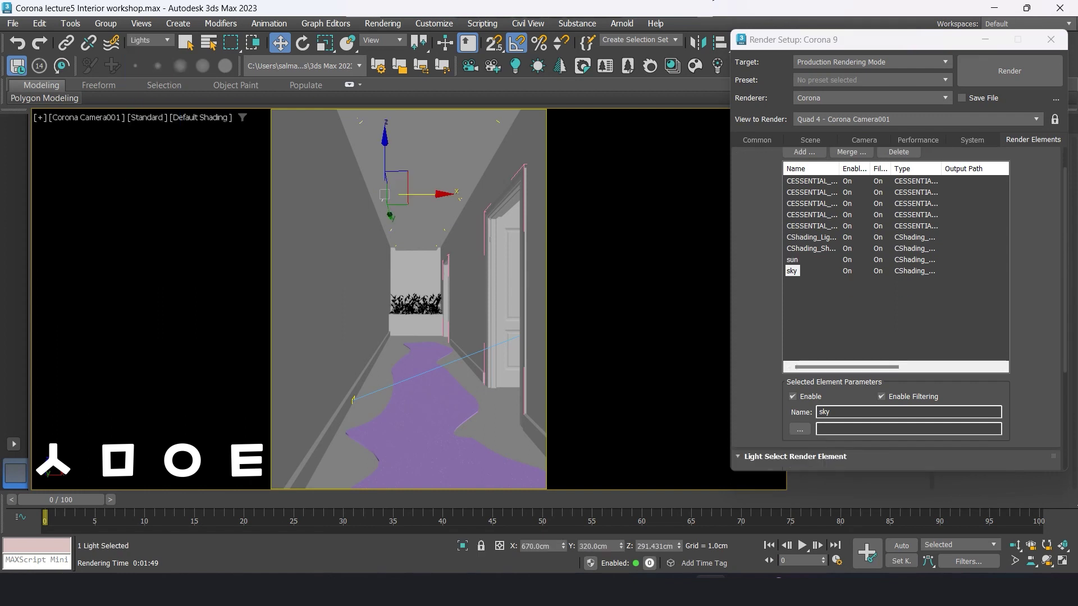
{"action": "key", "text": "ctrl+a"}
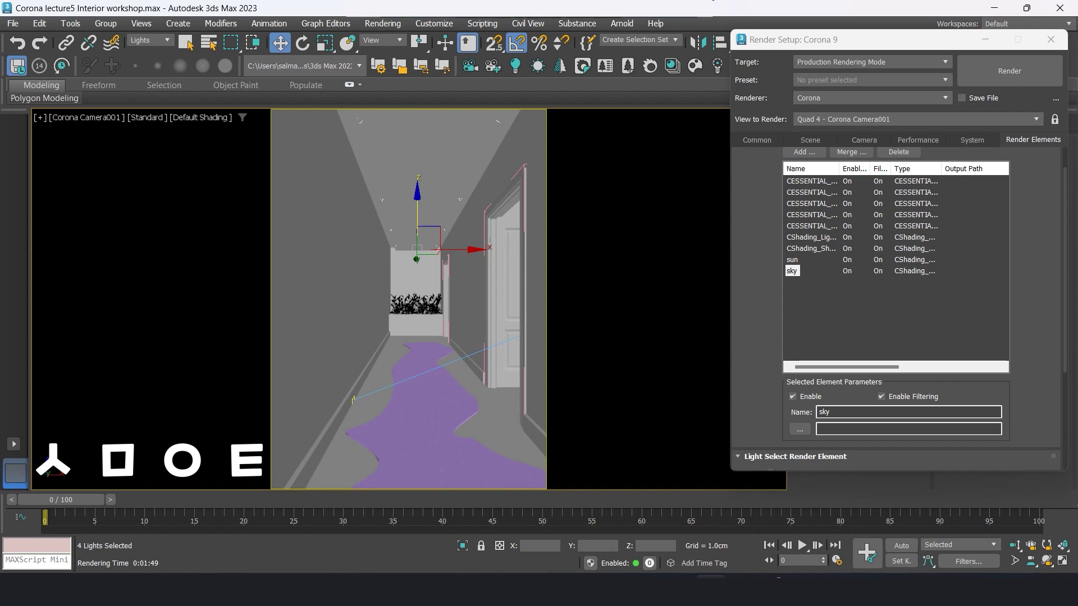
{"action": "key", "text": "shift+f"}
{"action": "key", "text": "ctrl+z"}
{"action": "key", "text": "ctrl+y"}
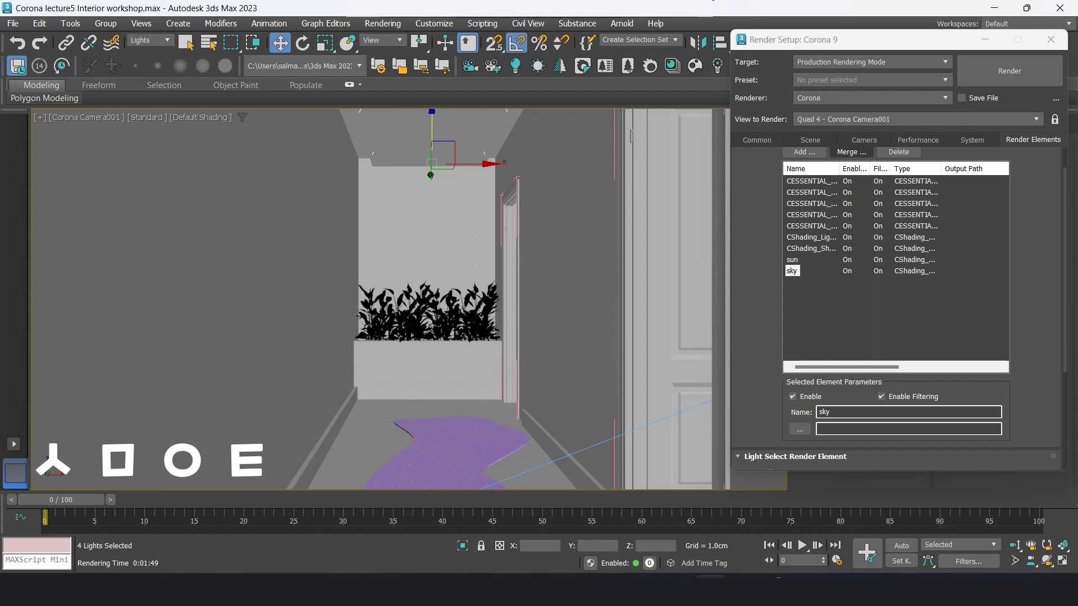
Step: Add a CShading_LightSelect render element named 'hiddin light' and re-render the hallway
{"action": "left_click", "coordinate": [804, 152]}
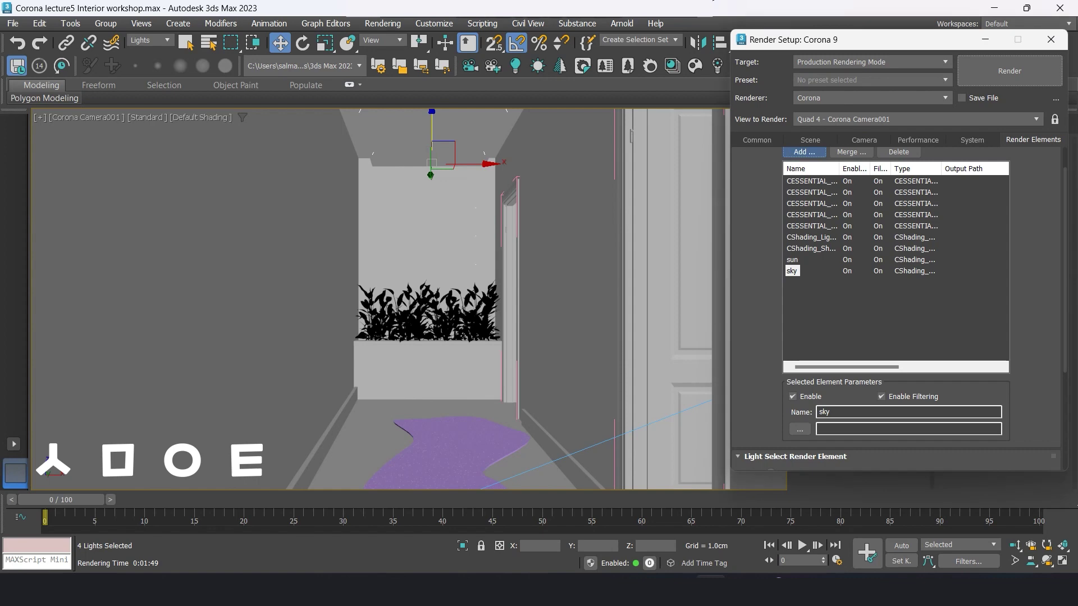
{"action": "left_click", "coordinate": [828, 314]}
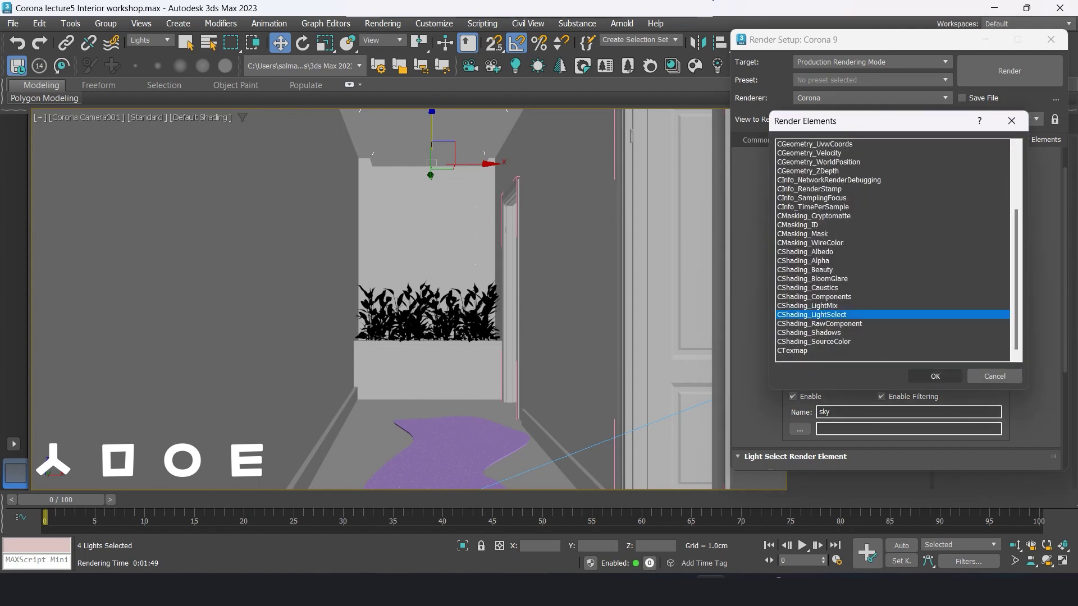
{"action": "left_click", "coordinate": [934, 376]}
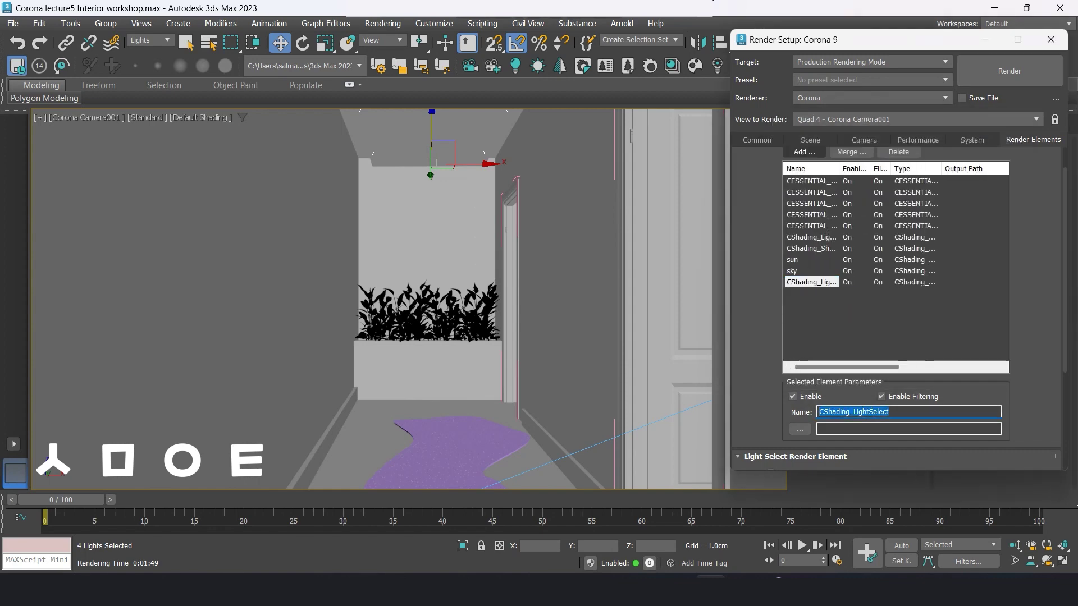
{"action": "type", "text": "hiddin light"}
{"action": "scroll", "coordinate": [898, 308], "scroll_direction": "down", "scroll_amount": 2}
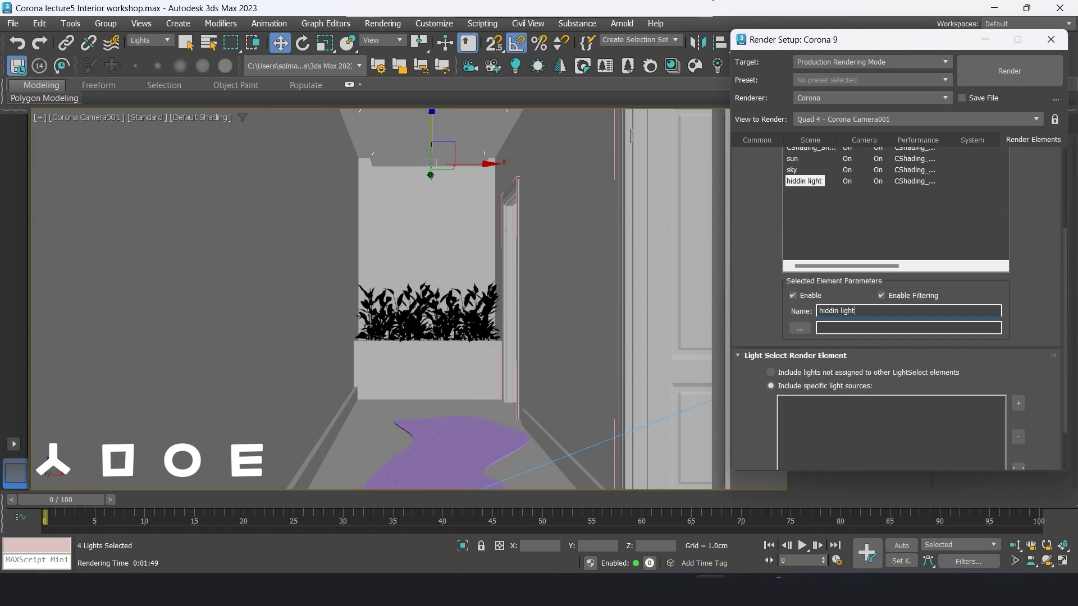
{"action": "scroll", "coordinate": [898, 309], "scroll_direction": "down", "scroll_amount": 2}
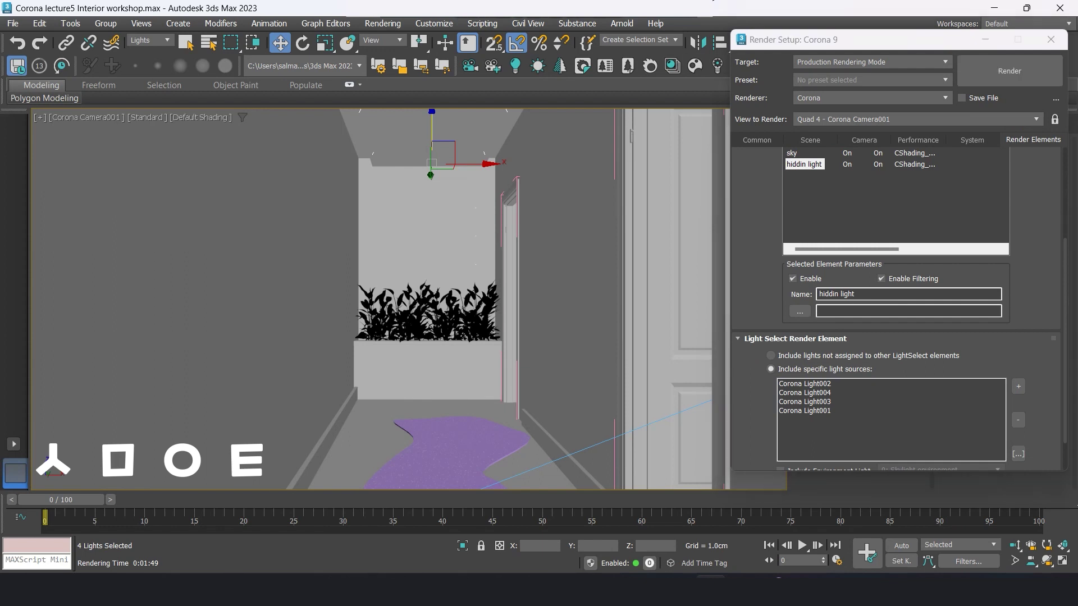
{"action": "key", "text": "shift+f"}
{"action": "left_click", "coordinate": [1009, 71]}
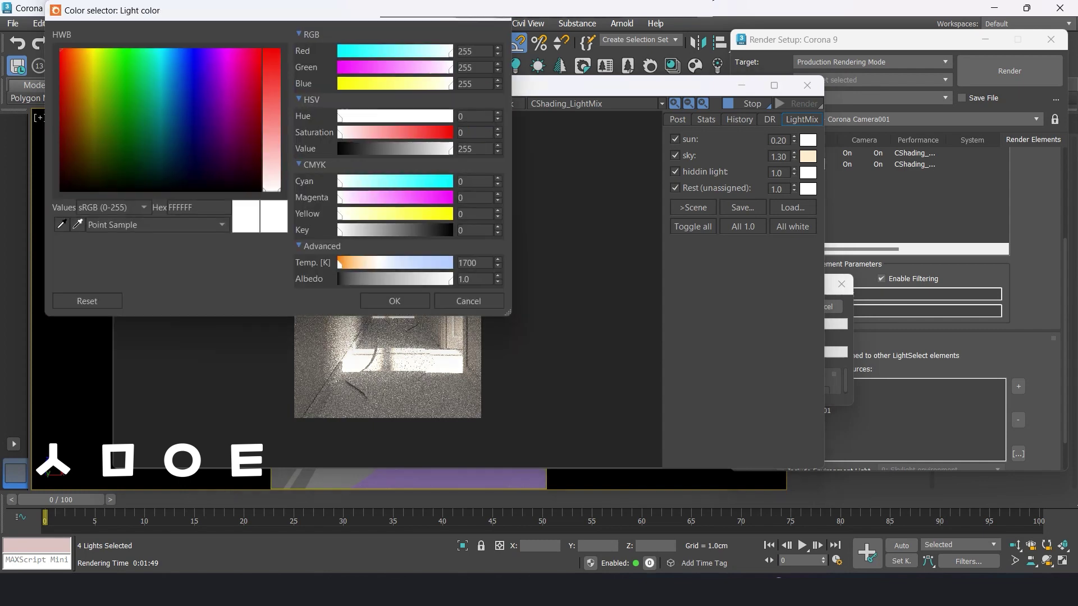
Step: Give hiddin light a warm 3000 K colour, trying 0.3 and 0.1 before settling on 0.20 strength
{"action": "type", "text": "3000"}
{"action": "key", "text": "Return"}
{"action": "left_click", "coordinate": [395, 301]}
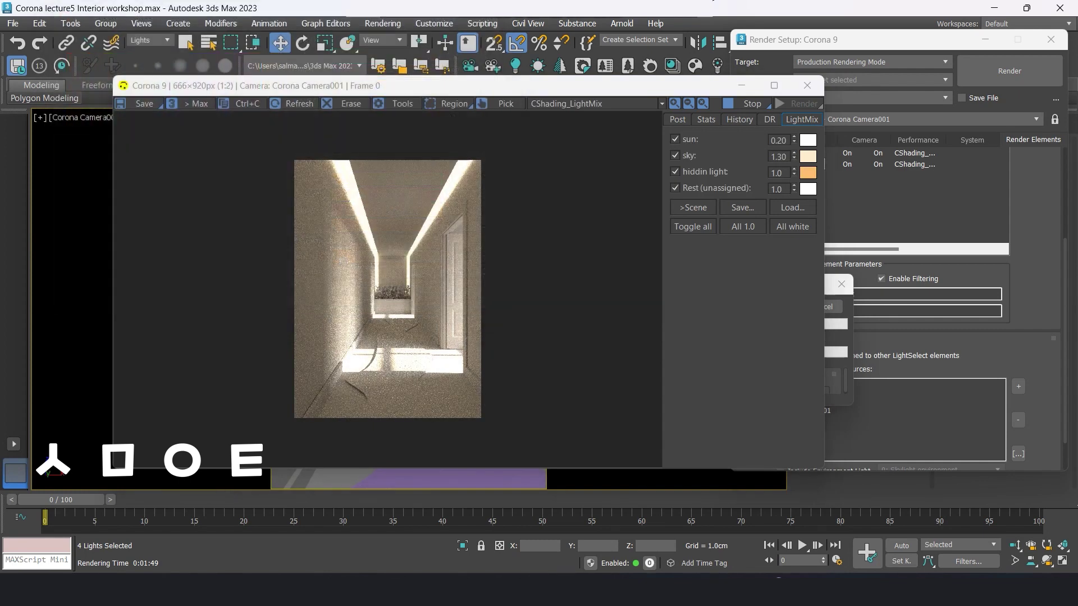
{"action": "type", "text": "0.3"}
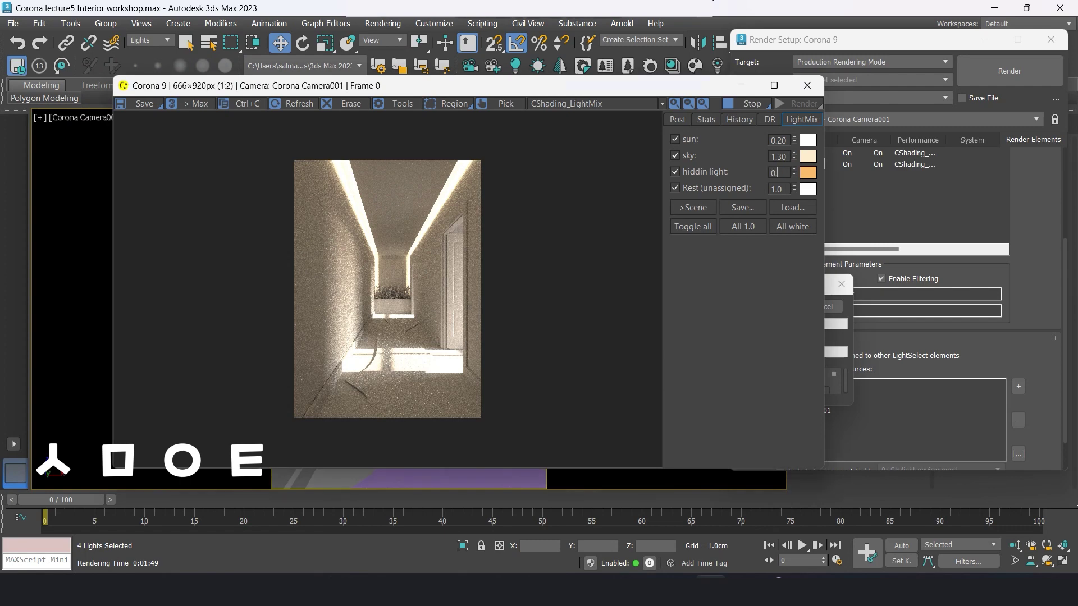
{"action": "key", "text": "Return"}
{"action": "type", "text": "0.1"}
{"action": "key", "text": "Return"}
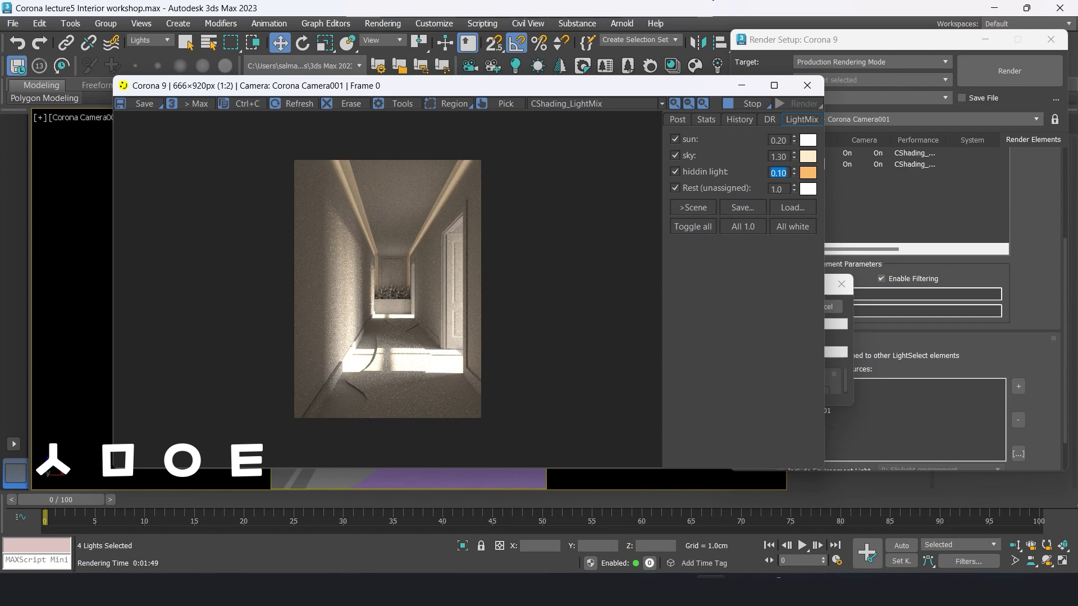
{"action": "type", "text": "0.2"}
{"action": "key", "text": "Return"}
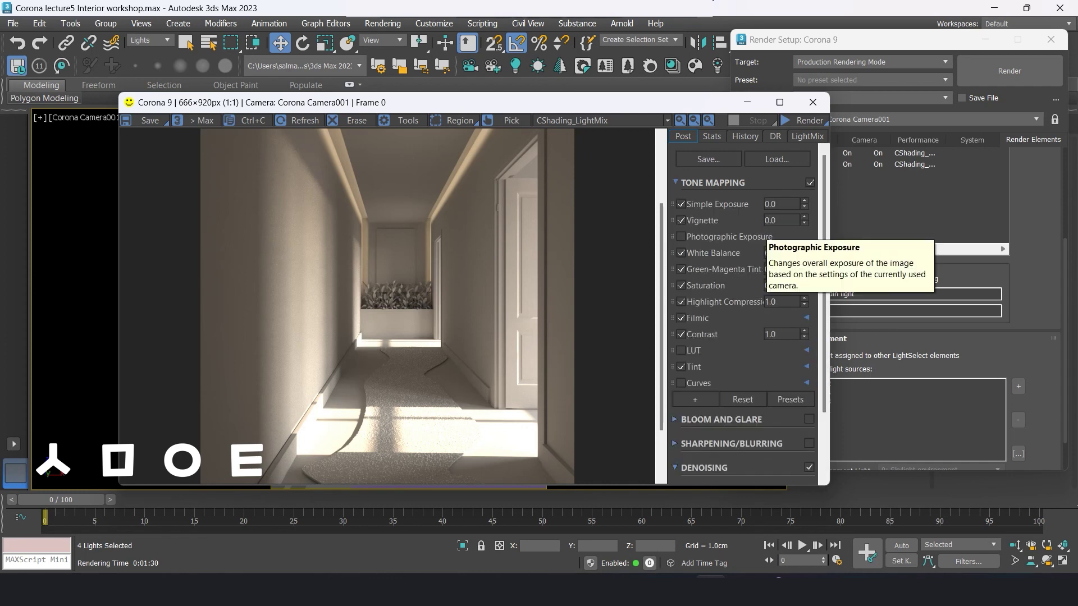
Step: Add Contrast and Reinhard Highlight Compression tone-mapping operators, compression initially 5.0
{"action": "left_click", "coordinate": [695, 399]}
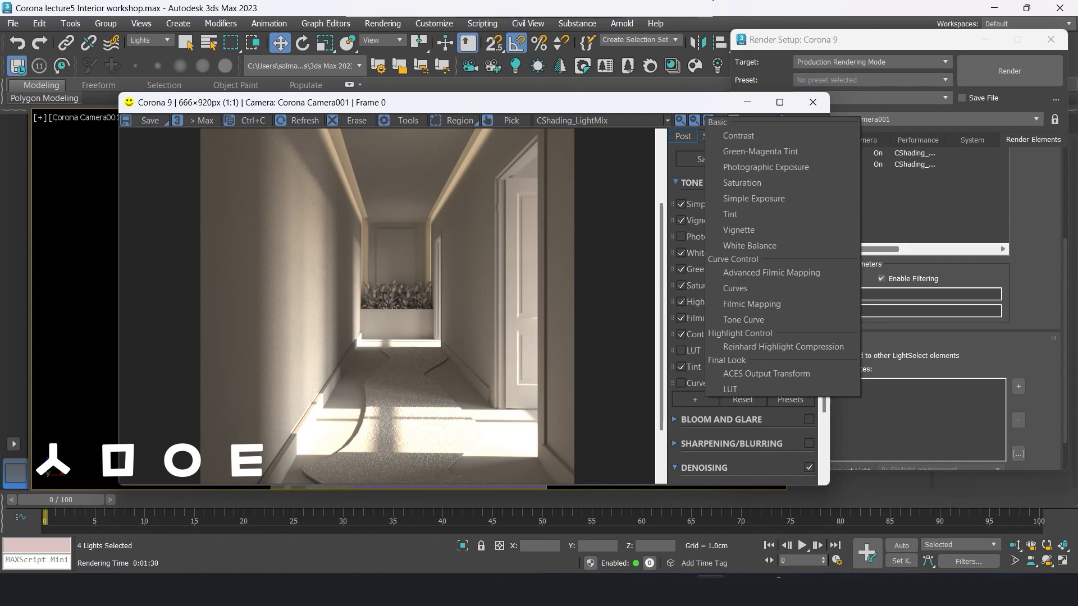
{"action": "left_click", "coordinate": [738, 135]}
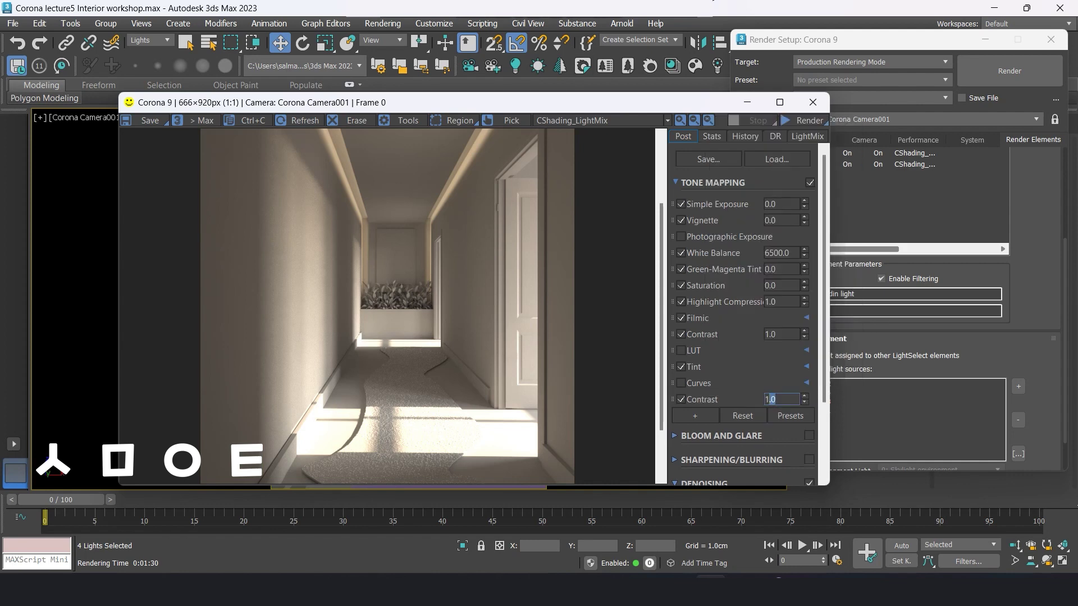
{"action": "left_click", "coordinate": [806, 366]}
{"action": "left_click", "coordinate": [806, 366]}
{"action": "left_click", "coordinate": [695, 415]}
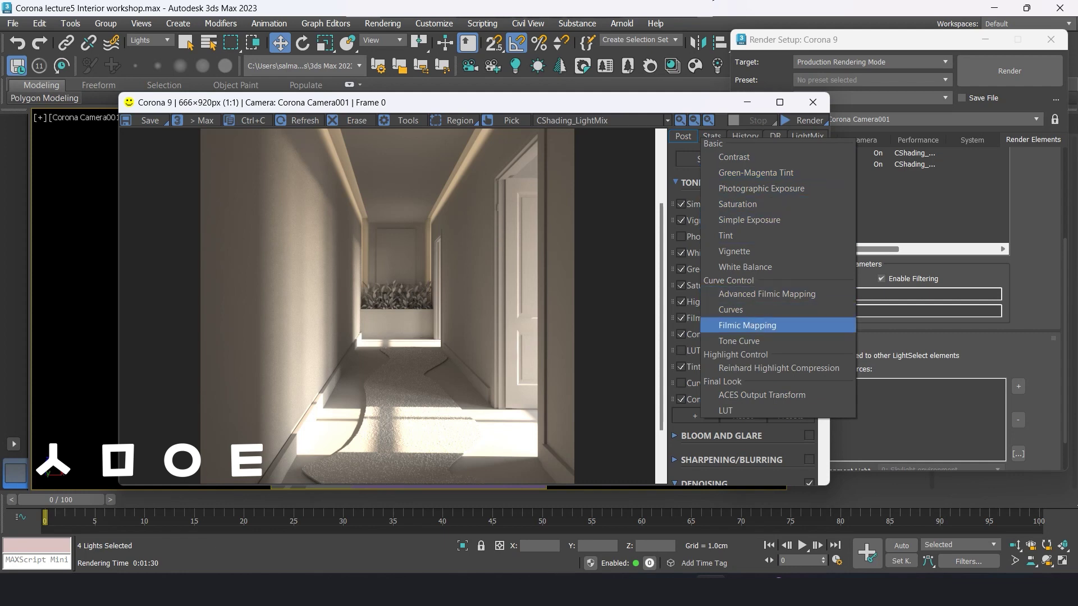
{"action": "left_click", "coordinate": [779, 368]}
{"action": "double_click", "coordinate": [781, 415]}
{"action": "type", "text": "5"}
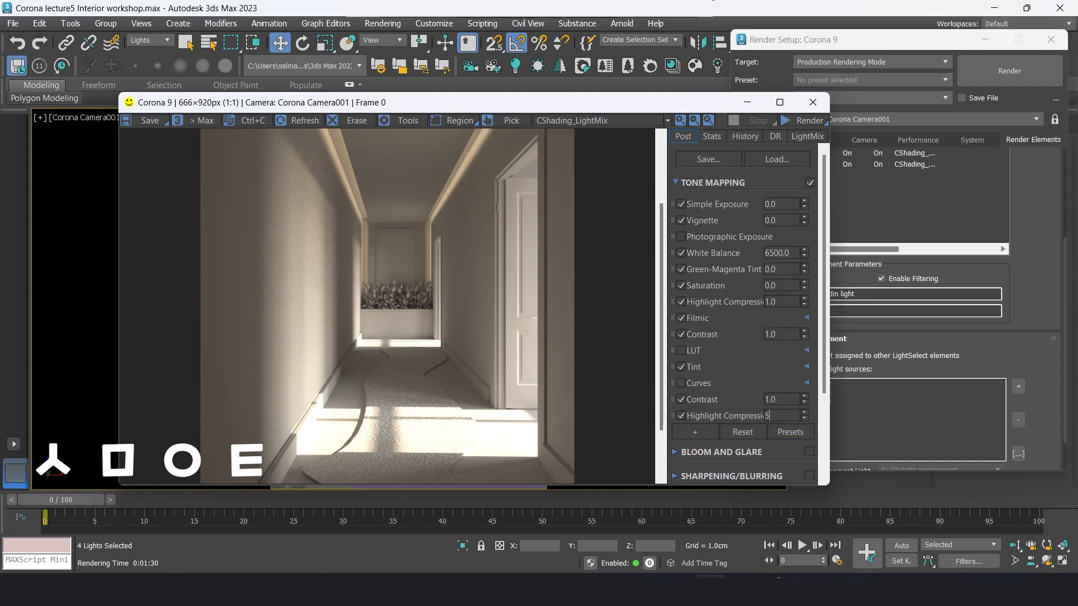
{"action": "key", "text": "Return"}
Step: Set Simple Exposure to 1.0 and lower highlight compression to 2.0
{"action": "double_click", "coordinate": [770, 204]}
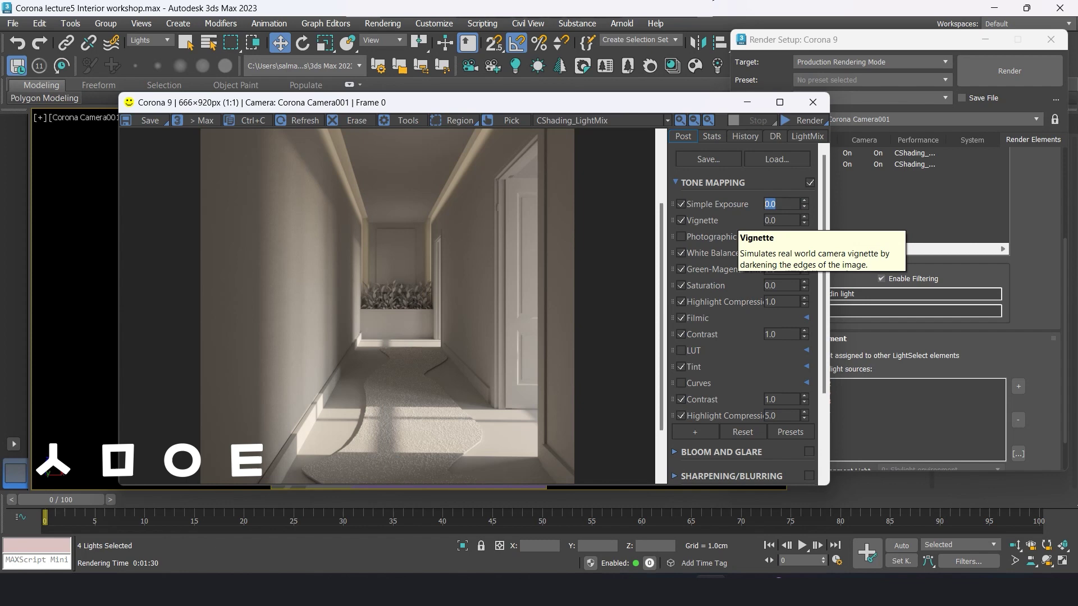
{"action": "type", "text": "1"}
{"action": "key", "text": "Return"}
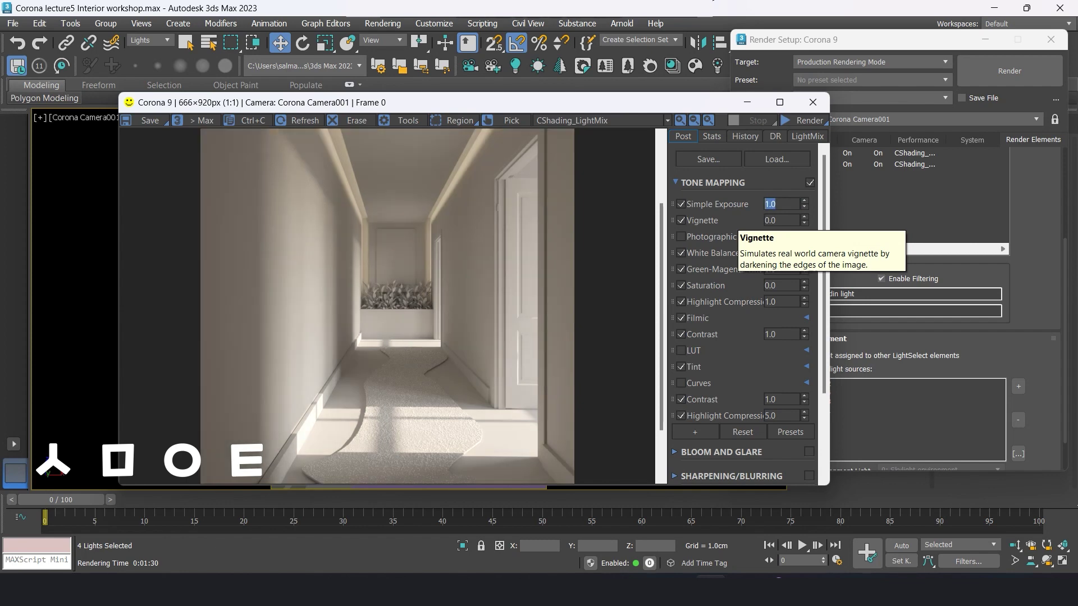
{"action": "double_click", "coordinate": [780, 415]}
{"action": "type", "text": "4"}
{"action": "key", "text": "Return"}
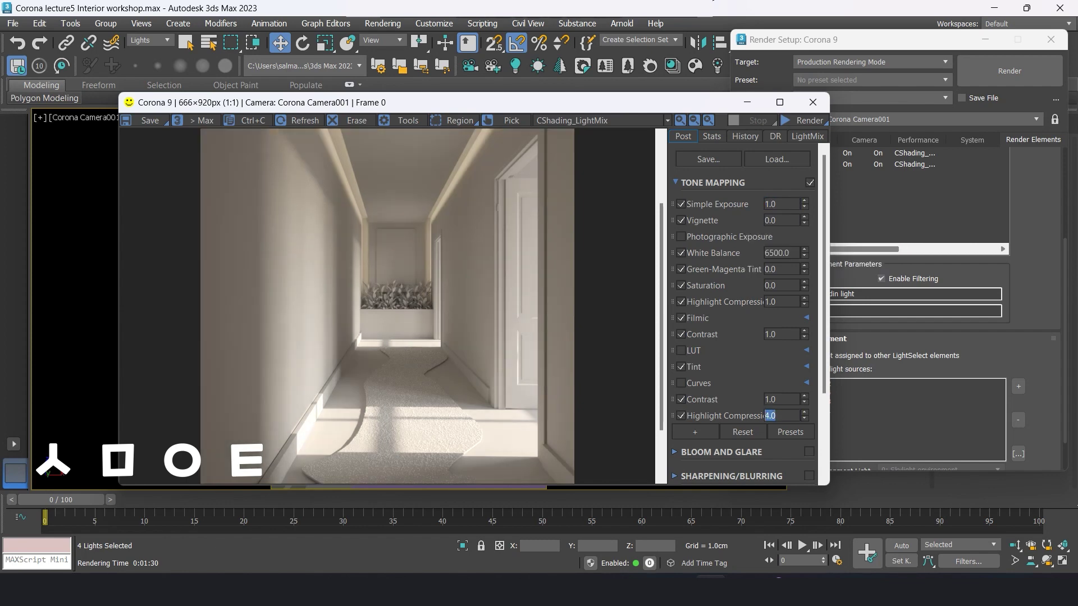
{"action": "type", "text": "3"}
{"action": "key", "text": "Return"}
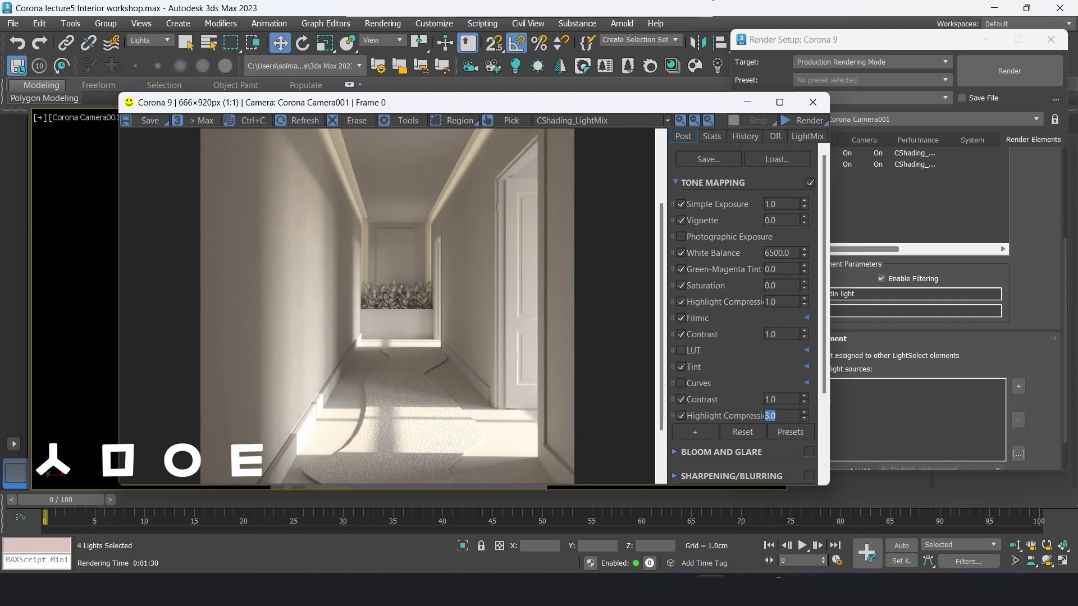
{"action": "type", "text": "2"}
{"action": "key", "text": "Return"}
{"action": "scroll", "coordinate": [741, 315], "scroll_direction": "down", "scroll_amount": 3}
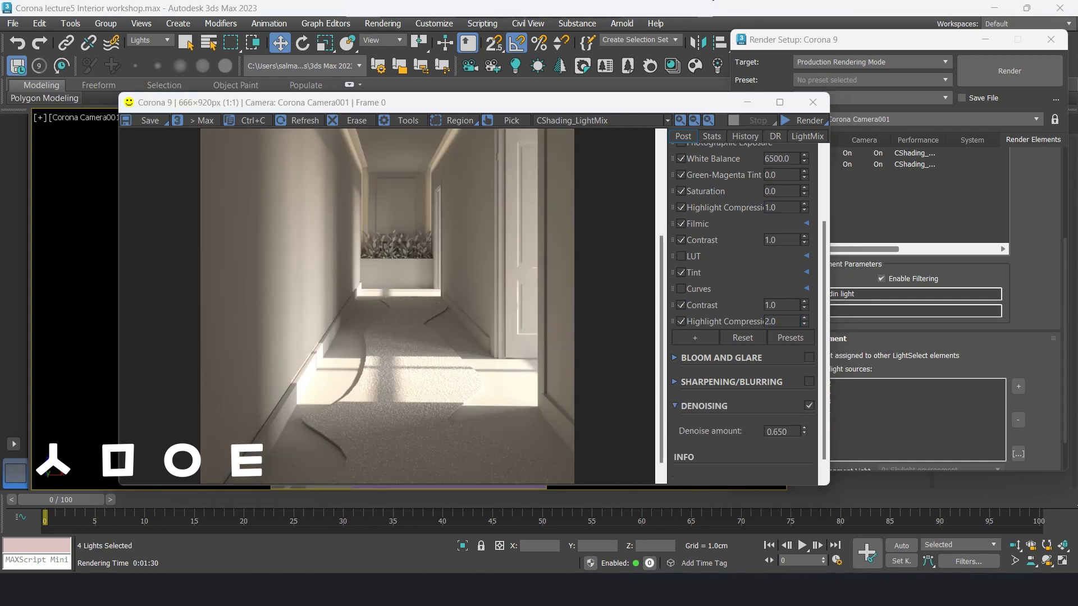
{"action": "scroll", "coordinate": [741, 314], "scroll_direction": "up", "scroll_amount": 1}
{"action": "scroll", "coordinate": [741, 314], "scroll_direction": "down", "scroll_amount": 2}
Step: Set denoise amount to 1.0 and enable sharpening with amount 4.0
{"action": "double_click", "coordinate": [780, 416]}
{"action": "type", "text": "1"}
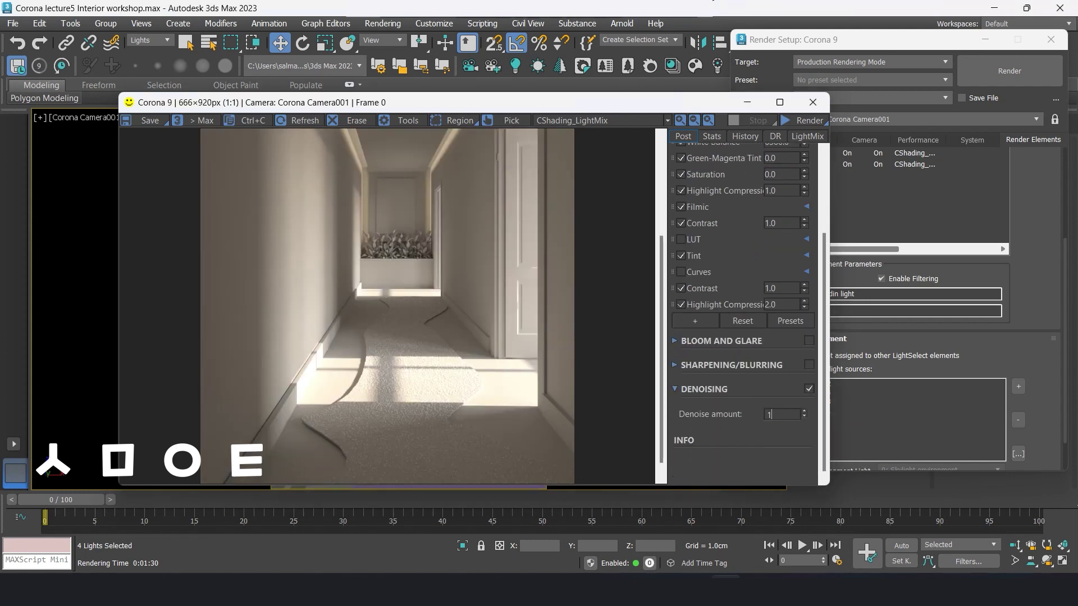
{"action": "left_click", "coordinate": [731, 365]}
{"action": "key", "text": "Return"}
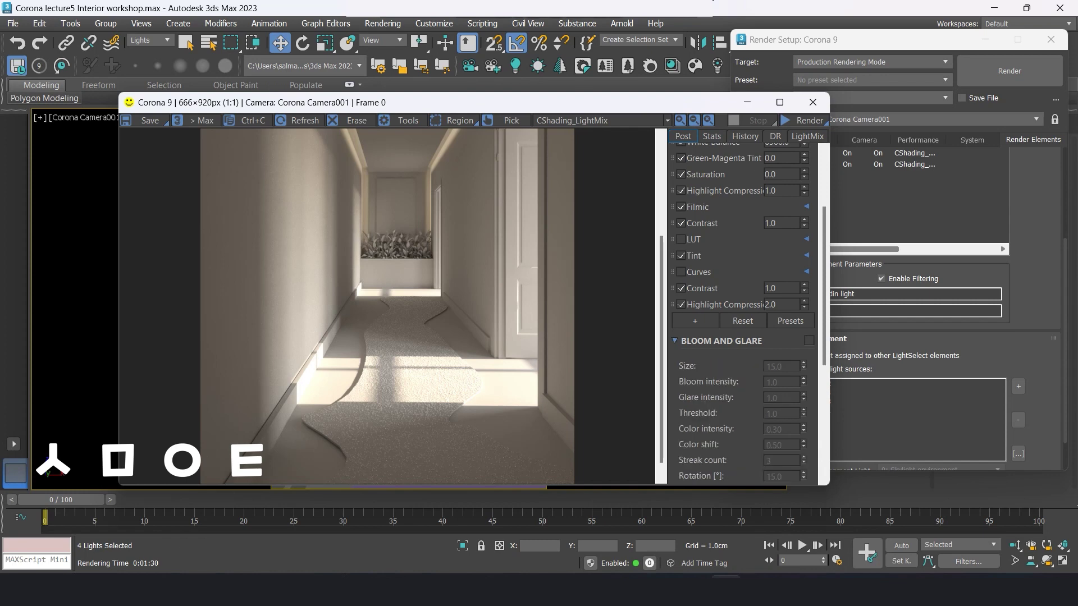
{"action": "left_click", "coordinate": [809, 365]}
{"action": "double_click", "coordinate": [782, 389]}
{"action": "type", "text": "4"}
{"action": "key", "text": "Return"}
Step: Check the render history and statistics, then return to the LightMix light strengths
{"action": "scroll", "coordinate": [746, 308], "scroll_direction": "up", "scroll_amount": 2}
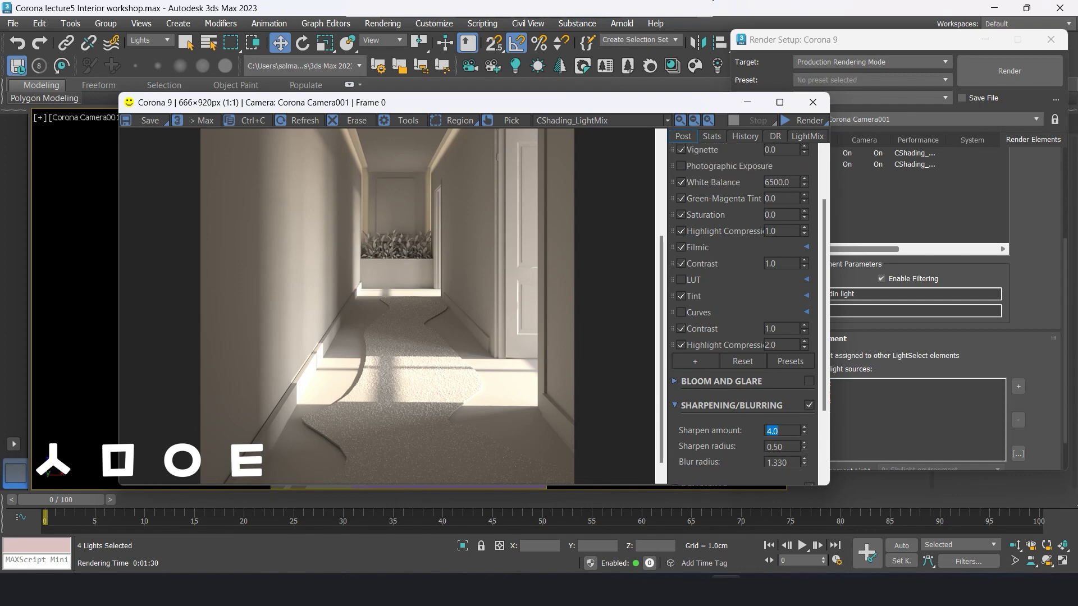
{"action": "left_click", "coordinate": [745, 136]}
{"action": "left_click", "coordinate": [711, 136]}
{"action": "left_click", "coordinate": [807, 136]}
Step: Set both the hiddin light and sun LightMix levels to 0.20
{"action": "double_click", "coordinate": [784, 189]}
{"action": "type", "text": "0"}
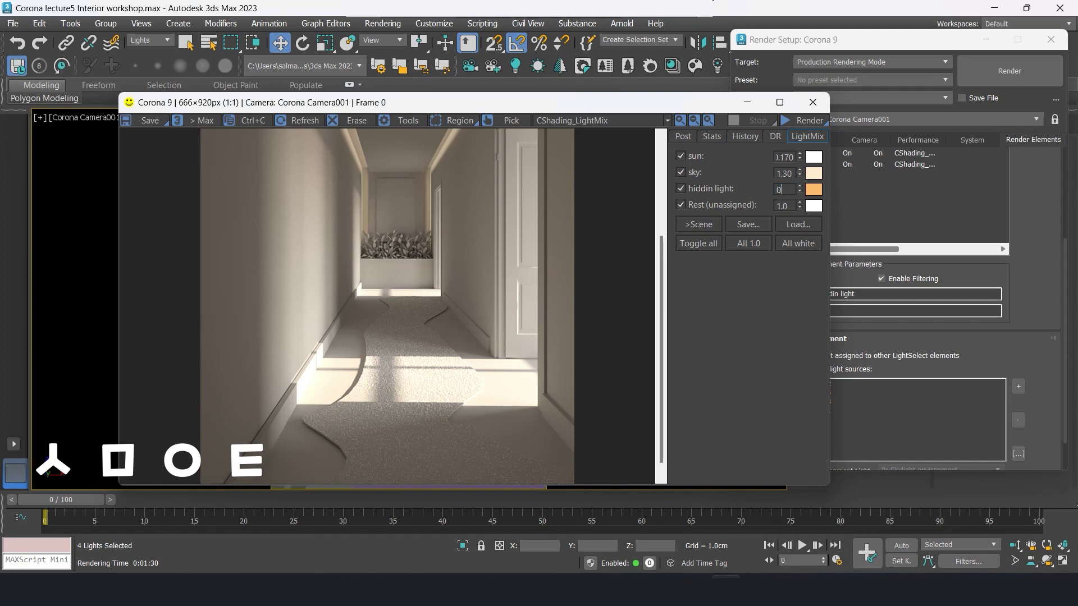
{"action": "type", "text": ".20"}
{"action": "key", "text": "Return"}
{"action": "scroll", "coordinate": [388, 306], "scroll_direction": "down", "scroll_amount": 1}
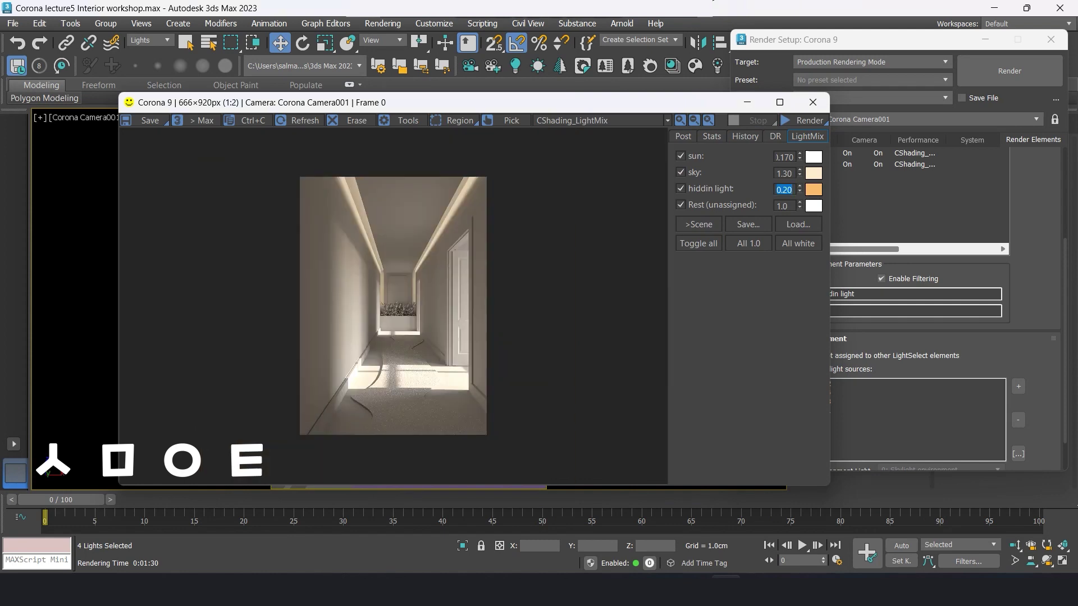
{"action": "double_click", "coordinate": [784, 157]}
{"action": "type", "text": "0.20"}
{"action": "key", "text": "Return"}
Step: Try hiddin light at 0.30 and 0.10, settling on 0.250
{"action": "double_click", "coordinate": [784, 189]}
{"action": "type", "text": "0.30"}
{"action": "key", "text": "Return"}
{"action": "type", "text": "0.10"}
{"action": "key", "text": "Return"}
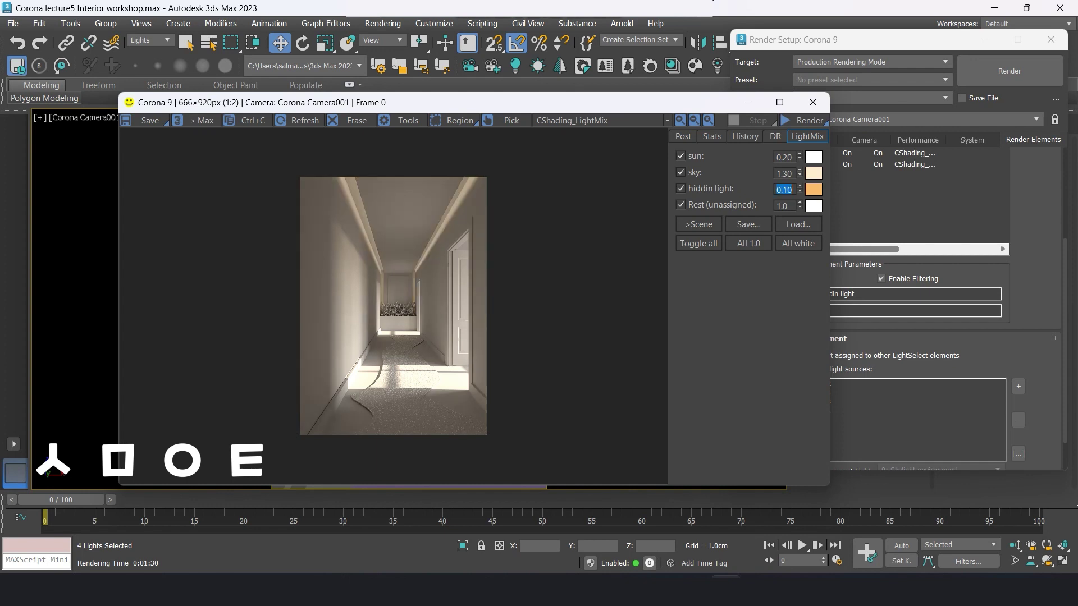
{"action": "type", "text": "0.250"}
{"action": "key", "text": "Return"}
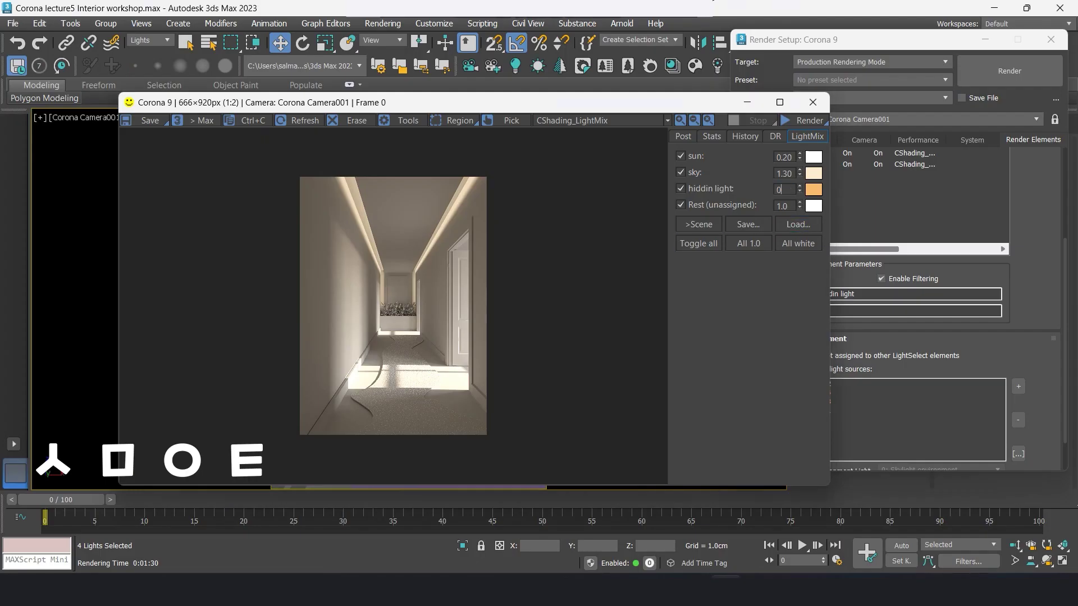
Step: Set hiddin light to 0.3, save the render as JPEG 'd', and pause the reference video
{"action": "type", "text": "0.3"}
{"action": "key", "text": "Return"}
{"action": "left_click", "coordinate": [147, 120]}
{"action": "type", "text": "d"}
{"action": "left_click", "coordinate": [292, 313]}
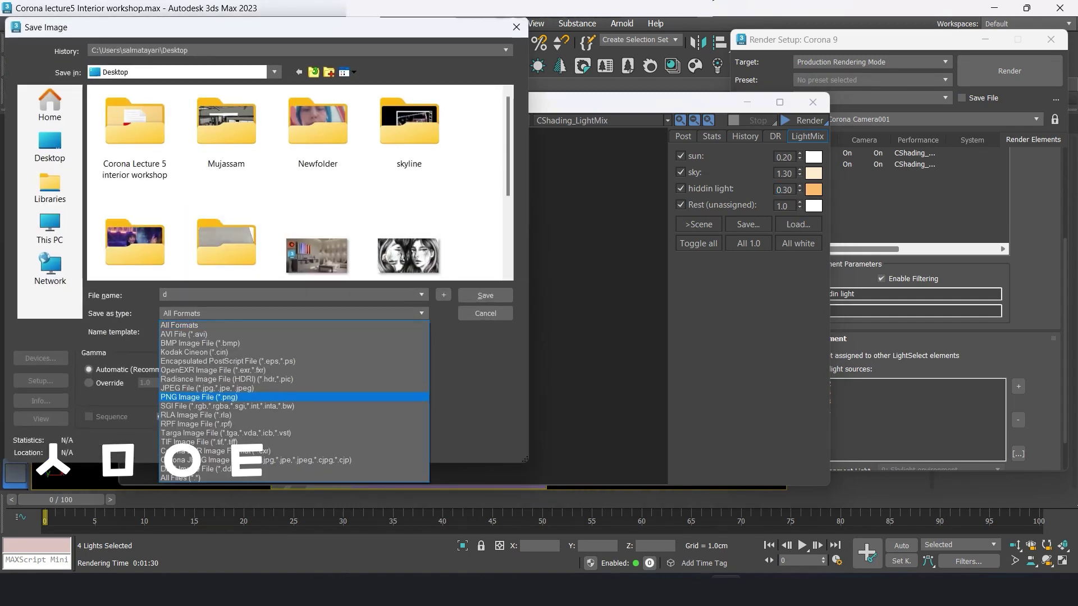
{"action": "left_click", "coordinate": [225, 392]}
{"action": "left_click", "coordinate": [485, 295]}
{"action": "key", "text": "Return"}
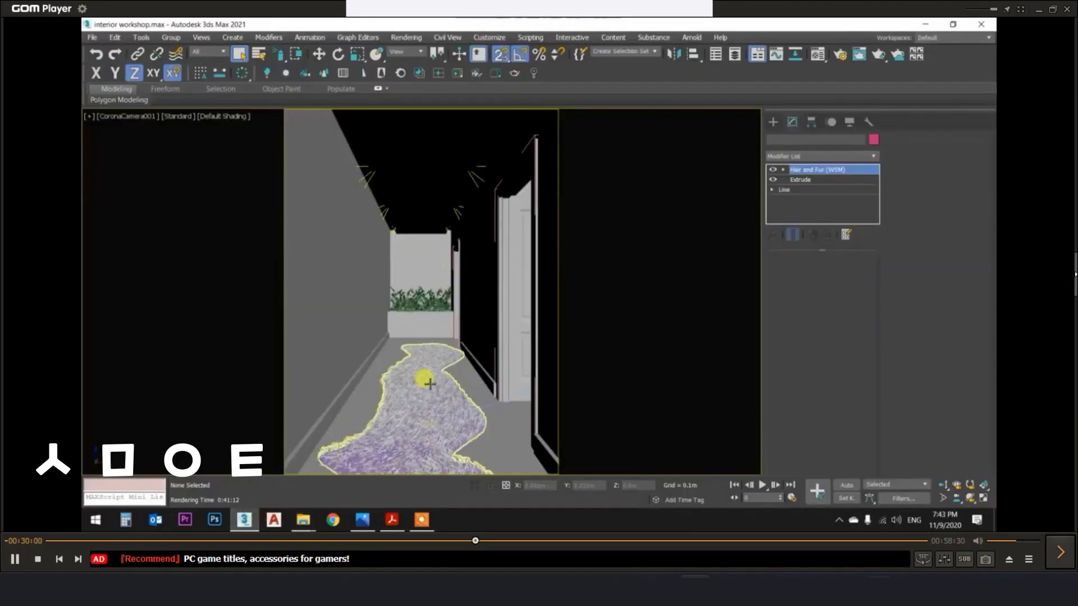
{"action": "key", "text": "space"}
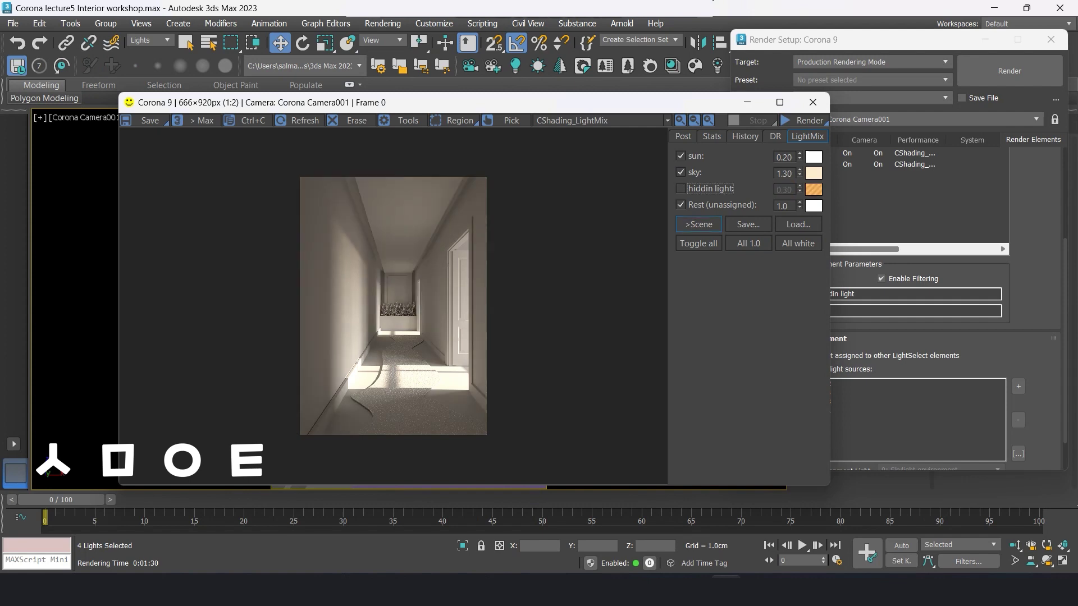
Step: Save the render as JPEG 'df', then close the frame buffer and Render Setup
{"action": "left_click", "coordinate": [145, 120]}
{"action": "type", "text": "df"}
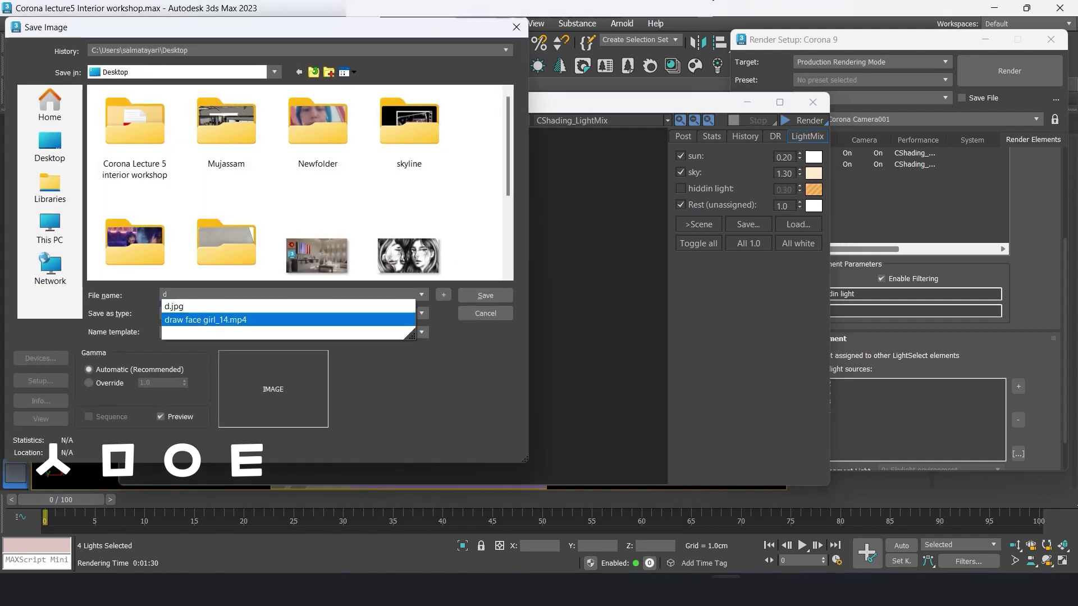
{"action": "left_click", "coordinate": [292, 313]}
{"action": "left_click", "coordinate": [225, 397]}
{"action": "left_click", "coordinate": [485, 295]}
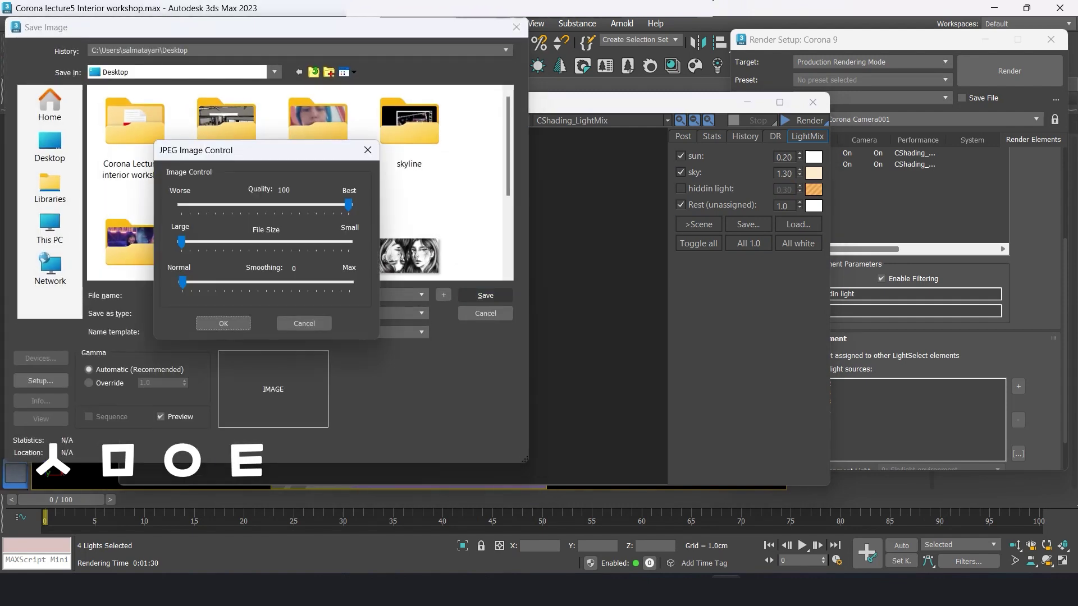
{"action": "left_click", "coordinate": [223, 324]}
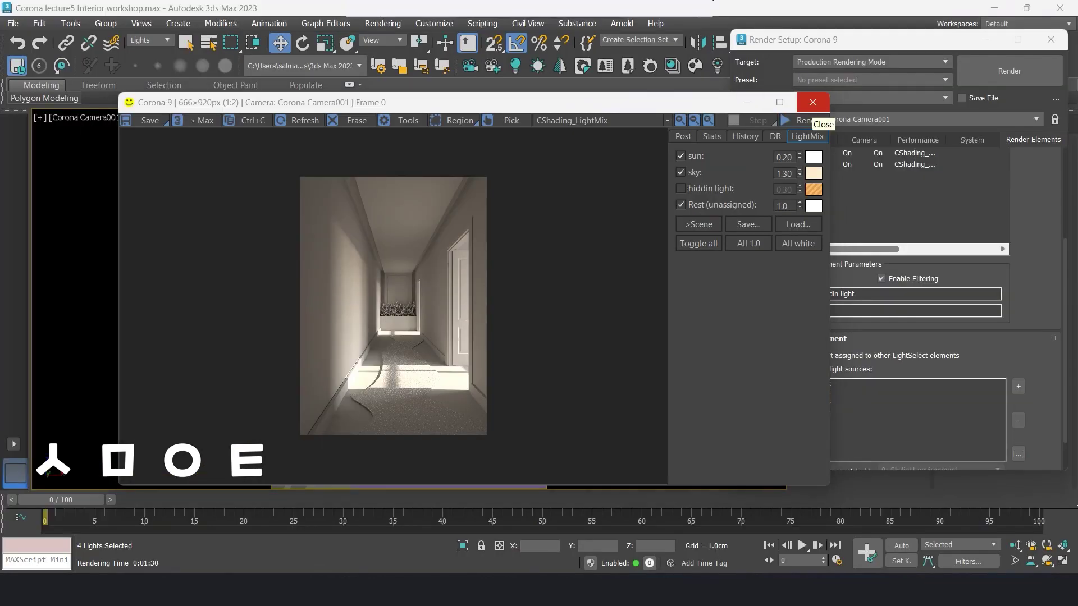
{"action": "left_click", "coordinate": [812, 103]}
{"action": "left_click", "coordinate": [1050, 39]}
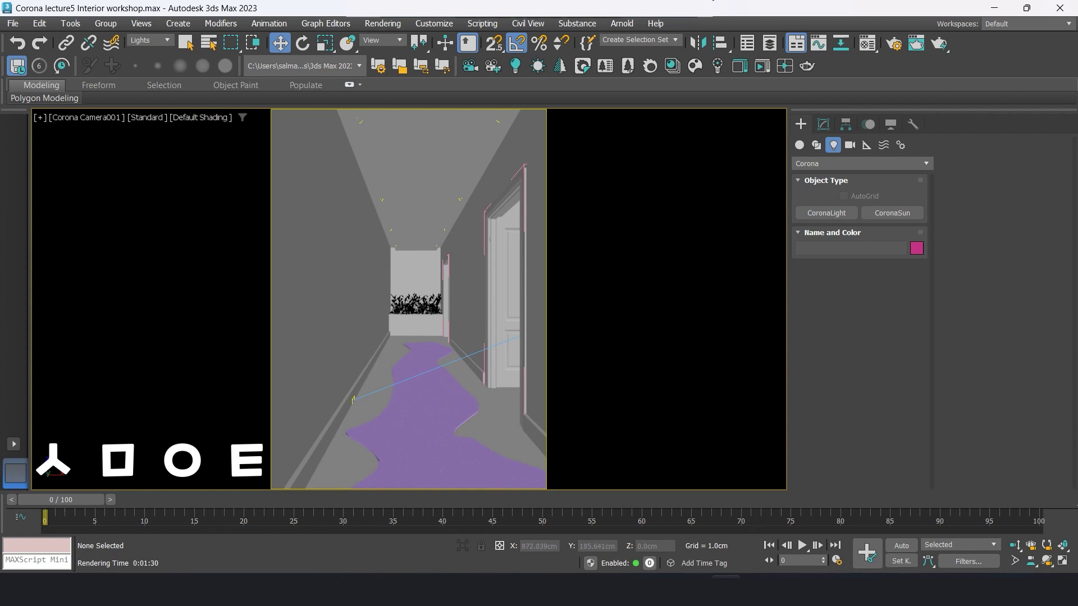
Step: Turn off the safe frame and inspect the hallway in wireframe perspective and top views
{"action": "left_click", "coordinate": [186, 43]}
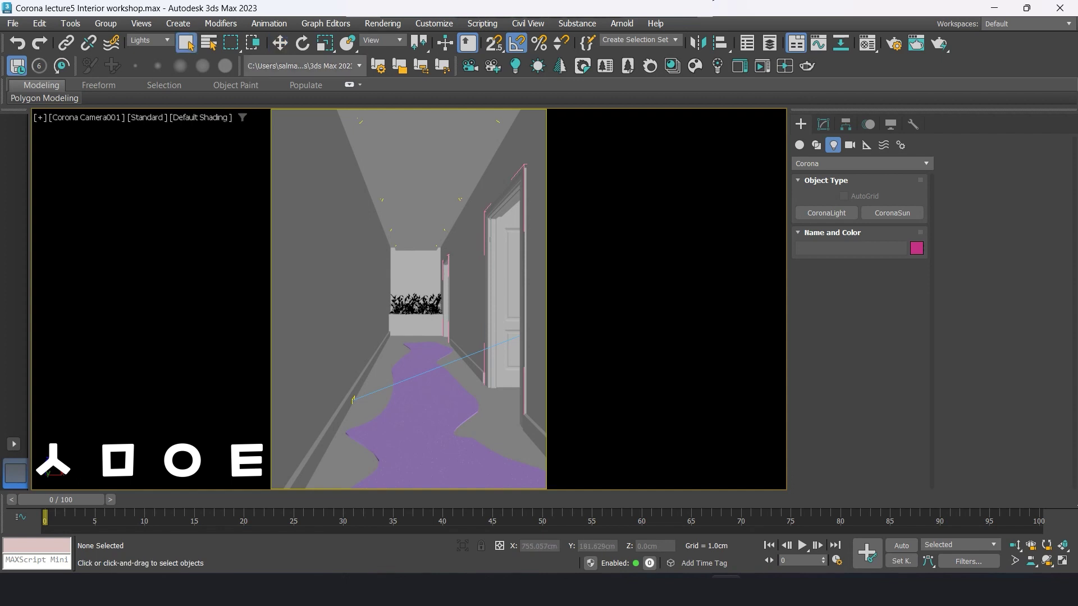
{"action": "key", "text": "shift+f"}
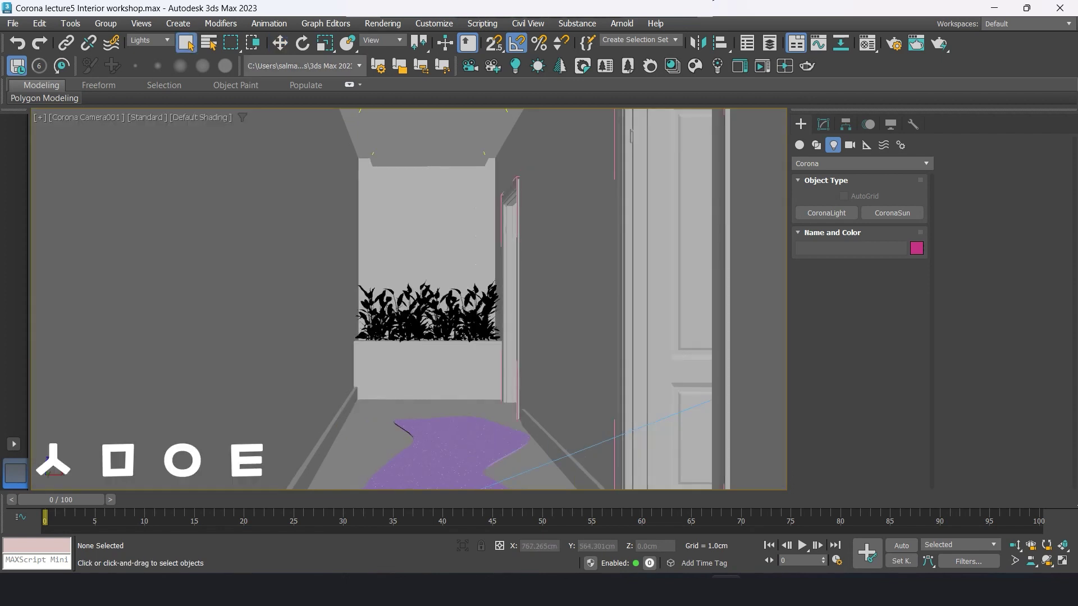
{"action": "key", "text": "p"}
{"action": "key", "text": "F3"}
{"action": "scroll", "coordinate": [393, 286], "scroll_direction": "down", "scroll_amount": 10}
{"action": "scroll", "coordinate": [393, 287], "scroll_direction": "up", "scroll_amount": 3}
{"action": "scroll", "coordinate": [393, 286], "scroll_direction": "up", "scroll_amount": 3}
{"action": "scroll", "coordinate": [393, 286], "scroll_direction": "down", "scroll_amount": 4}
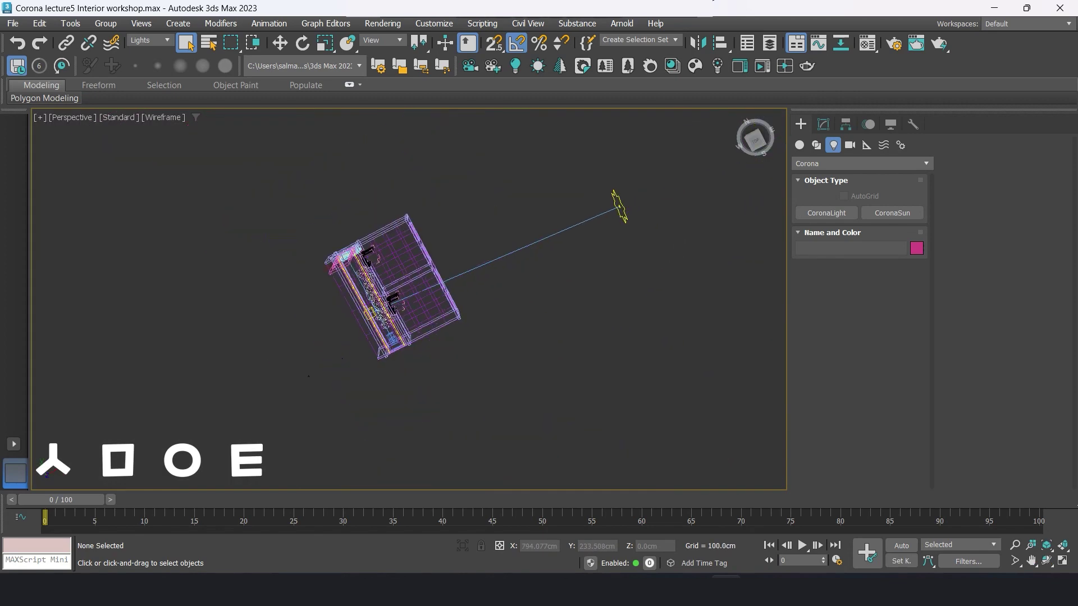
{"action": "scroll", "coordinate": [393, 269], "scroll_direction": "up", "scroll_amount": 5}
{"action": "scroll", "coordinate": [393, 286], "scroll_direction": "up", "scroll_amount": 2}
{"action": "scroll", "coordinate": [393, 286], "scroll_direction": "down", "scroll_amount": 5}
{"action": "scroll", "coordinate": [393, 286], "scroll_direction": "up", "scroll_amount": 2}
{"action": "key", "text": "t"}
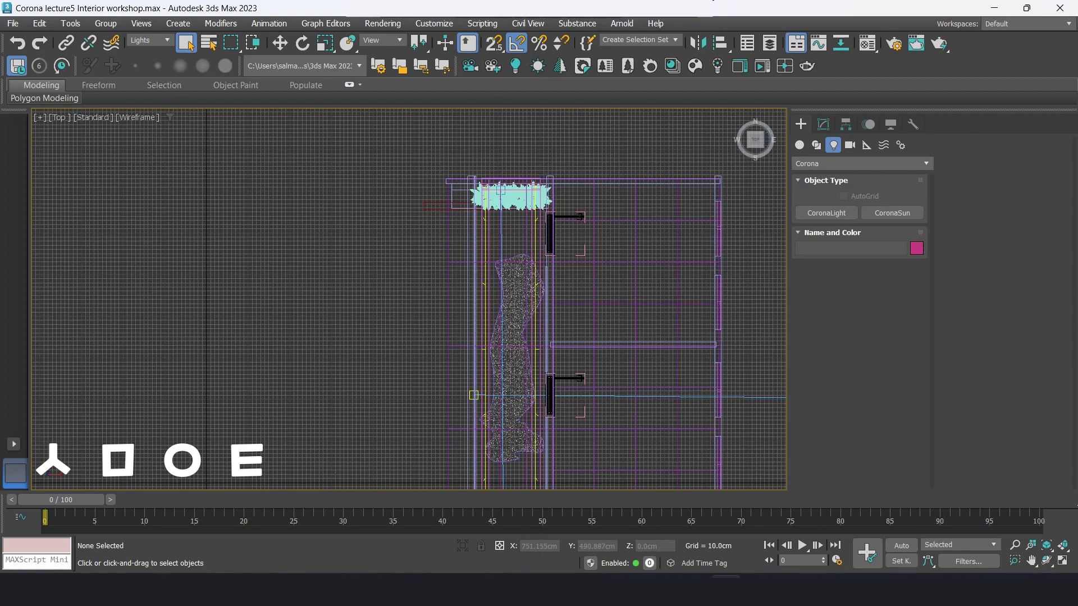
{"action": "scroll", "coordinate": [505, 275], "scroll_direction": "up", "scroll_amount": 2}
{"action": "scroll", "coordinate": [506, 275], "scroll_direction": "up", "scroll_amount": 2}
Step: Reset the selection filter to All and hide the purple rug Line2411 in the camera view
{"action": "left_click", "coordinate": [149, 40]}
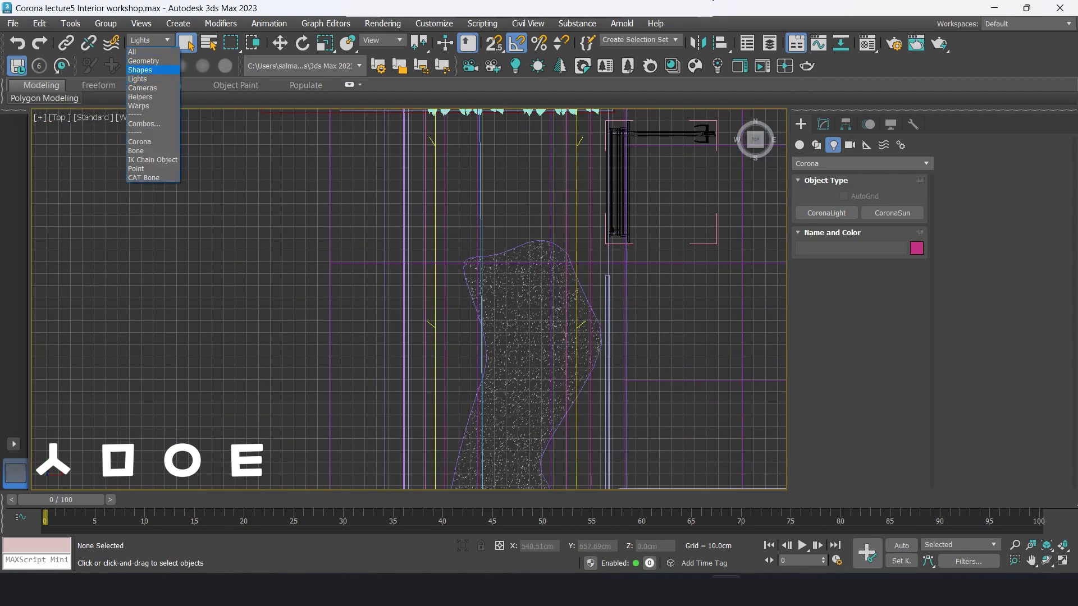
{"action": "key", "text": "c"}
{"action": "left_click", "coordinate": [494, 449]}
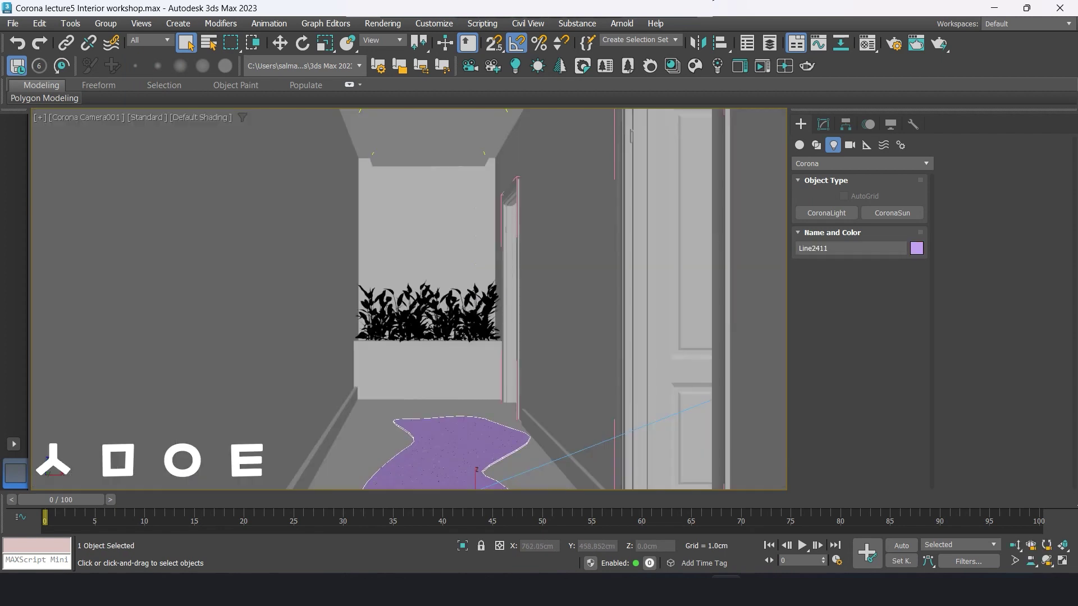
{"action": "right_click", "coordinate": [452, 355]}
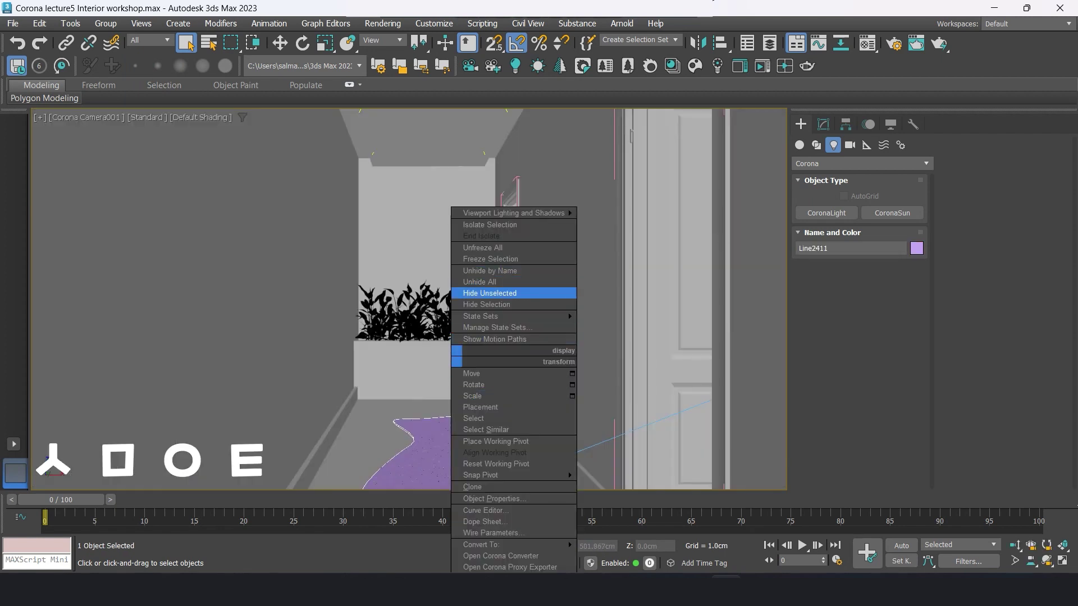
{"action": "left_click", "coordinate": [486, 304]}
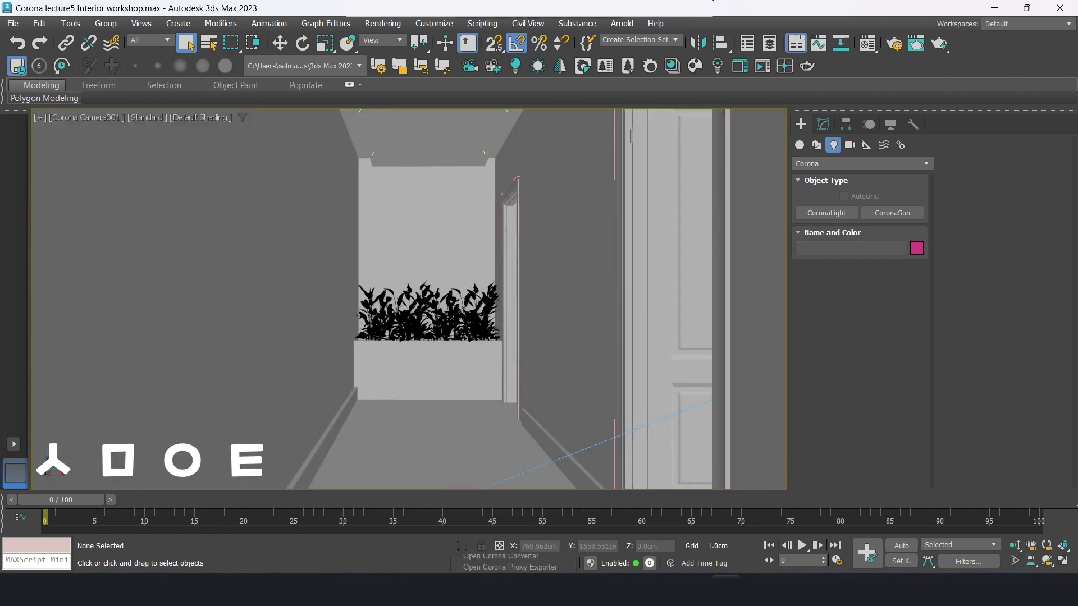
{"action": "key", "text": "shift+f"}
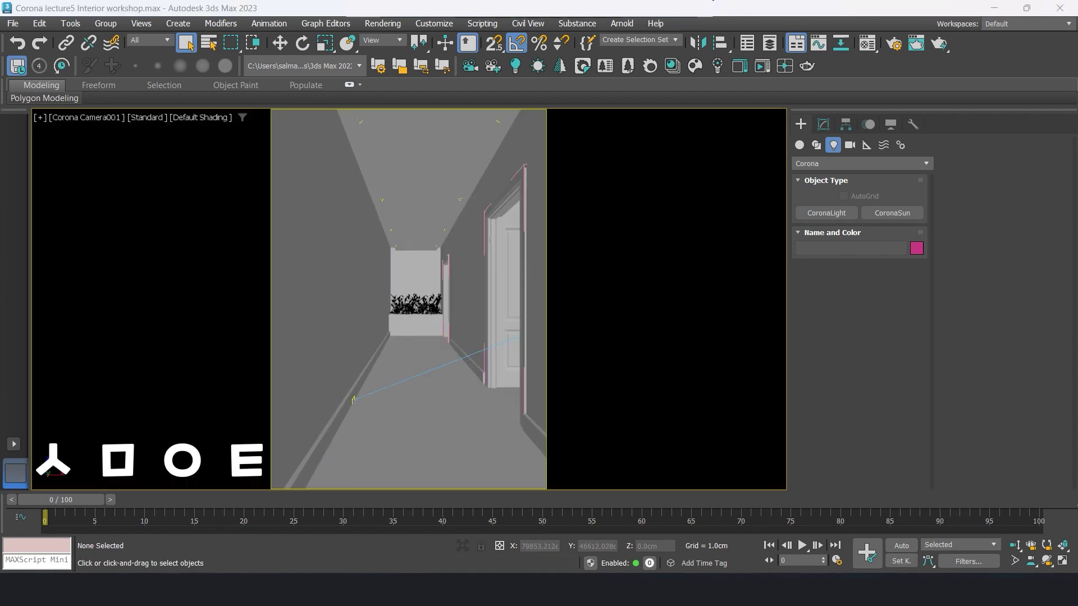
Step: Make the selected material slot a CoronaLegacyMtl material
{"action": "key", "text": "m"}
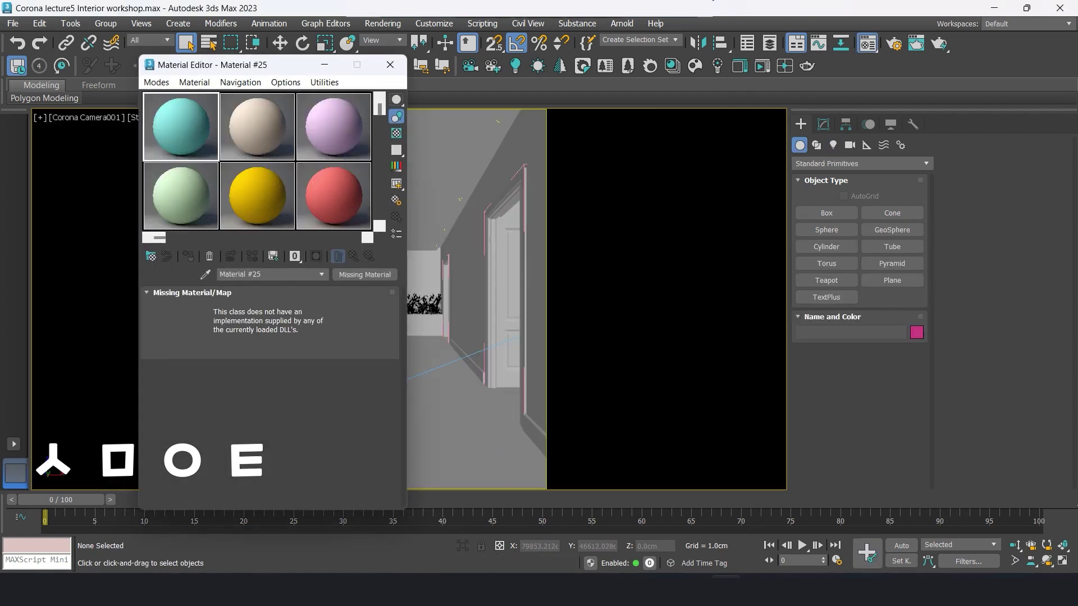
{"action": "left_click_drag", "start_coordinate": [236, 65], "coordinate": [748, 49]}
{"action": "left_click", "coordinate": [876, 259]}
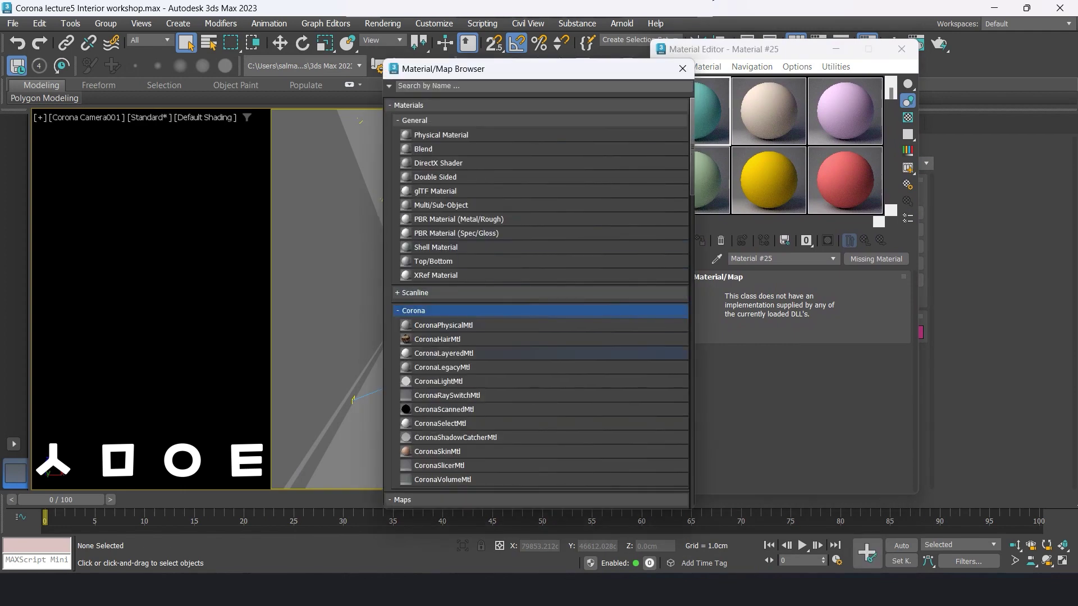
{"action": "scroll", "coordinate": [539, 393], "scroll_direction": "down", "scroll_amount": 2}
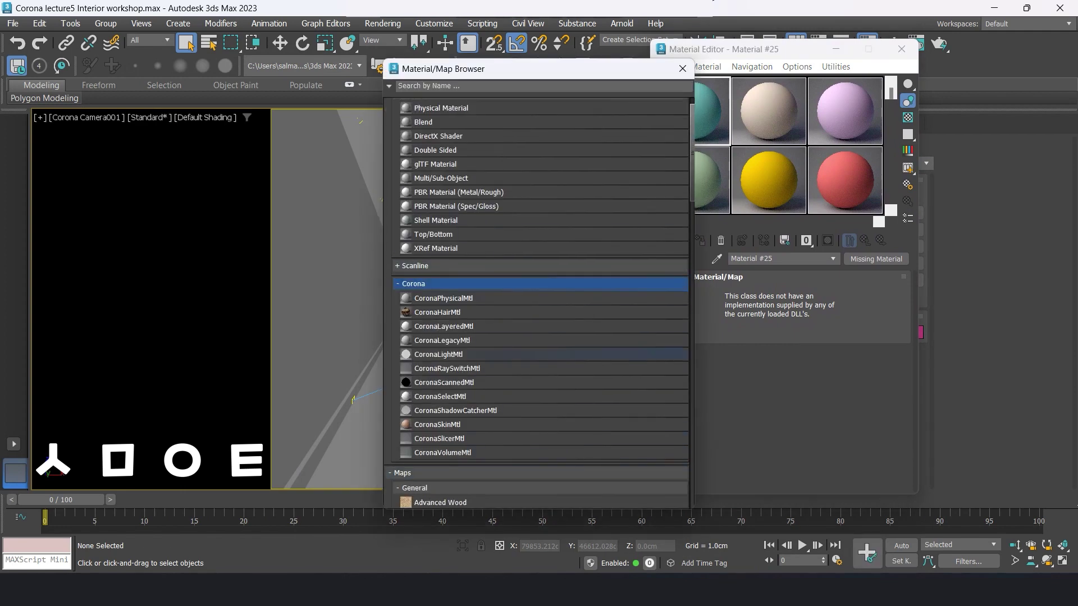
{"action": "double_click", "coordinate": [442, 340]}
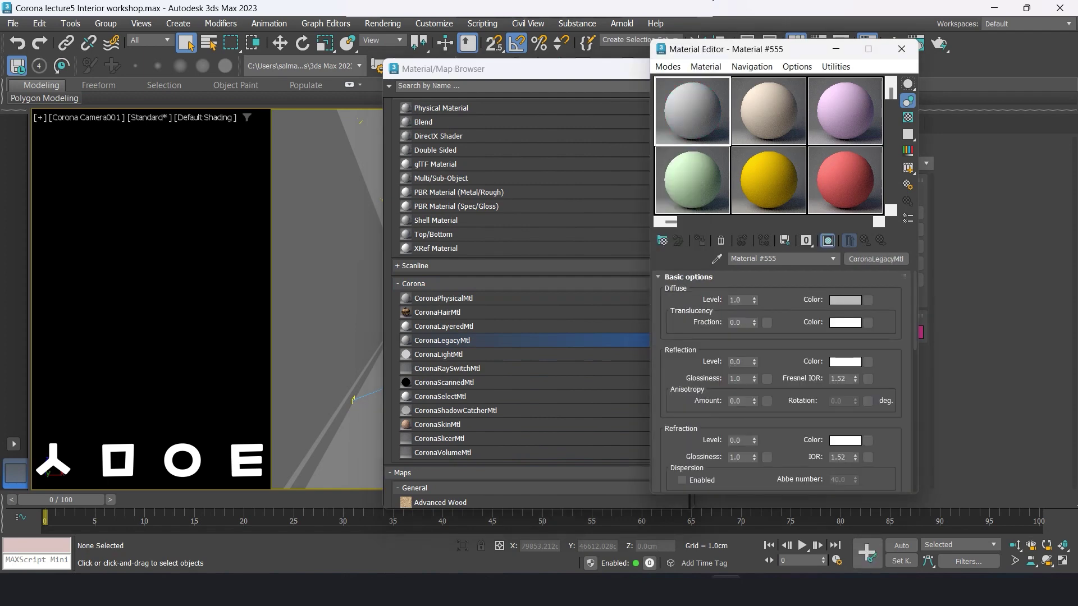
{"action": "left_click", "coordinate": [683, 68]}
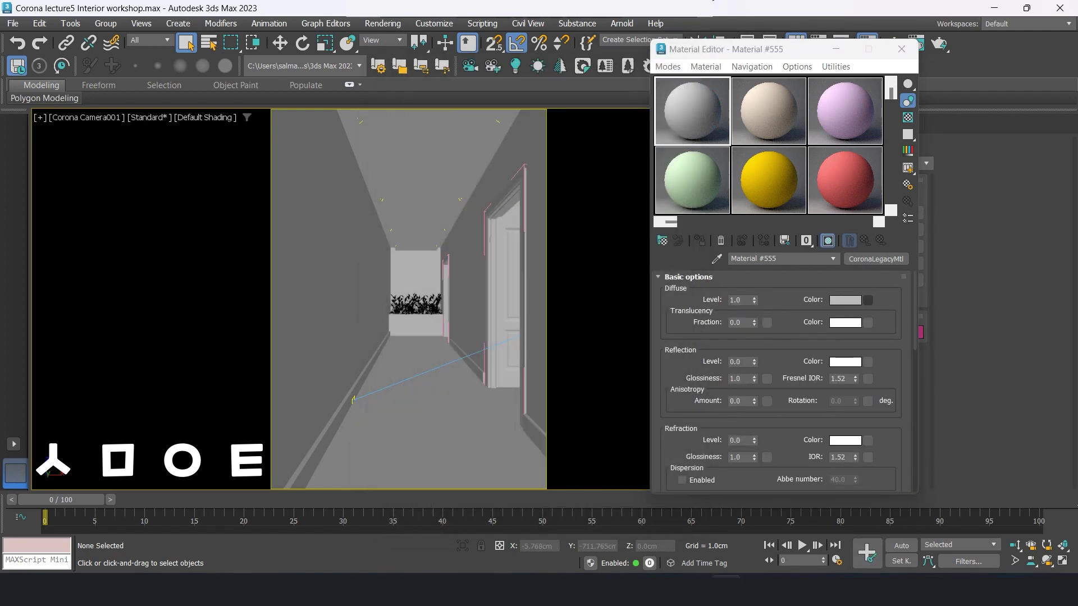
Step: Load Floor ceramic.jpg from the Corona Lecture 5 interior workshop folder as the diffuse bitmap
{"action": "left_click", "coordinate": [868, 300]}
{"action": "double_click", "coordinate": [427, 148]}
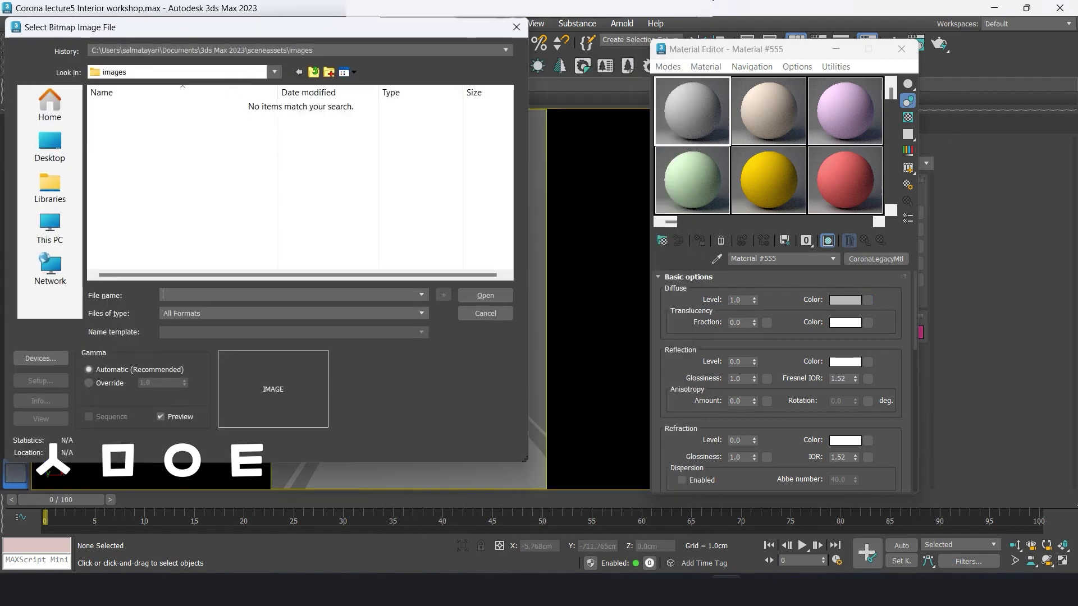
{"action": "left_click", "coordinate": [49, 147]}
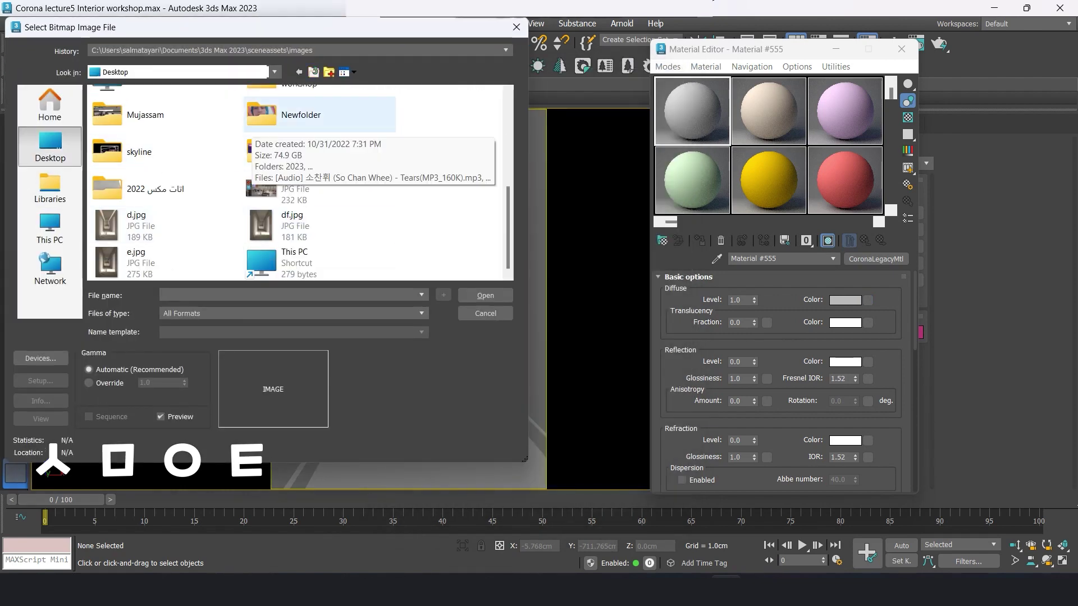
{"action": "scroll", "coordinate": [320, 232], "scroll_direction": "up", "scroll_amount": 3}
{"action": "scroll", "coordinate": [319, 232], "scroll_direction": "down", "scroll_amount": 1}
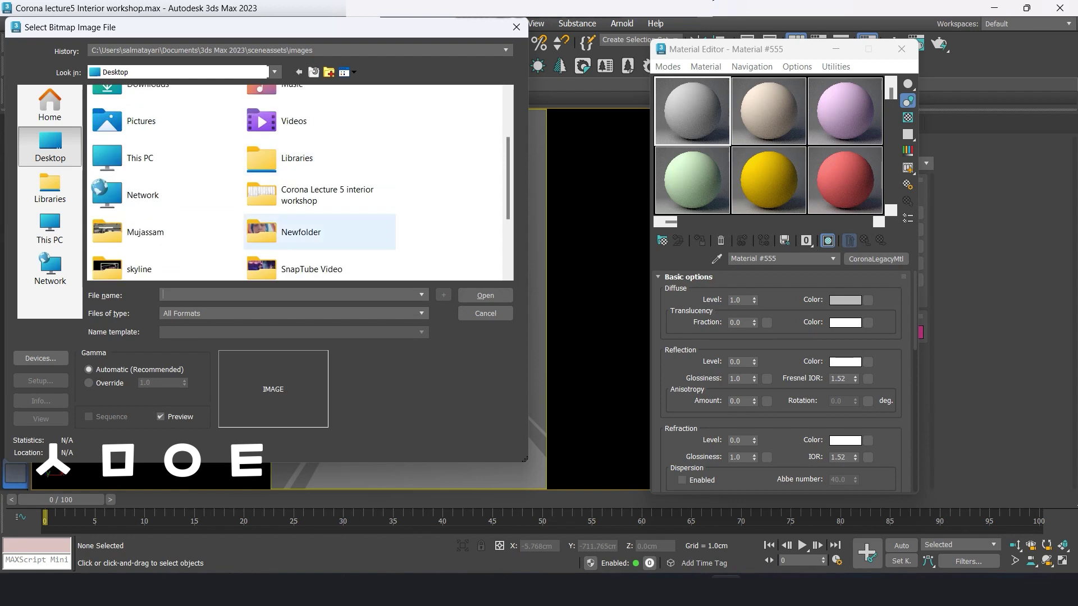
{"action": "scroll", "coordinate": [300, 183], "scroll_direction": "down", "scroll_amount": 3}
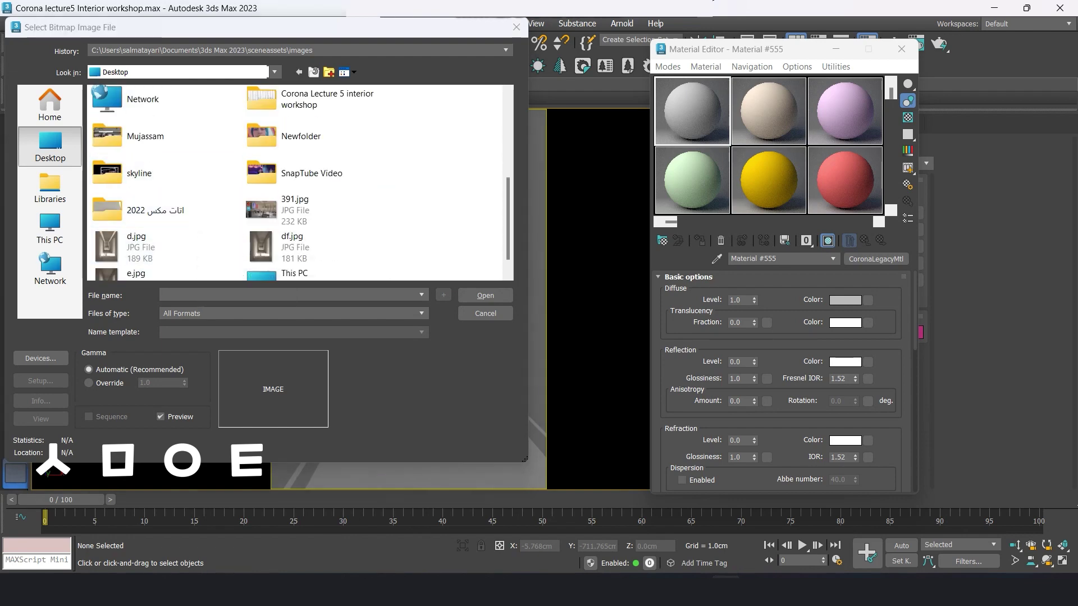
{"action": "double_click", "coordinate": [261, 99]}
{"action": "scroll", "coordinate": [298, 183], "scroll_direction": "down", "scroll_amount": 2}
{"action": "left_click", "coordinate": [317, 126]}
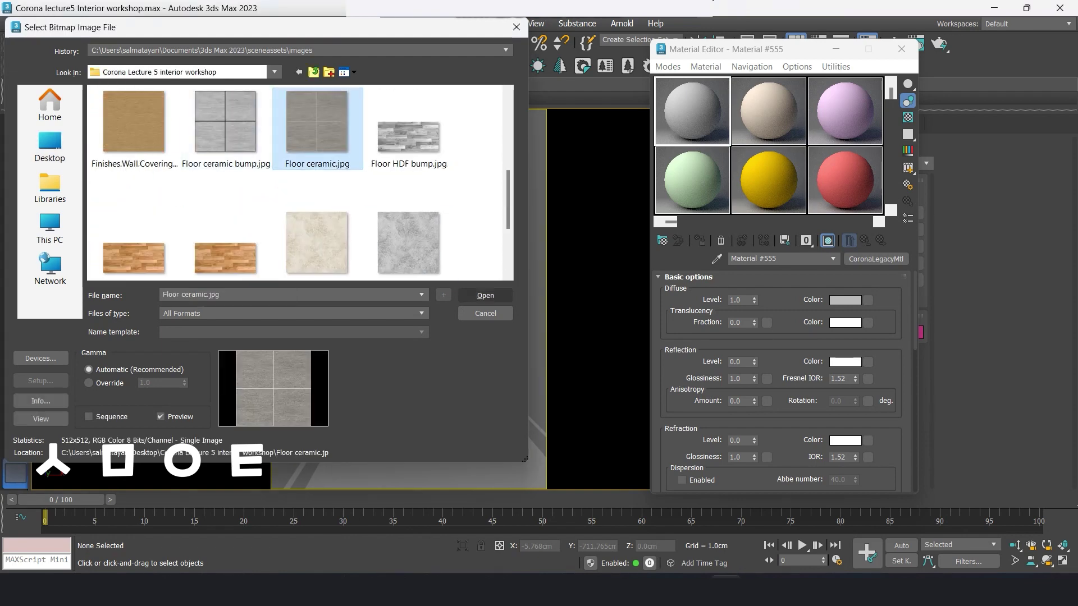
{"action": "left_click", "coordinate": [485, 296]}
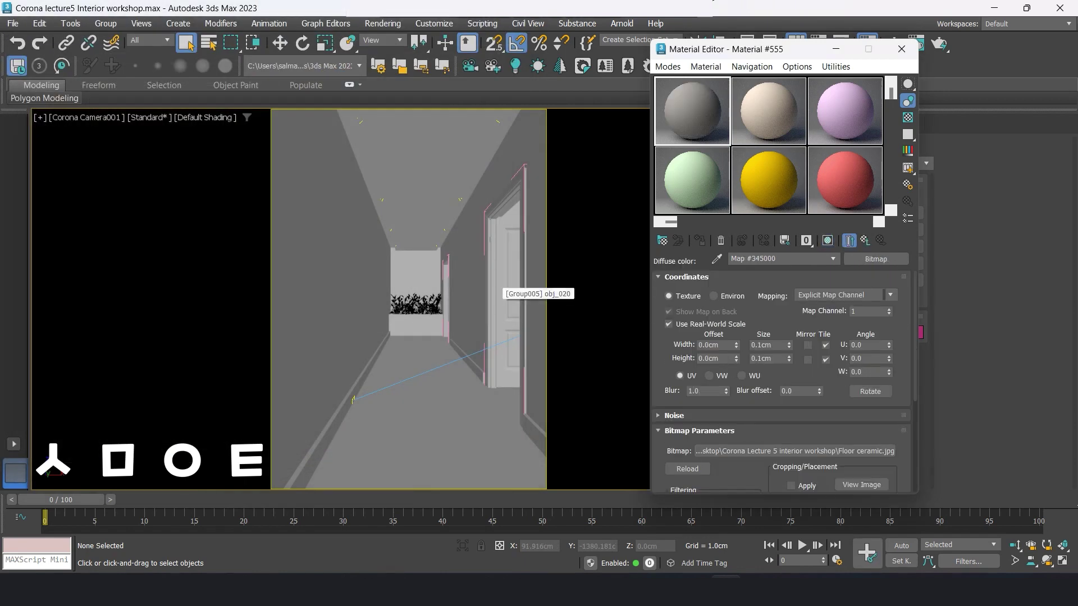
Step: Show the tile texture shaded in the viewport and turn on the checkered preview background
{"action": "double_click", "coordinate": [692, 110]}
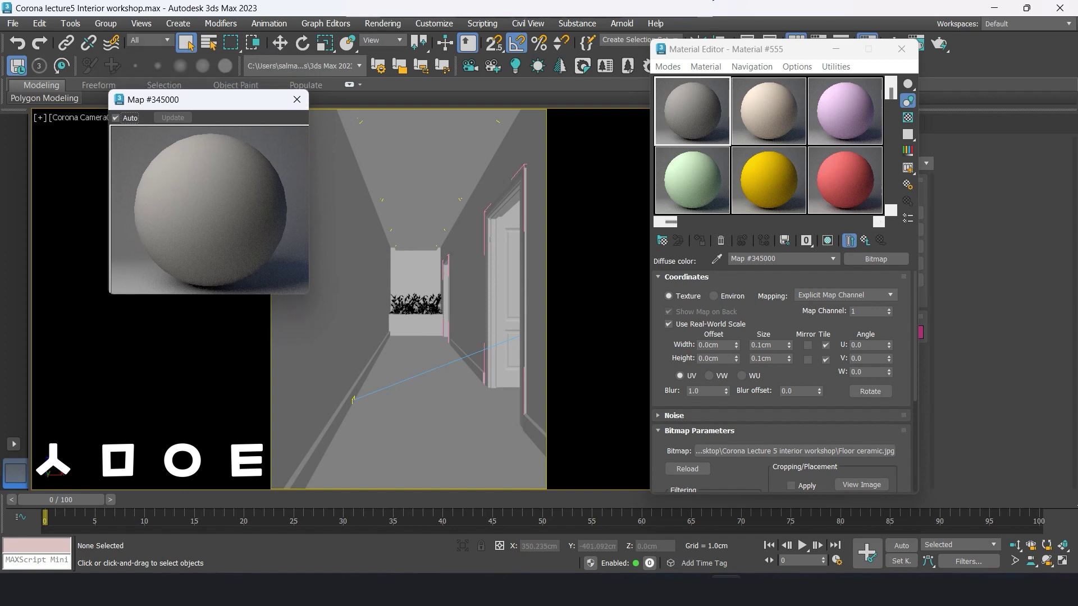
{"action": "left_click", "coordinate": [828, 241]}
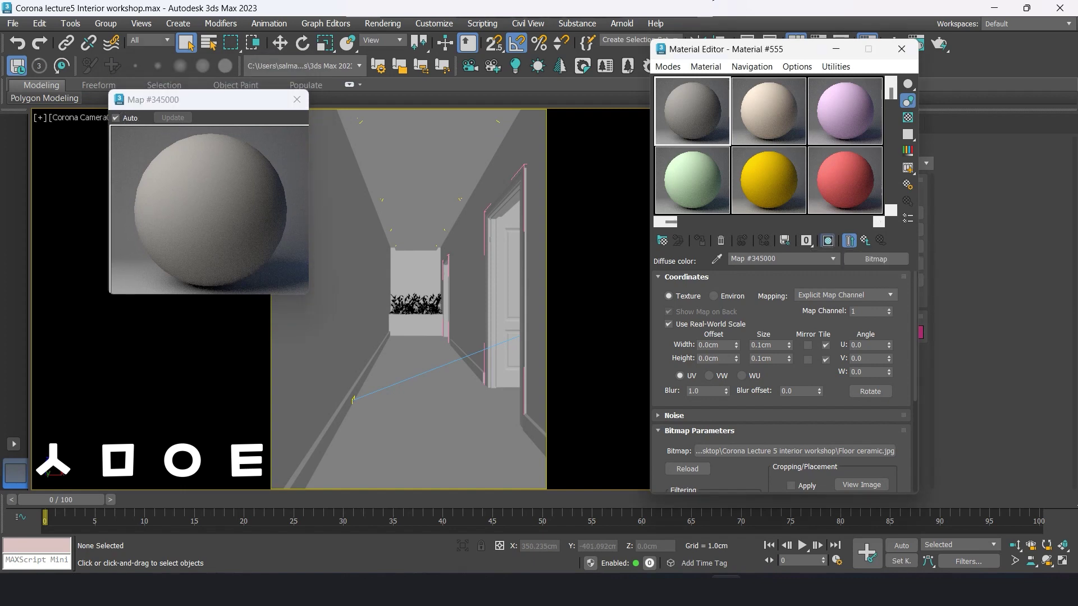
{"action": "key", "text": "Up"}
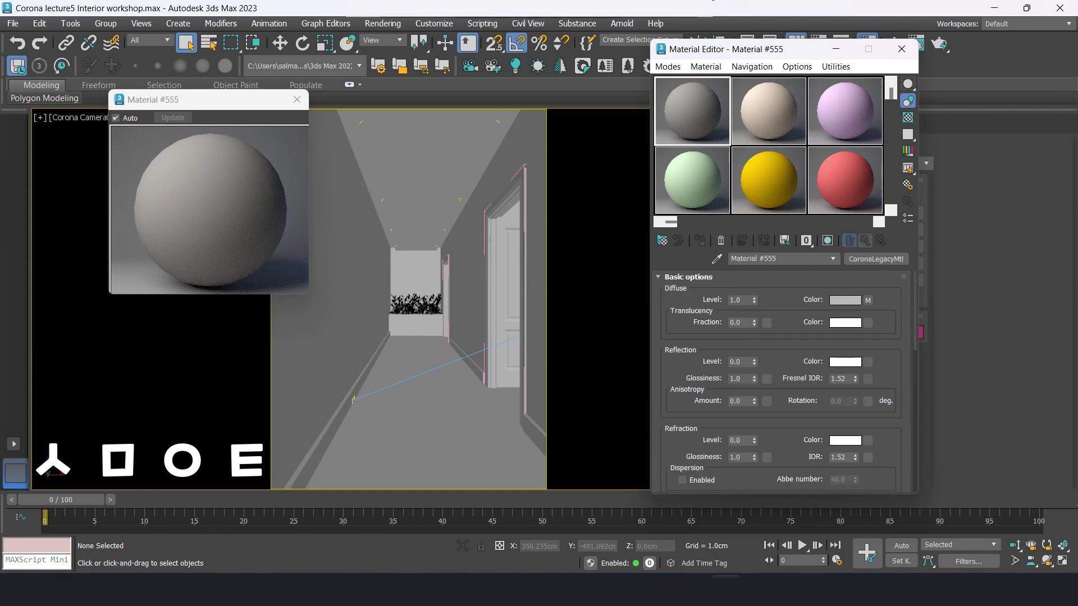
{"action": "left_click", "coordinate": [828, 240]}
{"action": "left_click", "coordinate": [907, 117]}
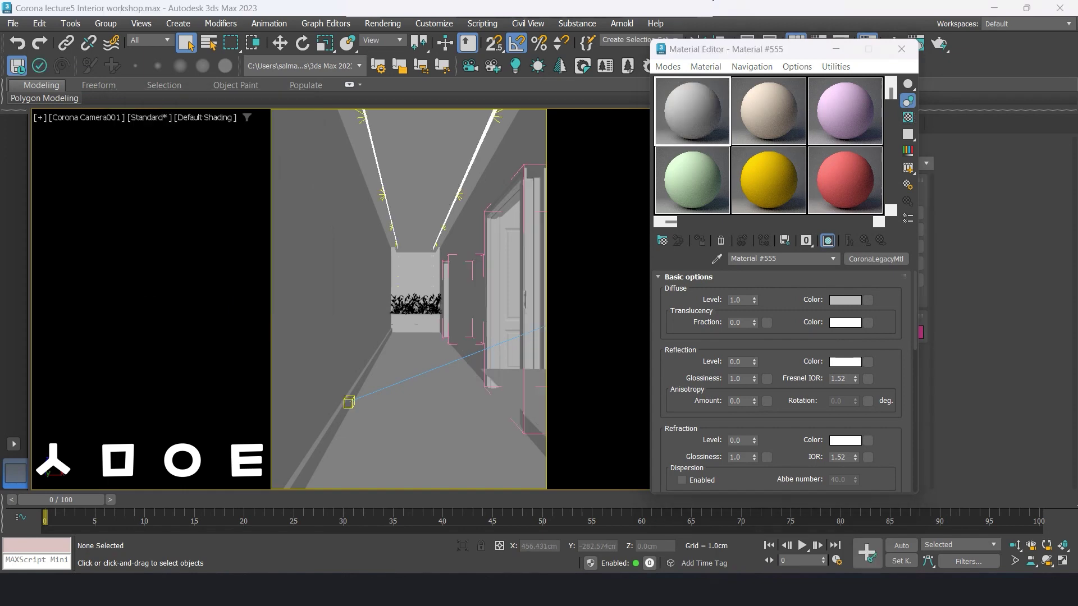
Step: Try reflection level 0.5, then reload Floor ceramic.jpg as the diffuse bitmap
{"action": "double_click", "coordinate": [735, 362]}
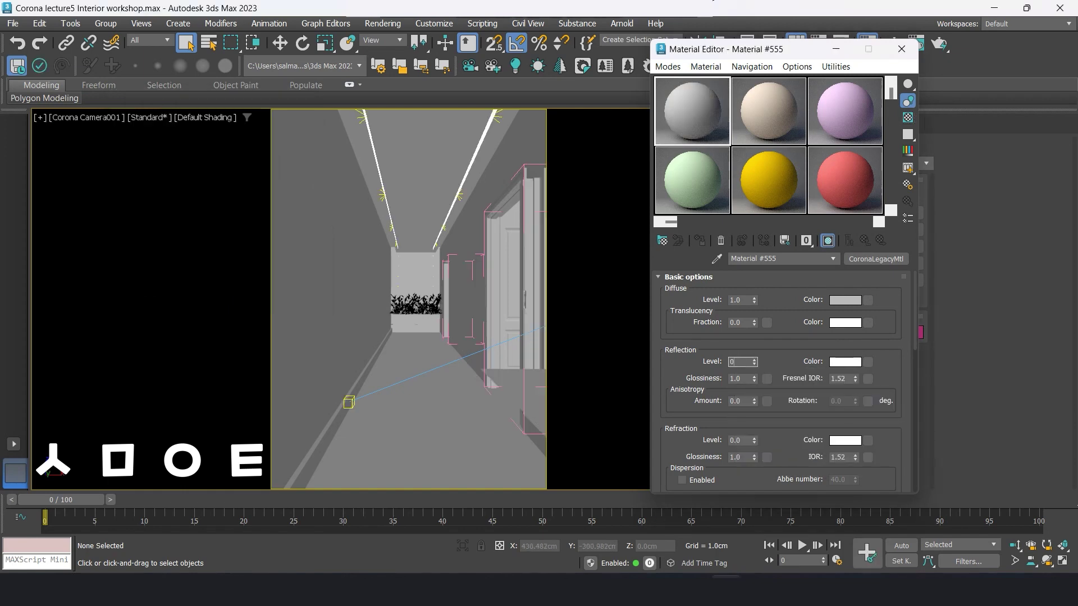
{"action": "type", "text": ".5"}
{"action": "key", "text": "Tab"}
{"action": "type", "text": "0."}
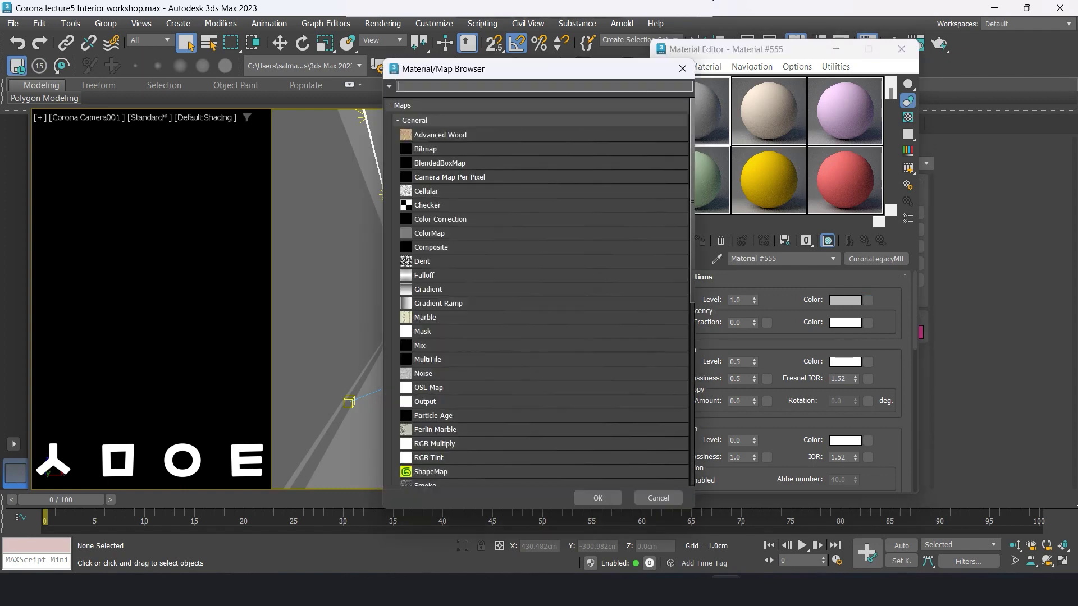
{"action": "double_click", "coordinate": [425, 149]}
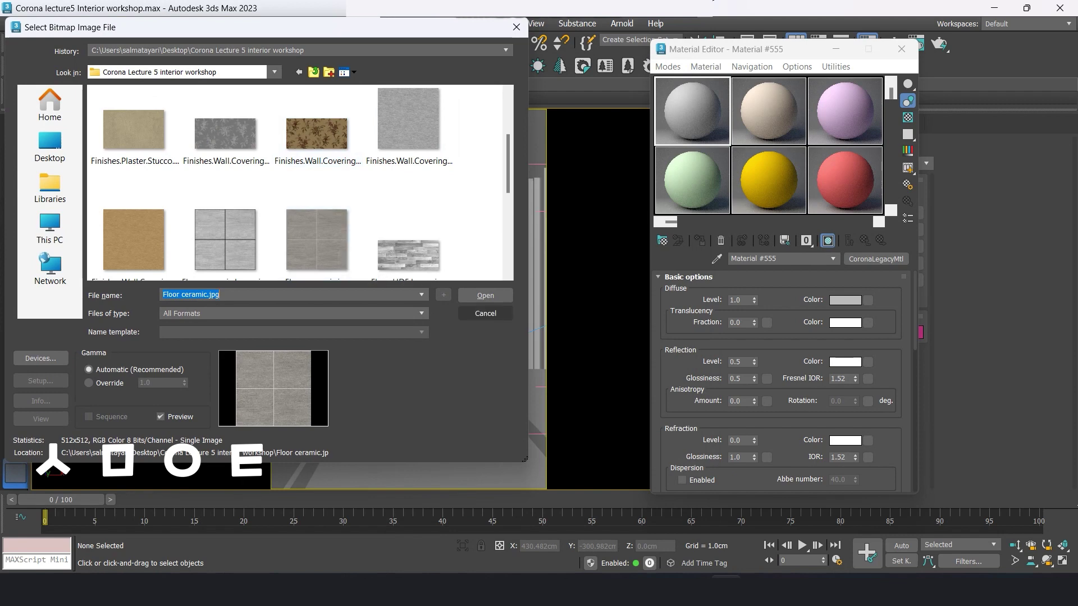
{"action": "left_click", "coordinate": [486, 313]}
{"action": "double_click", "coordinate": [693, 110]}
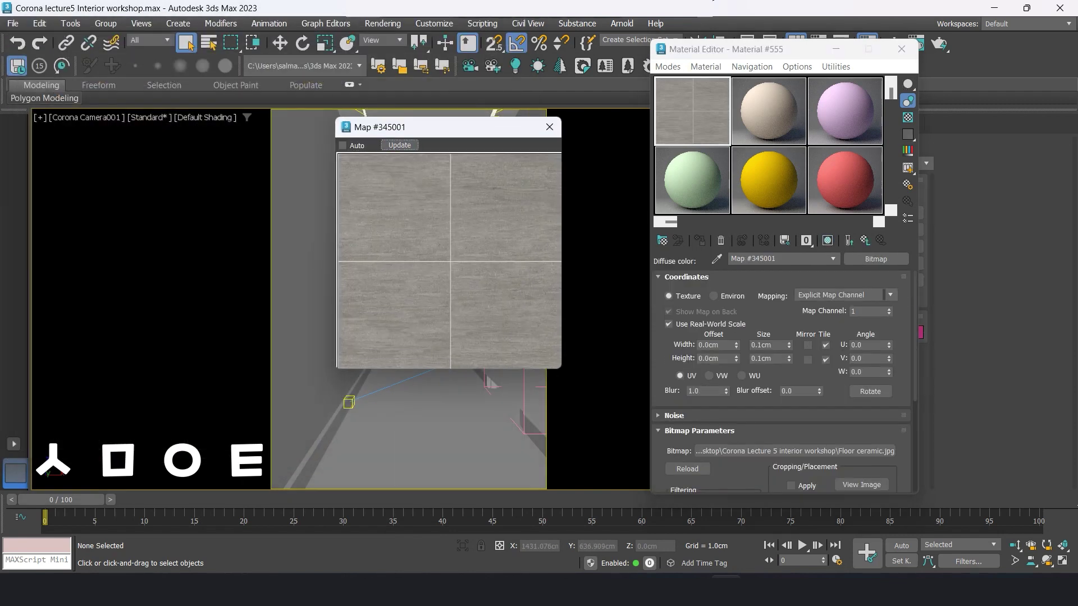
{"action": "left_click", "coordinate": [849, 240]}
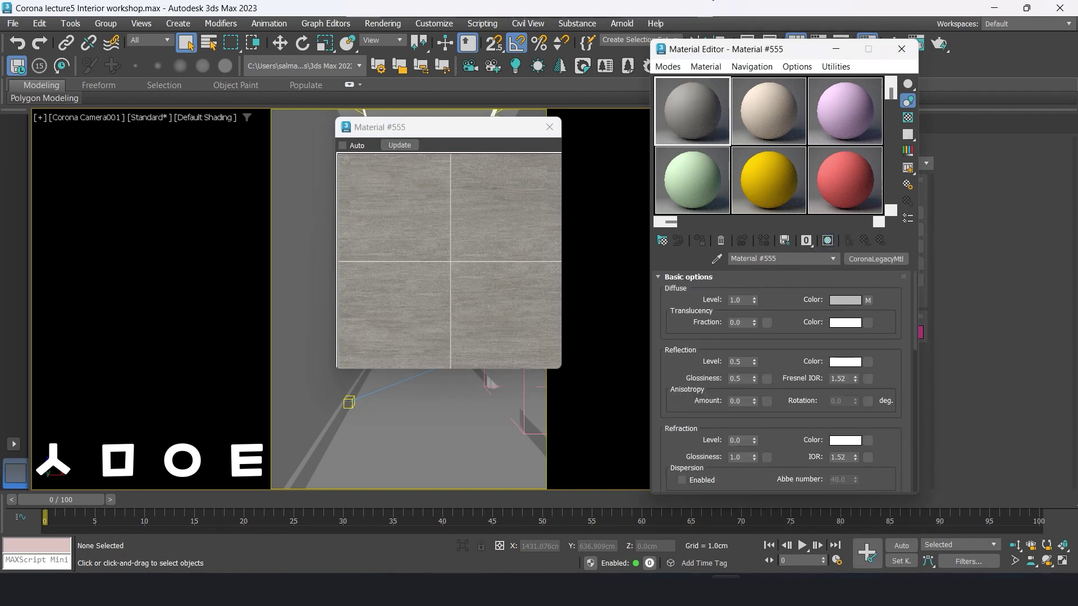
Step: Set reflection level 0.8 and glossiness 0.7 with the checkered background, refreshing the preview
{"action": "scroll", "coordinate": [767, 402], "scroll_direction": "down", "scroll_amount": 1}
{"action": "scroll", "coordinate": [767, 401], "scroll_direction": "down", "scroll_amount": 1}
{"action": "scroll", "coordinate": [766, 401], "scroll_direction": "down", "scroll_amount": 2}
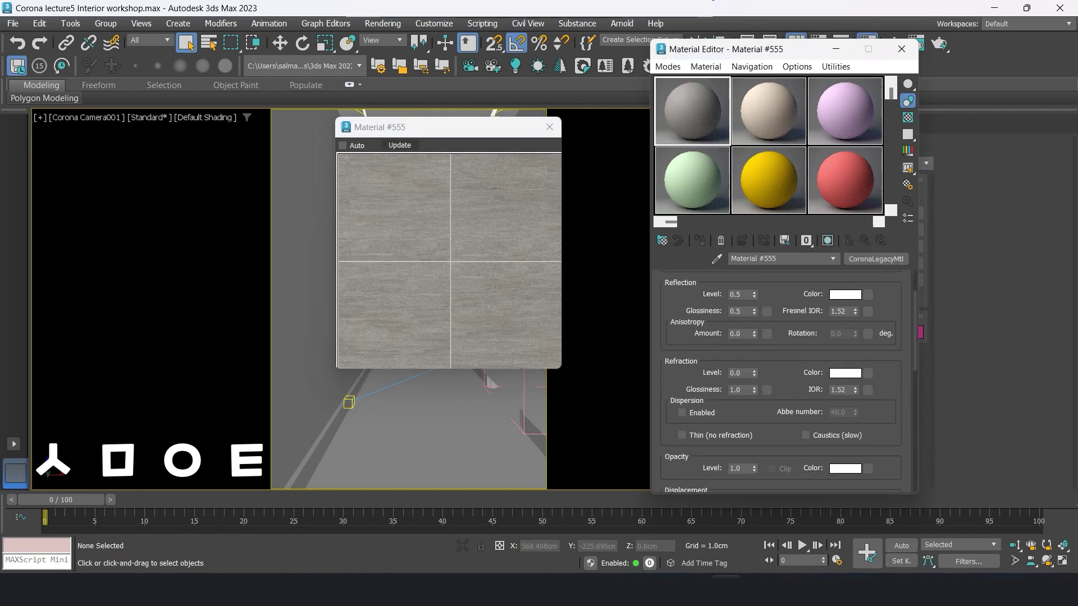
{"action": "left_click", "coordinate": [907, 117]}
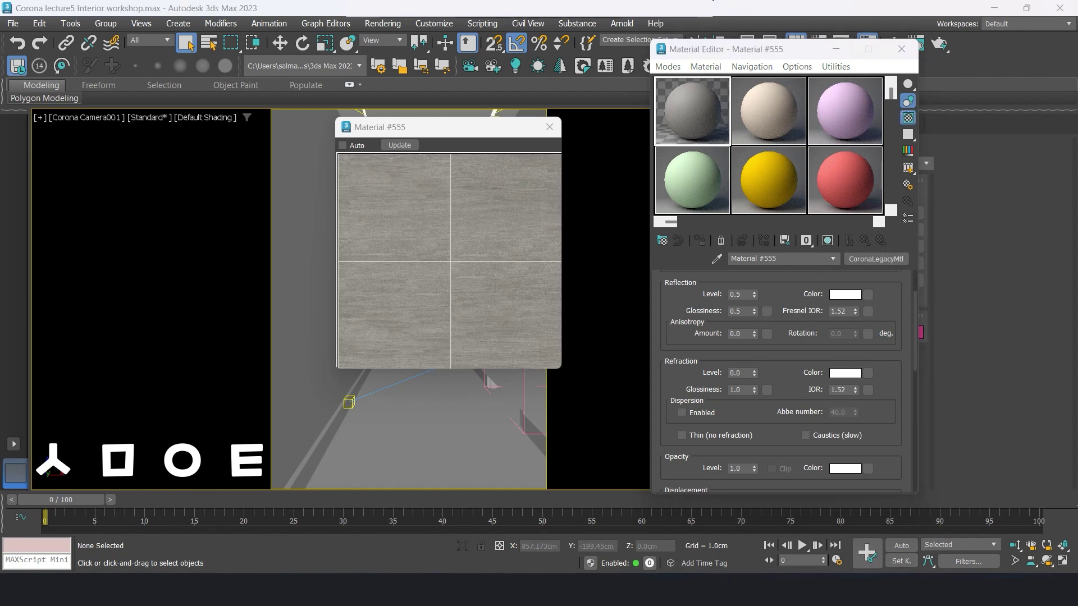
{"action": "double_click", "coordinate": [738, 294]}
{"action": "key", "text": "Tab"}
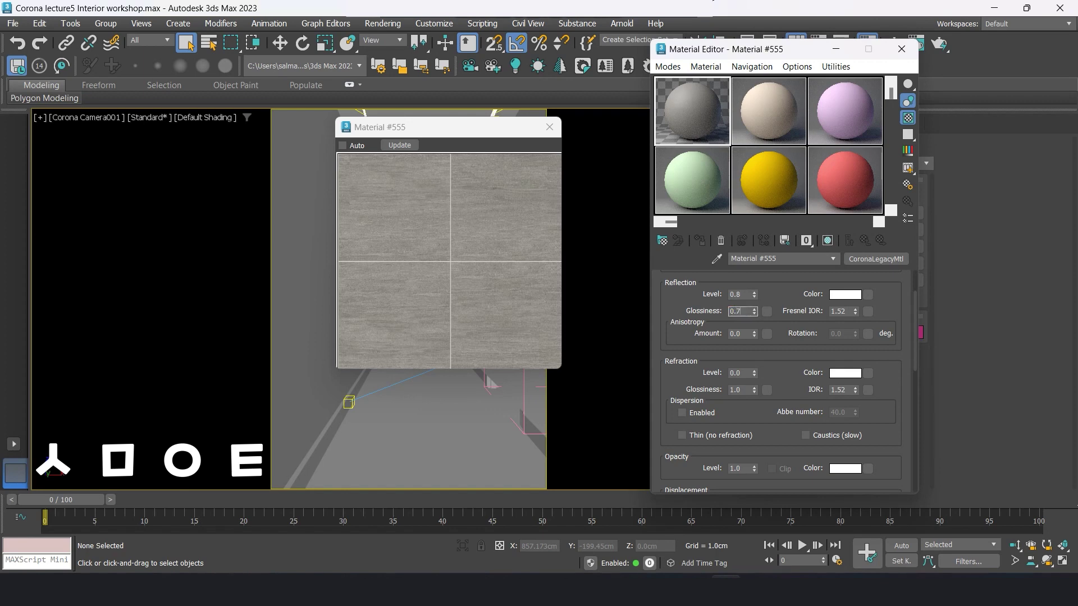
{"action": "left_click", "coordinate": [399, 145]}
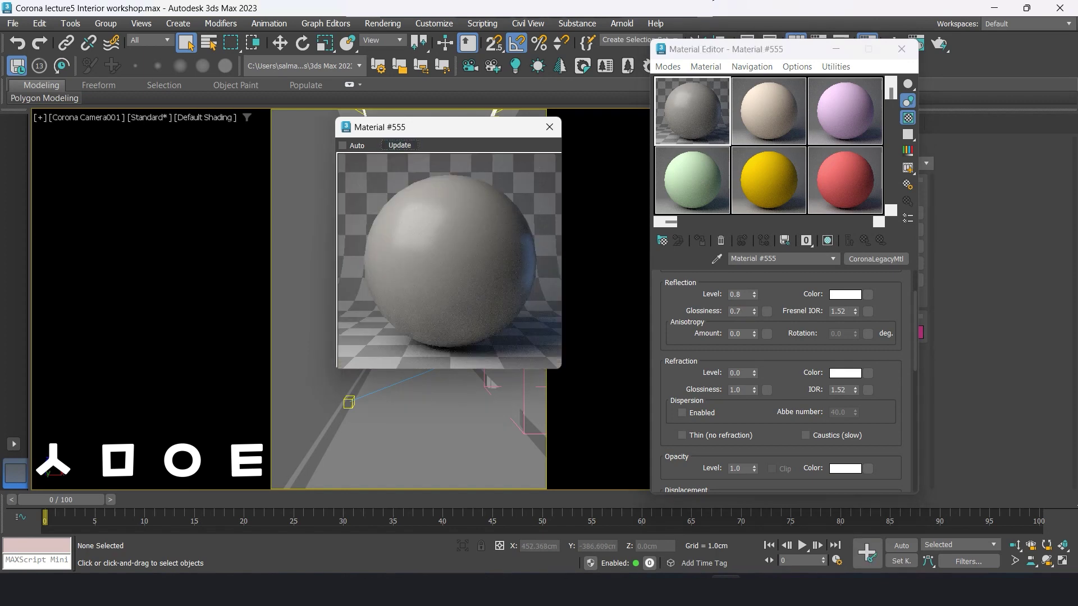
Step: Load Floor ceramic bump.jpg as a Bitmap in the Bump map slot
{"action": "scroll", "coordinate": [755, 413], "scroll_direction": "down", "scroll_amount": 2}
{"action": "scroll", "coordinate": [755, 413], "scroll_direction": "down", "scroll_amount": 3}
{"action": "scroll", "coordinate": [755, 412], "scroll_direction": "down", "scroll_amount": 2}
{"action": "scroll", "coordinate": [755, 412], "scroll_direction": "down", "scroll_amount": 3}
{"action": "scroll", "coordinate": [755, 412], "scroll_direction": "down", "scroll_amount": 2}
{"action": "scroll", "coordinate": [755, 412], "scroll_direction": "down", "scroll_amount": 1}
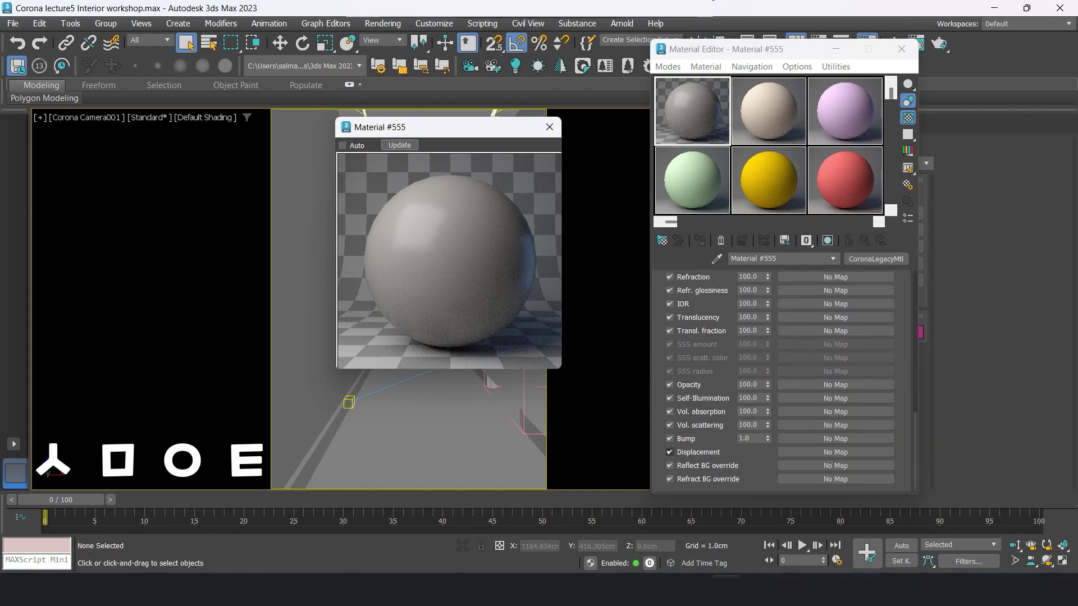
{"action": "left_click", "coordinate": [835, 439]}
{"action": "double_click", "coordinate": [421, 212]}
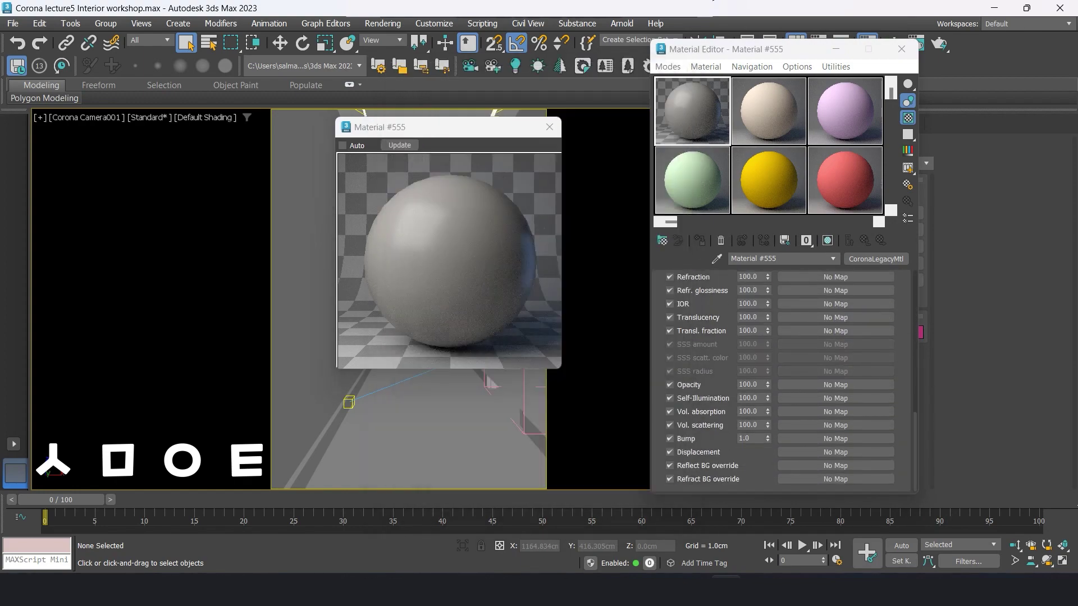
{"action": "scroll", "coordinate": [318, 179], "scroll_direction": "down", "scroll_amount": 2}
{"action": "left_click", "coordinate": [224, 130]}
{"action": "left_click", "coordinate": [485, 295]}
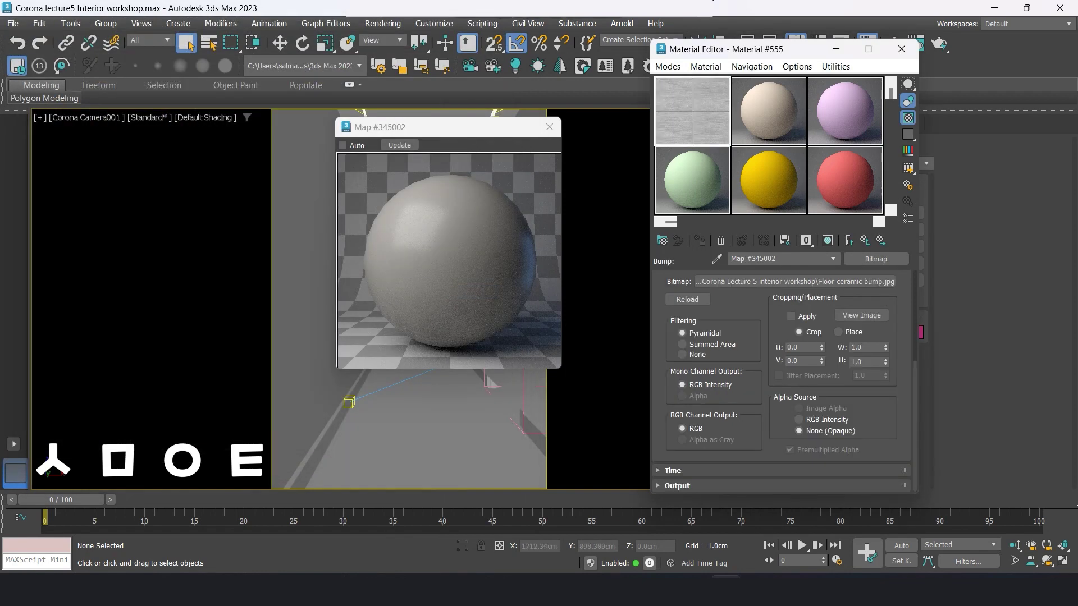
Step: Return to Material #555's parent settings and close the enlarged preview
{"action": "scroll", "coordinate": [780, 381], "scroll_direction": "up", "scroll_amount": 2}
{"action": "scroll", "coordinate": [780, 382], "scroll_direction": "up", "scroll_amount": 2}
{"action": "left_click", "coordinate": [864, 240]}
{"action": "scroll", "coordinate": [780, 381], "scroll_direction": "up", "scroll_amount": 5}
{"action": "left_click", "coordinate": [550, 127]}
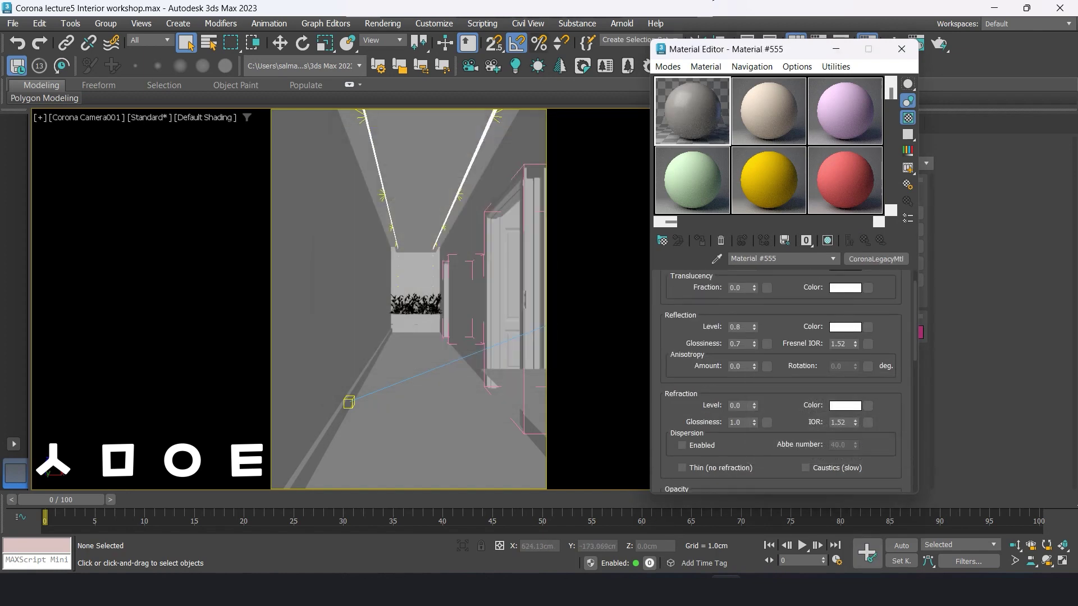
Step: Assign Material #555 to the hallway floor and slide its UVW Map gizmo right to align tiles
{"action": "left_click", "coordinate": [393, 421]}
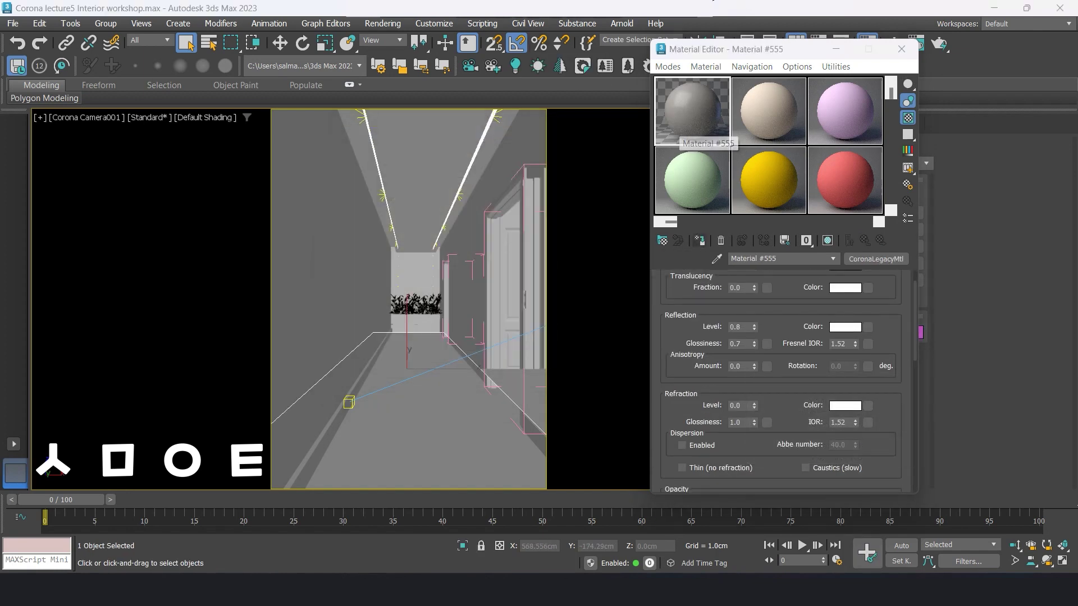
{"action": "left_click", "coordinate": [699, 240]}
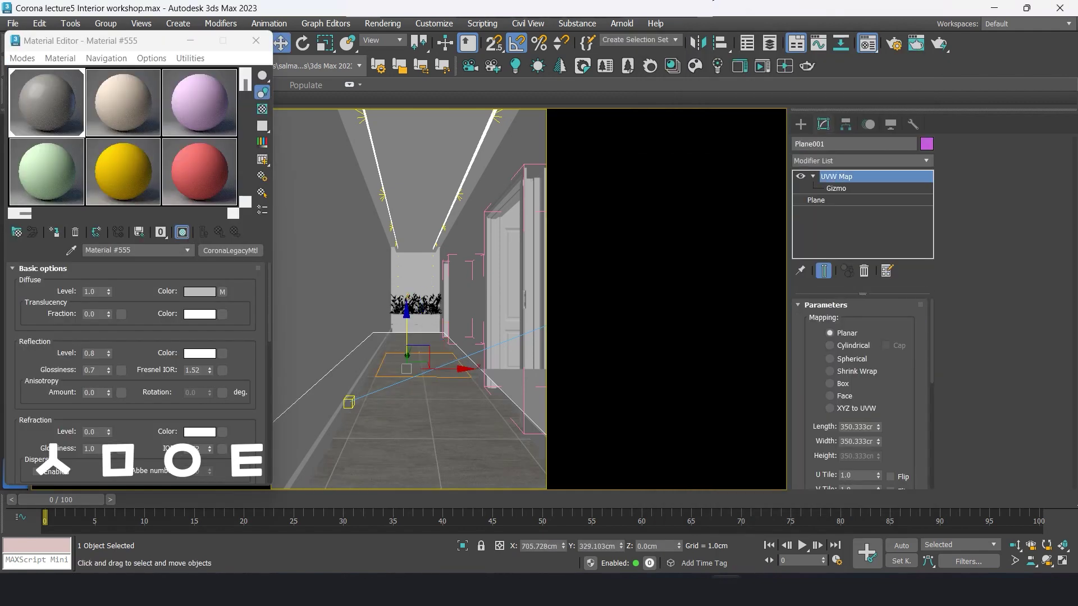
{"action": "key", "text": "1"}
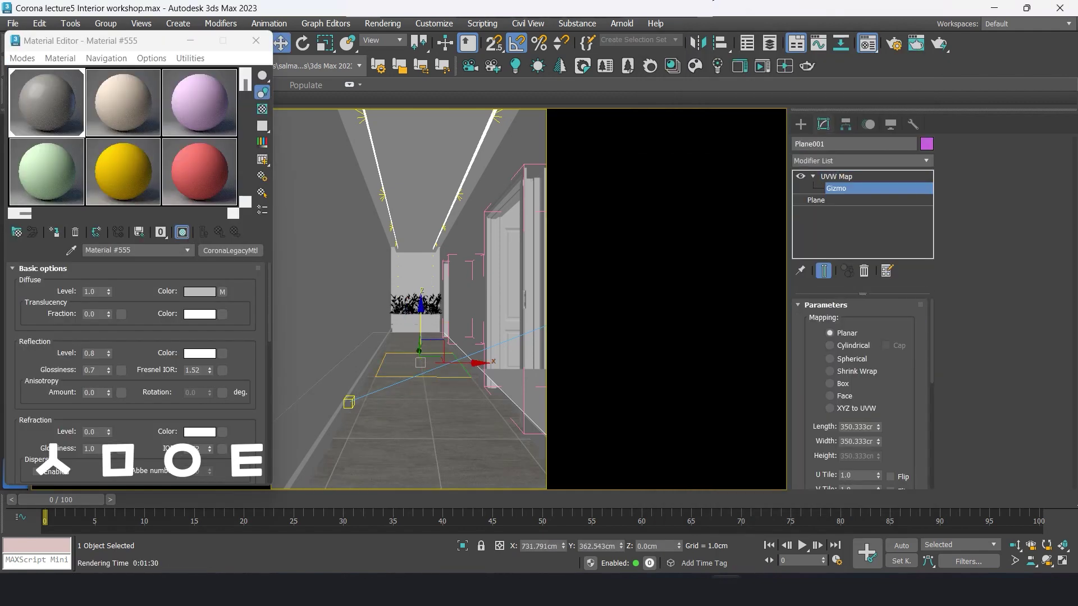
{"action": "left_click_drag", "start_coordinate": [420, 362], "coordinate": [455, 366]}
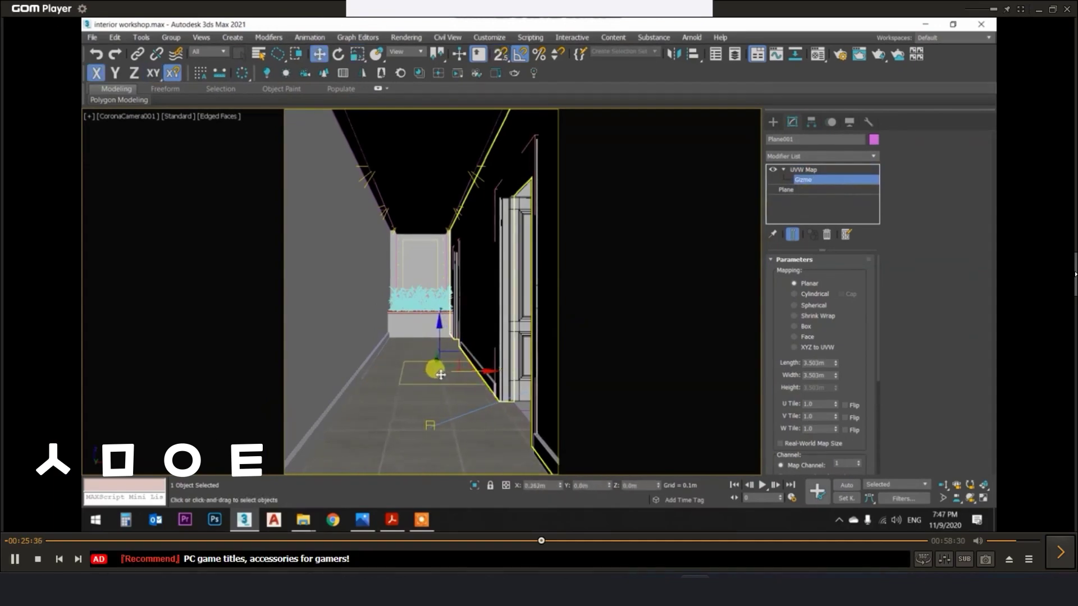
Step: Skip the reference tutorial forward to its render settings, pause it, and return to 3ds Max
{"action": "key", "text": "space"}
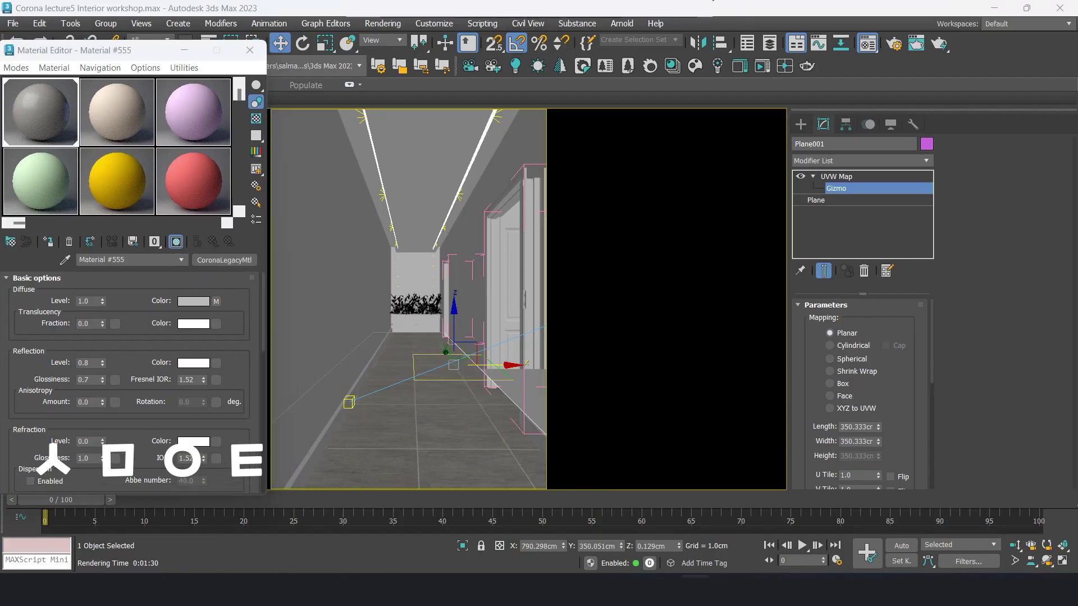
{"action": "key", "text": "space"}
{"action": "key", "text": "Right"}
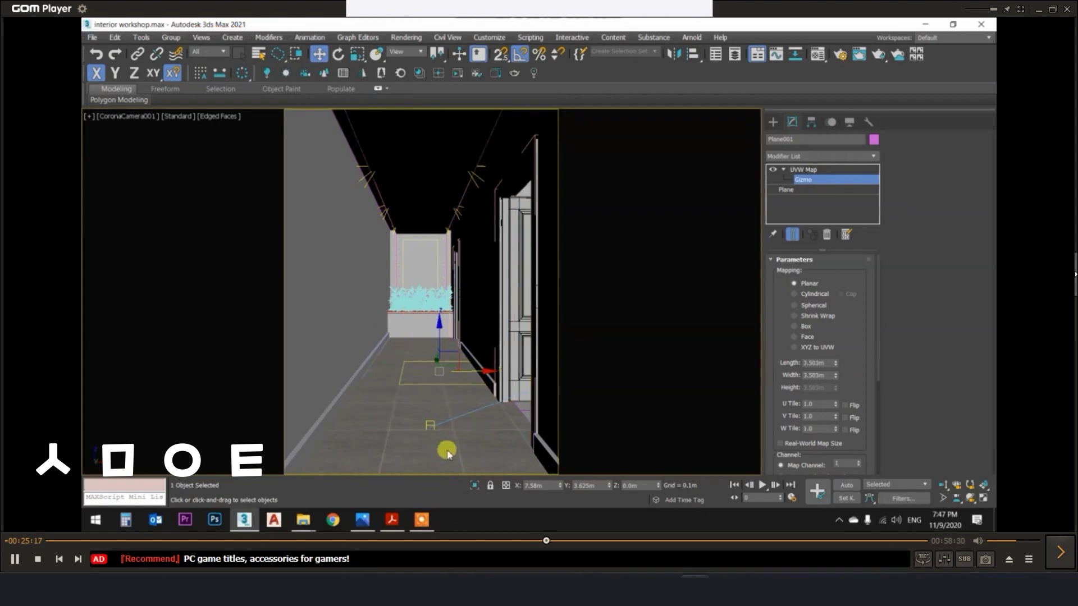
{"action": "key", "text": "Right"}
{"action": "key", "text": "Right"}
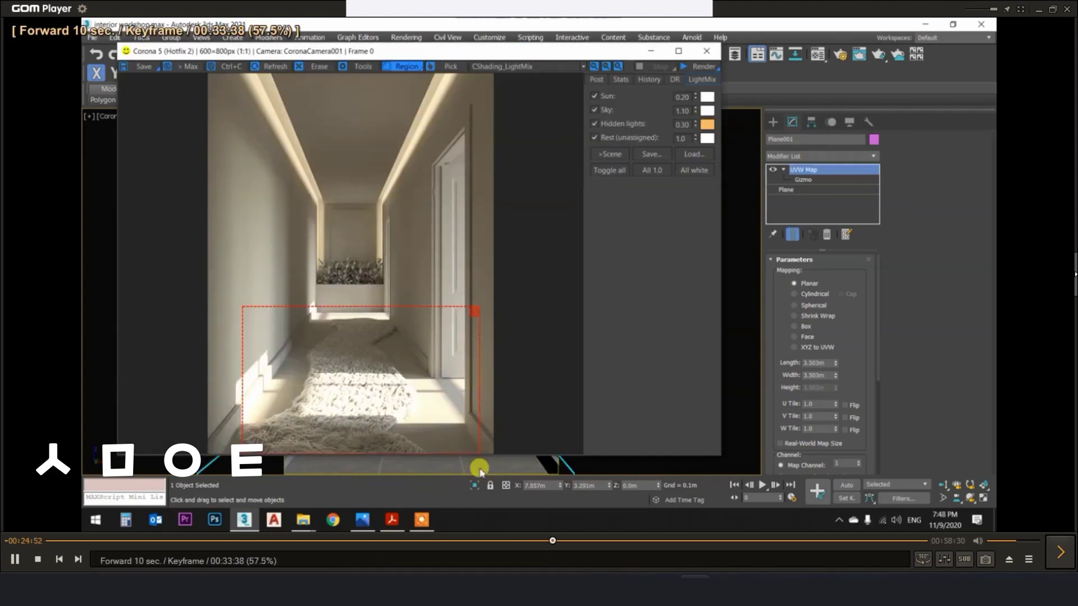
{"action": "key", "text": "Right"}
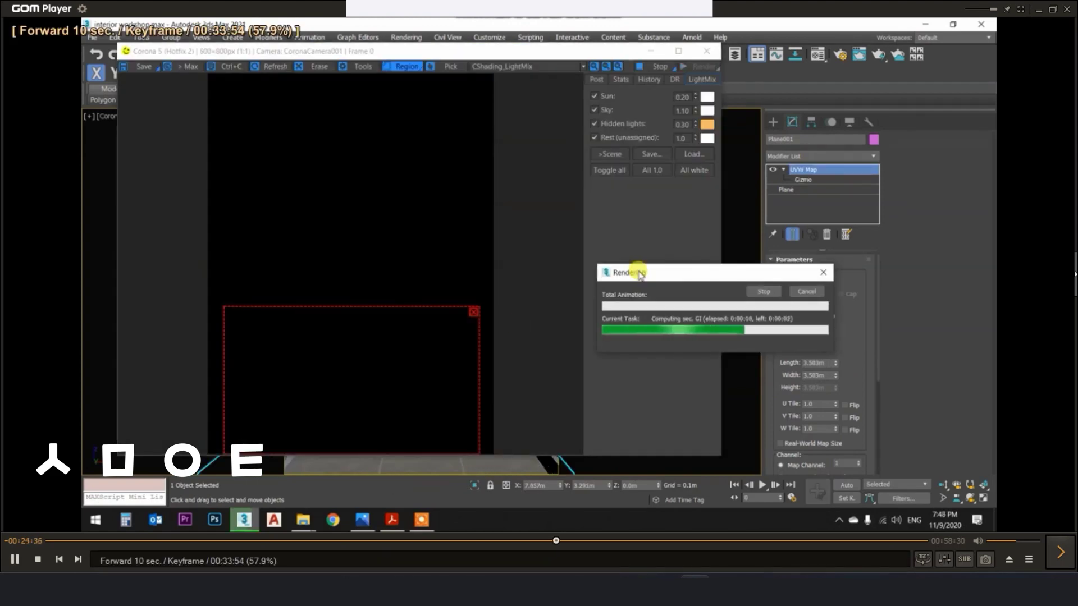
{"action": "key", "text": "Right"}
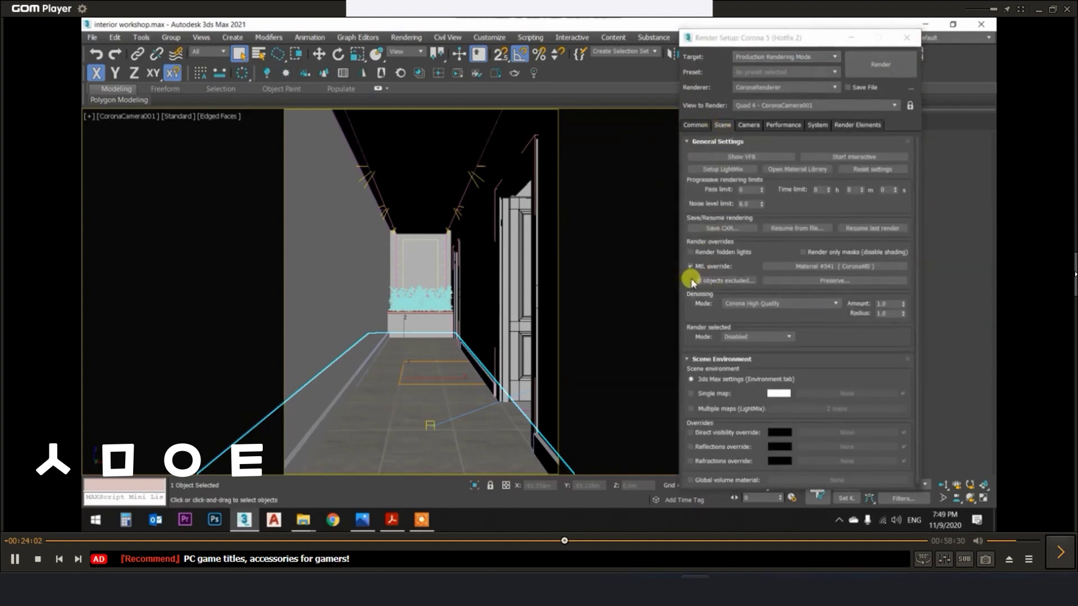
{"action": "key", "text": "space"}
{"action": "key", "text": "alt+Tab"}
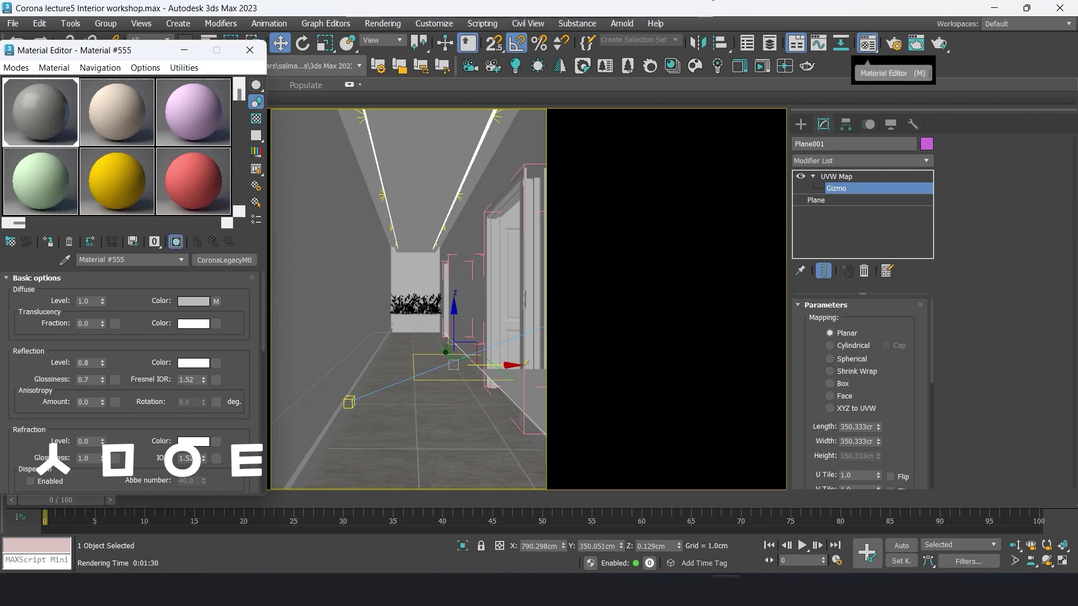
Step: Render the hallway camera view with Corona, then close the render windows and move the Material Editor right
{"action": "mouse_move", "coordinate": [73, 50]}
{"action": "left_mouse_down"}
{"action": "mouse_move", "coordinate": [517, 63]}
{"action": "mouse_move", "coordinate": [94, 58]}
{"action": "left_mouse_up"}
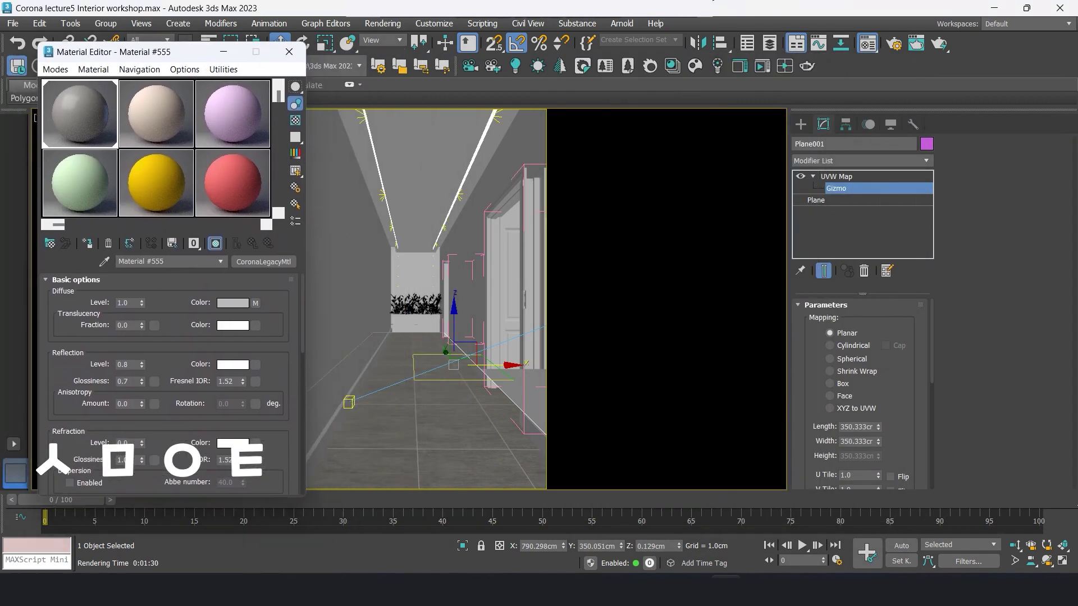
{"action": "left_click", "coordinate": [893, 44]}
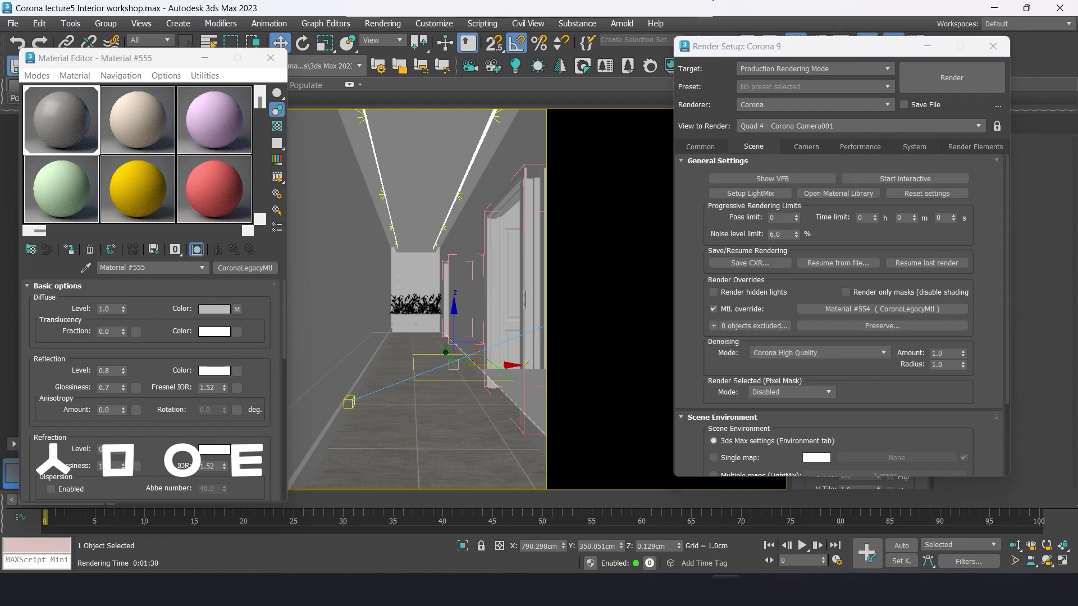
{"action": "left_click", "coordinate": [951, 77]}
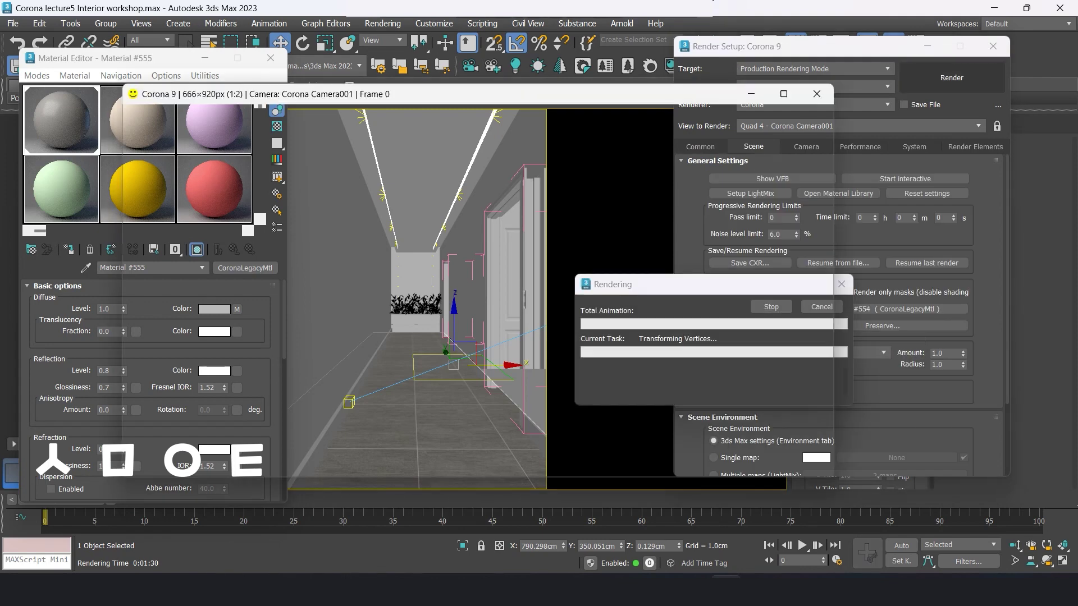
{"action": "scroll", "coordinate": [397, 298], "scroll_direction": "up", "scroll_amount": 1}
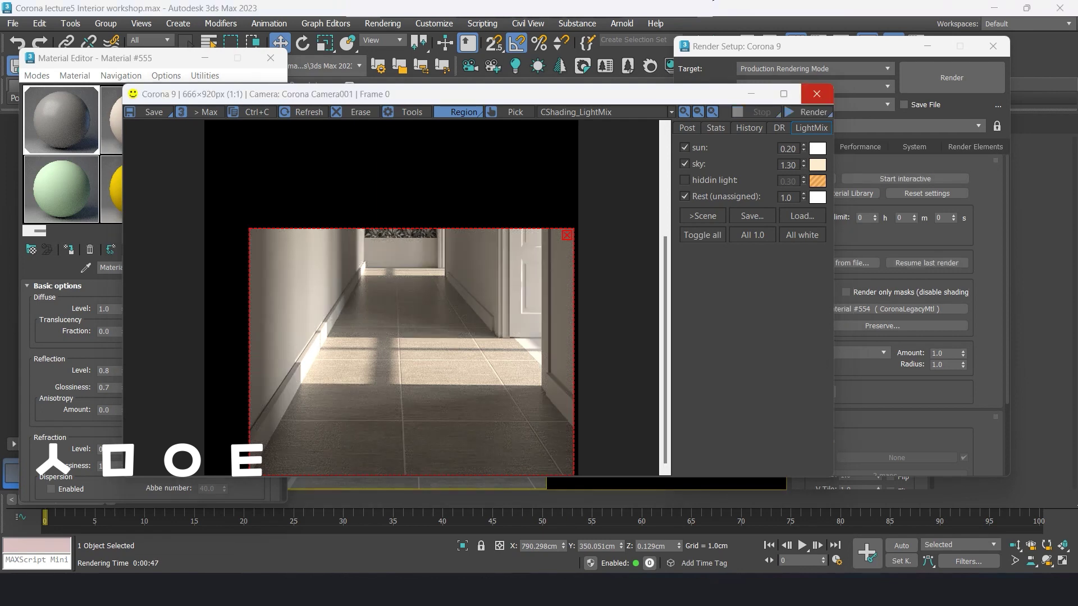
{"action": "left_click", "coordinate": [817, 93]}
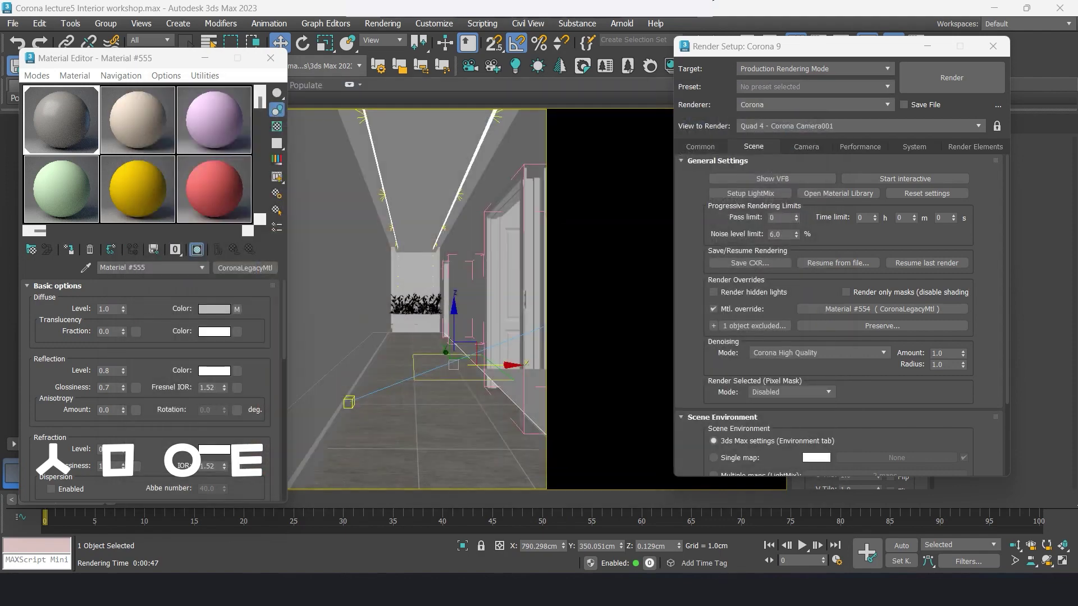
{"action": "left_click", "coordinate": [993, 46]}
{"action": "mouse_move", "coordinate": [141, 58]}
{"action": "left_mouse_down"}
{"action": "mouse_move", "coordinate": [818, 53]}
{"action": "mouse_move", "coordinate": [743, 41]}
{"action": "left_mouse_up"}
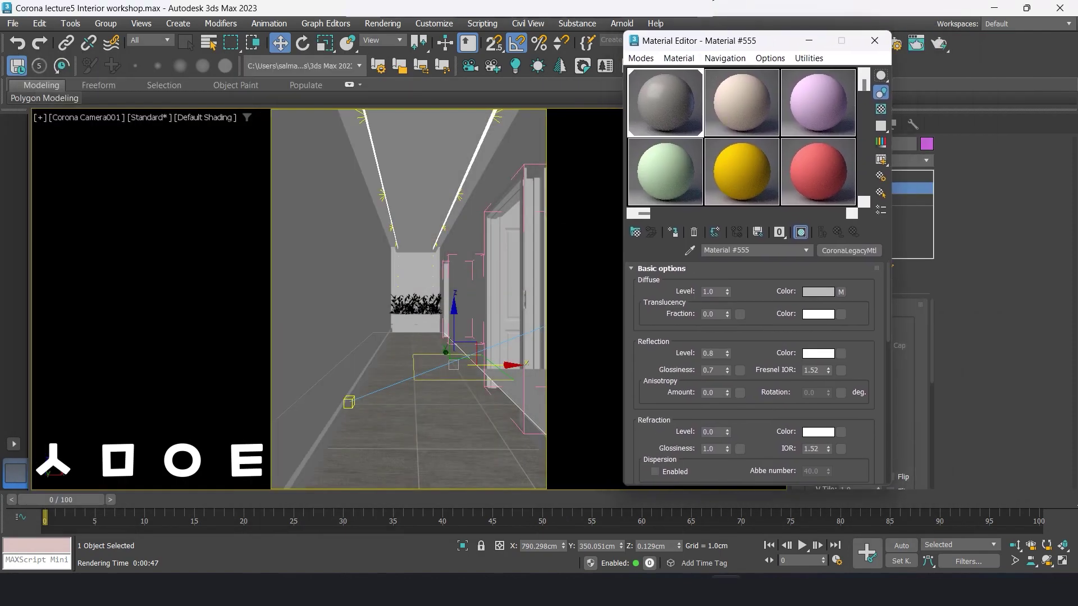
Step: Make the second slot a CoronaLegacyMtl with a Bitmap in its diffuse colour
{"action": "left_click", "coordinate": [742, 103]}
{"action": "left_click", "coordinate": [849, 251]}
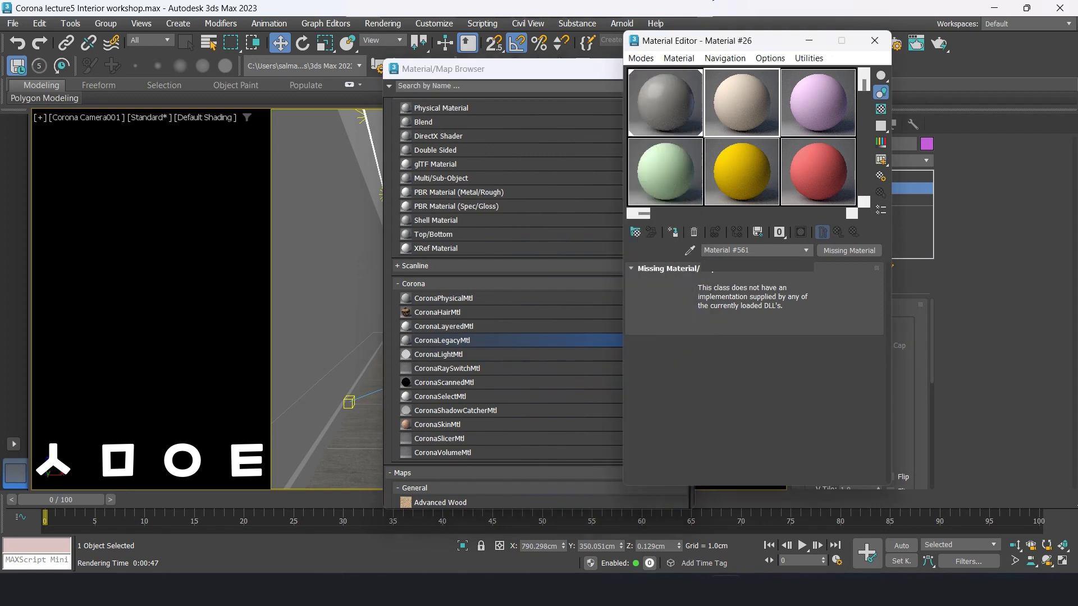
{"action": "double_click", "coordinate": [441, 340]}
{"action": "left_click", "coordinate": [840, 292]}
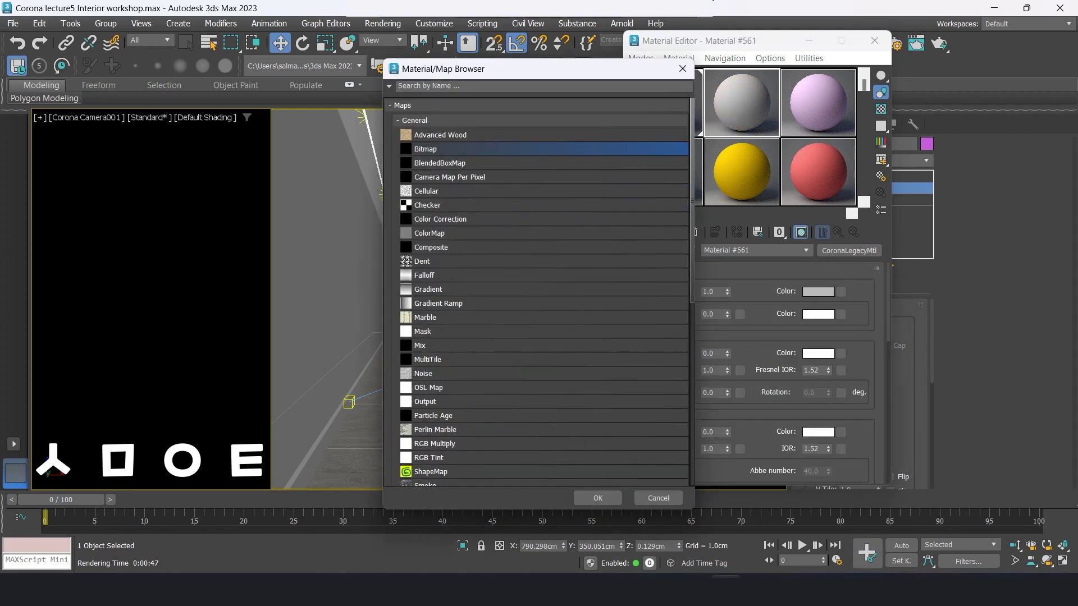
{"action": "double_click", "coordinate": [425, 149]}
Step: Load Wallpapaer.jpg as the diffuse map, return to the parent, and close the material browser
{"action": "scroll", "coordinate": [300, 183], "scroll_direction": "down", "scroll_amount": 3}
{"action": "scroll", "coordinate": [300, 182], "scroll_direction": "down", "scroll_amount": 3}
{"action": "left_click", "coordinate": [134, 233]}
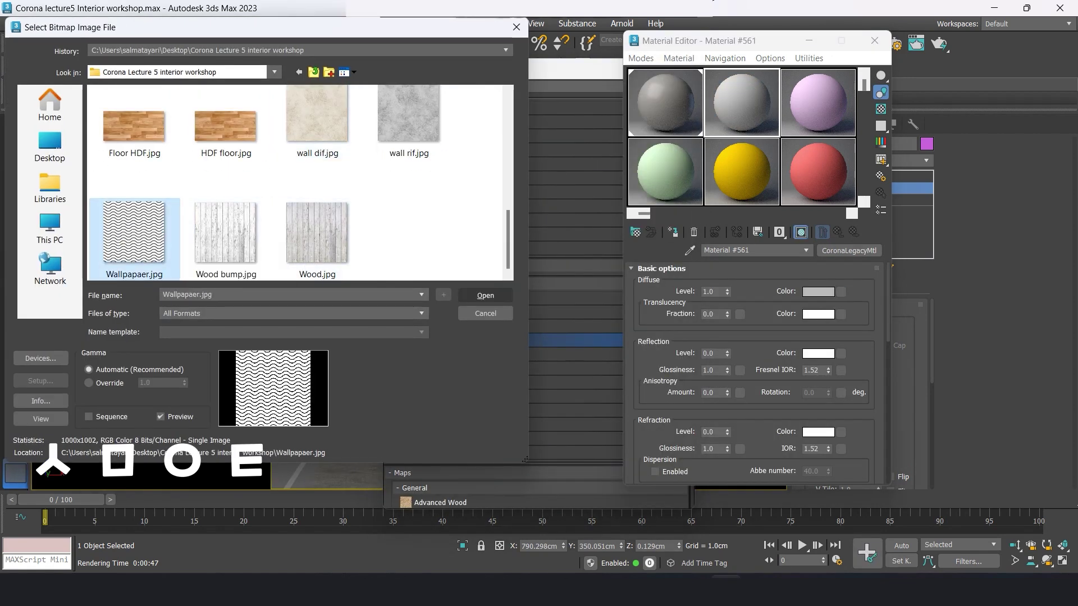
{"action": "left_click", "coordinate": [485, 296]}
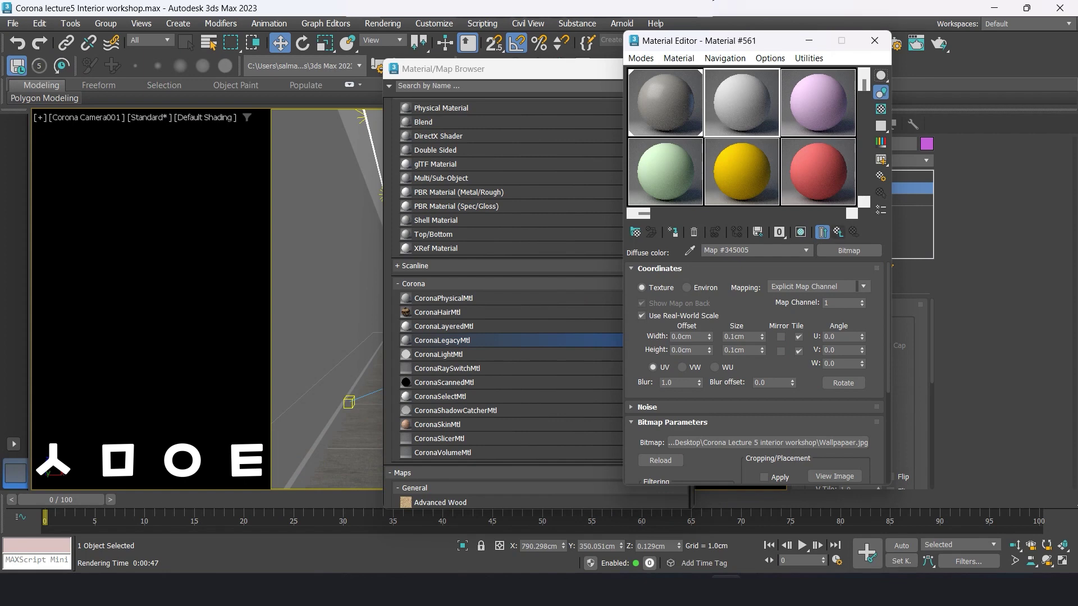
{"action": "left_click", "coordinate": [822, 231]}
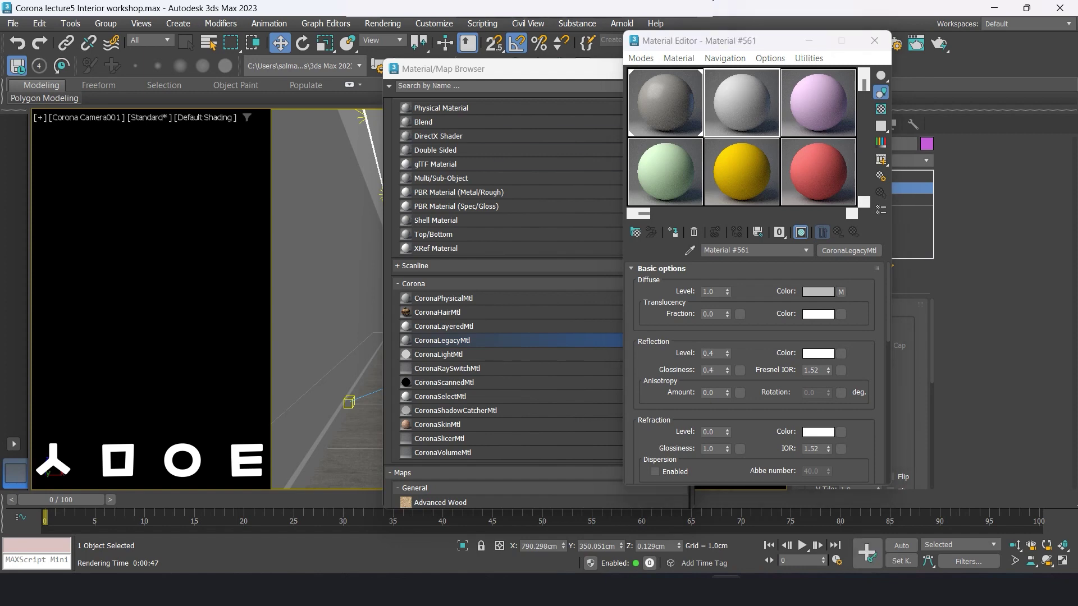
{"action": "left_click_drag", "start_coordinate": [449, 69], "coordinate": [332, 66]}
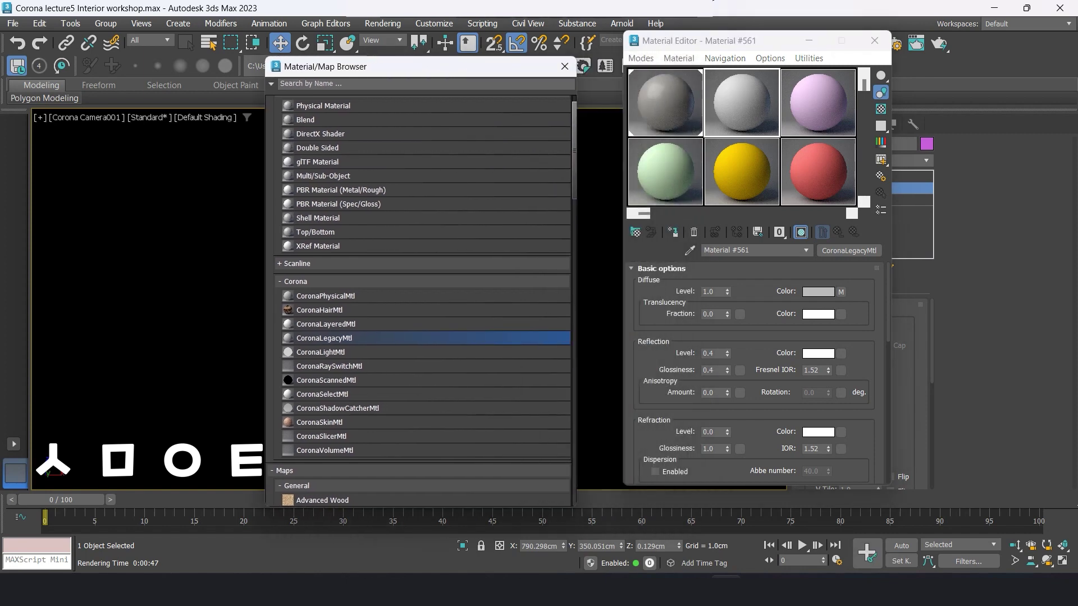
{"action": "key", "text": "Escape"}
{"action": "left_click_drag", "start_coordinate": [701, 40], "coordinate": [769, 38]}
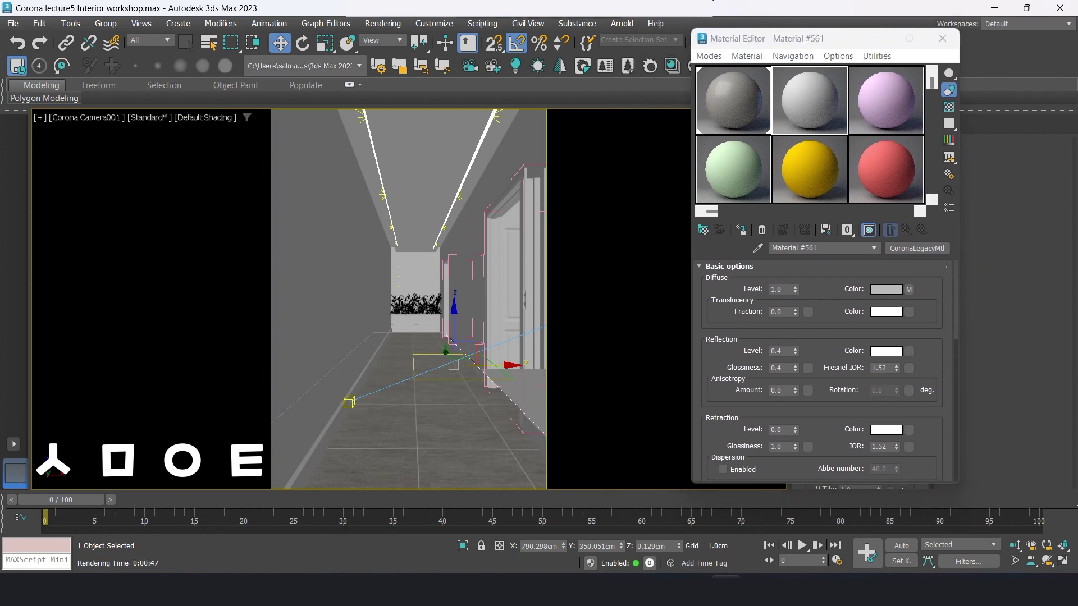
Step: Turn off the safe frame and switch between the Perspective and corridor camera views
{"action": "key", "text": "shift+f"}
{"action": "key", "text": "p"}
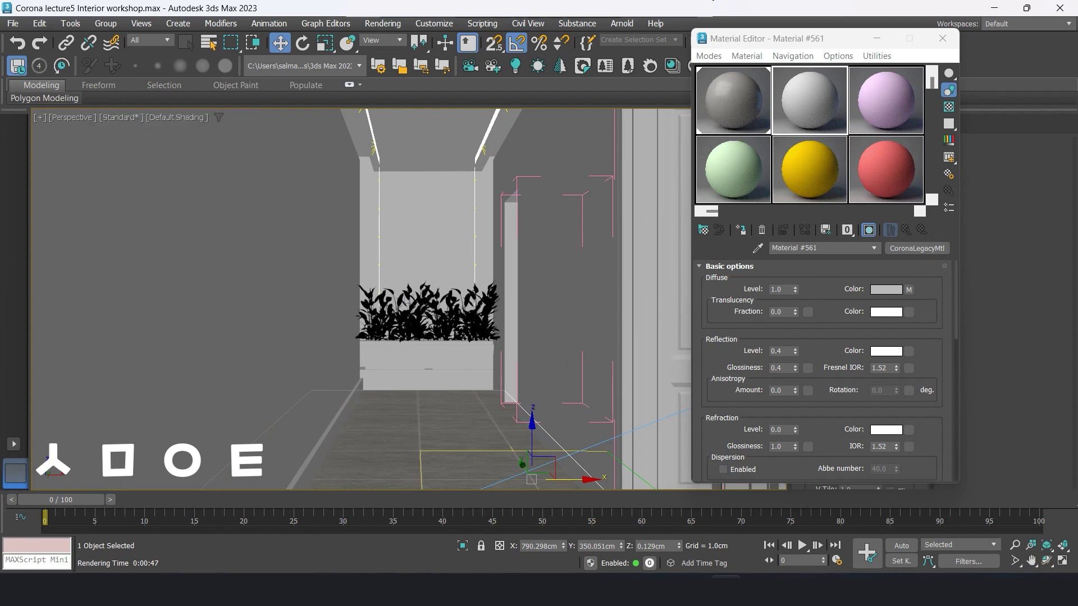
{"action": "scroll", "coordinate": [359, 297], "scroll_direction": "down", "scroll_amount": 5}
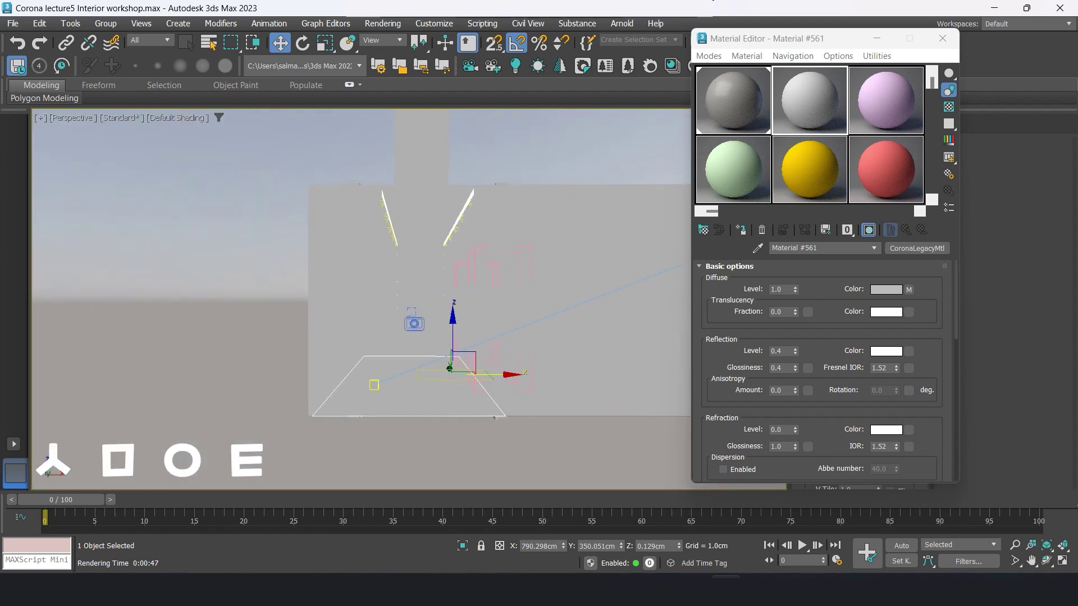
{"action": "key", "text": "c"}
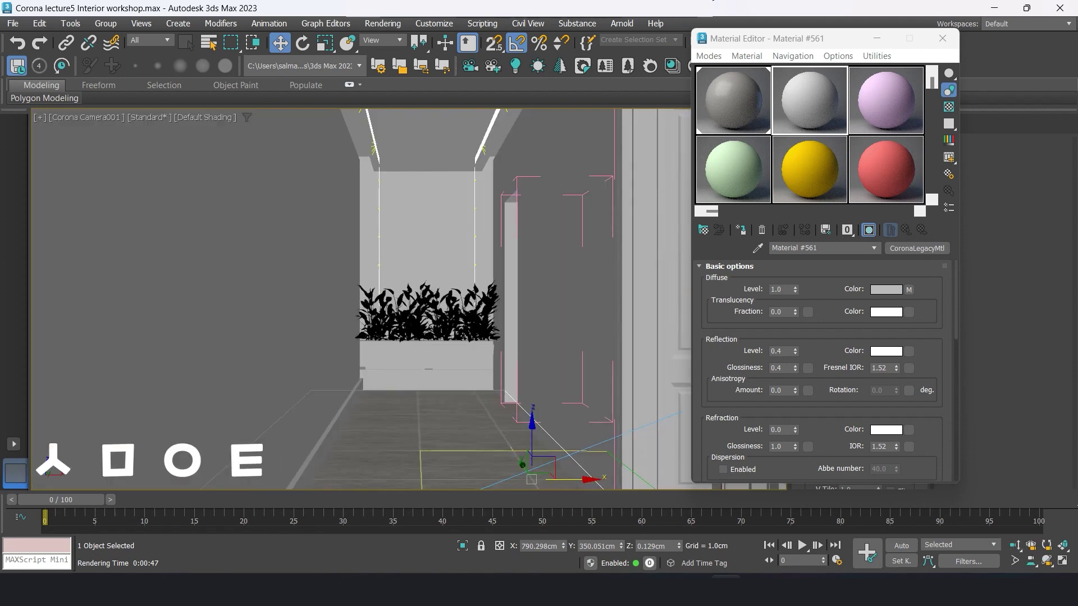
{"action": "mouse_move", "coordinate": [758, 39]}
{"action": "left_mouse_down"}
{"action": "mouse_move", "coordinate": [501, 46]}
{"action": "mouse_move", "coordinate": [750, 63]}
{"action": "left_mouse_up"}
Step: Select both hallway walls, isolate them, and assign wallpaper Material #561 to them
{"action": "left_click", "coordinate": [186, 43]}
{"action": "left_click", "coordinate": [354, 269]}
{"action": "left_click", "coordinate": [520, 303], "text": "ctrl"}
{"action": "right_click", "coordinate": [542, 284]}
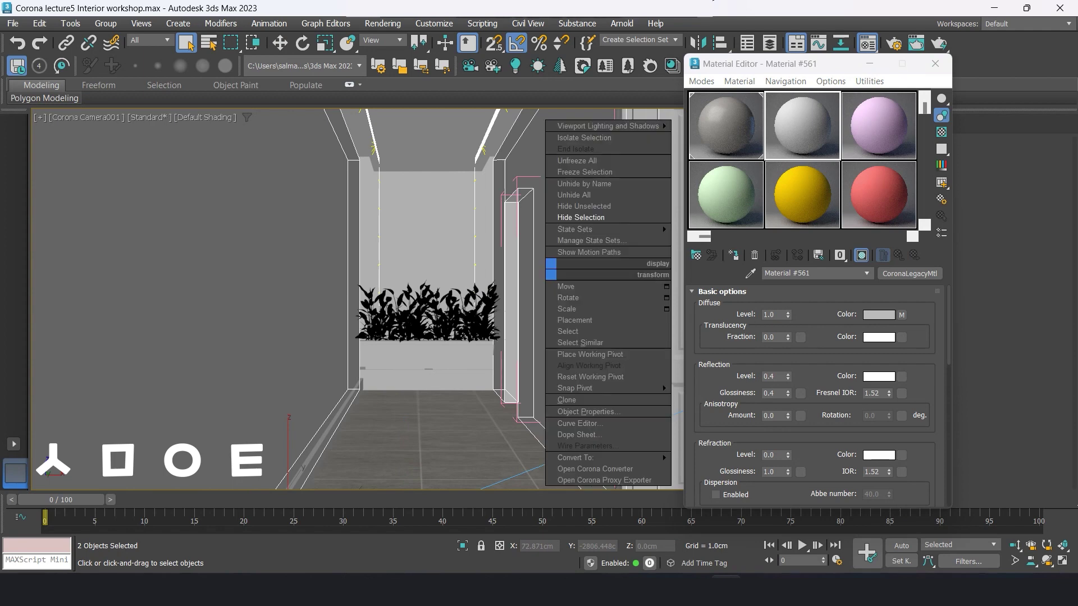
{"action": "key", "text": "alt+q"}
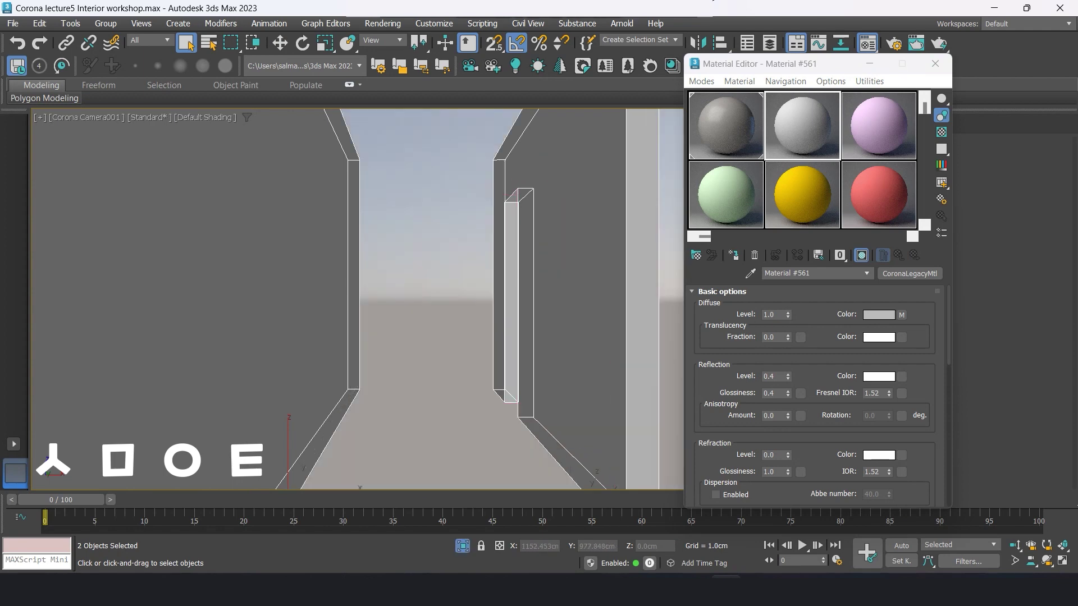
{"action": "left_click", "coordinate": [733, 255]}
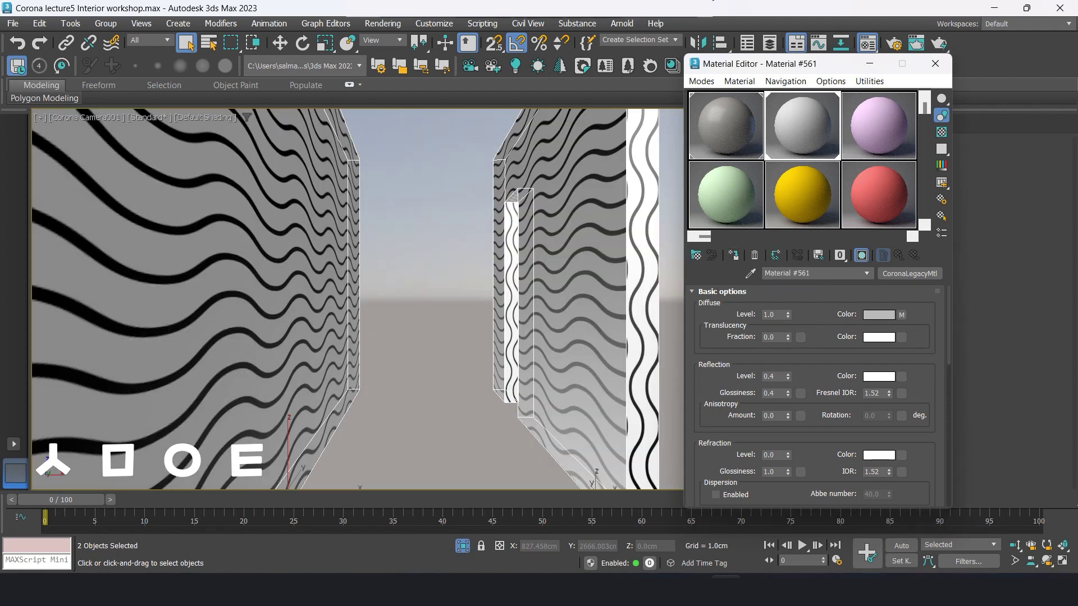
{"action": "left_click_drag", "start_coordinate": [842, 63], "coordinate": [120, 61]}
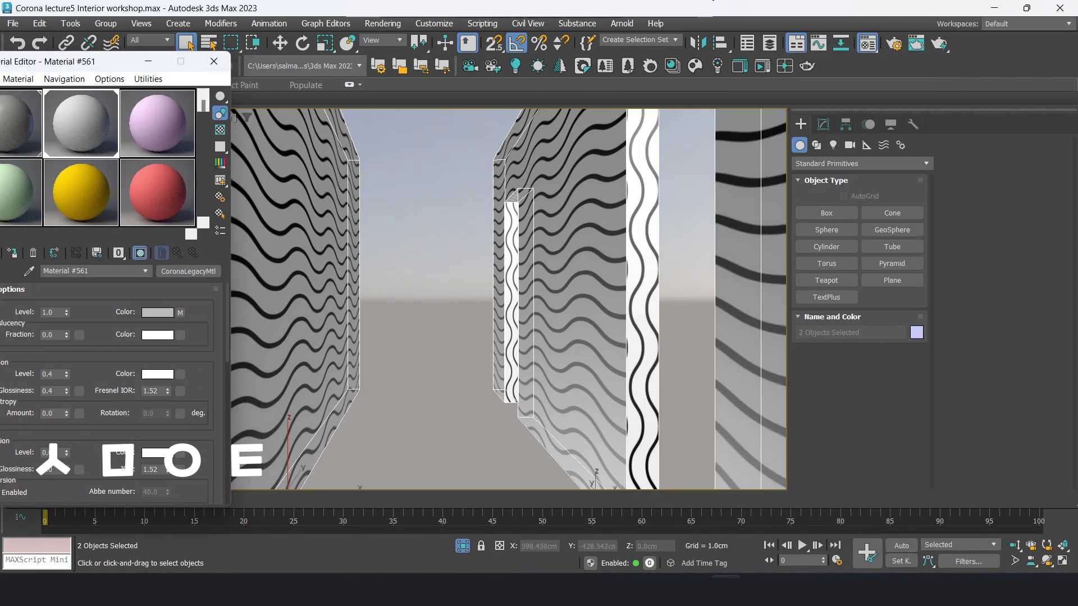
Step: Adjust the camera field of view, then frame and orbit the isolated walls in Perspective
{"action": "right_click", "coordinate": [488, 401]}
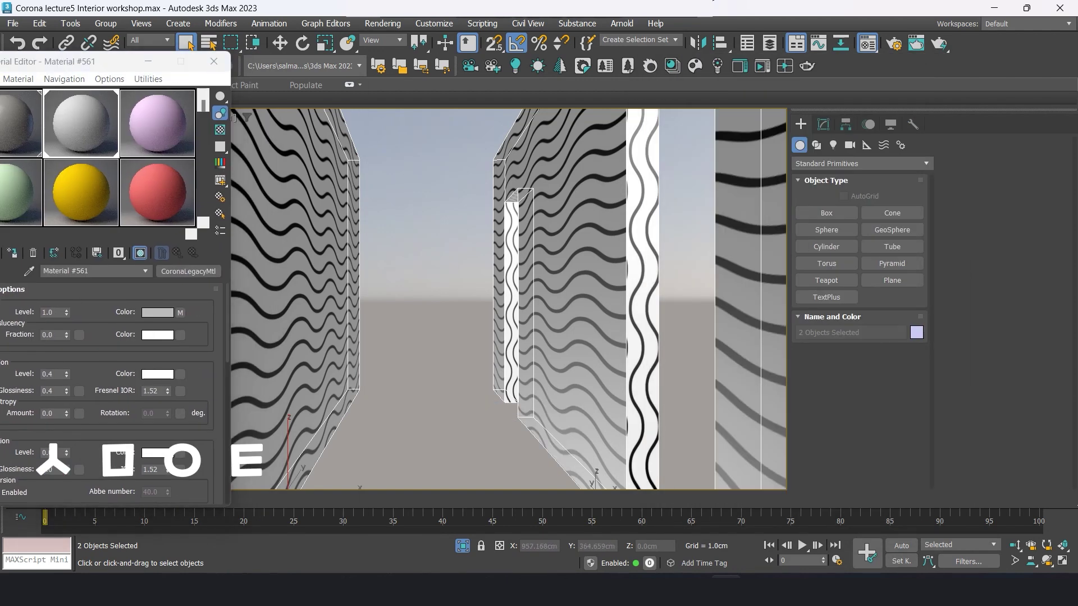
{"action": "left_click_drag", "start_coordinate": [427, 281], "coordinate": [427, 224]}
{"action": "left_click_drag", "start_coordinate": [67, 61], "coordinate": [787, 148]}
{"action": "left_click_drag", "start_coordinate": [393, 281], "coordinate": [393, 225]}
{"action": "key", "text": "p"}
{"action": "key", "text": "z"}
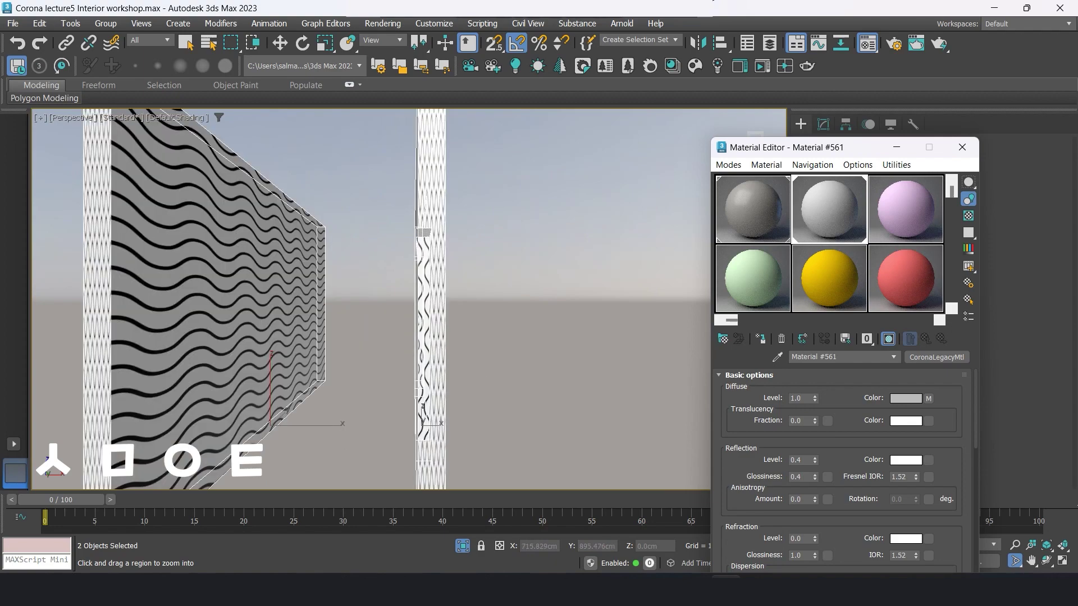
{"action": "key", "text": "ctrl+r"}
{"action": "left_click_drag", "start_coordinate": [426, 298], "coordinate": [365, 301]}
{"action": "left_click_drag", "start_coordinate": [814, 147], "coordinate": [124, 59]}
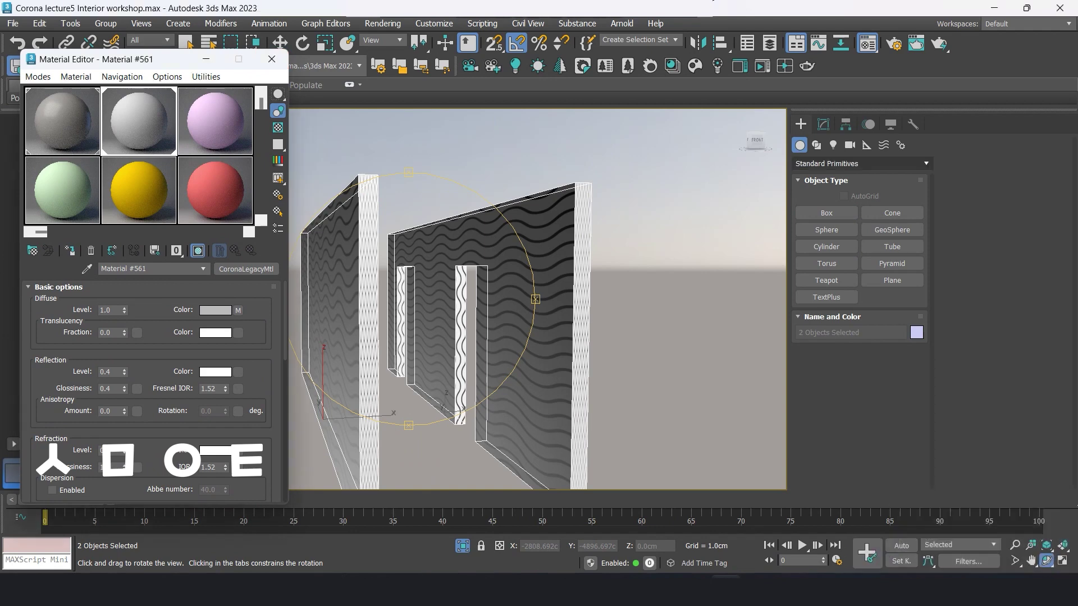
{"action": "left_click", "coordinate": [823, 124]}
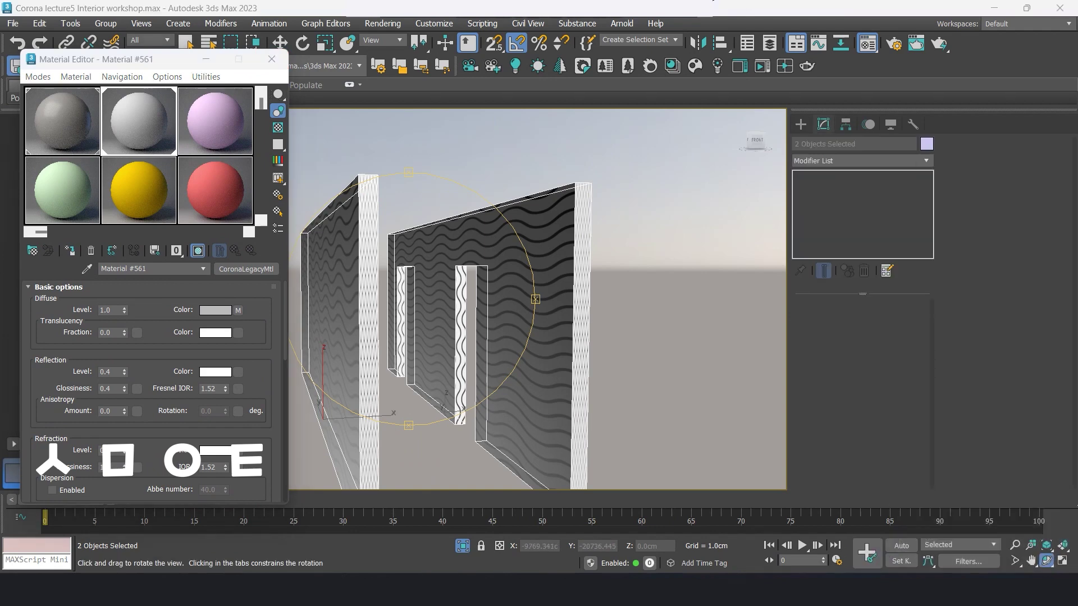
Step: Select only the door wall Box003 and add a UVW Map modifier to it
{"action": "left_click", "coordinate": [185, 42]}
{"action": "left_click", "coordinate": [512, 405]}
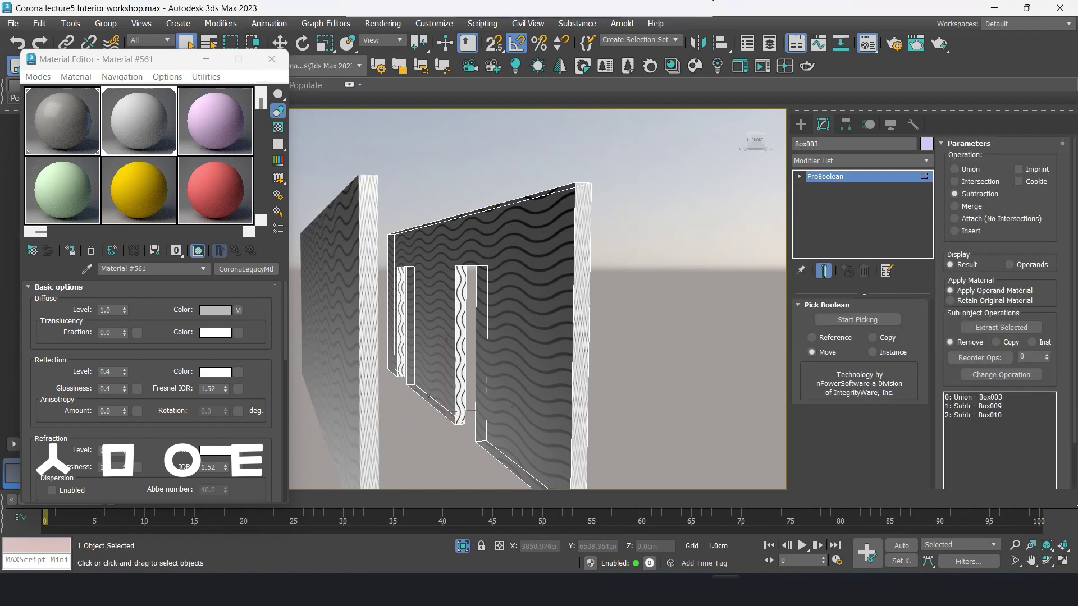
{"action": "left_click", "coordinate": [331, 337], "text": "ctrl"}
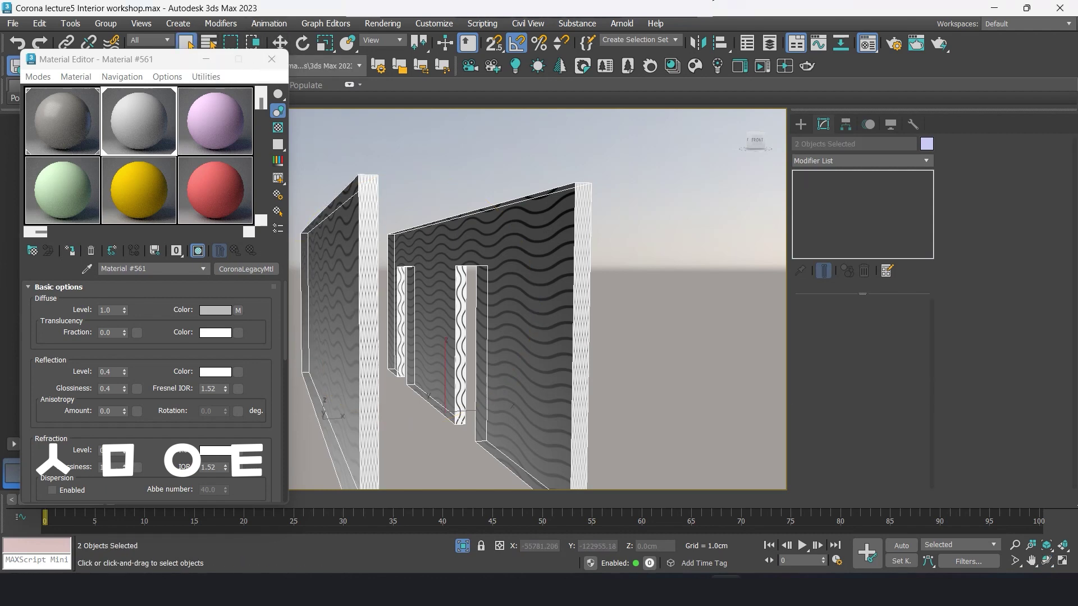
{"action": "key", "text": "ctrl+z"}
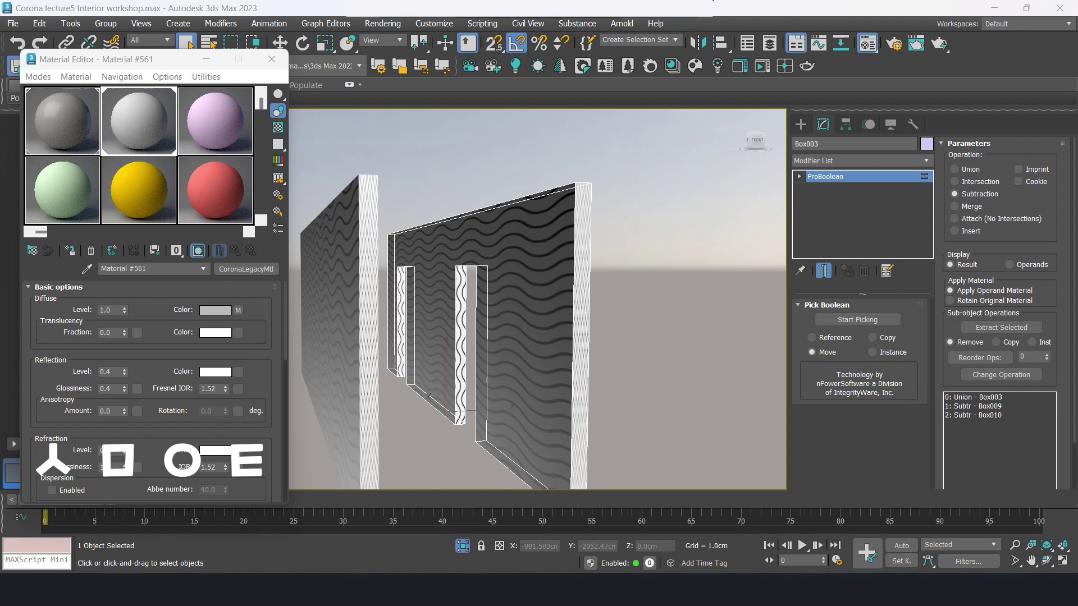
{"action": "left_click", "coordinate": [859, 160]}
{"action": "type", "text": "Unwrap UVW"}
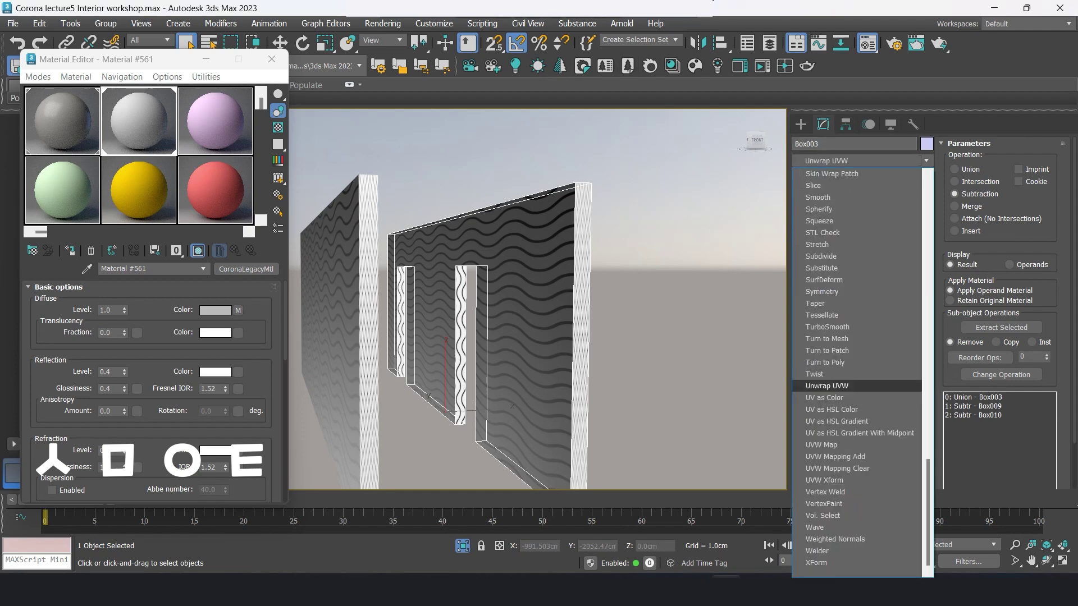
{"action": "left_click", "coordinate": [821, 444]}
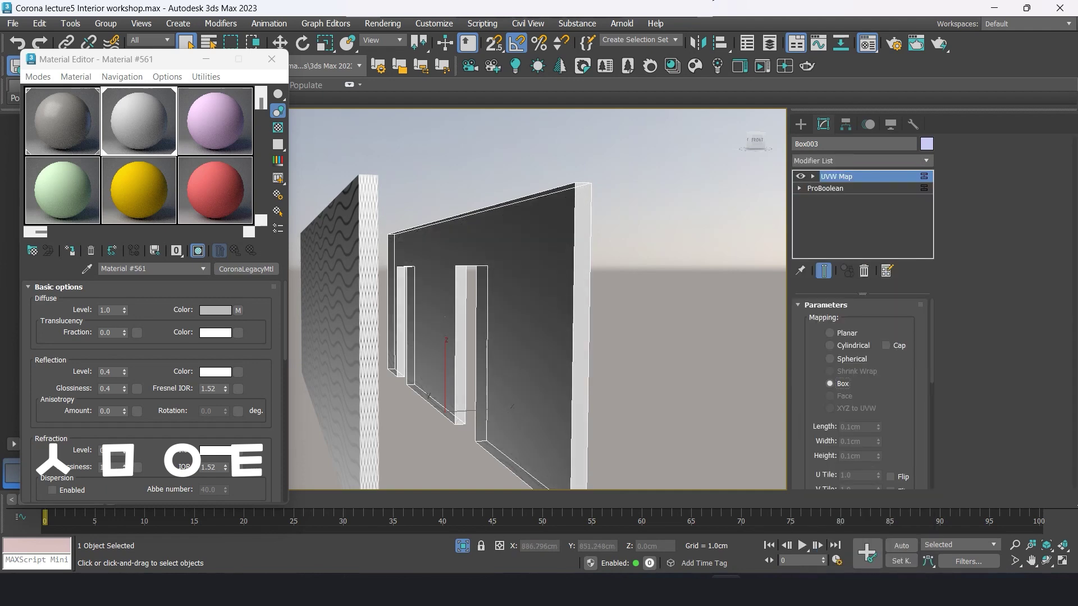
Step: Recentre the view on the walls and assign the wallpaper material to Box003
{"action": "scroll", "coordinate": [537, 298], "scroll_direction": "up", "scroll_amount": 2}
{"action": "scroll", "coordinate": [537, 299], "scroll_direction": "down", "scroll_amount": 4}
{"action": "mouse_move", "coordinate": [537, 299]}
{"action": "middle_mouse_down"}
{"action": "mouse_move", "coordinate": [556, 331]}
{"action": "mouse_move", "coordinate": [460, 309]}
{"action": "middle_mouse_up"}
{"action": "scroll", "coordinate": [556, 331], "scroll_direction": "up", "scroll_amount": 3}
{"action": "scroll", "coordinate": [556, 331], "scroll_direction": "down", "scroll_amount": 4}
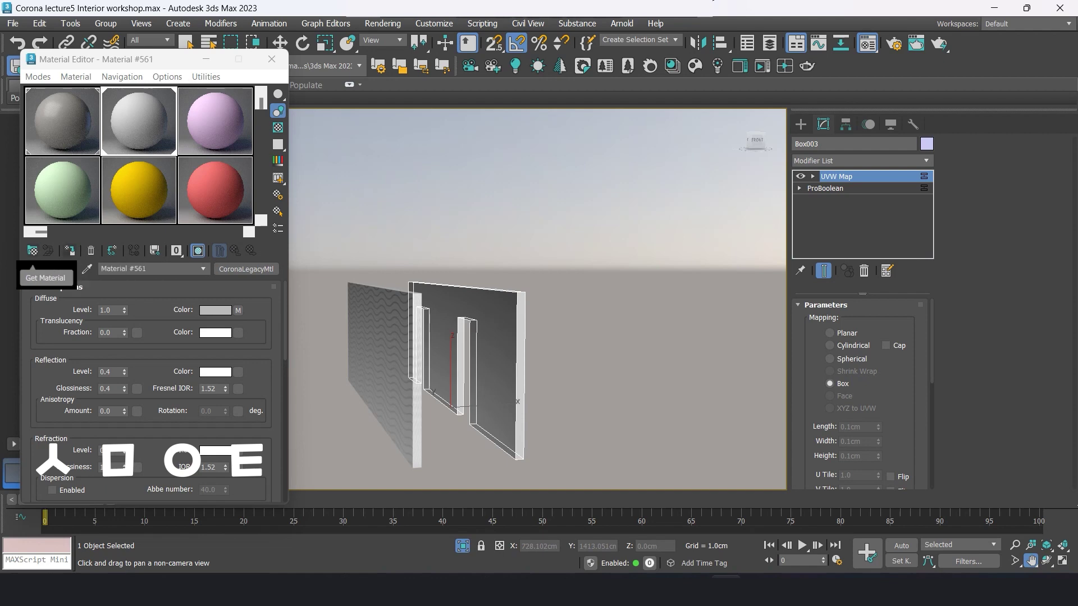
{"action": "left_click", "coordinate": [69, 251]}
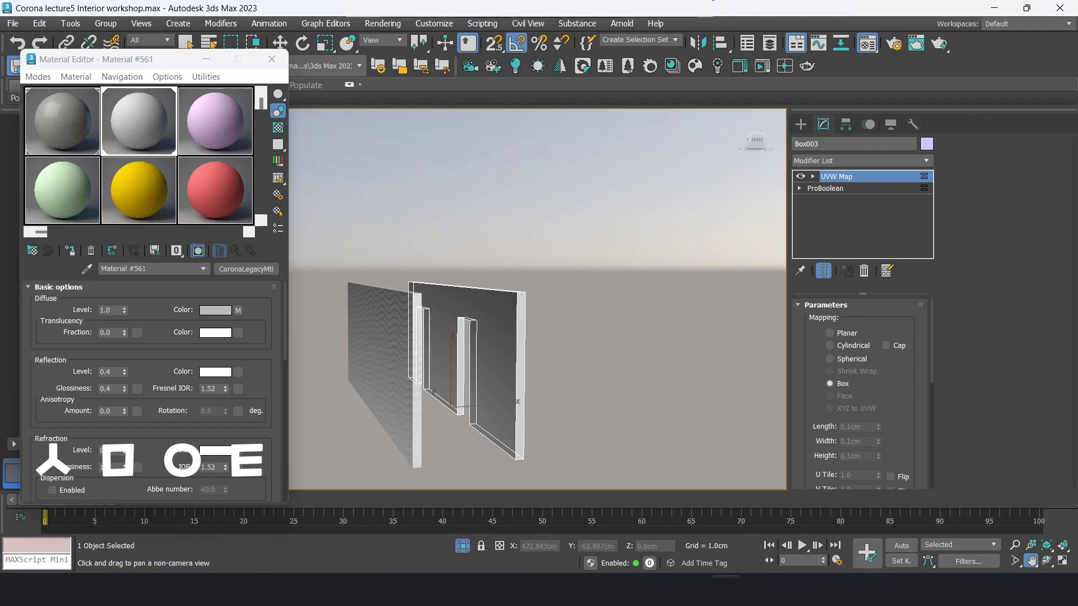
{"action": "scroll", "coordinate": [432, 365], "scroll_direction": "up", "scroll_amount": 3}
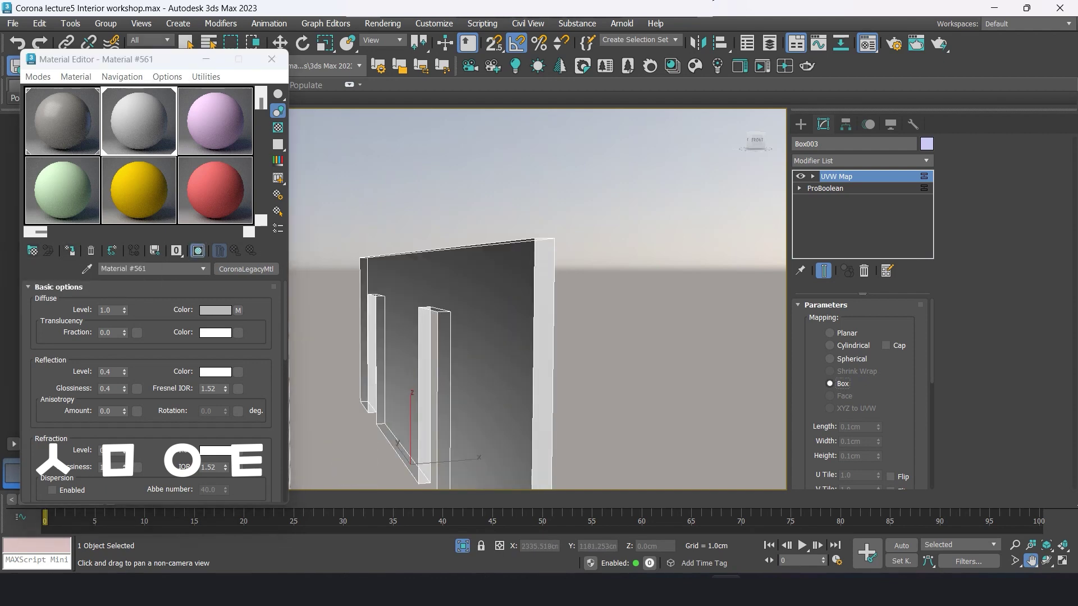
{"action": "scroll", "coordinate": [488, 365], "scroll_direction": "down", "scroll_amount": 4}
{"action": "key", "text": "q"}
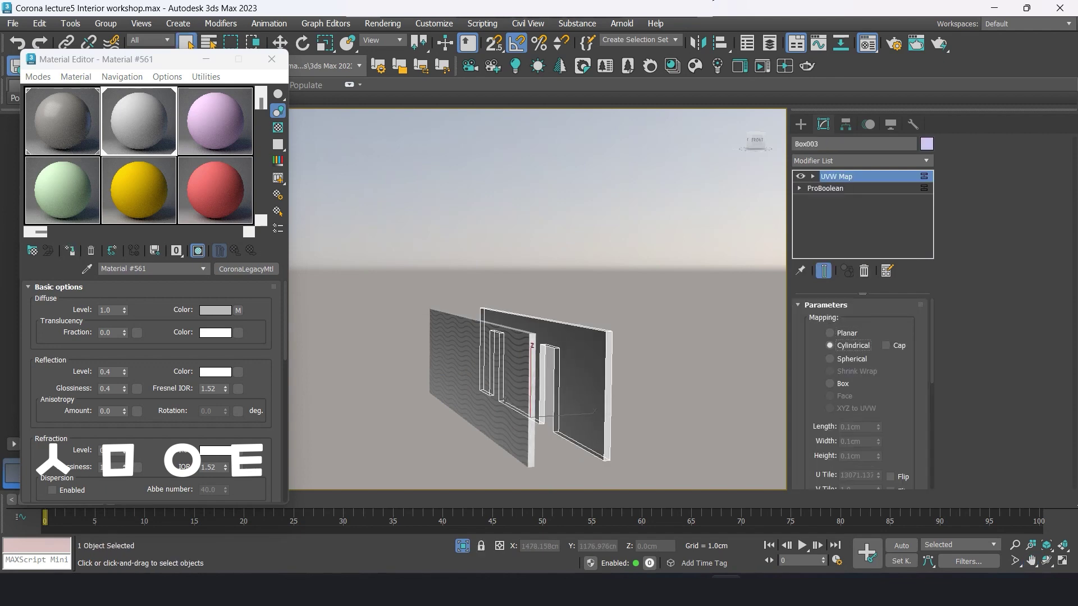
Step: Nudge Box003's UVW Map gizmo slightly along Y, exit the gizmo, and switch to Box004
{"action": "scroll", "coordinate": [537, 315], "scroll_direction": "up", "scroll_amount": 2}
{"action": "scroll", "coordinate": [537, 314], "scroll_direction": "up", "scroll_amount": 2}
{"action": "scroll", "coordinate": [538, 315], "scroll_direction": "up", "scroll_amount": 2}
{"action": "scroll", "coordinate": [538, 314], "scroll_direction": "down", "scroll_amount": 2}
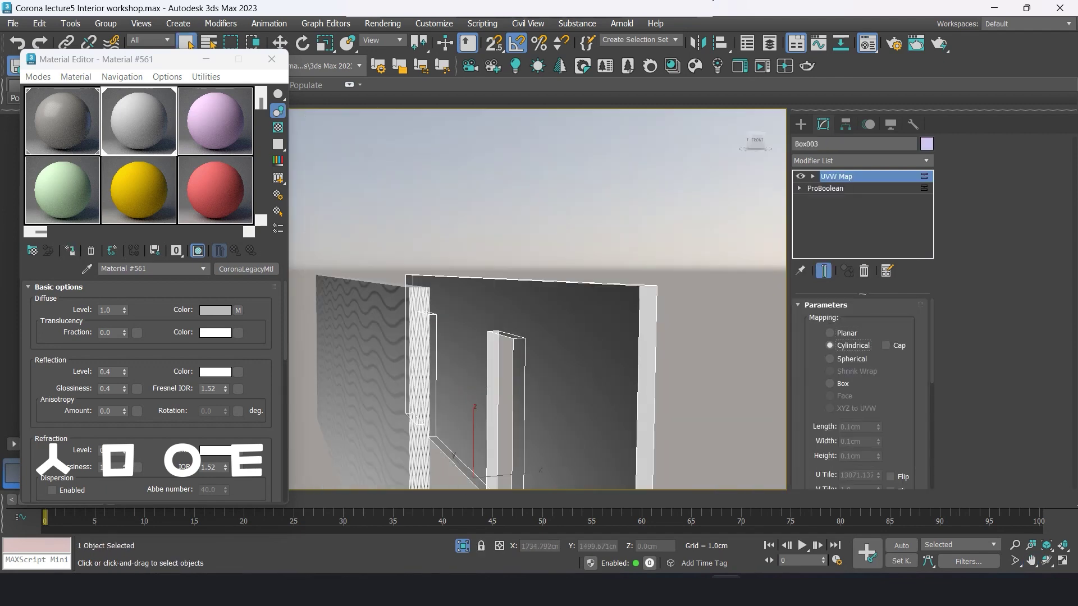
{"action": "scroll", "coordinate": [553, 314], "scroll_direction": "down", "scroll_amount": 2}
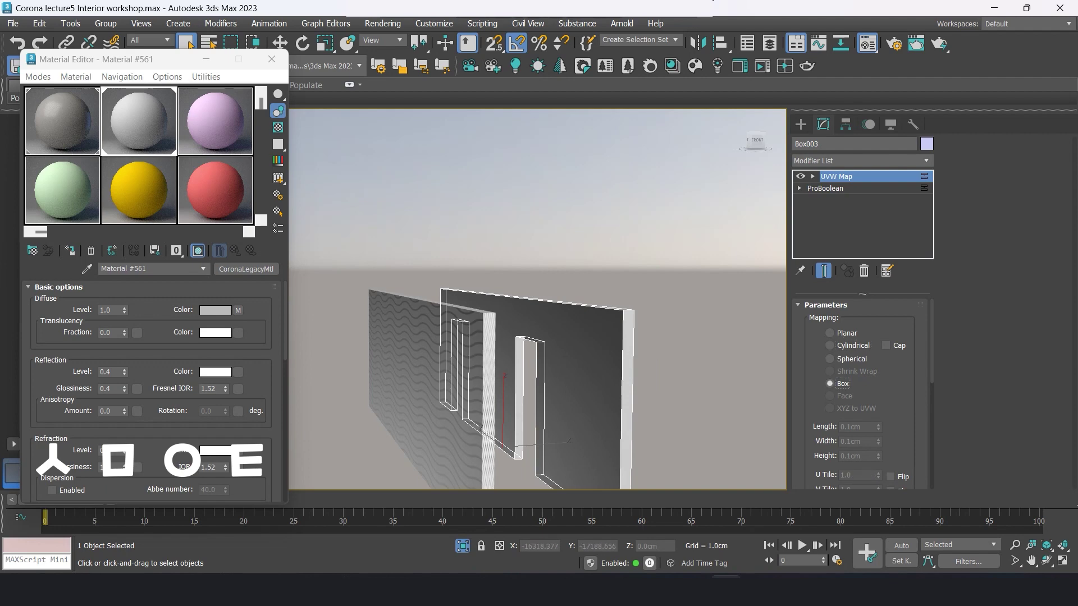
{"action": "key", "text": "1"}
{"action": "key", "text": "w"}
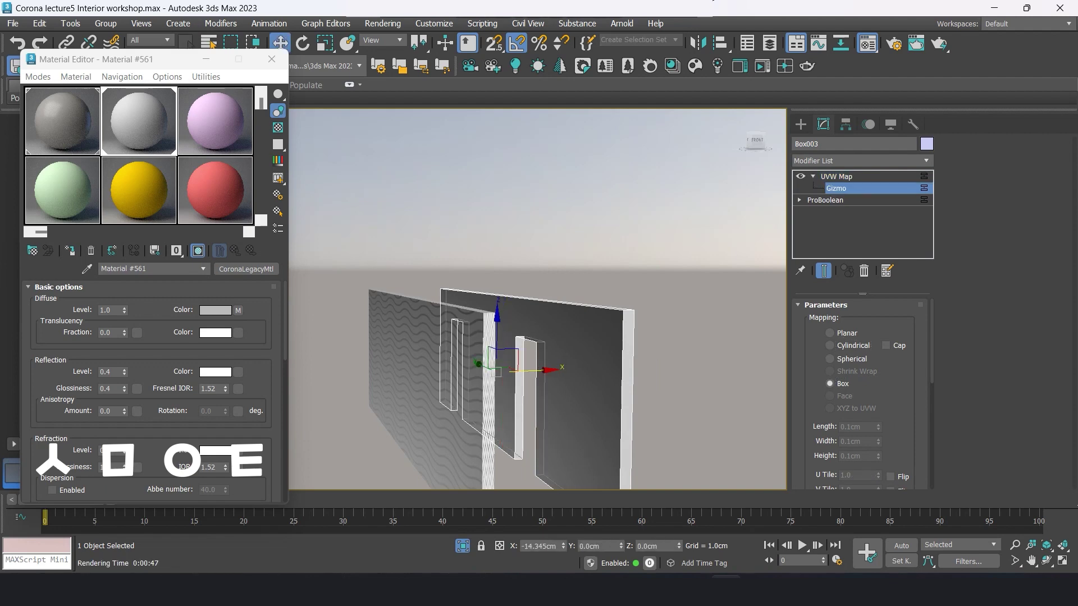
{"action": "scroll", "coordinate": [541, 329], "scroll_direction": "down", "scroll_amount": 3}
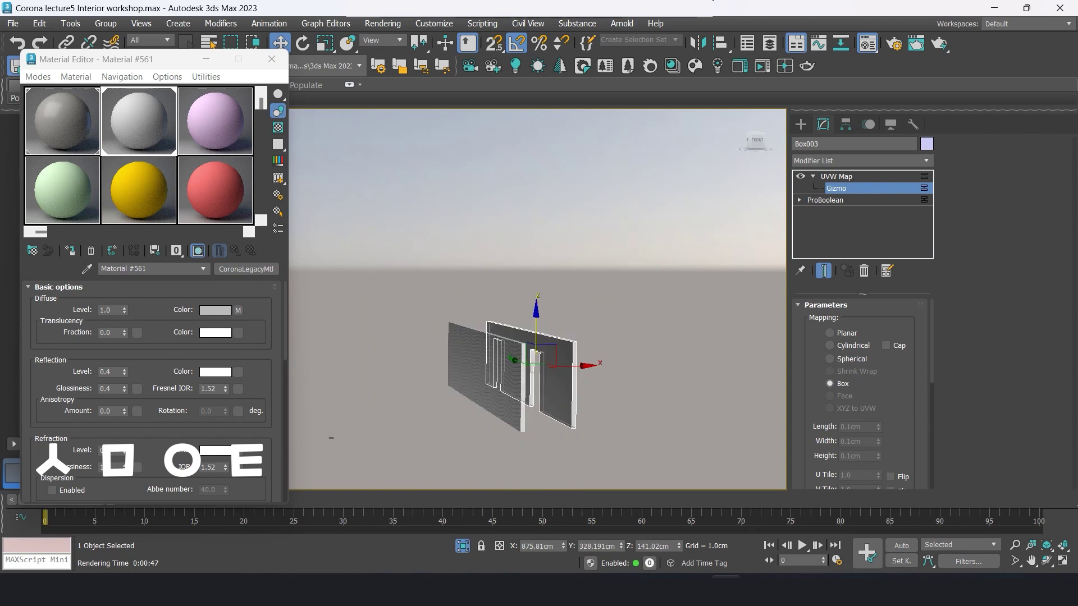
{"action": "scroll", "coordinate": [392, 359], "scroll_direction": "up", "scroll_amount": 2}
{"action": "left_click_drag", "start_coordinate": [488, 370], "coordinate": [484, 368]}
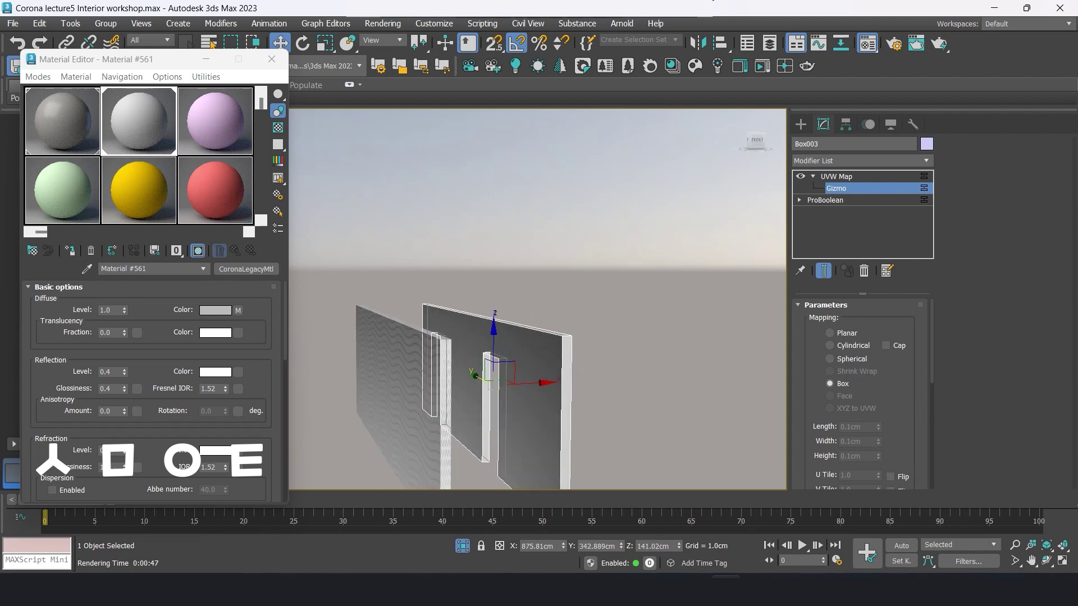
{"action": "key", "text": "1"}
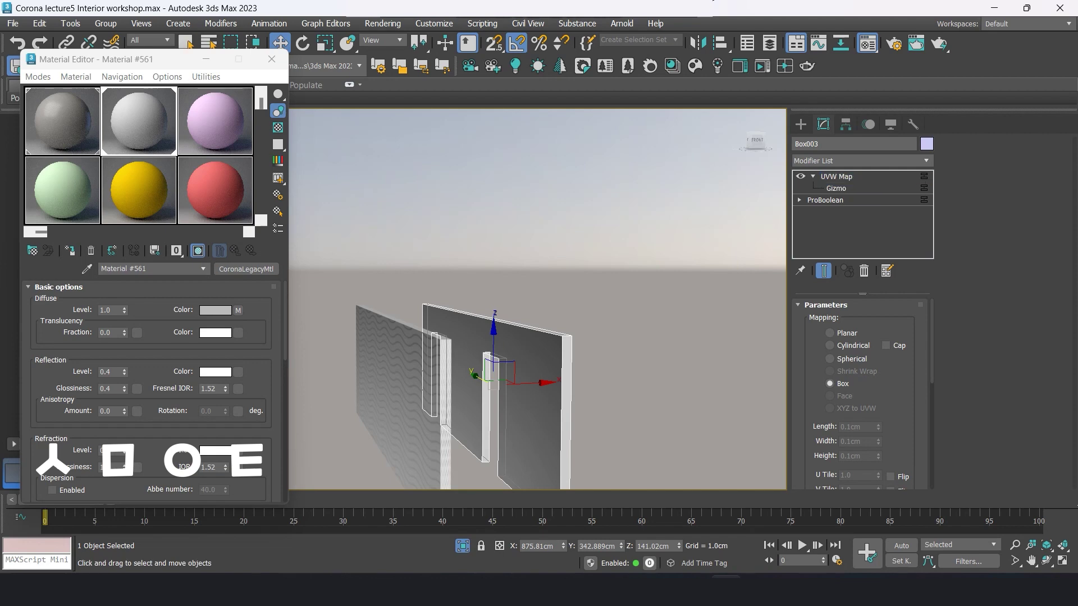
{"action": "key", "text": "ctrl+z"}
{"action": "key", "text": "ctrl+z"}
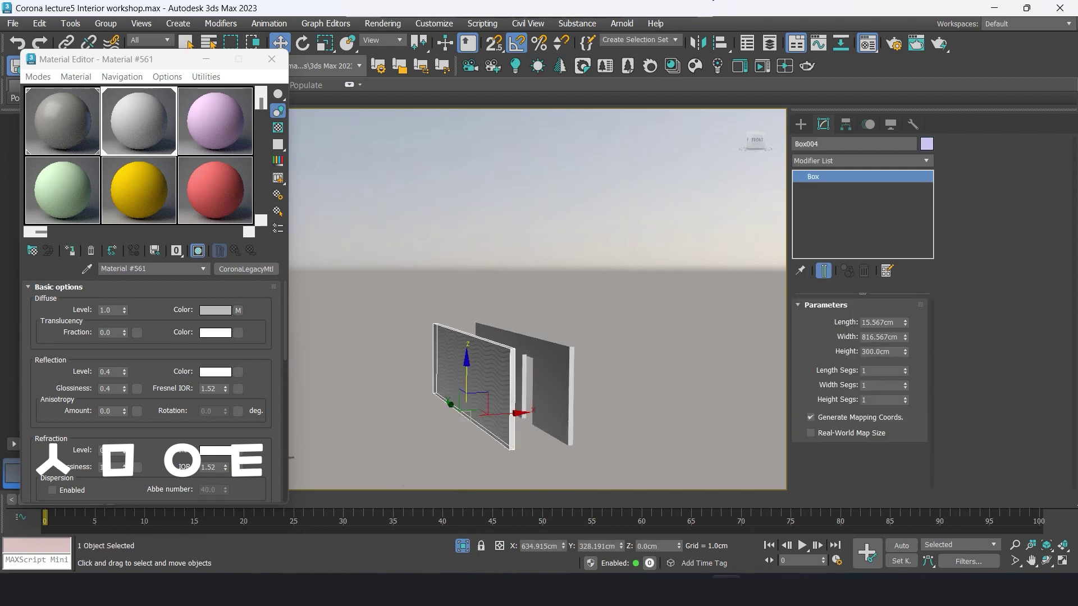
{"action": "left_click", "coordinate": [926, 161]}
Step: Add a UVW Map modifier to the wavy panel Box004
{"action": "scroll", "coordinate": [859, 364], "scroll_direction": "down", "scroll_amount": 10}
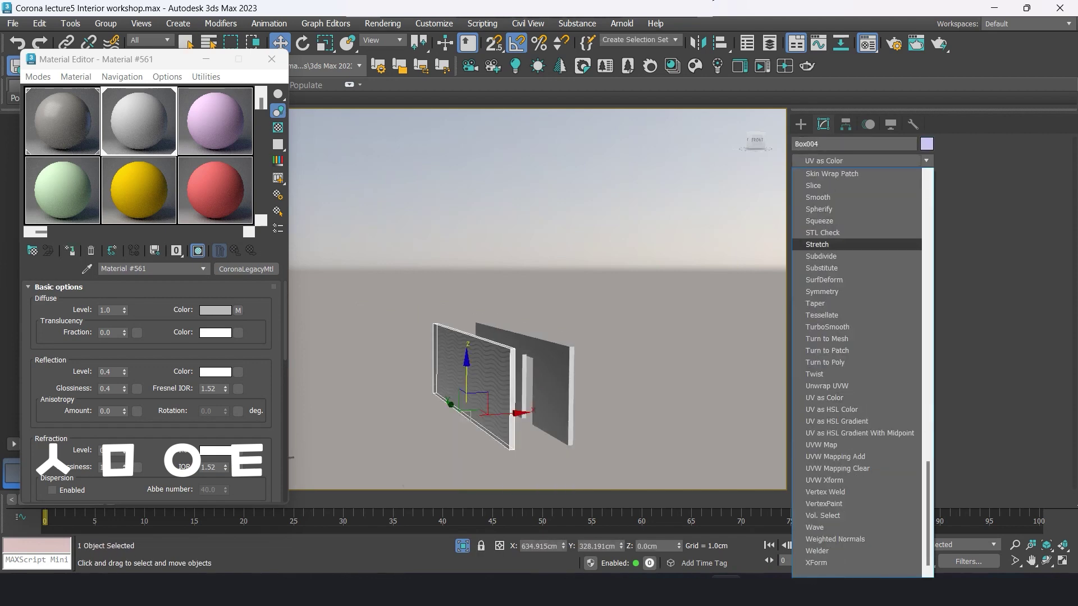
{"action": "left_click", "coordinate": [825, 444]}
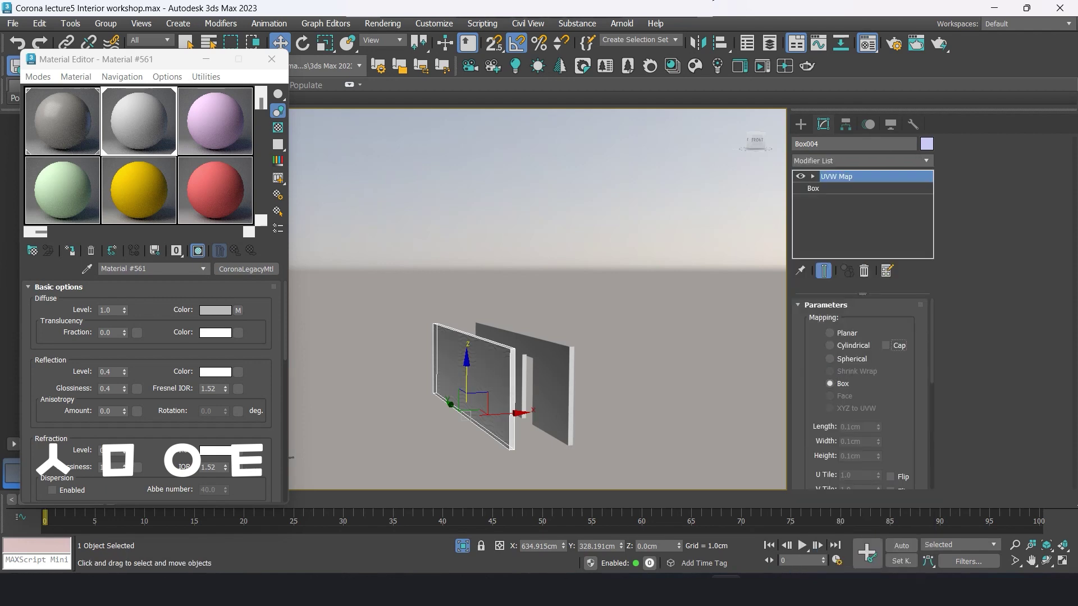
{"action": "scroll", "coordinate": [491, 427], "scroll_direction": "up", "scroll_amount": 4}
{"action": "scroll", "coordinate": [492, 426], "scroll_direction": "down", "scroll_amount": 2}
Step: Select door wall Box003, test-move its UVW gizmo, then delete its UVW Map modifier
{"action": "left_click", "coordinate": [578, 387]}
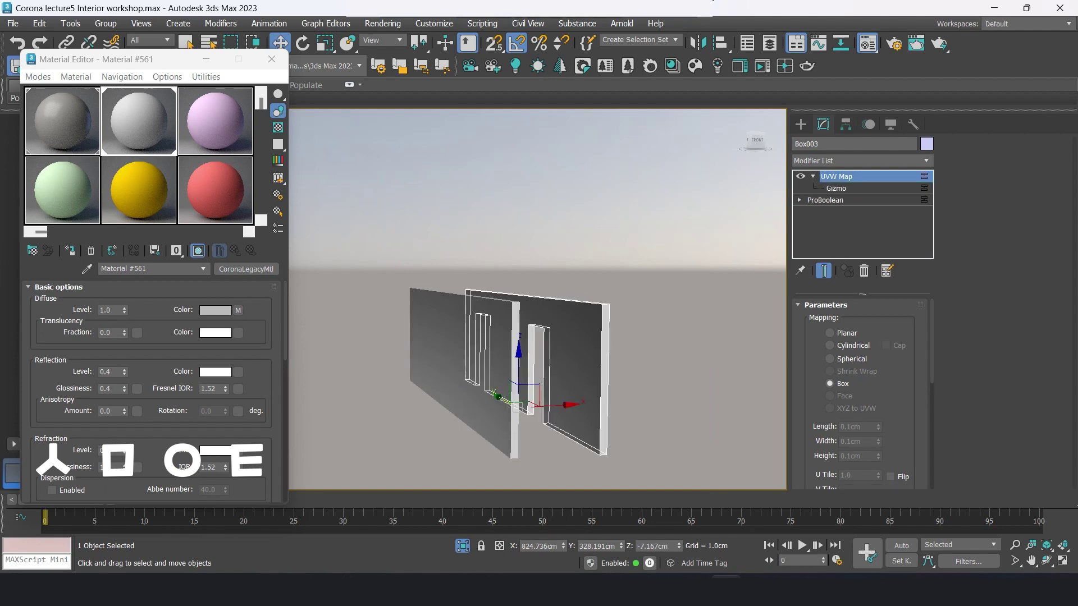
{"action": "left_click", "coordinate": [238, 310]}
{"action": "left_click", "coordinate": [219, 251]}
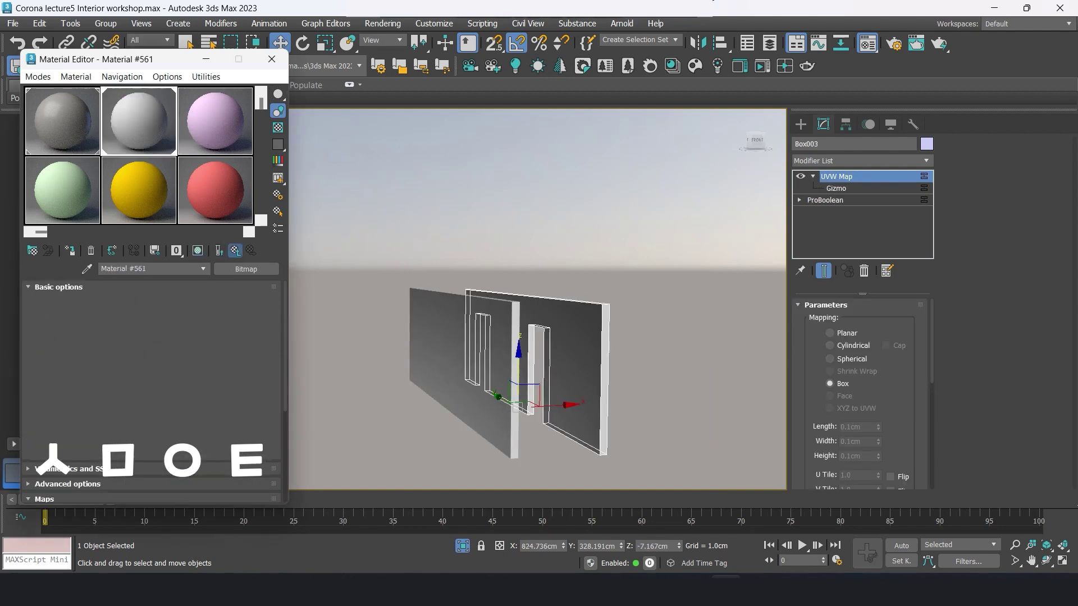
{"action": "key", "text": "z"}
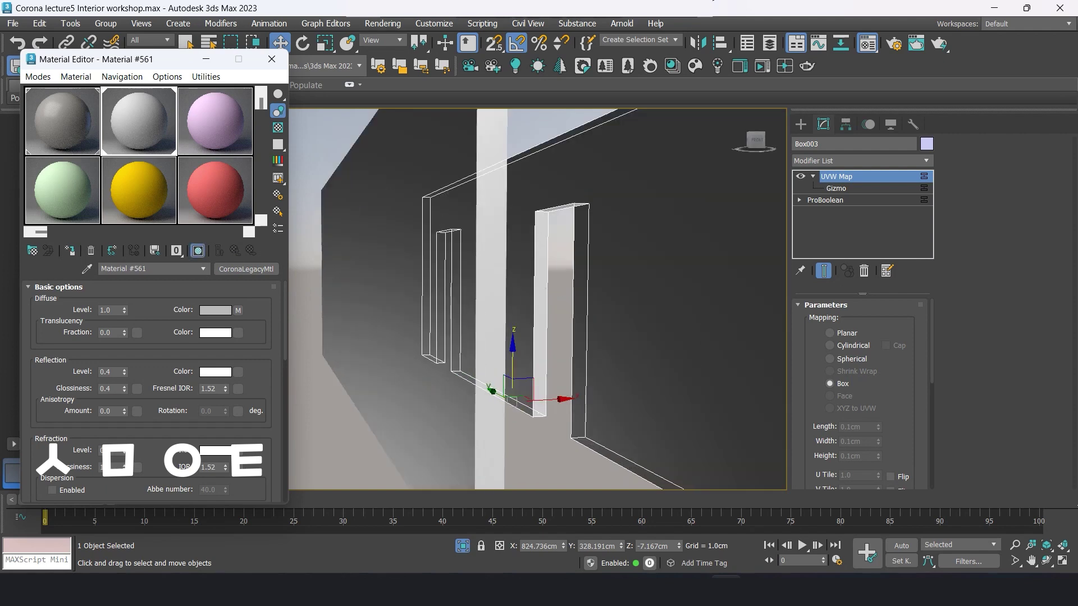
{"action": "key", "text": "1"}
{"action": "left_click_drag", "start_coordinate": [556, 306], "coordinate": [549, 308]}
{"action": "left_click", "coordinate": [864, 270]}
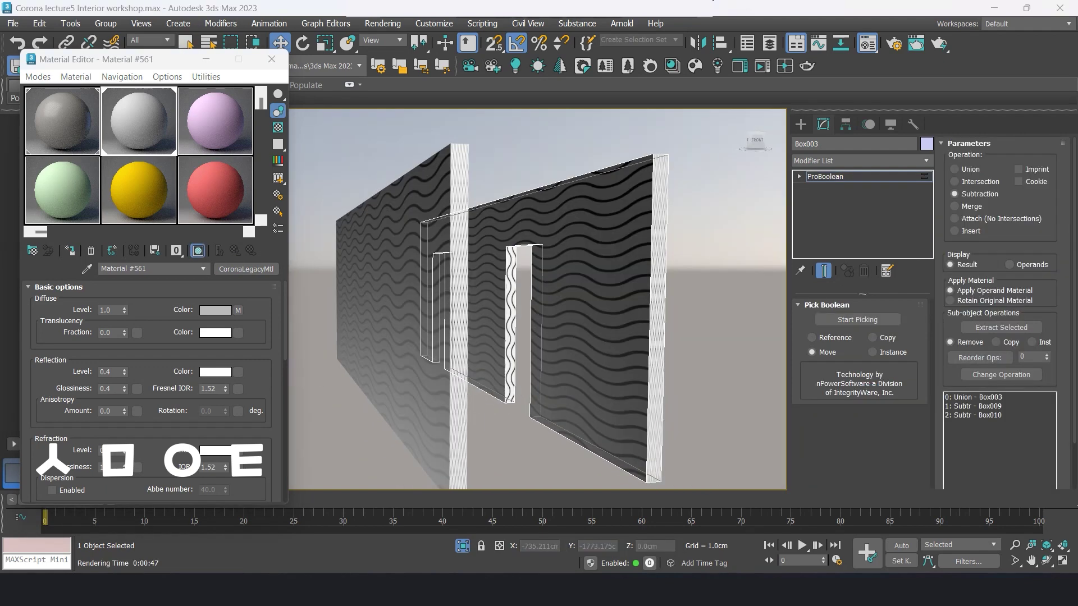
Step: Add a UVW Map modifier above the ProBoolean on door wall Box003
{"action": "left_click", "coordinate": [861, 161]}
{"action": "type", "text": "uvw"}
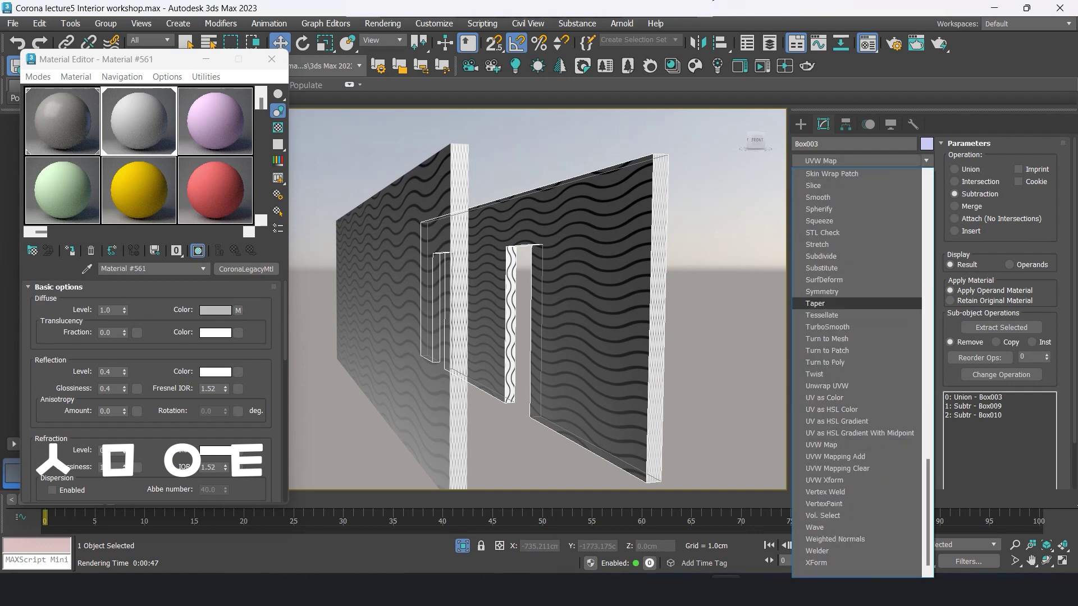
{"action": "key", "text": "Return"}
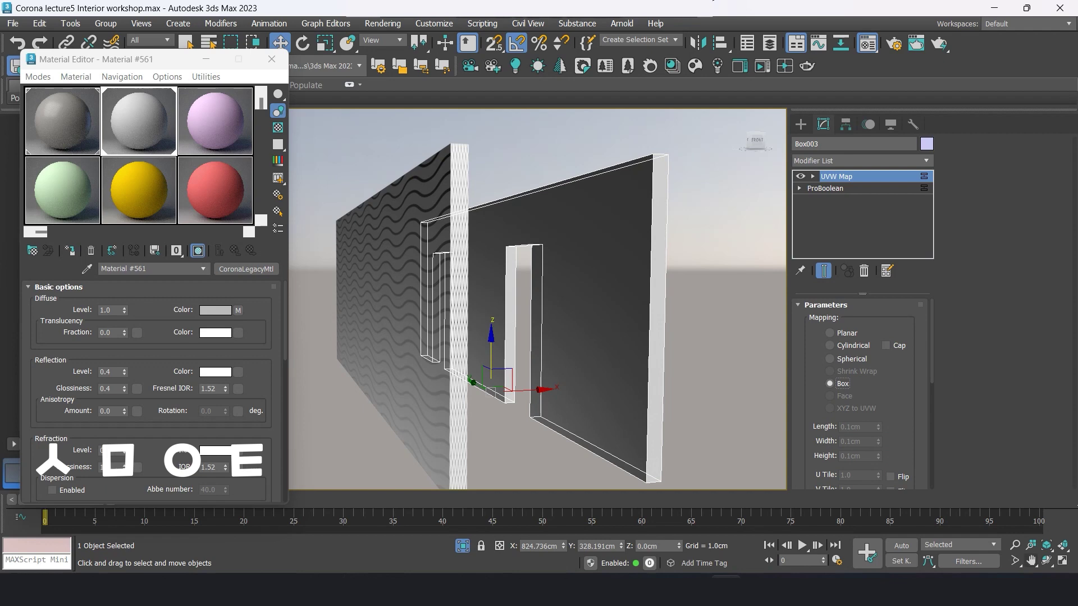
{"action": "left_click", "coordinate": [1015, 561]}
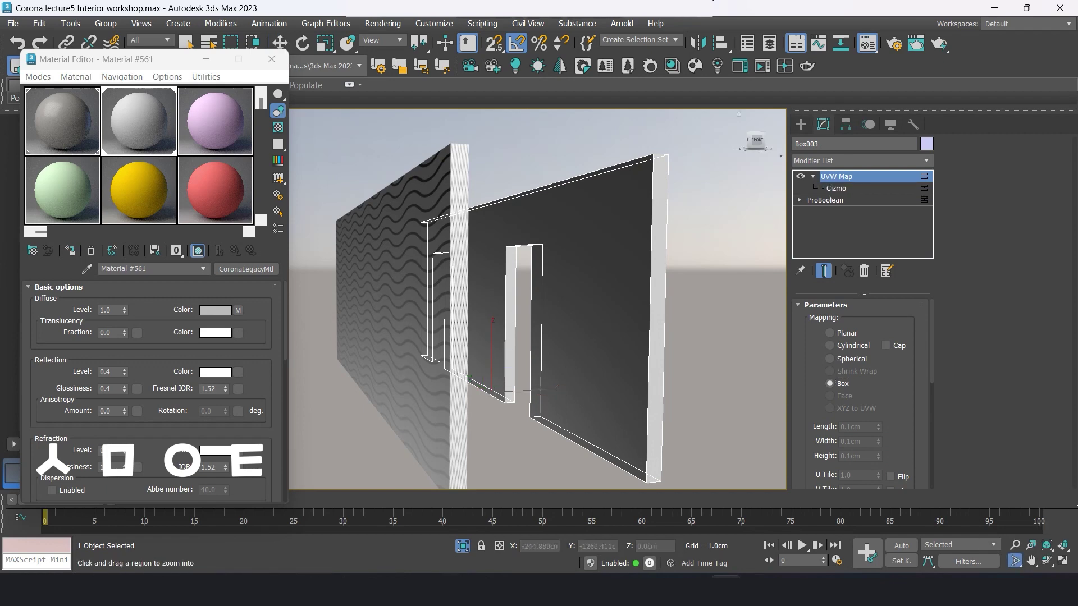
Step: Undo the accidental 76% shrink of the door wall and deselect it
{"action": "key", "text": "1"}
{"action": "key", "text": "r"}
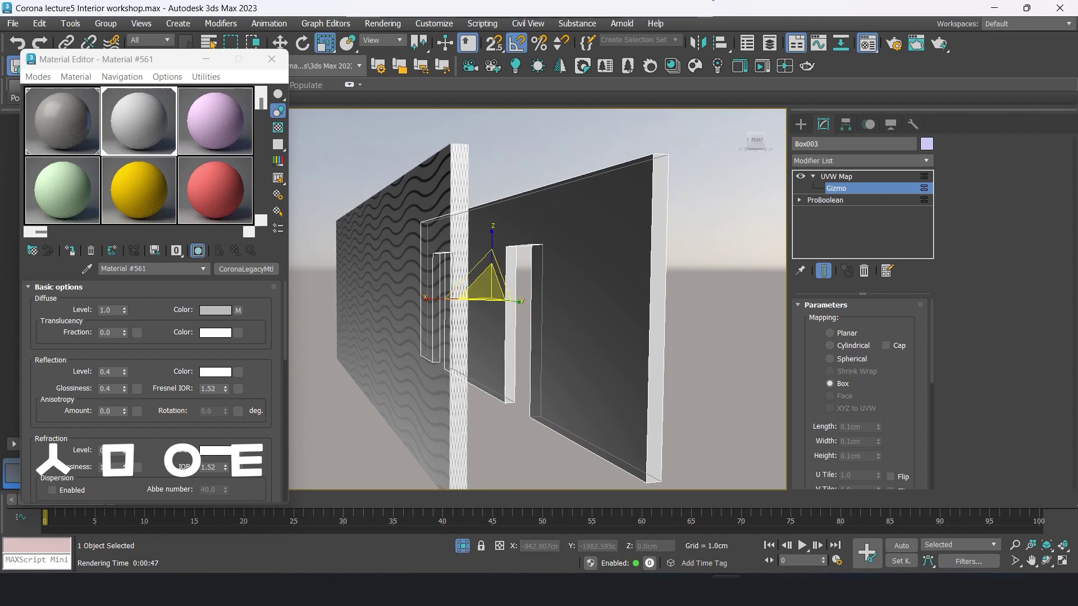
{"action": "key", "text": "ctrl+b"}
{"action": "left_click_drag", "start_coordinate": [485, 382], "coordinate": [485, 410]}
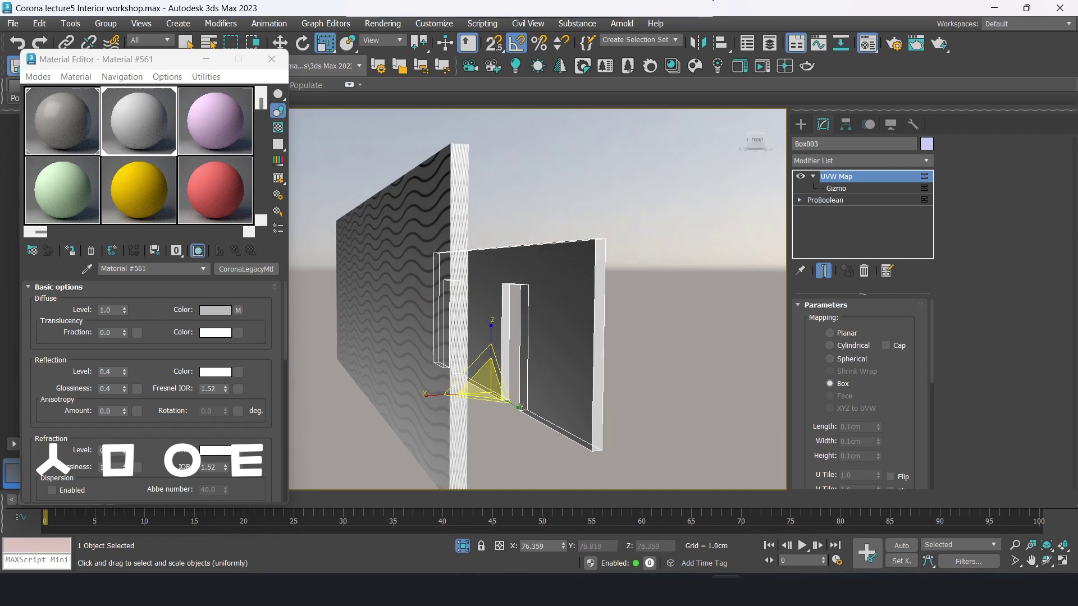
{"action": "key", "text": "ctrl+z"}
{"action": "key", "text": "q"}
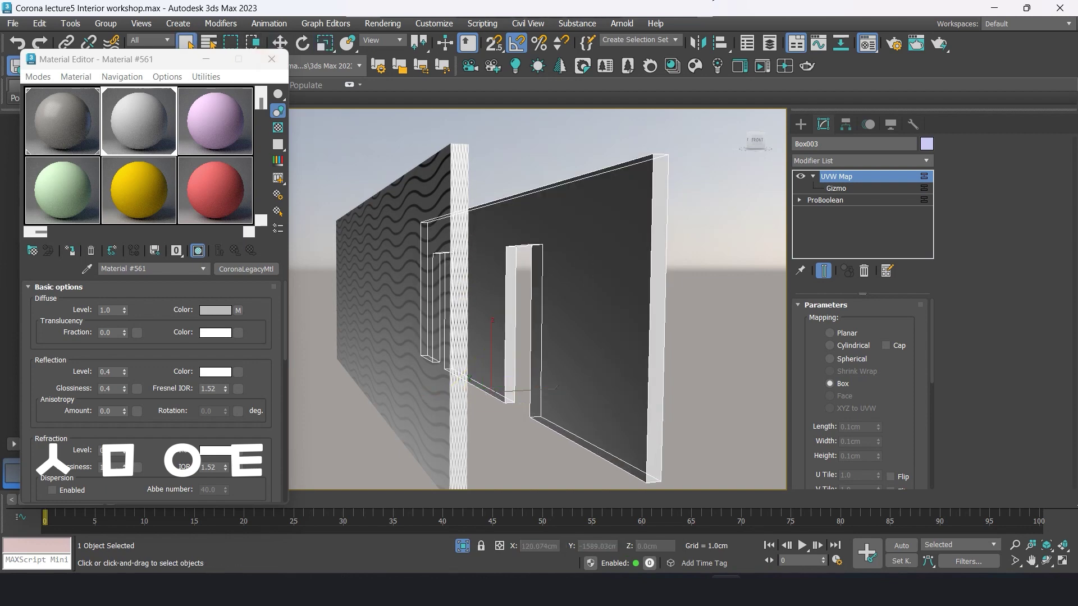
{"action": "key", "text": "ctrl+d"}
{"action": "scroll", "coordinate": [539, 337], "scroll_direction": "down", "scroll_amount": 5}
{"action": "scroll", "coordinate": [538, 337], "scroll_direction": "down", "scroll_amount": 4}
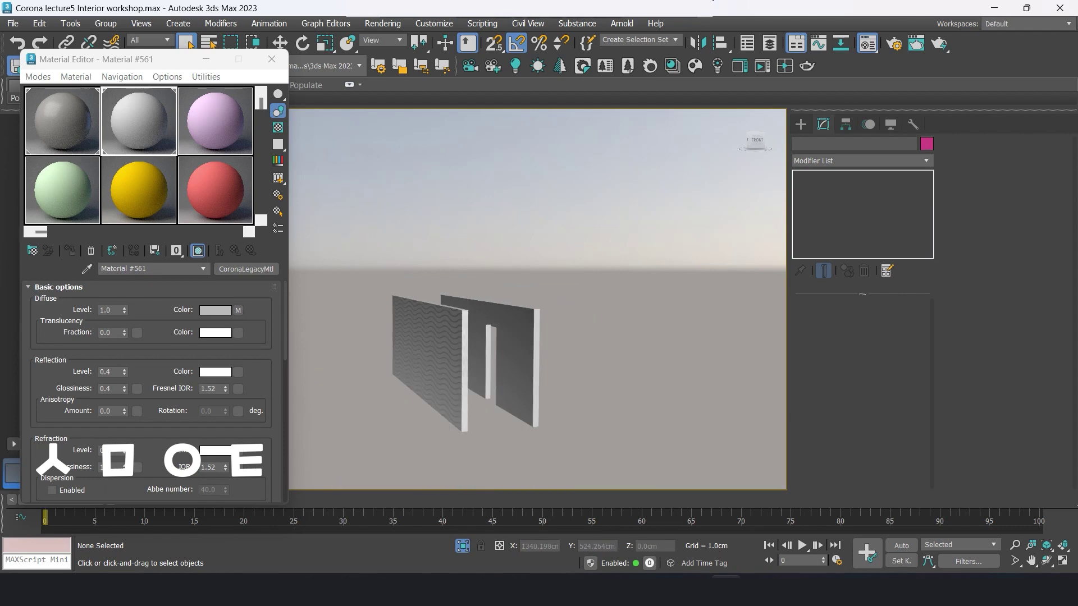
Step: Orbit down onto the walls, select Box003 and shift its UVW gizmo along Y
{"action": "key", "text": "ctrl+r"}
{"action": "mouse_move", "coordinate": [539, 281]}
{"action": "left_mouse_down"}
{"action": "mouse_move", "coordinate": [489, 155]}
{"action": "mouse_move", "coordinate": [539, 253]}
{"action": "left_mouse_up"}
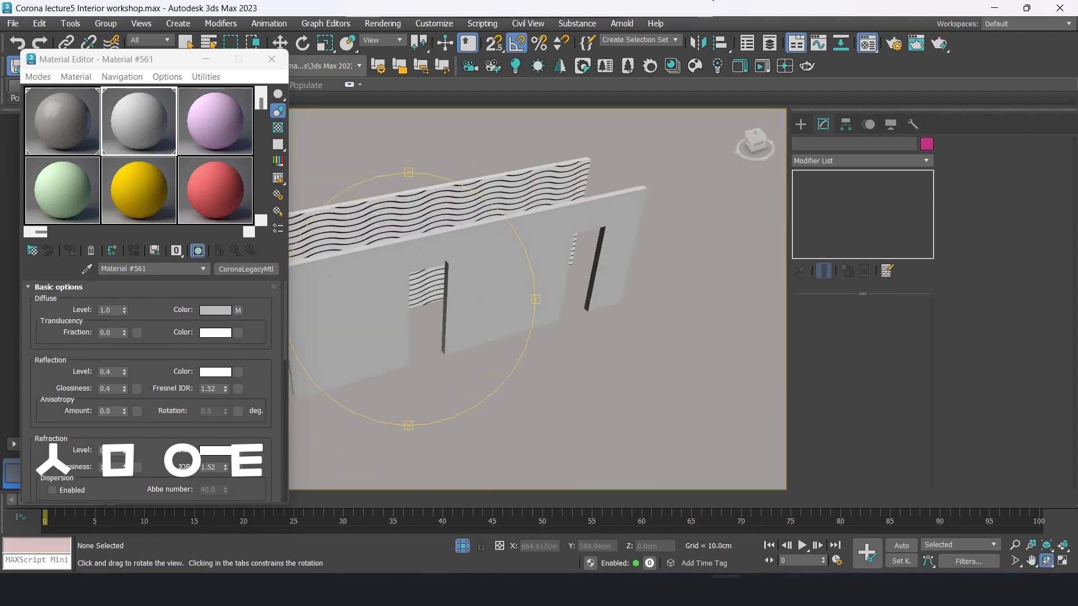
{"action": "left_click", "coordinate": [185, 43]}
{"action": "left_click", "coordinate": [488, 337]}
{"action": "key", "text": "w"}
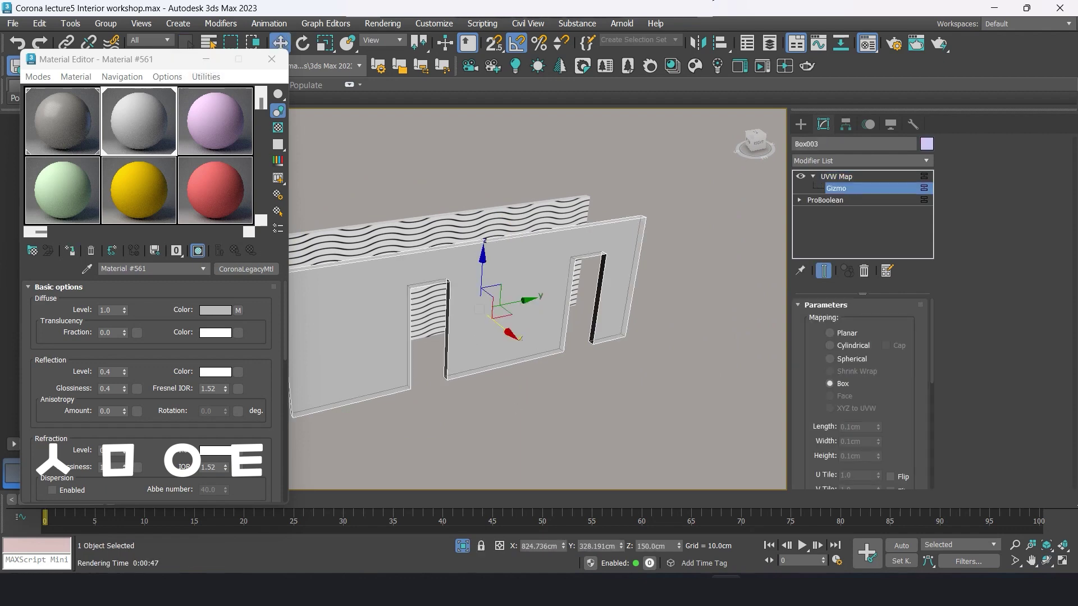
{"action": "left_click_drag", "start_coordinate": [519, 301], "coordinate": [527, 299]}
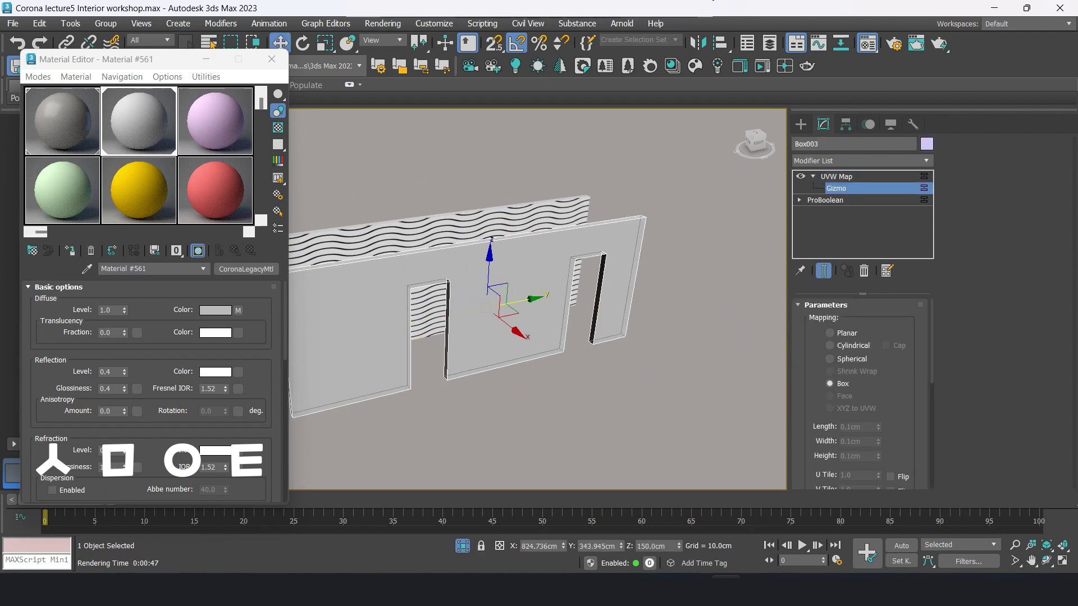
Step: Set Box003's UVW Map to Planar and toggle the modifier off
{"action": "key", "text": "1"}
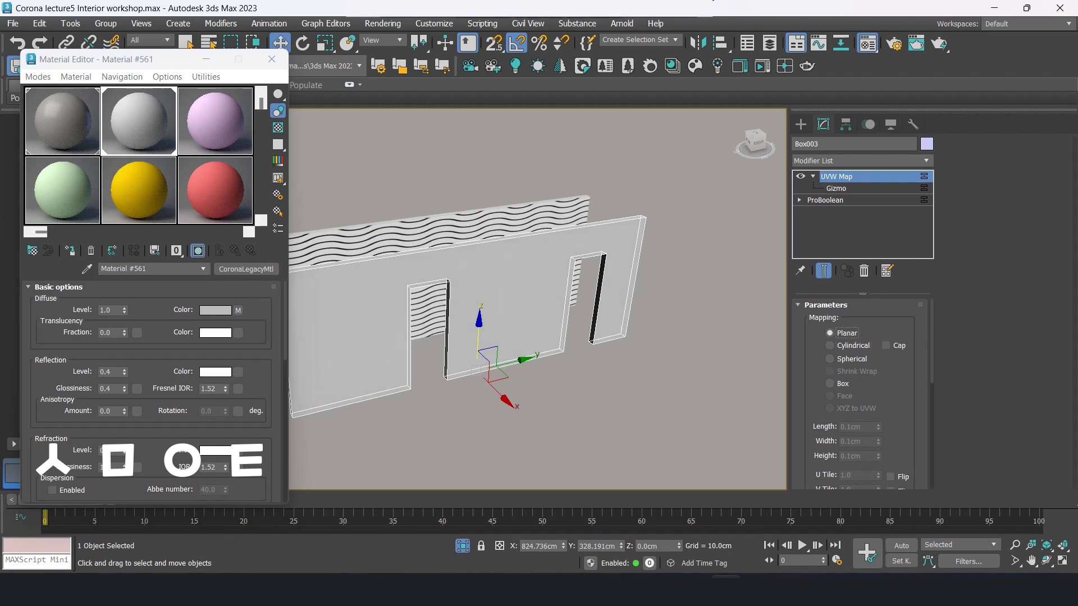
{"action": "left_click", "coordinate": [800, 176]}
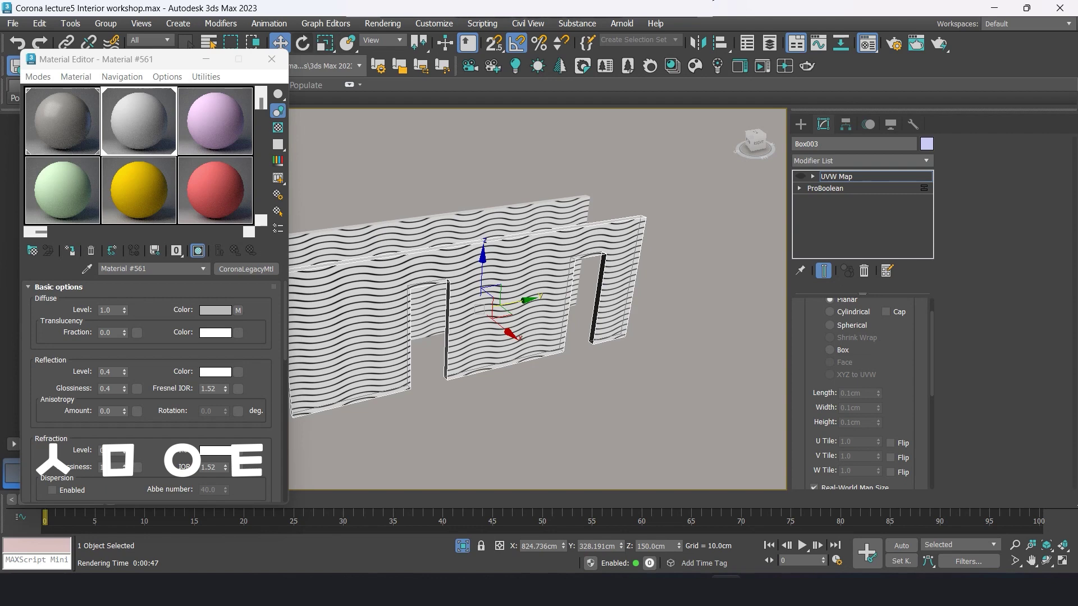
{"action": "left_click", "coordinate": [325, 43]}
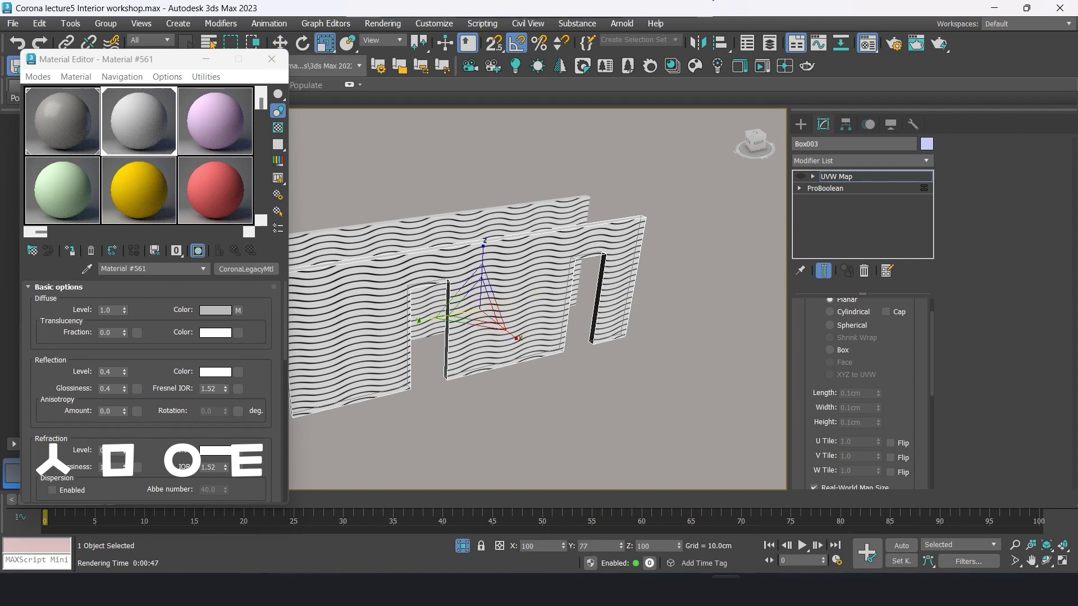
{"action": "left_click", "coordinate": [836, 176]}
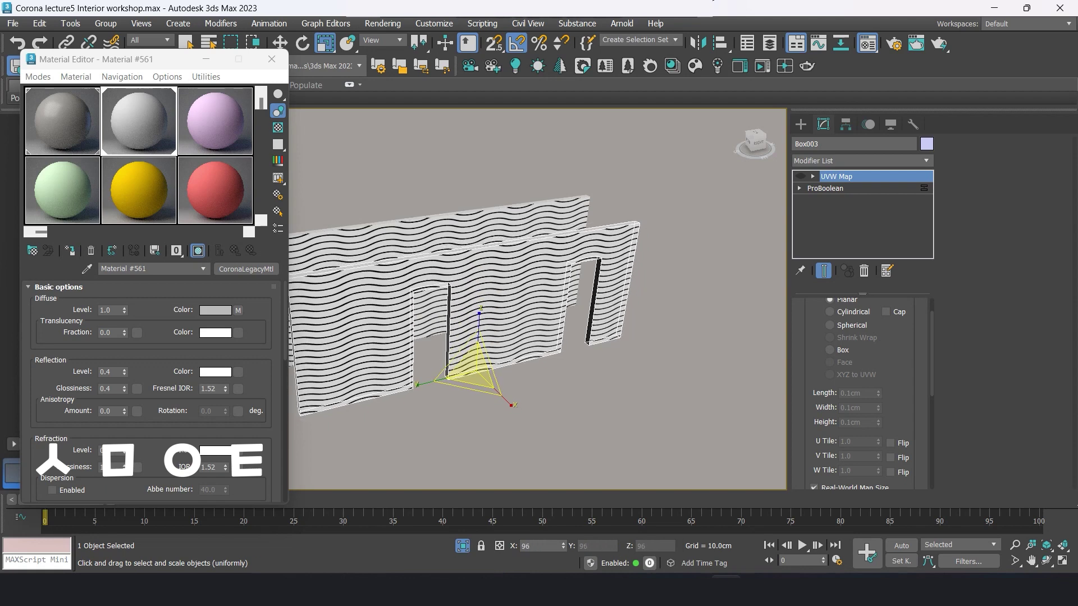
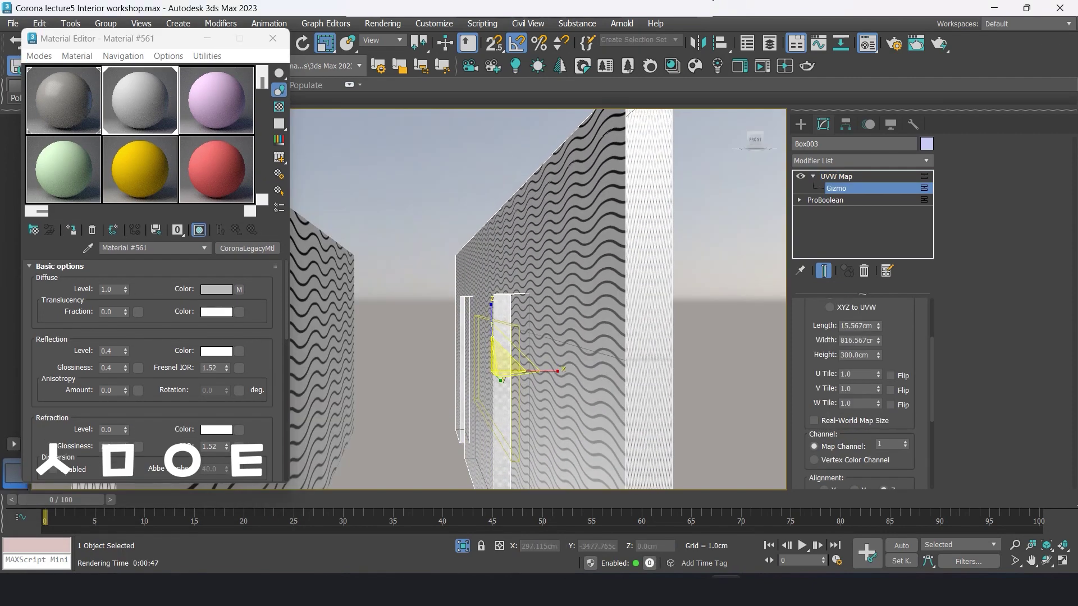
Step: Copy the right wall's UVW Map modifier
{"action": "middle_click_drag", "start_coordinate": [500, 348], "coordinate": [550, 314]}
{"action": "left_click", "coordinate": [836, 176]}
{"action": "left_click", "coordinate": [360, 253]}
{"action": "left_click", "coordinate": [590, 281]}
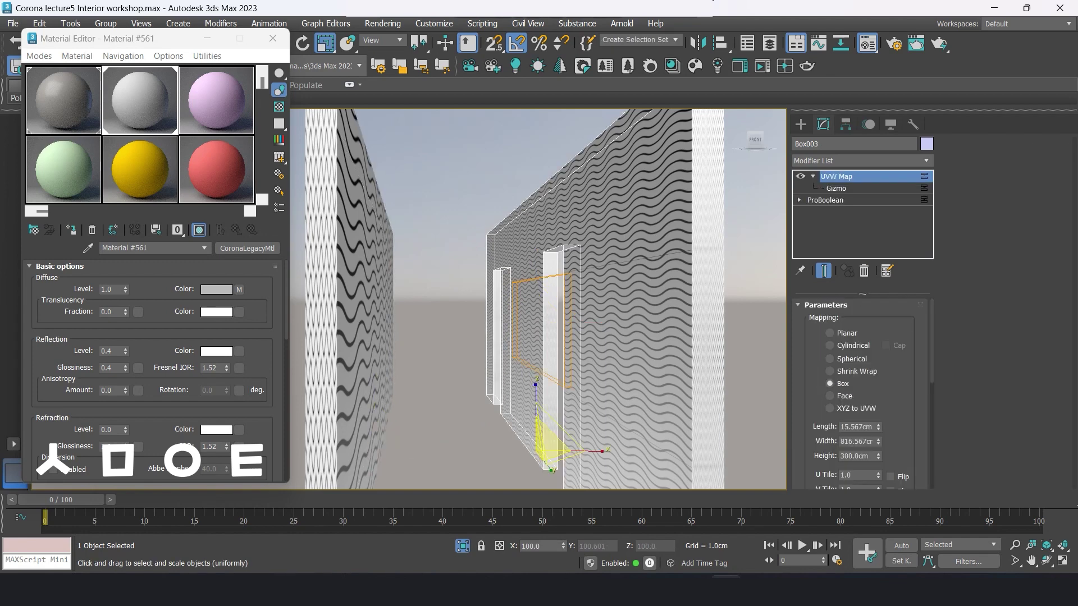
{"action": "right_click", "coordinate": [837, 177]}
{"action": "left_click", "coordinate": [898, 234]}
Step: Add a UVW Map to left wall Box004 and paste the copied box mapping
{"action": "left_click", "coordinate": [365, 281]}
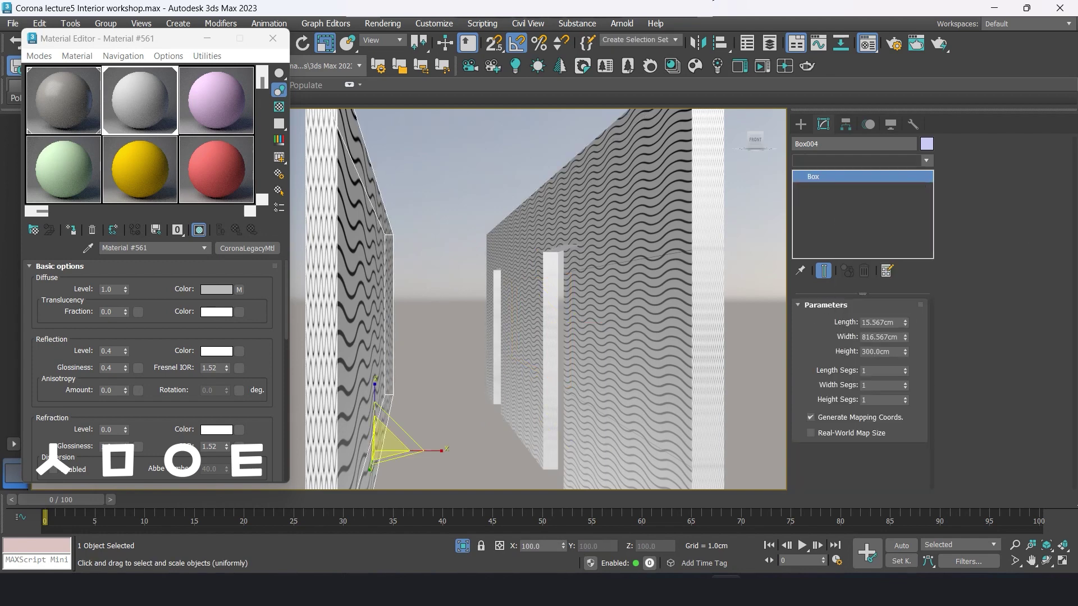
{"action": "left_click", "coordinate": [859, 161]}
{"action": "type", "text": "uvw"}
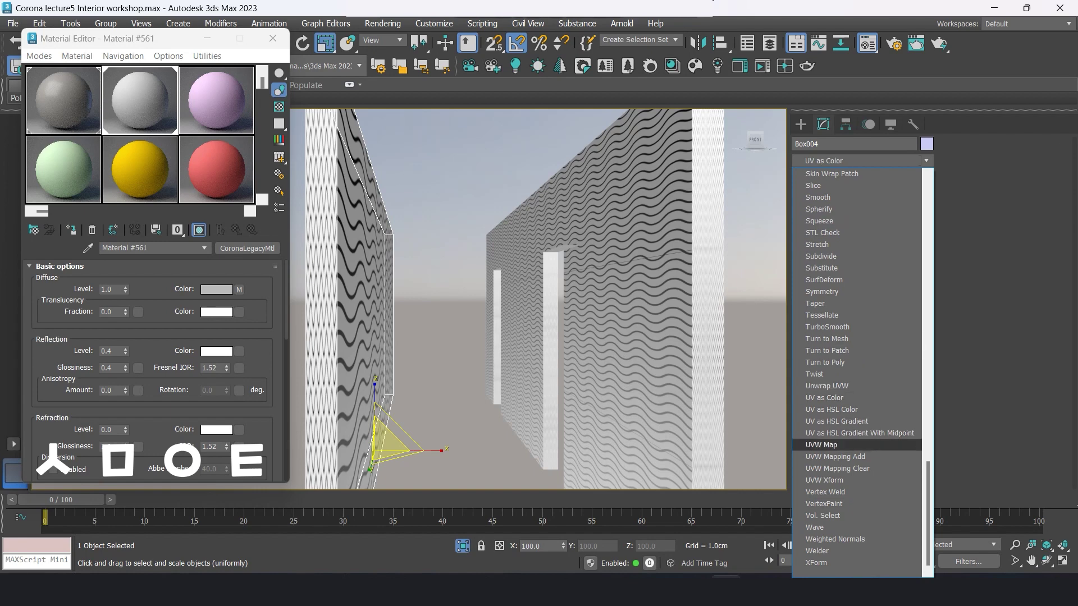
{"action": "key", "text": "Return"}
{"action": "scroll", "coordinate": [864, 393], "scroll_direction": "down", "scroll_amount": 3}
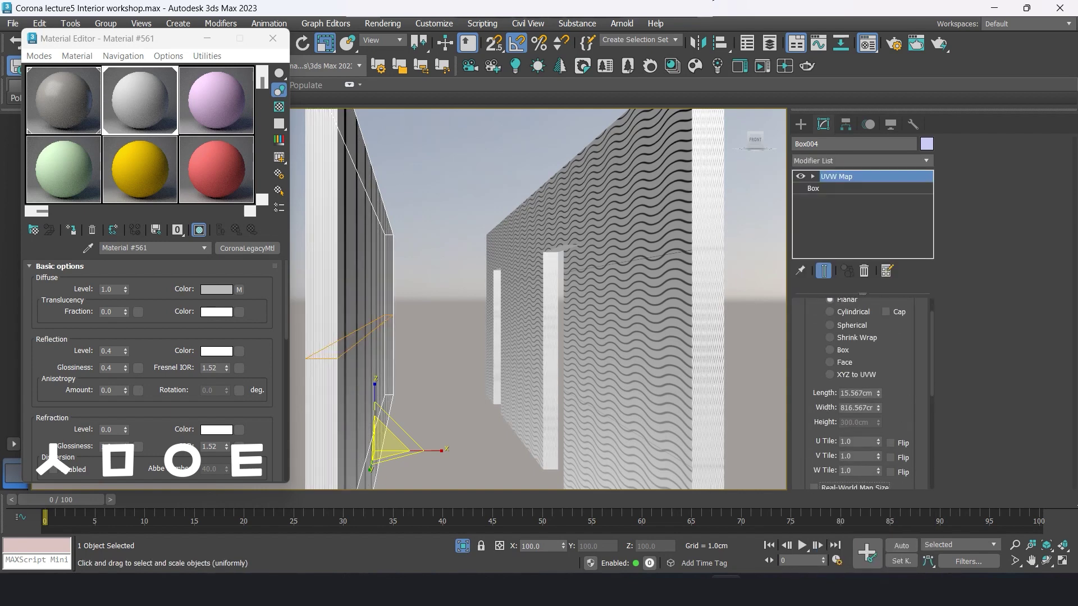
{"action": "right_click", "coordinate": [835, 176]}
{"action": "left_click", "coordinate": [898, 247]}
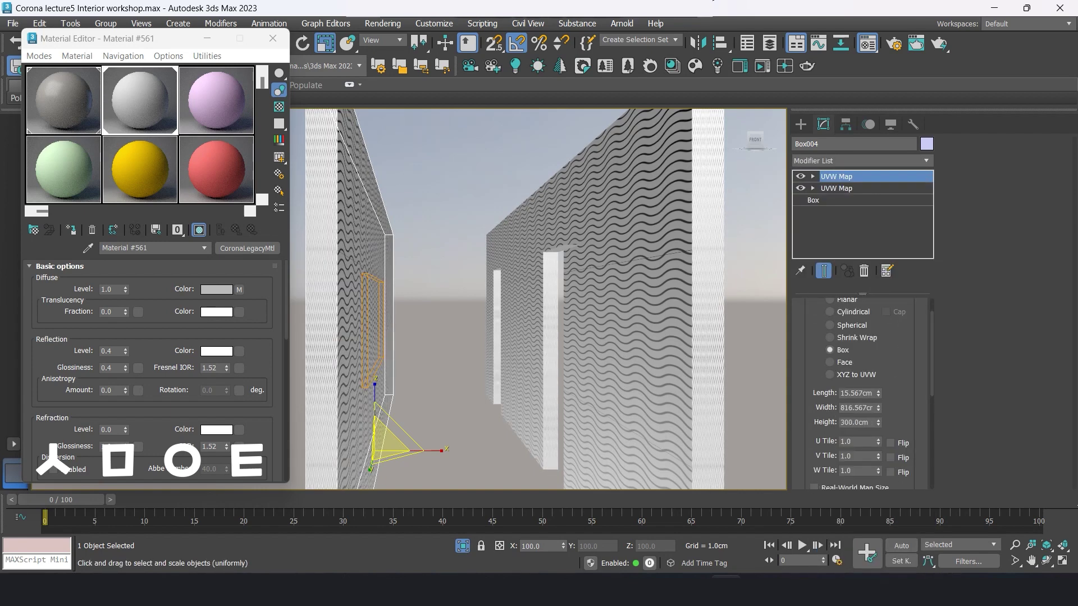
{"action": "left_click_drag", "start_coordinate": [112, 38], "coordinate": [800, 28]}
{"action": "left_click", "coordinate": [72, 118]}
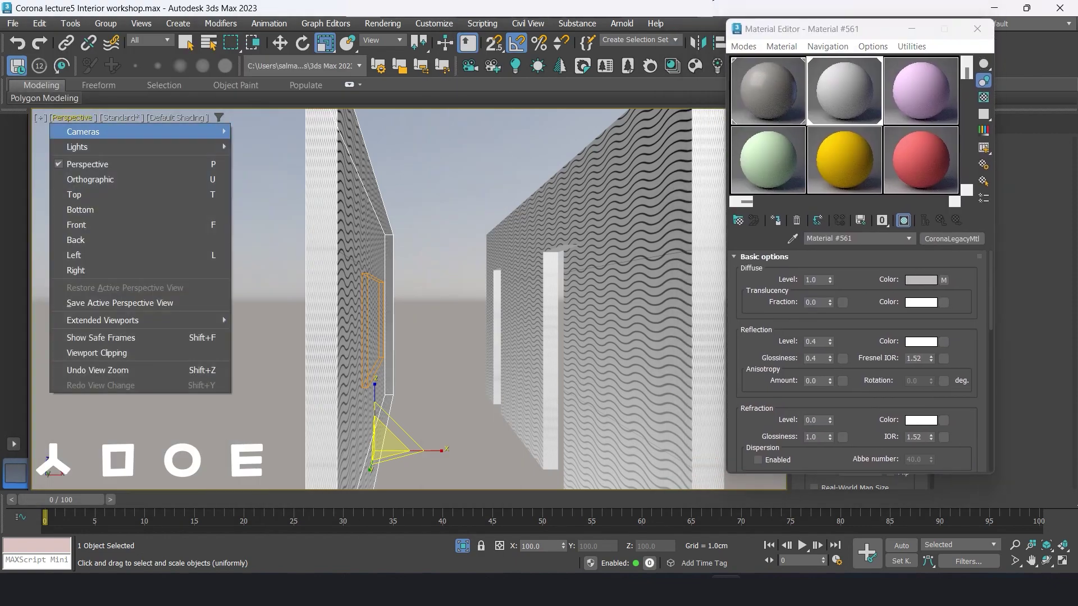
Step: View through Corona Camera001 with isolation ended and safe frames shown
{"action": "left_click", "coordinate": [284, 133]}
{"action": "right_click", "coordinate": [447, 267]}
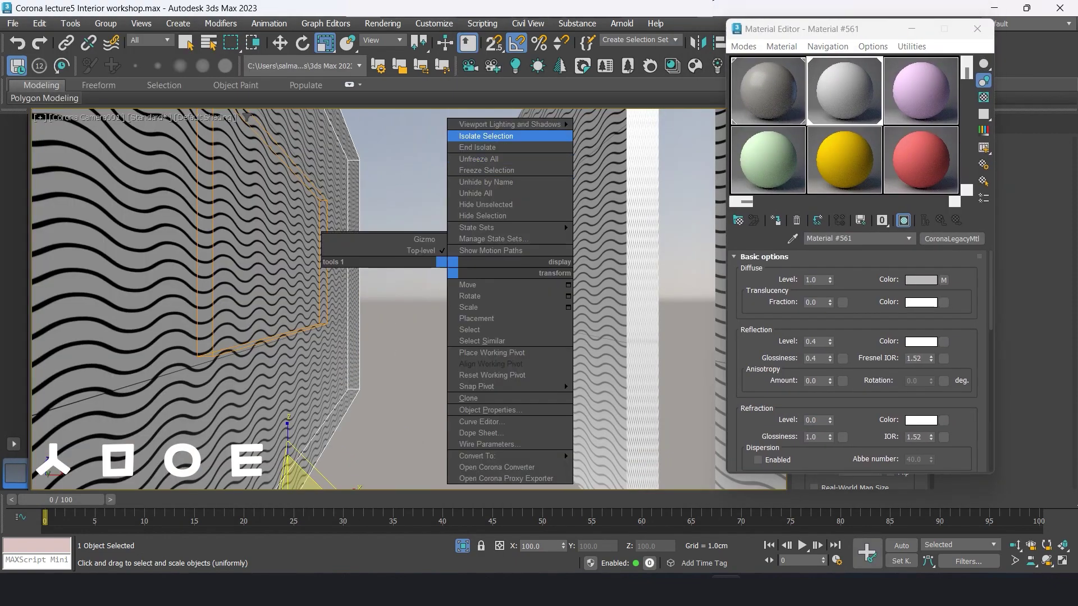
{"action": "right_click", "coordinate": [416, 188]}
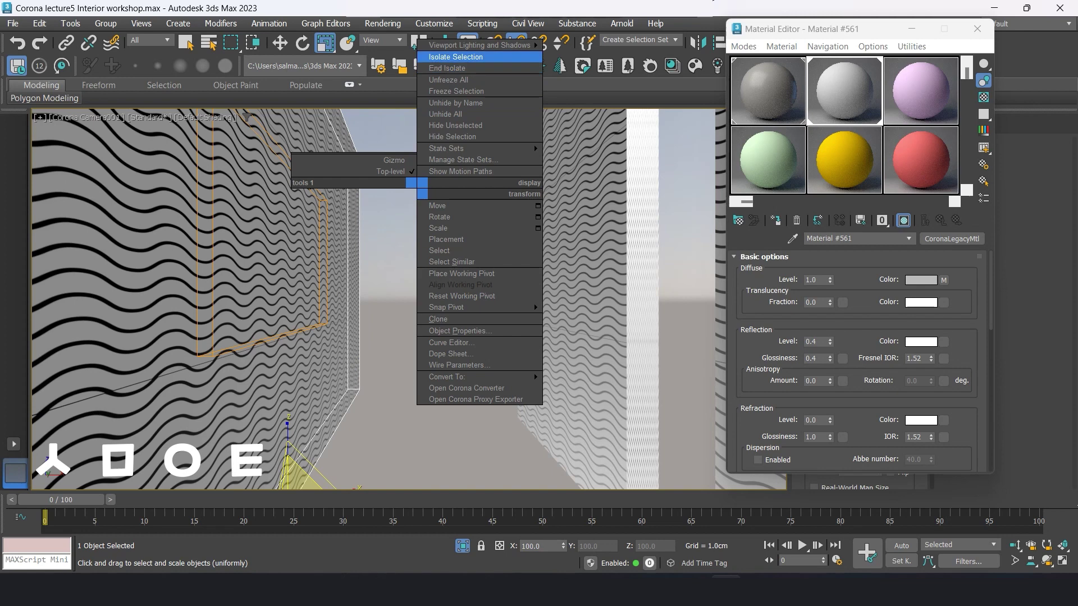
{"action": "key", "text": "Escape"}
{"action": "key", "text": "q"}
{"action": "left_click", "coordinate": [461, 245]}
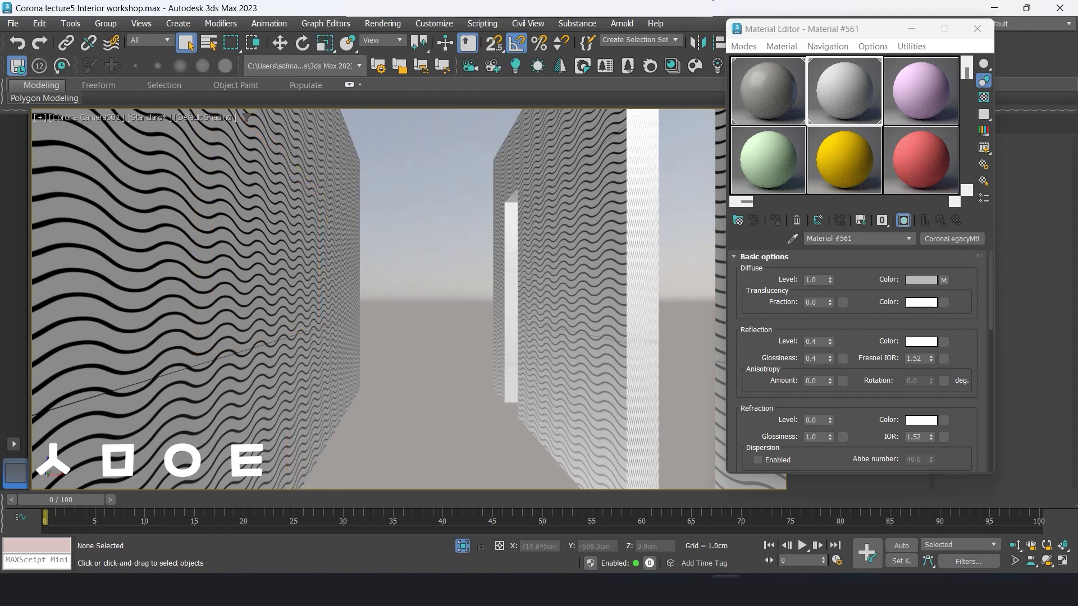
{"action": "right_click", "coordinate": [461, 245]}
{"action": "right_click", "coordinate": [410, 316]}
{"action": "left_click", "coordinate": [435, 207]}
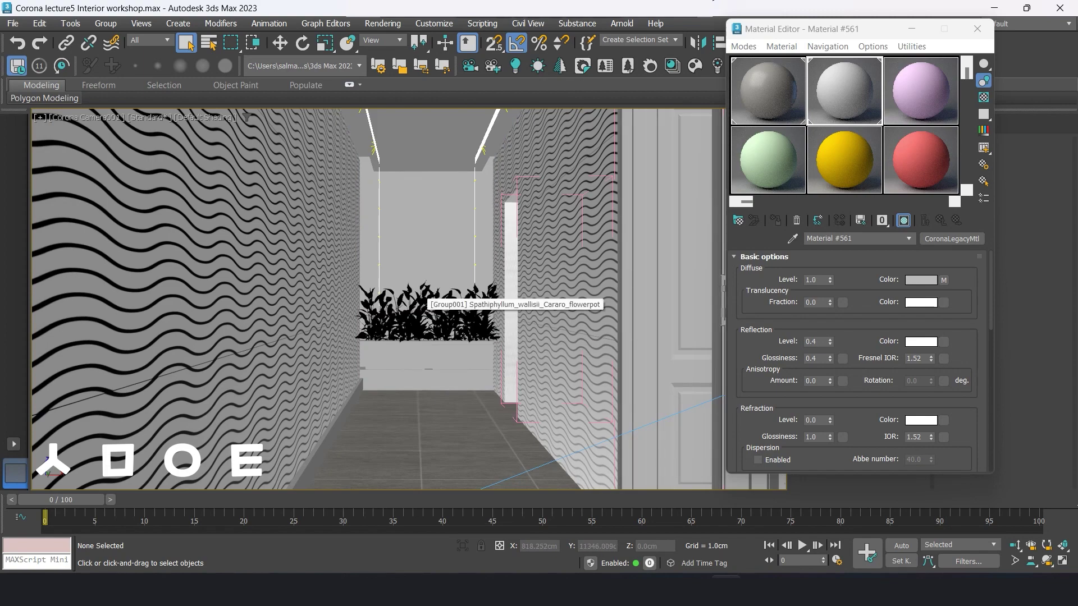
{"action": "key", "text": "shift+f"}
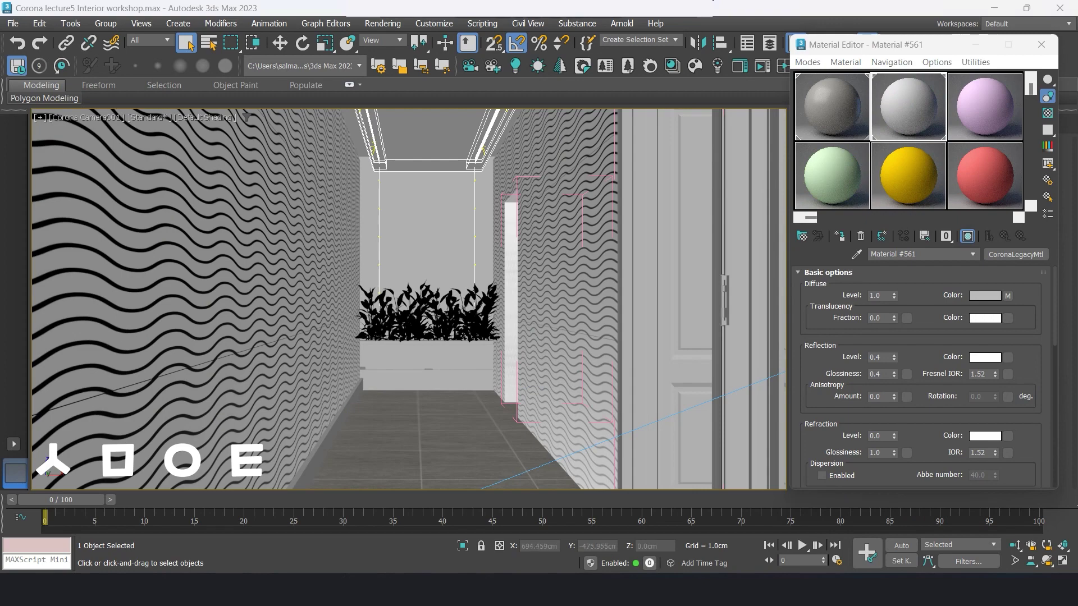
Step: Isolate the ceiling together with its molding in the camera view
{"action": "right_click", "coordinate": [561, 150]}
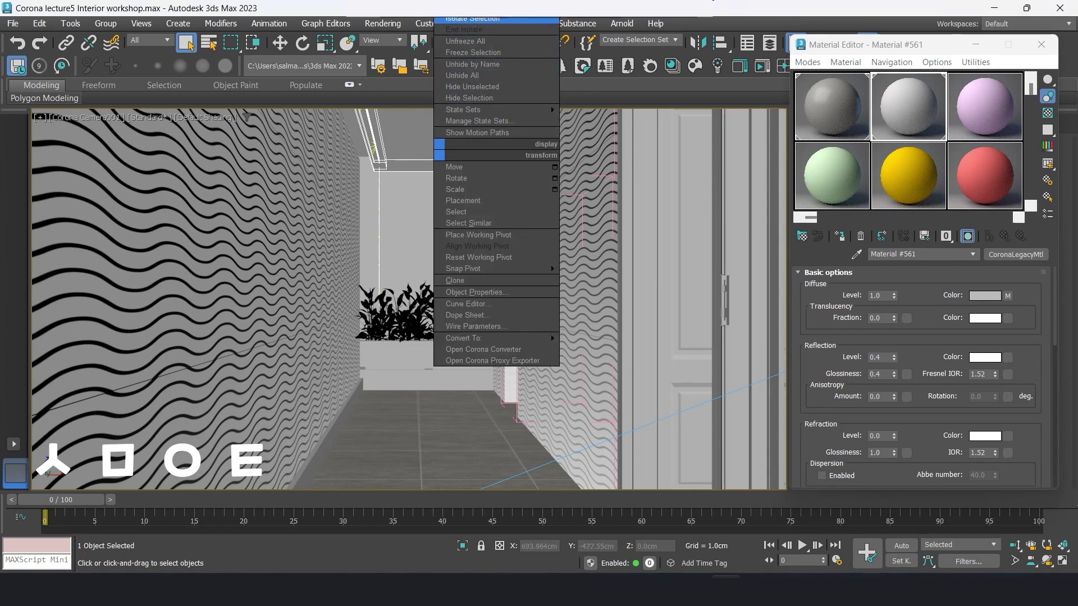
{"action": "left_click", "coordinate": [473, 19]}
{"action": "key", "text": "alt+q"}
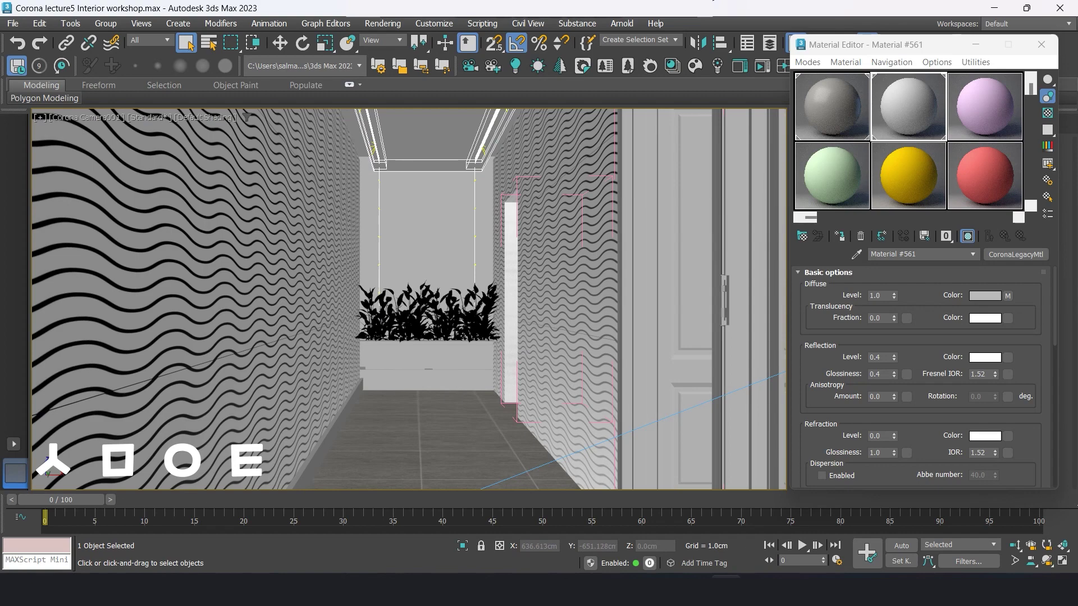
{"action": "right_click", "coordinate": [556, 191]}
{"action": "left_click", "coordinate": [489, 30]}
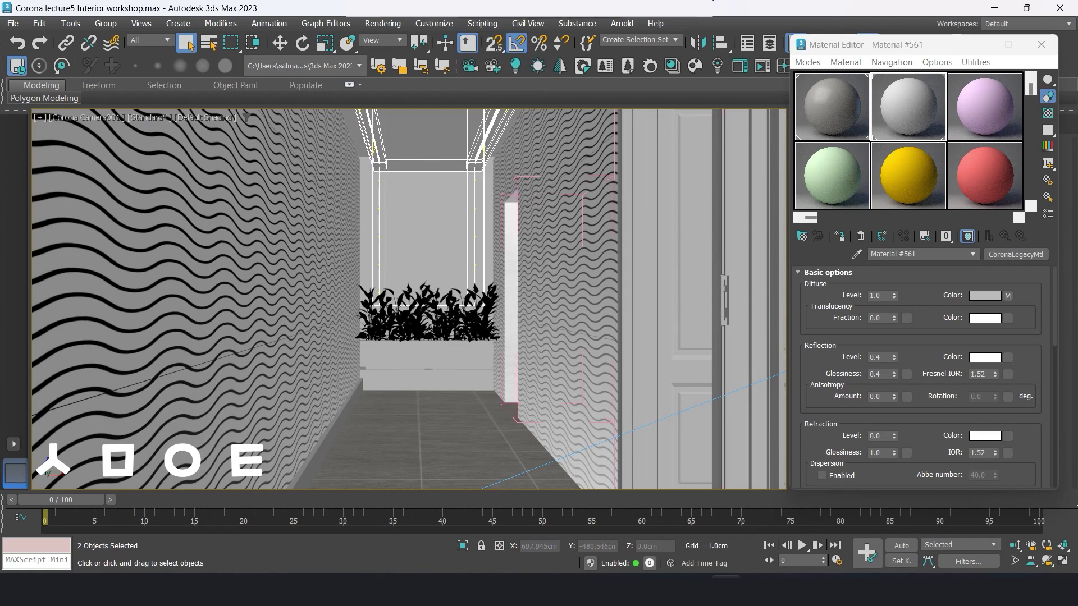
{"action": "key", "text": "alt+q"}
{"action": "left_click_drag", "start_coordinate": [898, 44], "coordinate": [680, 61]}
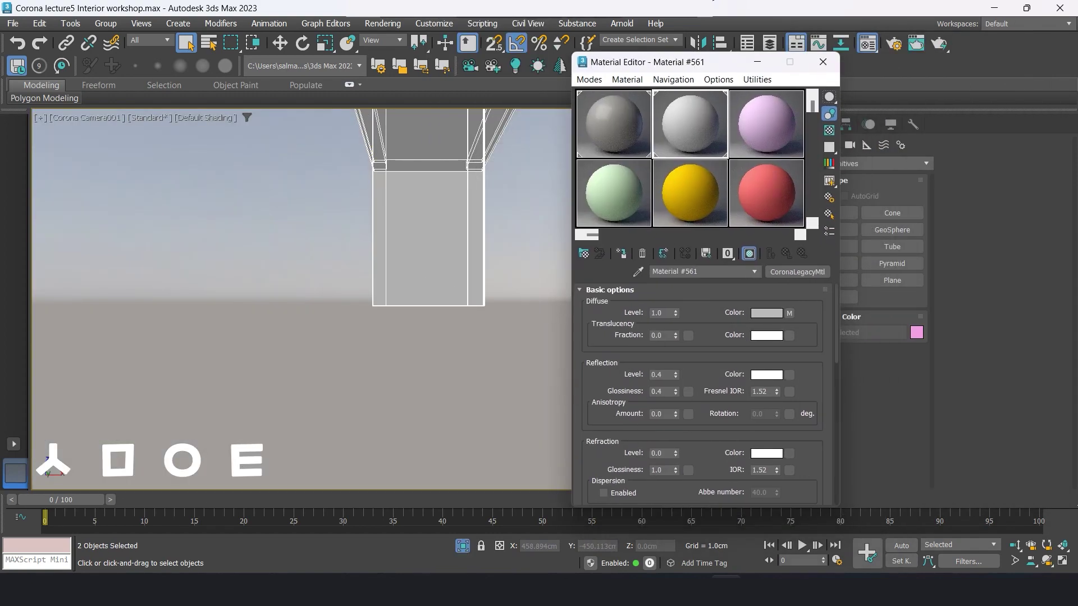
Step: Create a new CoronaLegacyMtl with Wood bump.jpg as diffuse and reflection 0.6
{"action": "left_click", "coordinate": [797, 272]}
{"action": "double_click", "coordinate": [324, 338]}
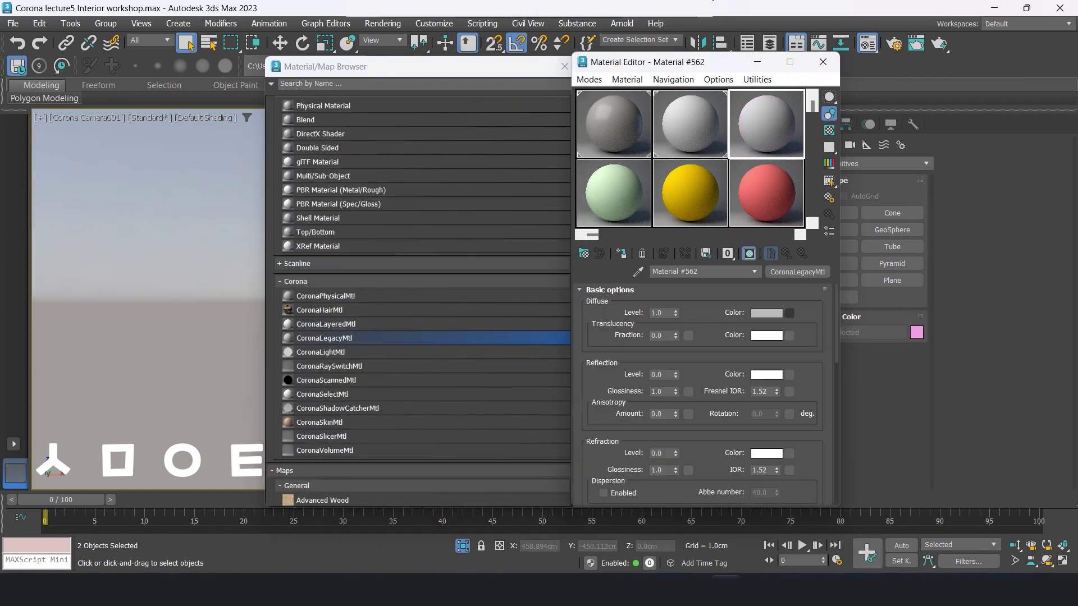
{"action": "left_click", "coordinate": [789, 313]}
{"action": "double_click", "coordinate": [314, 151]}
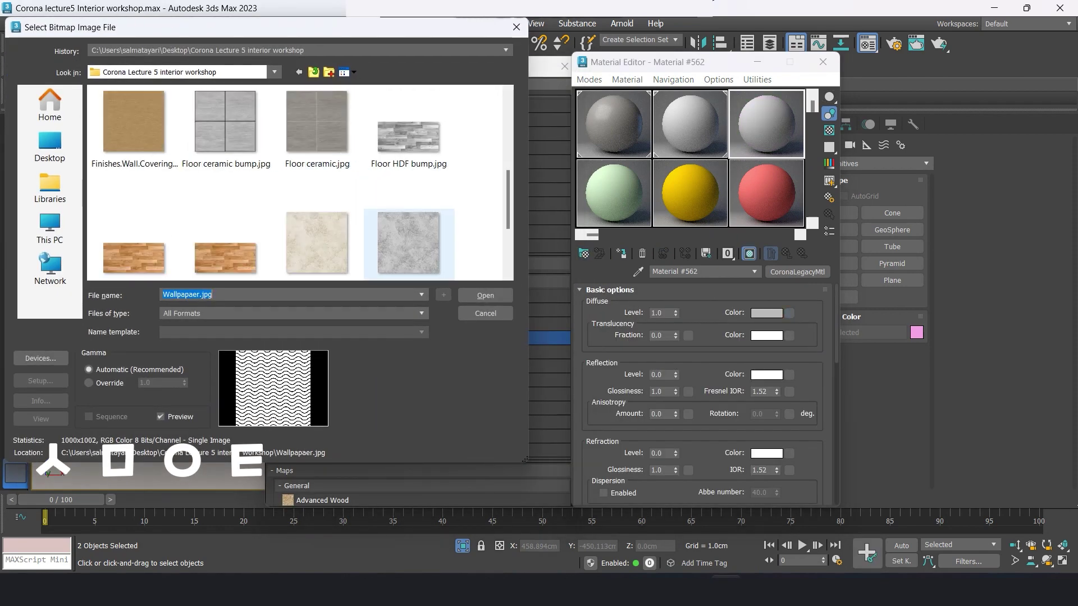
{"action": "scroll", "coordinate": [336, 225], "scroll_direction": "down", "scroll_amount": 2}
{"action": "left_click", "coordinate": [225, 242]}
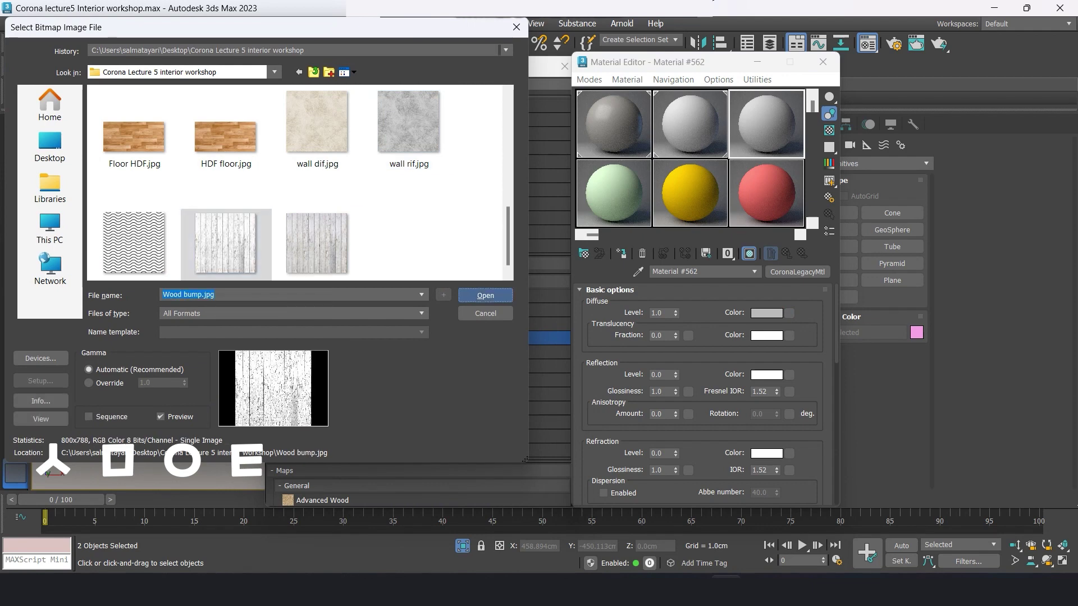
{"action": "double_click", "coordinate": [226, 242]}
{"action": "left_click", "coordinate": [770, 253]}
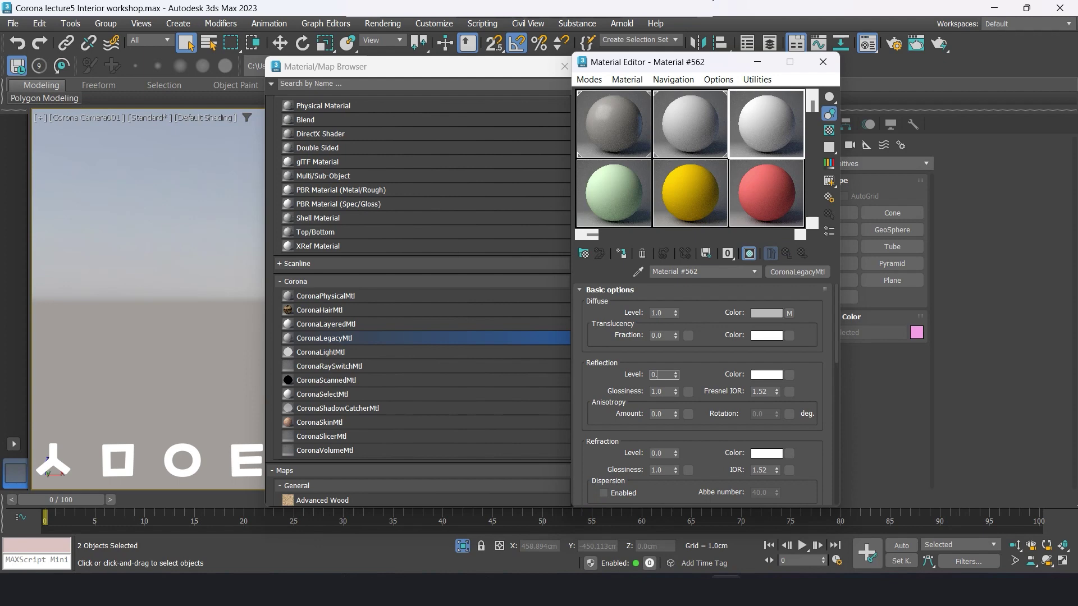
{"action": "left_click", "coordinate": [664, 375]}
{"action": "type", "text": "6"}
{"action": "key", "text": "Tab"}
Step: Load Wood.jpg as the bump map and show the material shaded in the viewport
{"action": "scroll", "coordinate": [702, 393], "scroll_direction": "down", "scroll_amount": 5}
{"action": "scroll", "coordinate": [701, 393], "scroll_direction": "down", "scroll_amount": 5}
{"action": "scroll", "coordinate": [701, 393], "scroll_direction": "down", "scroll_amount": 5}
{"action": "scroll", "coordinate": [701, 393], "scroll_direction": "down", "scroll_amount": 3}
{"action": "scroll", "coordinate": [702, 392], "scroll_direction": "down", "scroll_amount": 1}
{"action": "left_click", "coordinate": [757, 451]}
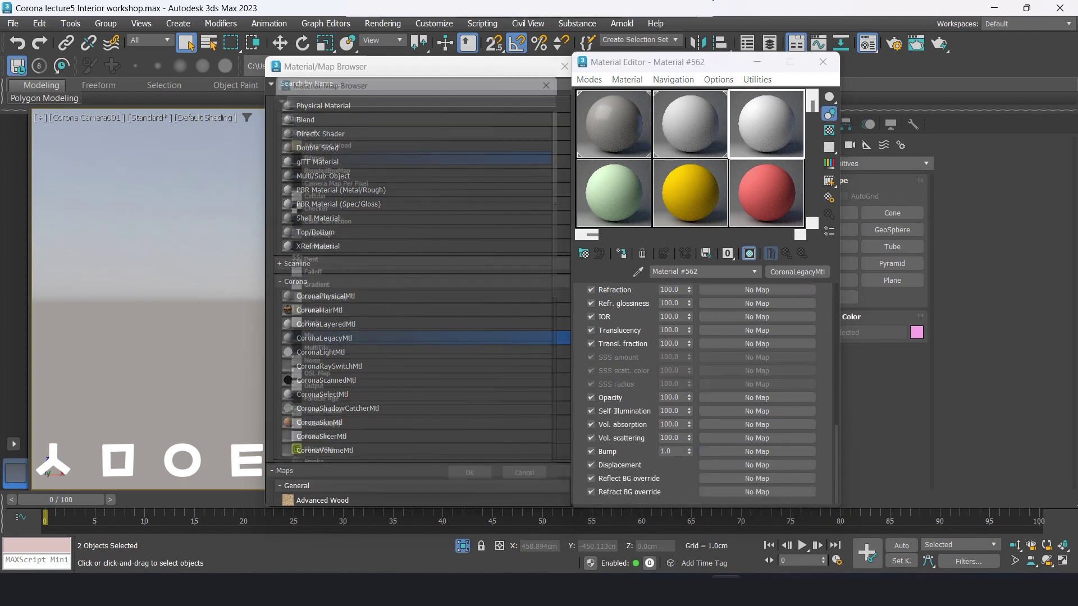
{"action": "key", "text": "Return"}
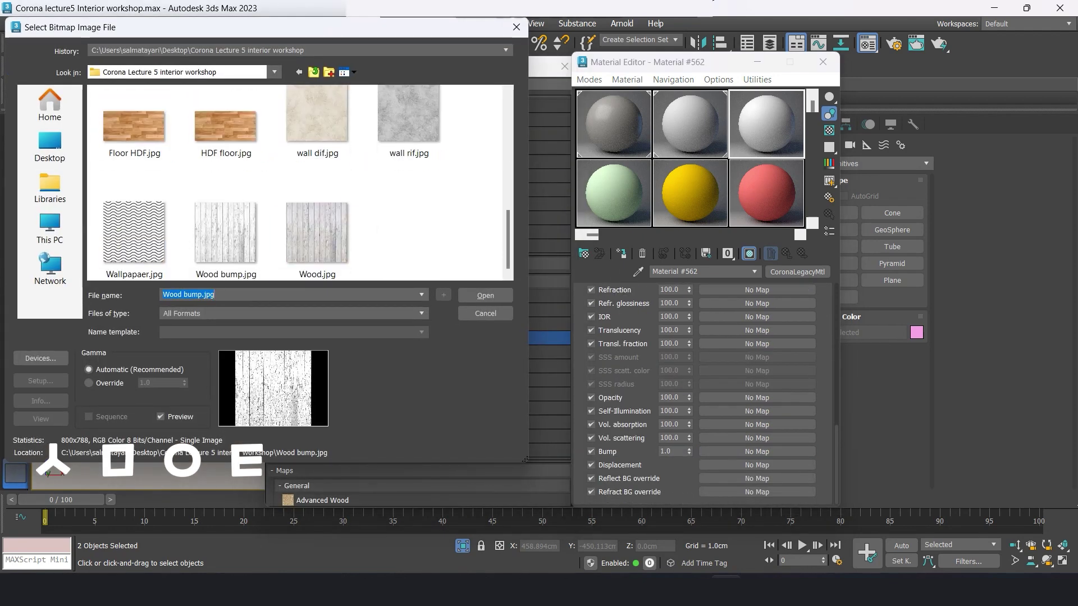
{"action": "scroll", "coordinate": [300, 182], "scroll_direction": "down", "scroll_amount": 3}
{"action": "left_click", "coordinate": [318, 236]}
{"action": "left_click", "coordinate": [486, 295]}
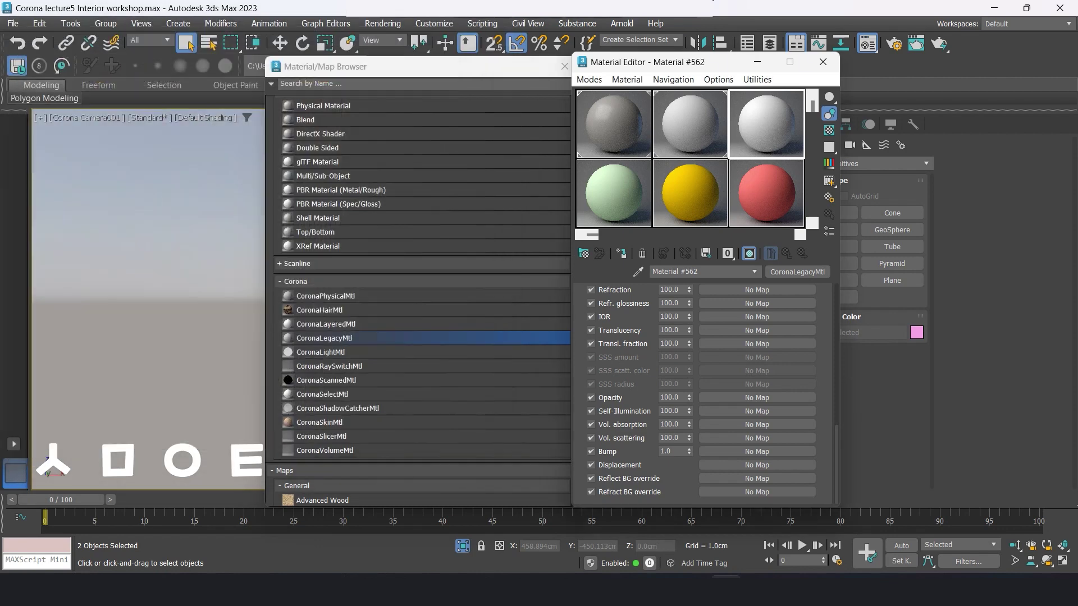
{"action": "key", "text": "Up"}
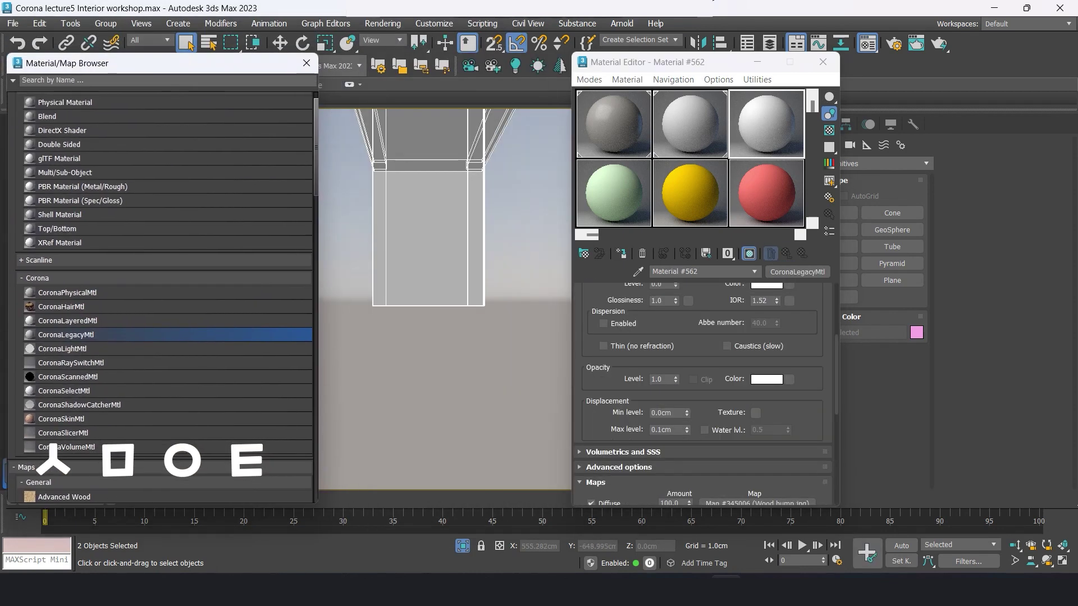
{"action": "left_click", "coordinate": [663, 253]}
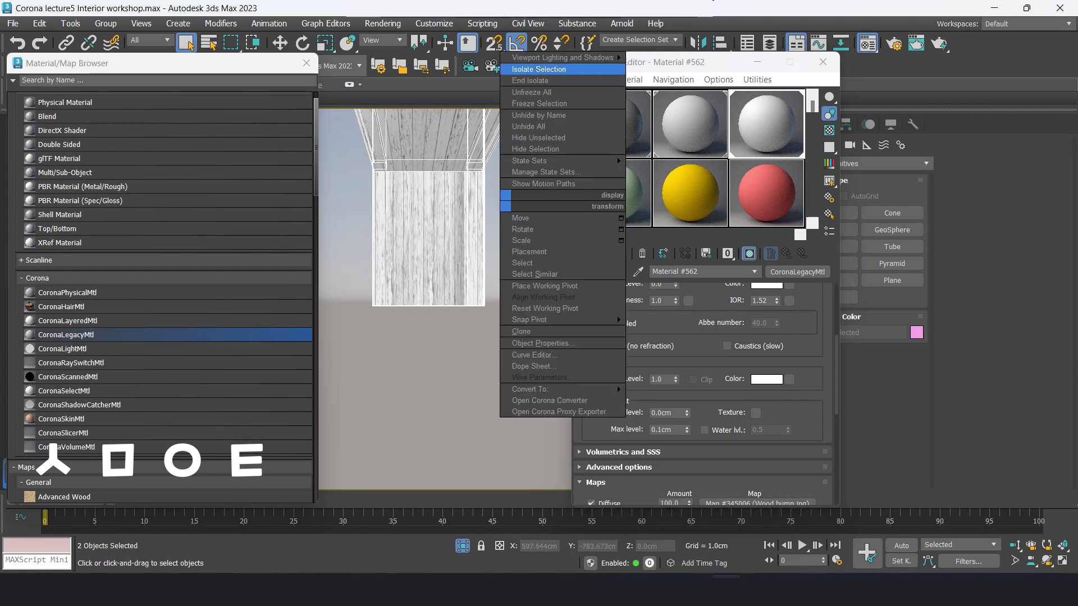
Step: End isolation and turn the poster's material slot into a CoronaLegacyMtl
{"action": "left_click", "coordinate": [530, 80]}
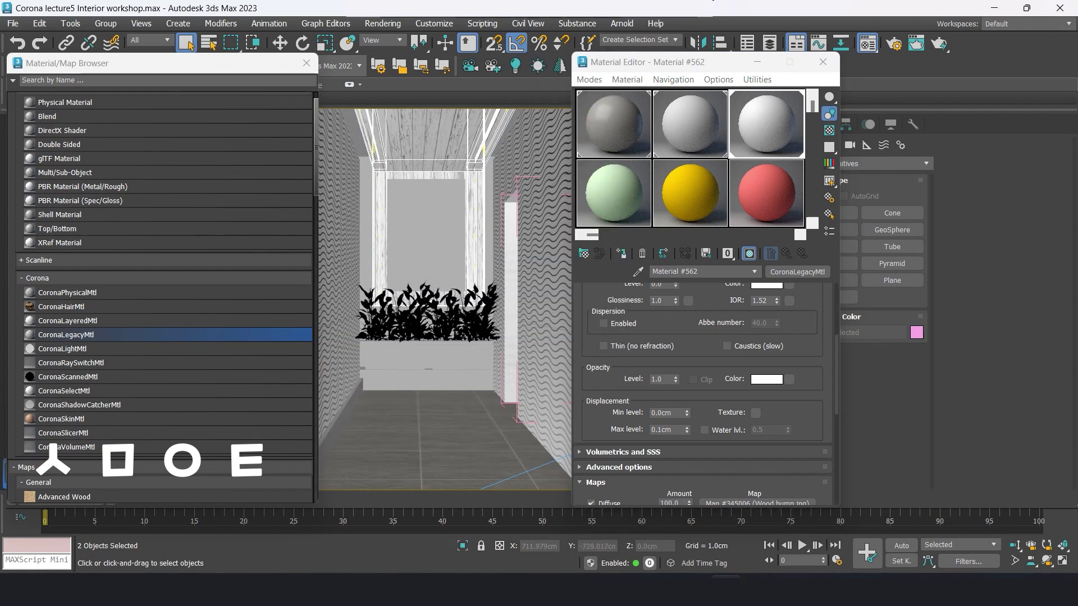
{"action": "mouse_move", "coordinate": [673, 61]}
{"action": "left_mouse_down"}
{"action": "mouse_move", "coordinate": [353, 58]}
{"action": "mouse_move", "coordinate": [816, 55]}
{"action": "left_mouse_up"}
{"action": "left_click", "coordinate": [306, 63]}
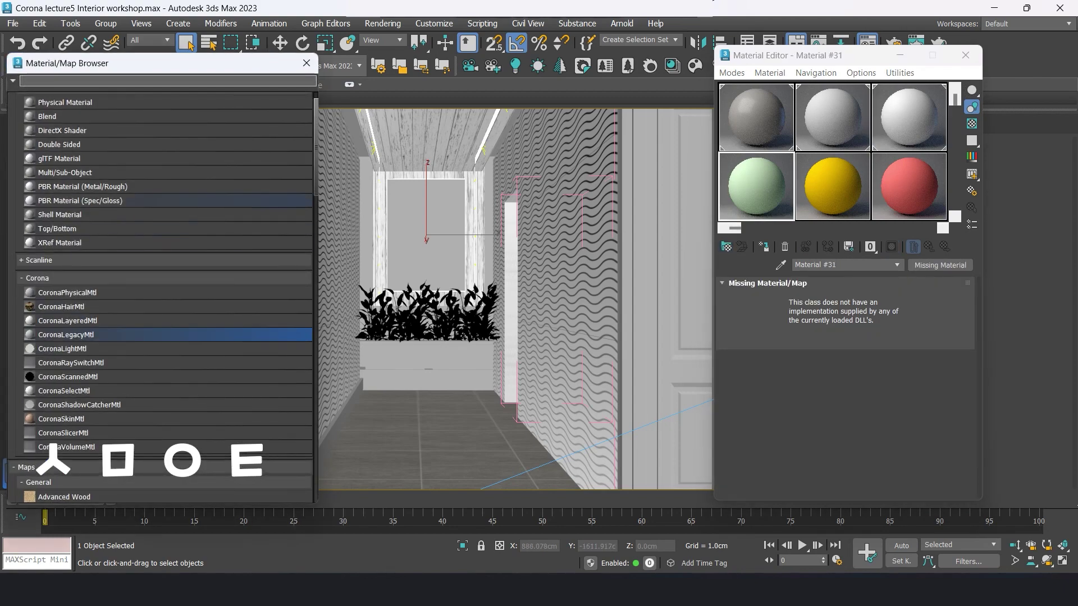
{"action": "double_click", "coordinate": [66, 334]}
{"action": "left_click", "coordinate": [306, 63]}
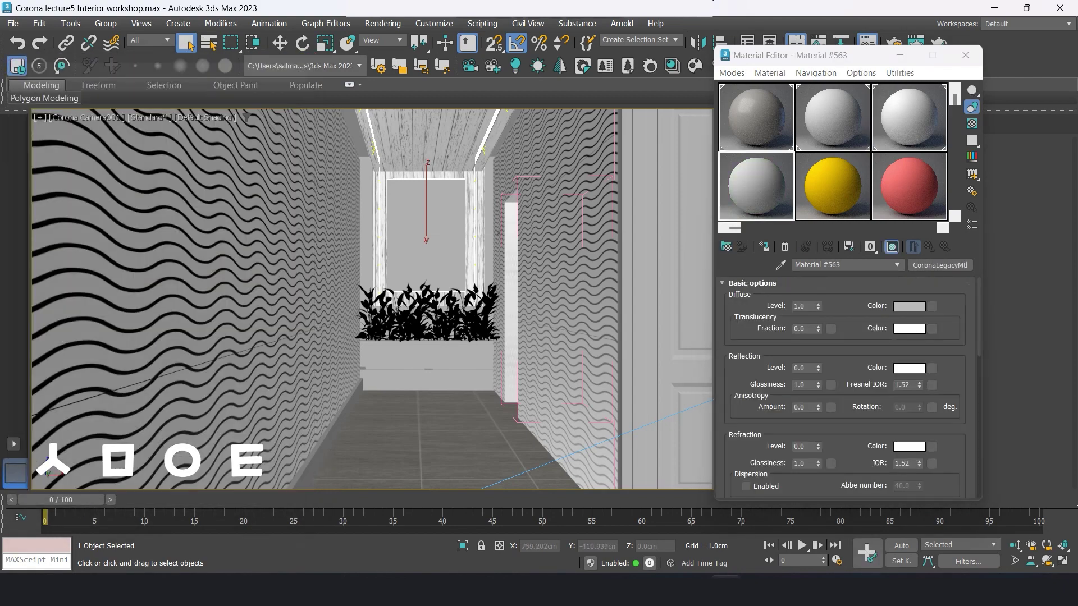
Step: Load 714990_poster_l.jpg as diffuse, with reflection 0.3 and glossiness 0.4
{"action": "double_click", "coordinate": [49, 143]}
{"action": "left_click", "coordinate": [50, 146]}
{"action": "scroll", "coordinate": [320, 224], "scroll_direction": "down", "scroll_amount": 5}
{"action": "left_click", "coordinate": [163, 188]}
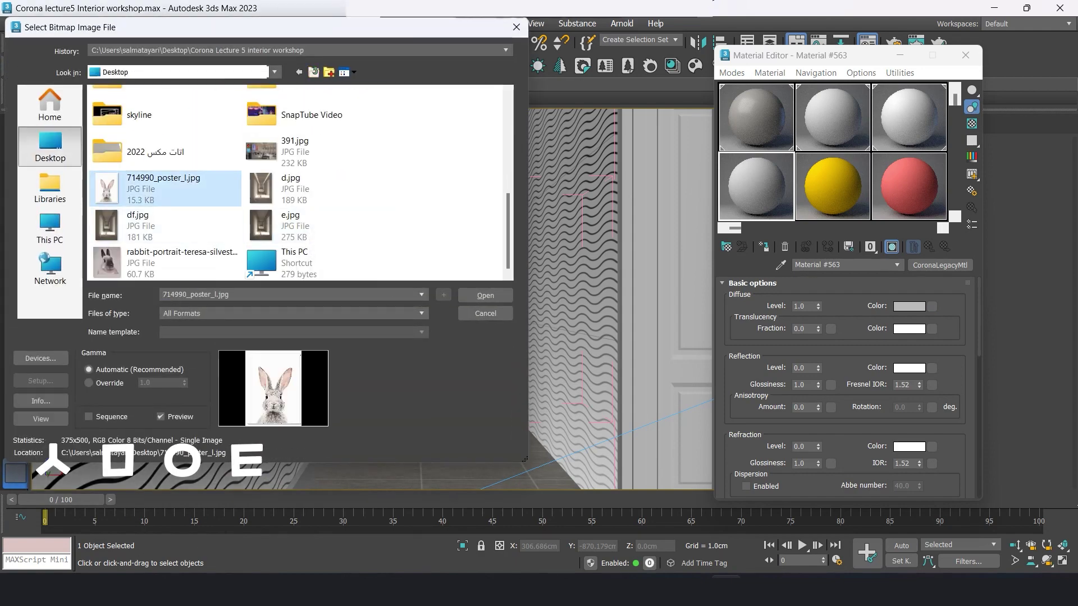
{"action": "left_click", "coordinate": [485, 295]}
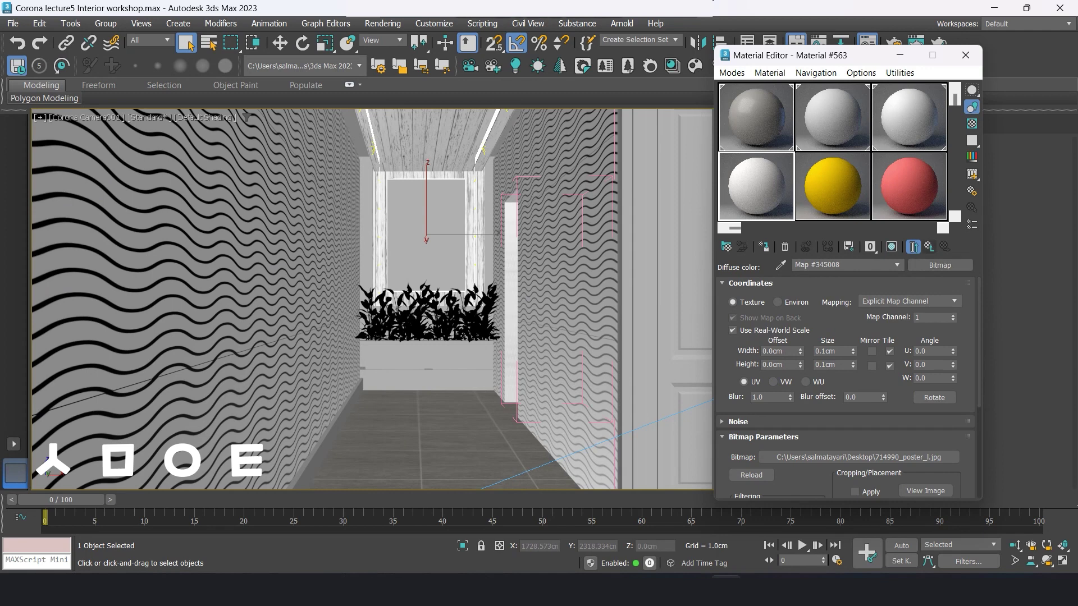
{"action": "left_click", "coordinate": [929, 246]}
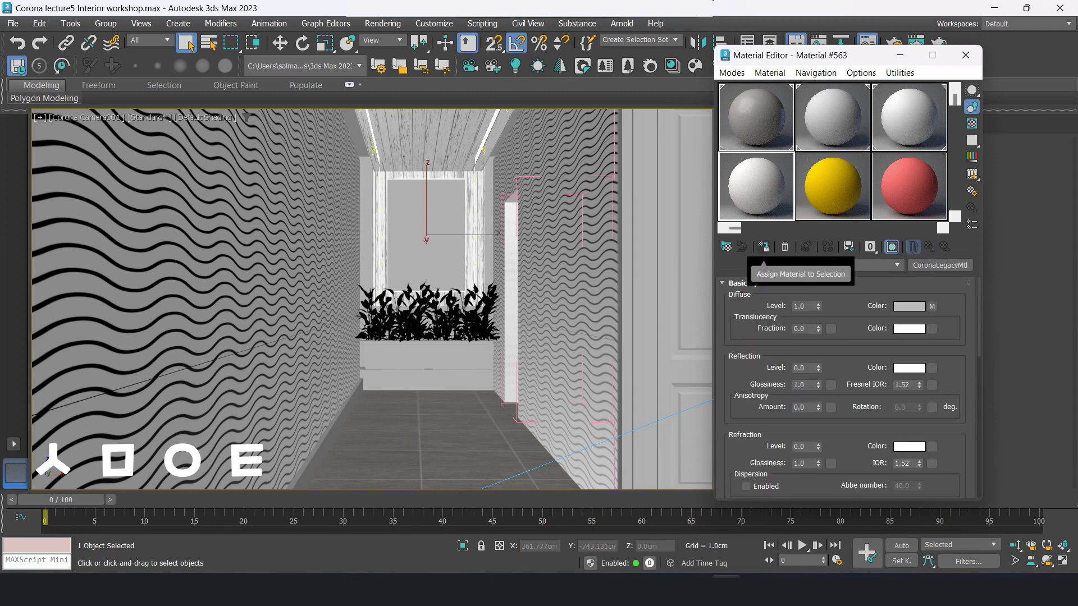
{"action": "type", "text": "0.3"}
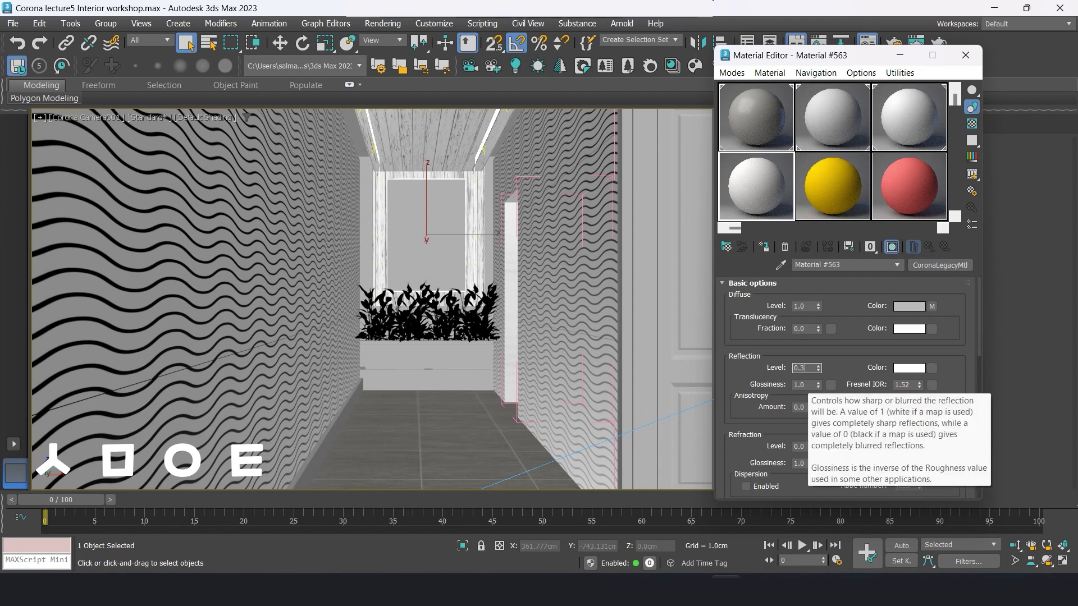
{"action": "double_click", "coordinate": [800, 384]}
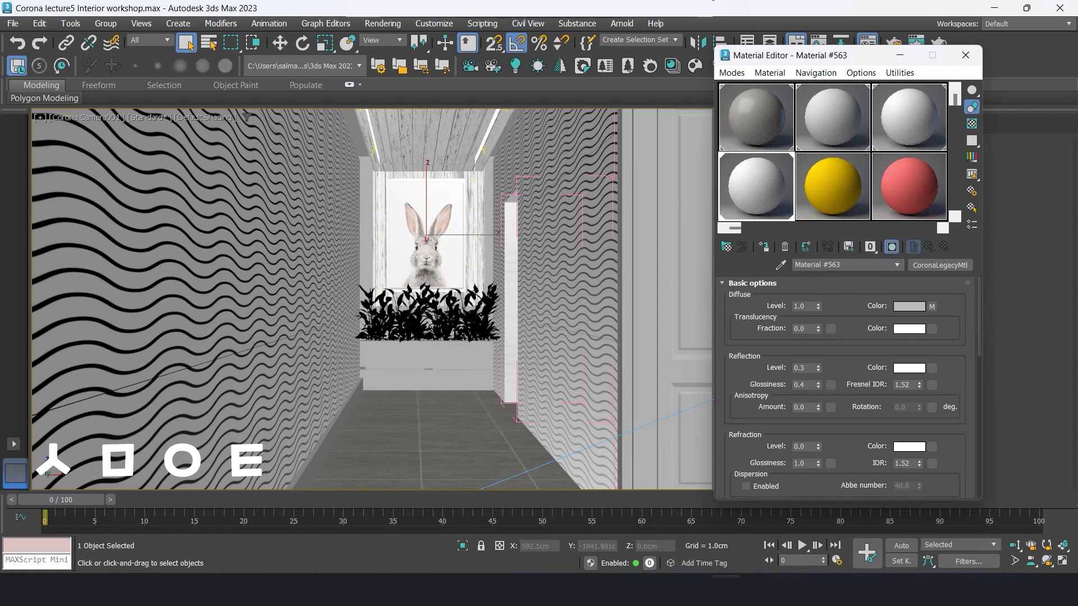
Step: Isolate the selected wall objects and make a new CoronaLegacyMtl slot
{"action": "right_click", "coordinate": [360, 171]}
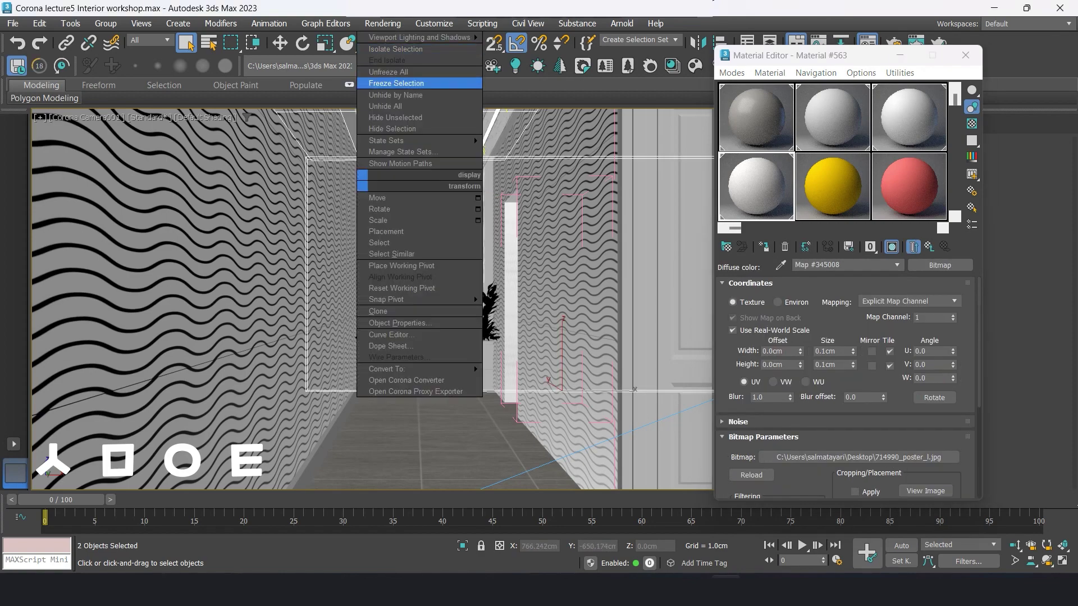
{"action": "left_click", "coordinate": [396, 49]}
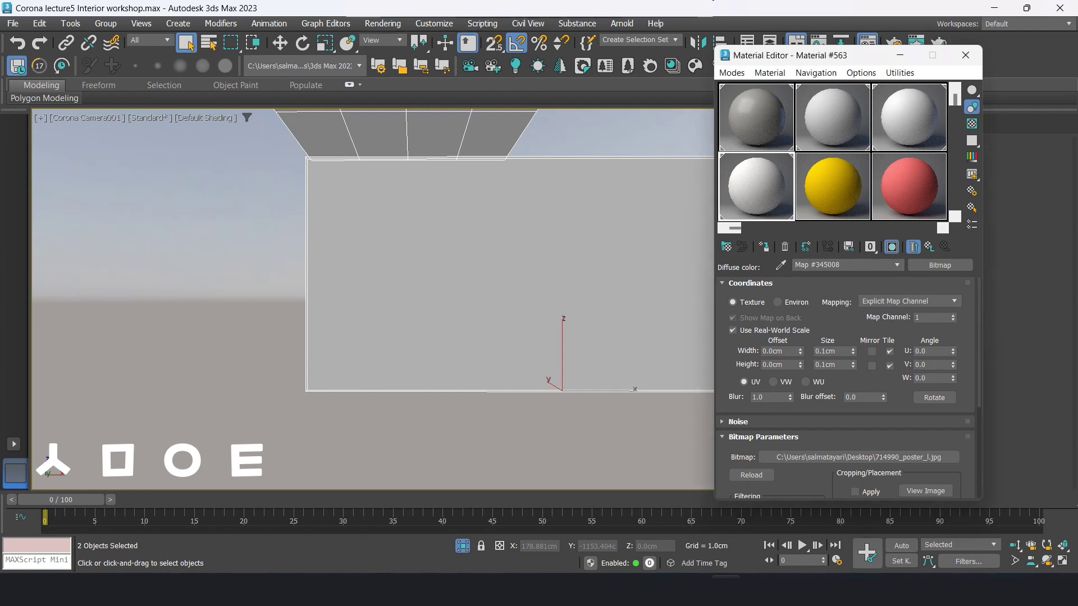
{"action": "left_click", "coordinate": [887, 176]}
{"action": "left_click", "coordinate": [725, 247]}
{"action": "double_click", "coordinate": [65, 334]}
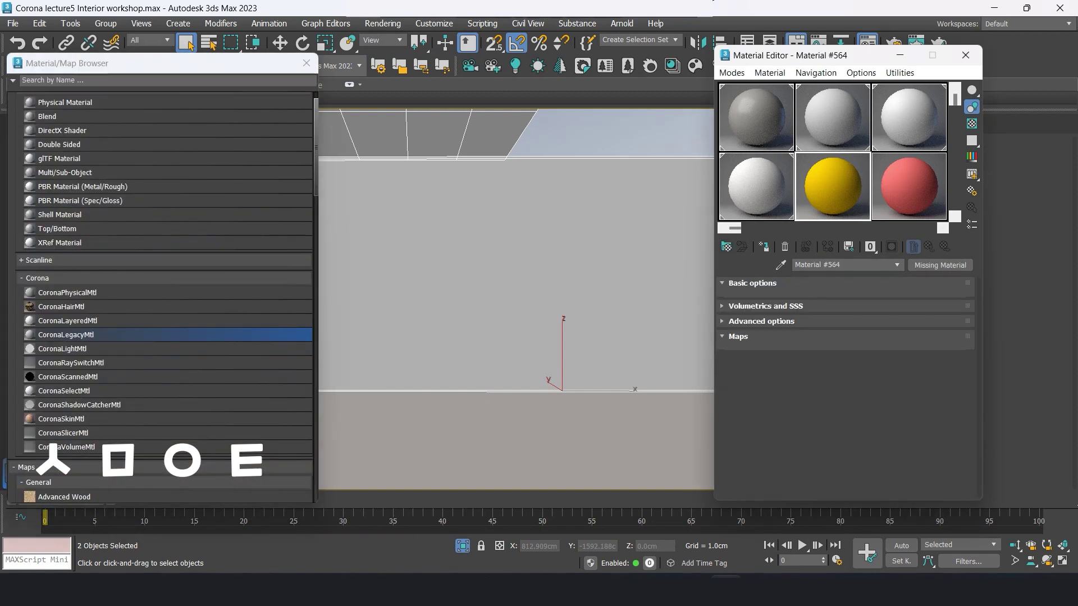
{"action": "left_click", "coordinate": [306, 63]}
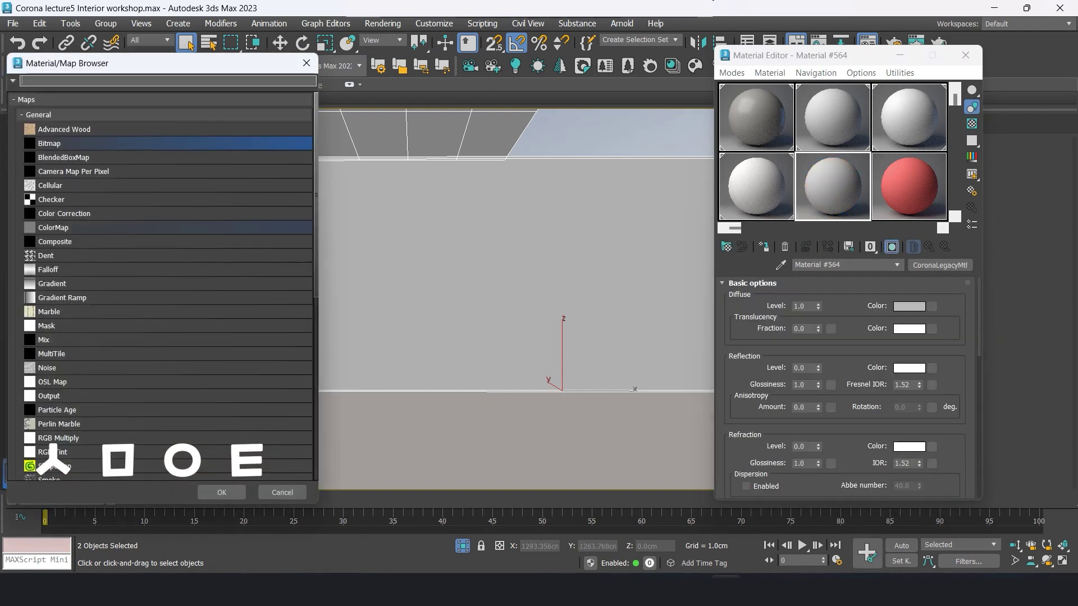
Step: Load the fine brown stucco plaster image as diffuse and adjust reflection and glossiness
{"action": "key", "text": "Return"}
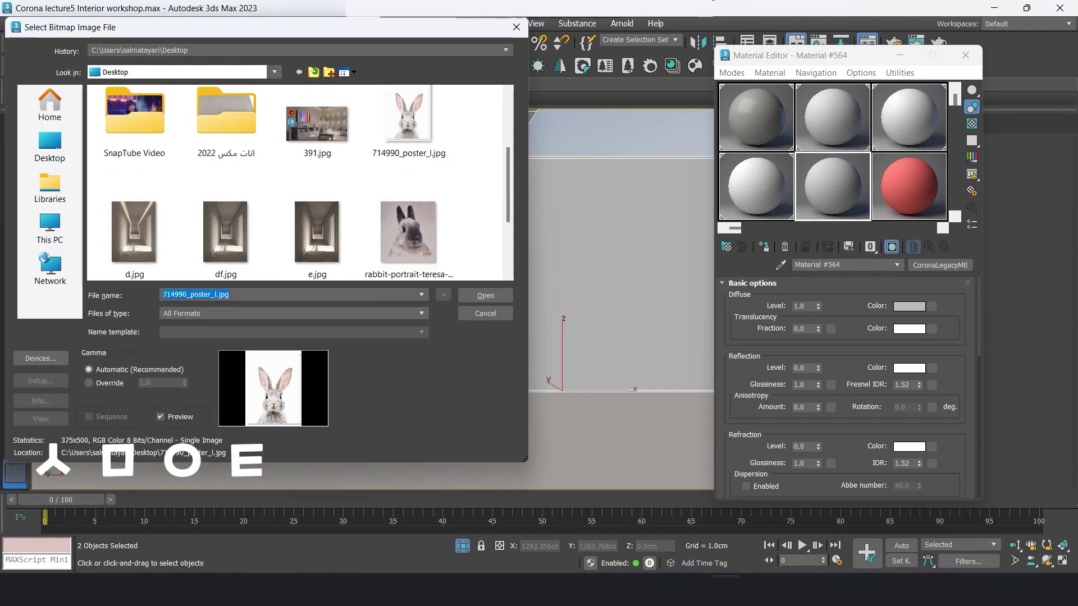
{"action": "scroll", "coordinate": [300, 182], "scroll_direction": "up", "scroll_amount": 2}
{"action": "double_click", "coordinate": [135, 126]}
{"action": "left_click", "coordinate": [225, 124]}
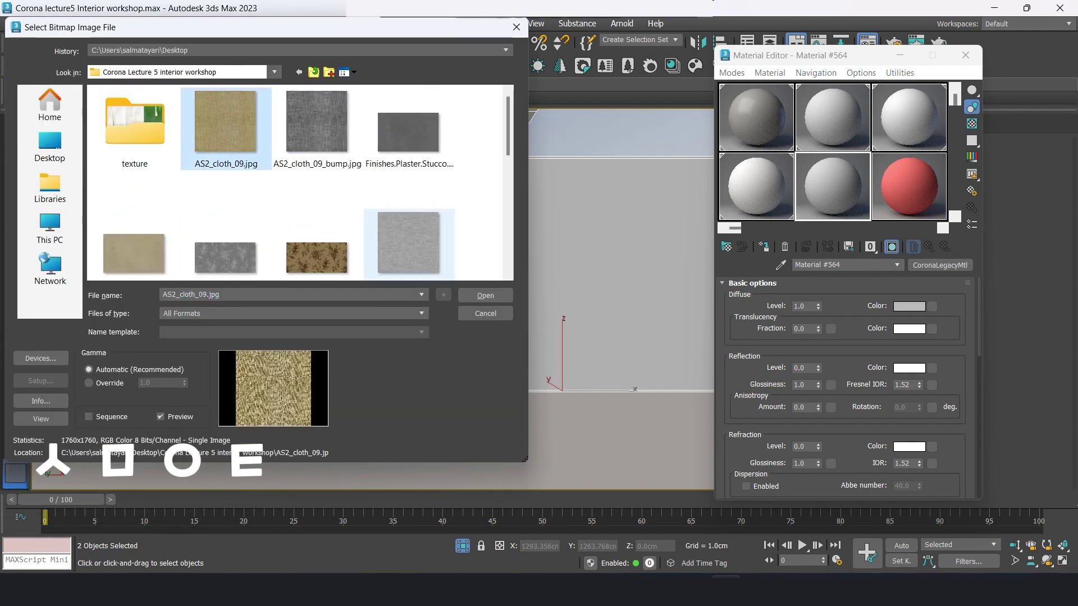
{"action": "left_click", "coordinate": [134, 252]}
{"action": "left_click", "coordinate": [485, 295]}
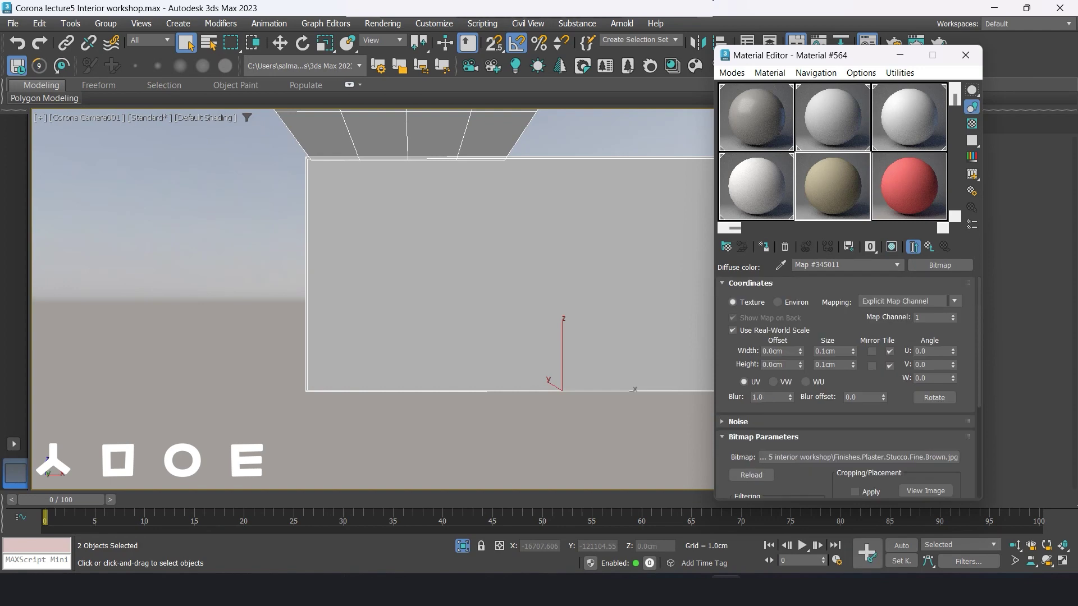
{"action": "left_click", "coordinate": [929, 246]}
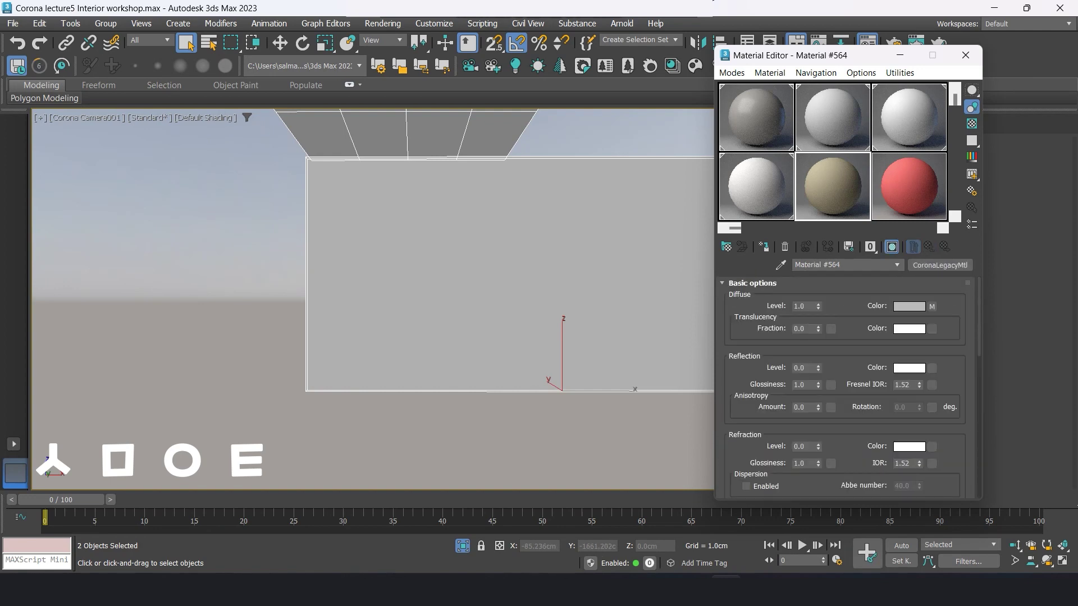
{"action": "double_click", "coordinate": [802, 367]}
{"action": "left_click", "coordinate": [801, 385]}
Step: Add a stucco bump bitmap and apply plaster Material #564 to the selection
{"action": "scroll", "coordinate": [842, 388], "scroll_direction": "down", "scroll_amount": 5}
{"action": "scroll", "coordinate": [842, 388], "scroll_direction": "down", "scroll_amount": 5}
{"action": "scroll", "coordinate": [842, 387], "scroll_direction": "down", "scroll_amount": 5}
{"action": "scroll", "coordinate": [841, 387], "scroll_direction": "down", "scroll_amount": 3}
{"action": "left_click", "coordinate": [900, 445]}
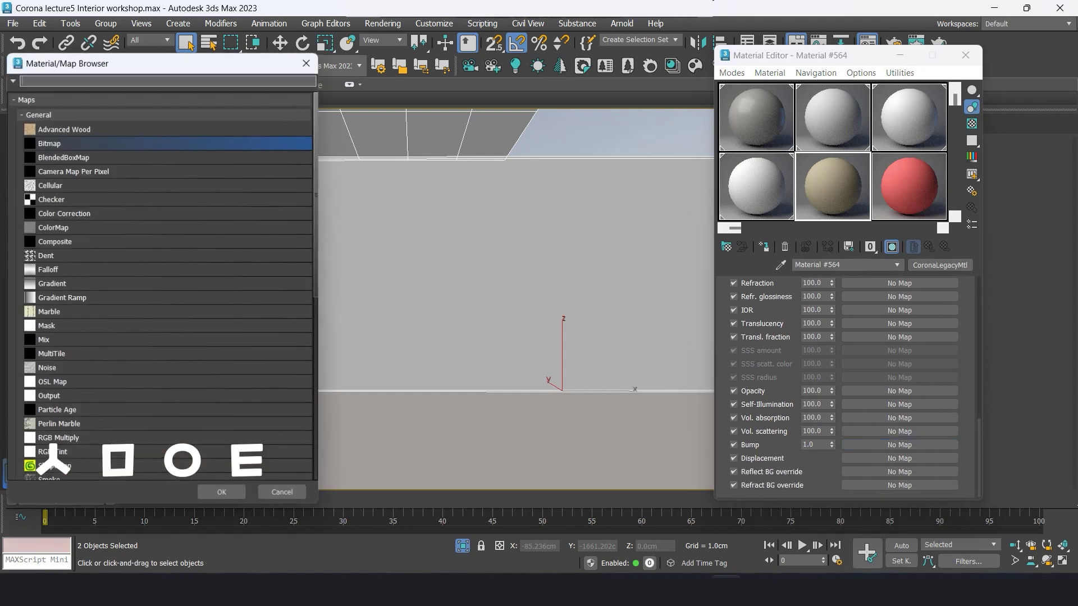
{"action": "key", "text": "Return"}
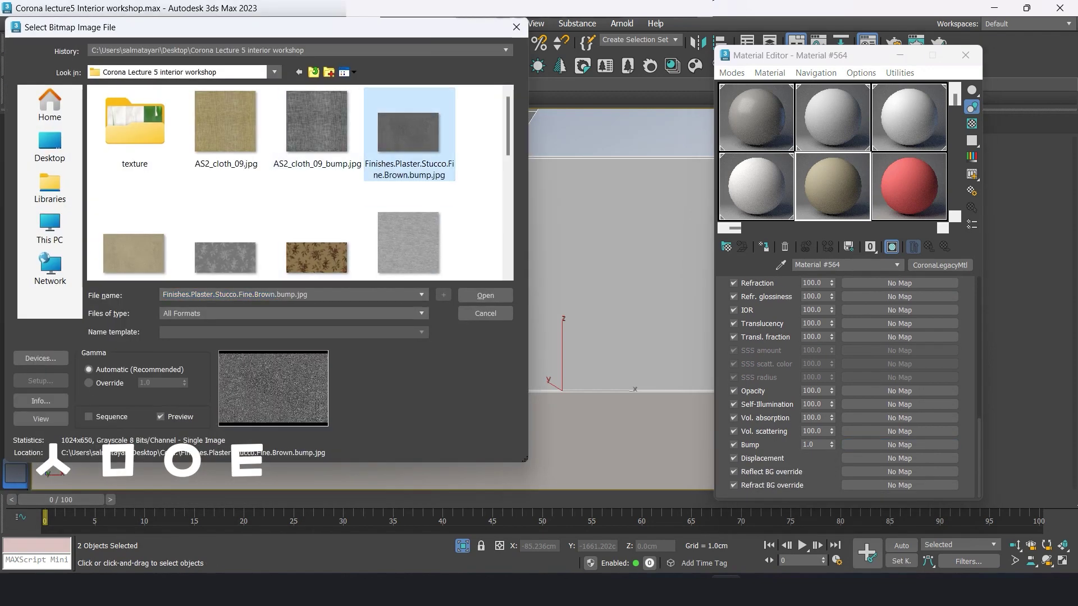
{"action": "key", "text": "Escape"}
{"action": "left_click", "coordinate": [929, 247]}
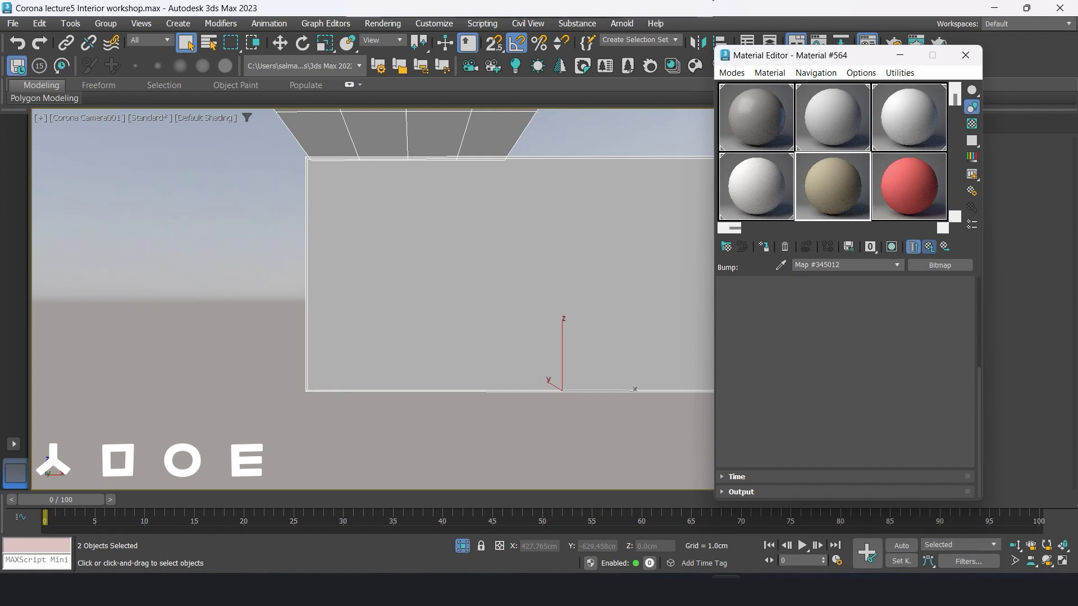
{"action": "left_click", "coordinate": [764, 247]}
Step: Give the wall box a Box UVW Map with real-world map size turned off
{"action": "mouse_move", "coordinate": [814, 55]}
{"action": "left_mouse_down"}
{"action": "mouse_move", "coordinate": [37, 3]}
{"action": "mouse_move", "coordinate": [51, 11]}
{"action": "left_mouse_up"}
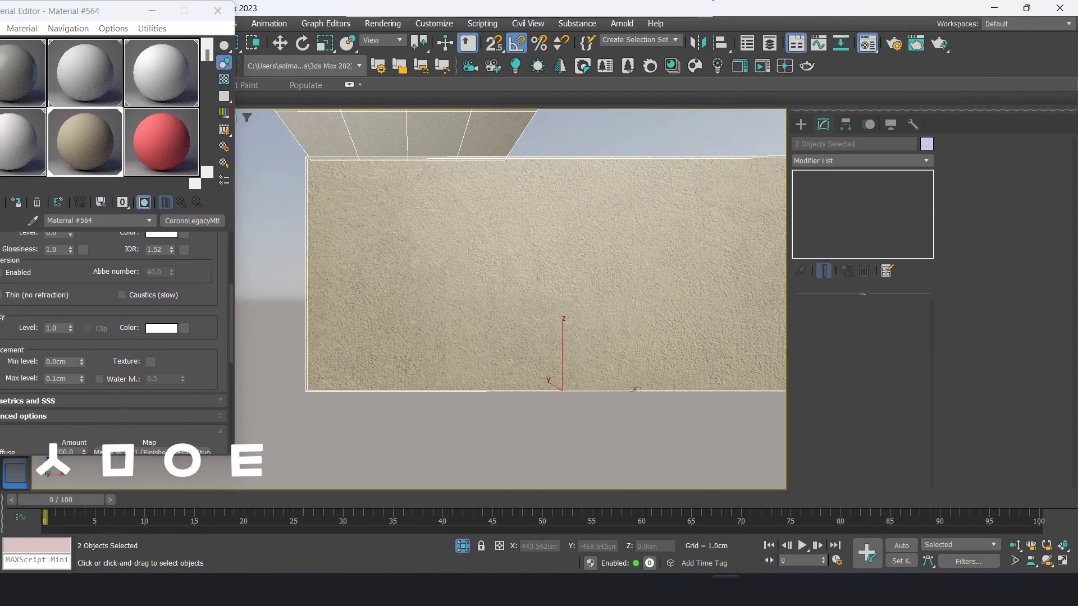
{"action": "left_click", "coordinate": [545, 269]}
{"action": "left_click", "coordinate": [861, 160]}
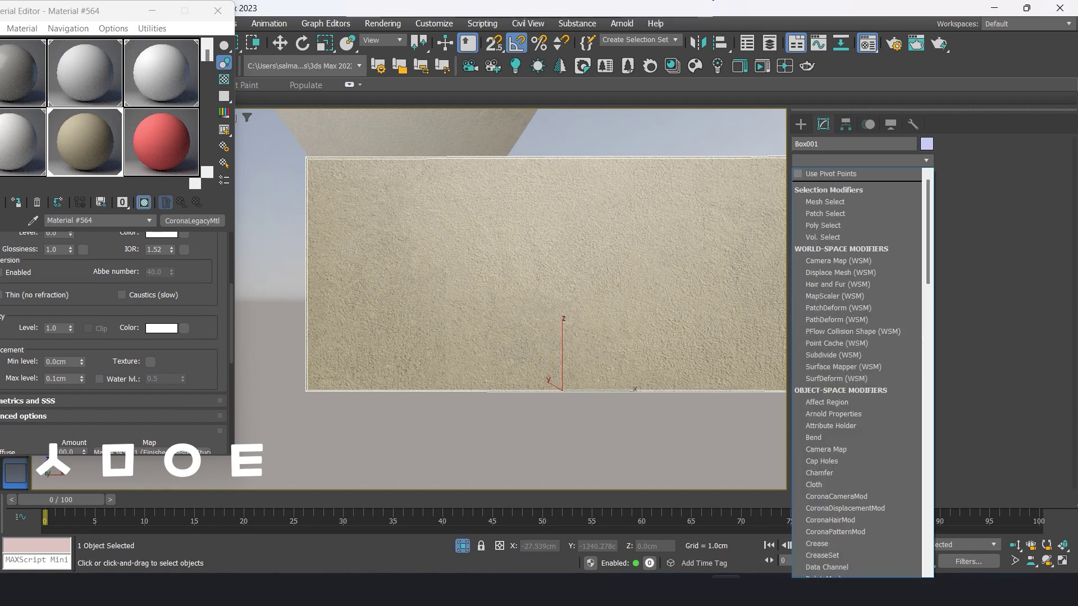
{"action": "type", "text": "uv"}
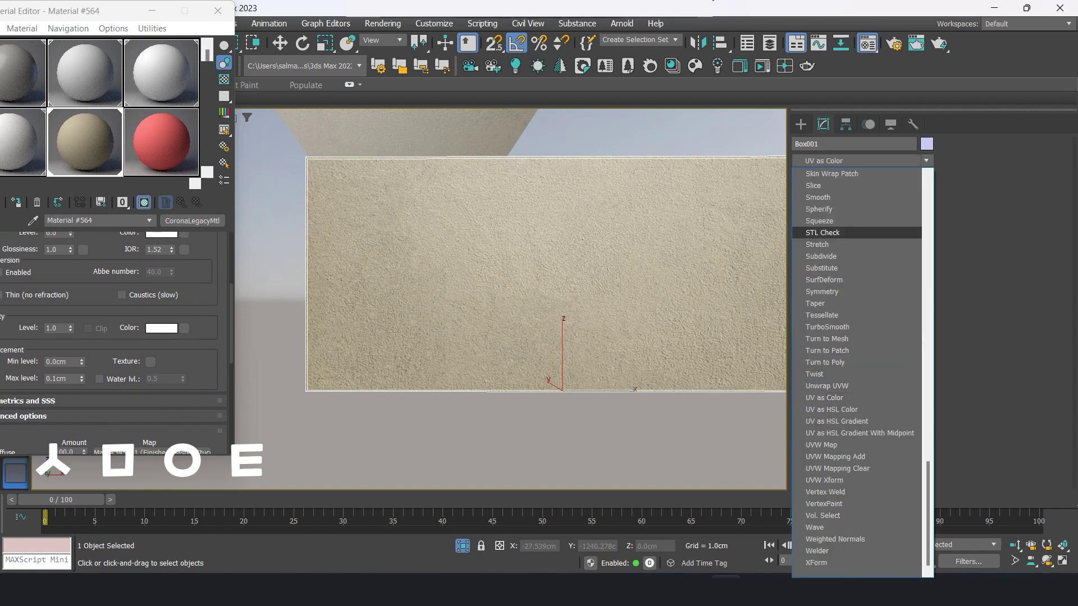
{"action": "left_click", "coordinate": [821, 445]}
{"action": "scroll", "coordinate": [861, 393], "scroll_direction": "down", "scroll_amount": 3}
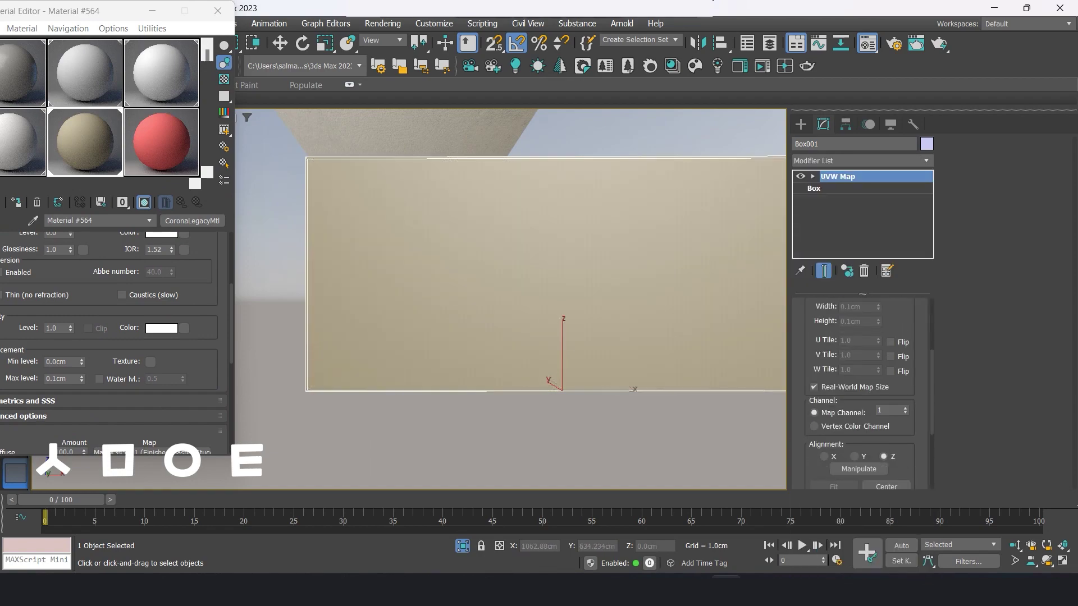
{"action": "left_click", "coordinate": [814, 386]}
{"action": "scroll", "coordinate": [861, 393], "scroll_direction": "up", "scroll_amount": 2}
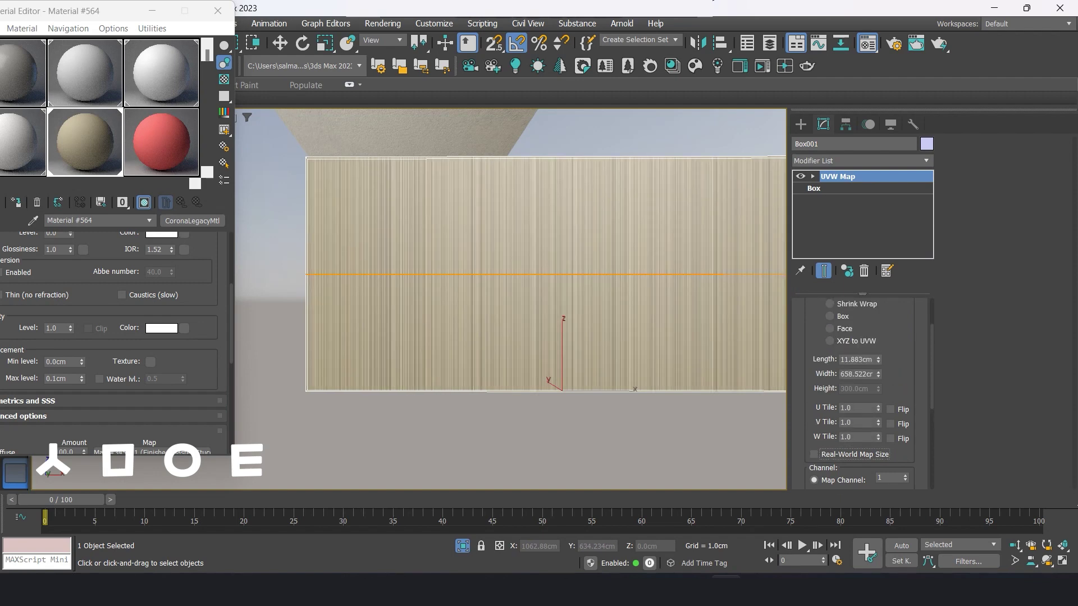
{"action": "left_click", "coordinate": [830, 316]}
{"action": "scroll", "coordinate": [861, 393], "scroll_direction": "up", "scroll_amount": 2}
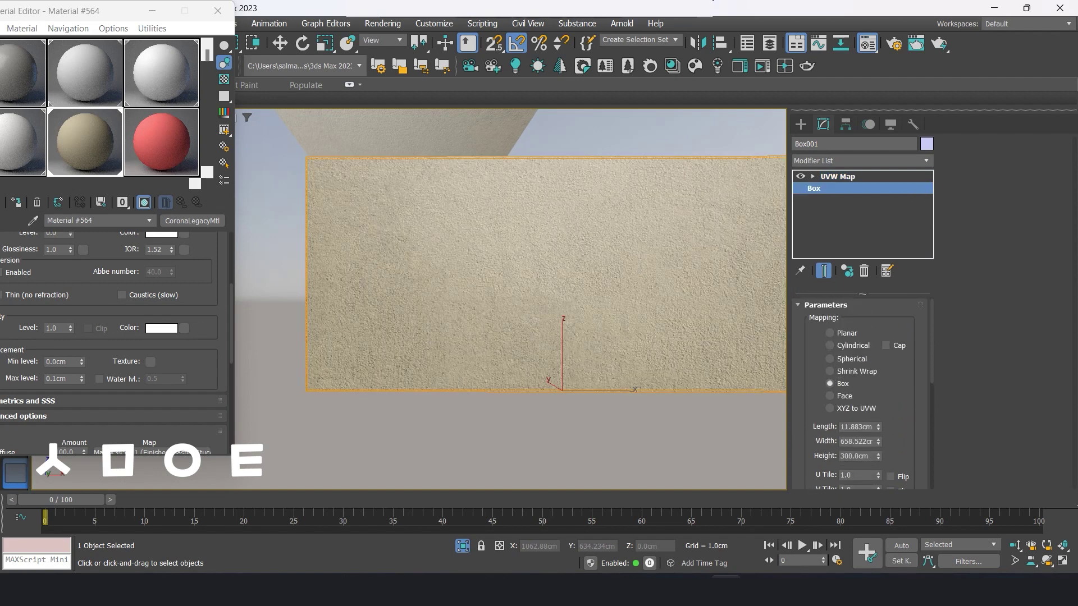
Step: Move the mapping gizmo into line and scale it to about 79%
{"action": "key", "text": "1"}
{"action": "key", "text": "w"}
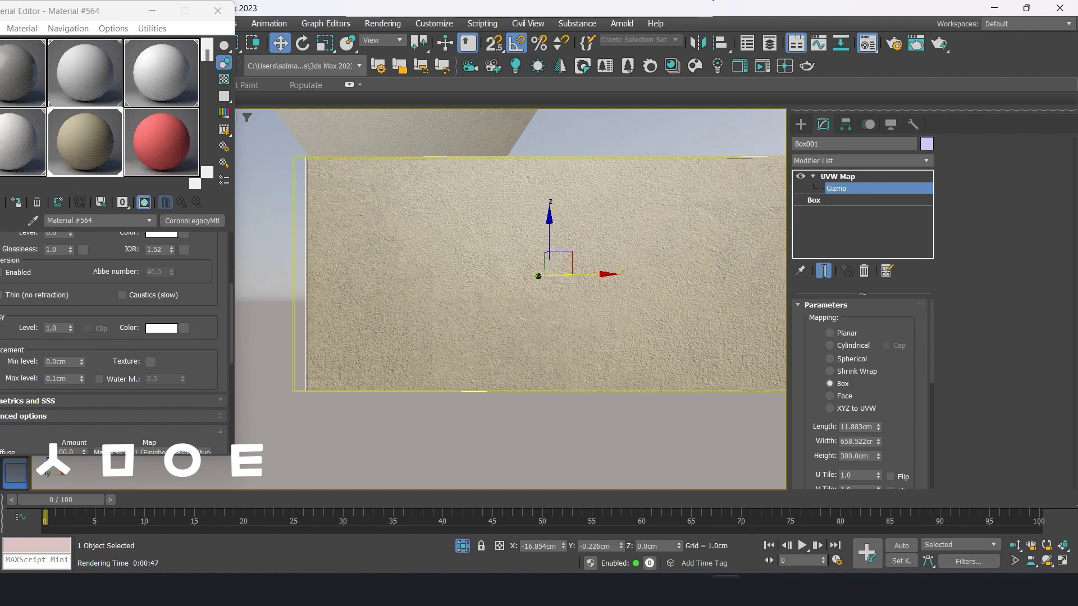
{"action": "mouse_move", "coordinate": [584, 274]}
{"action": "left_mouse_down"}
{"action": "mouse_move", "coordinate": [600, 273]}
{"action": "mouse_move", "coordinate": [570, 281]}
{"action": "left_mouse_up"}
{"action": "left_click", "coordinate": [324, 44]}
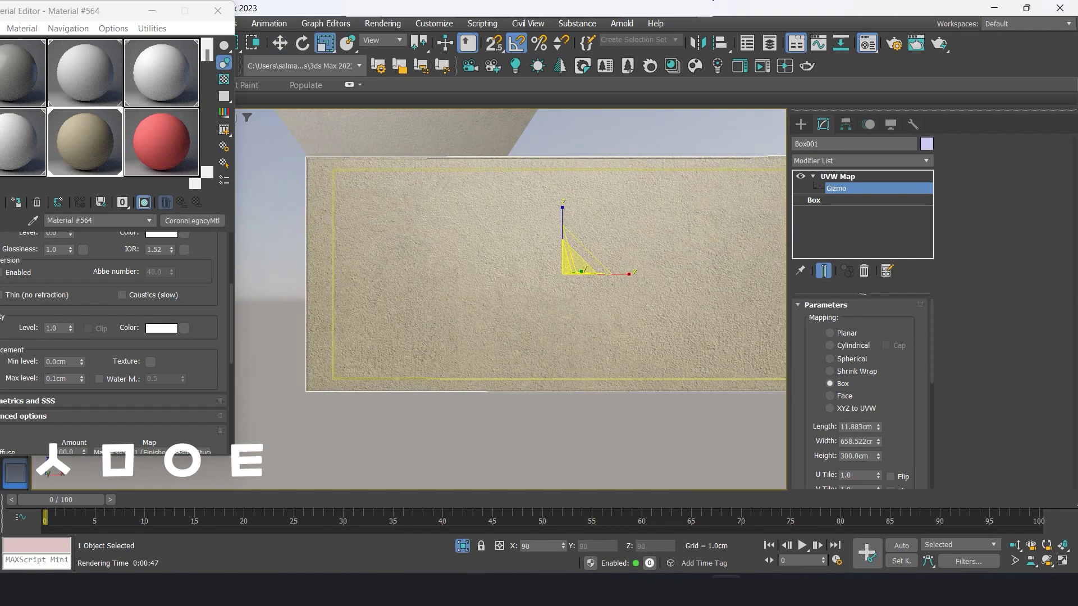
{"action": "left_click_drag", "start_coordinate": [568, 253], "coordinate": [568, 280]}
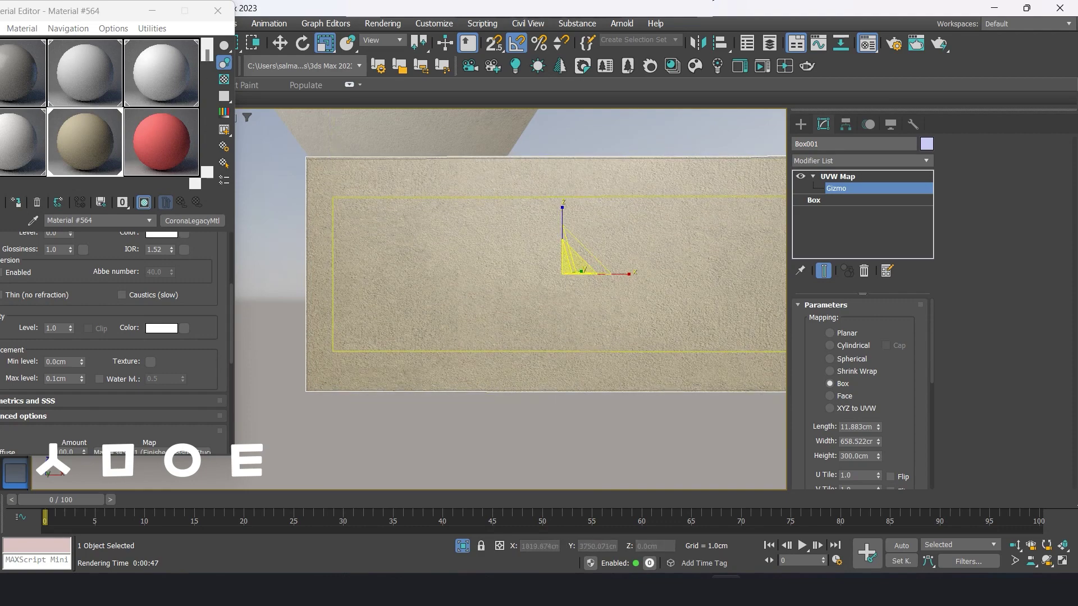
Step: Add a UVW Map to Plane004, paste the copied box mapping, then deselect
{"action": "right_click", "coordinate": [845, 176]}
{"action": "left_click", "coordinate": [844, 176]}
{"action": "right_click", "coordinate": [845, 176]}
{"action": "left_click", "coordinate": [404, 134]}
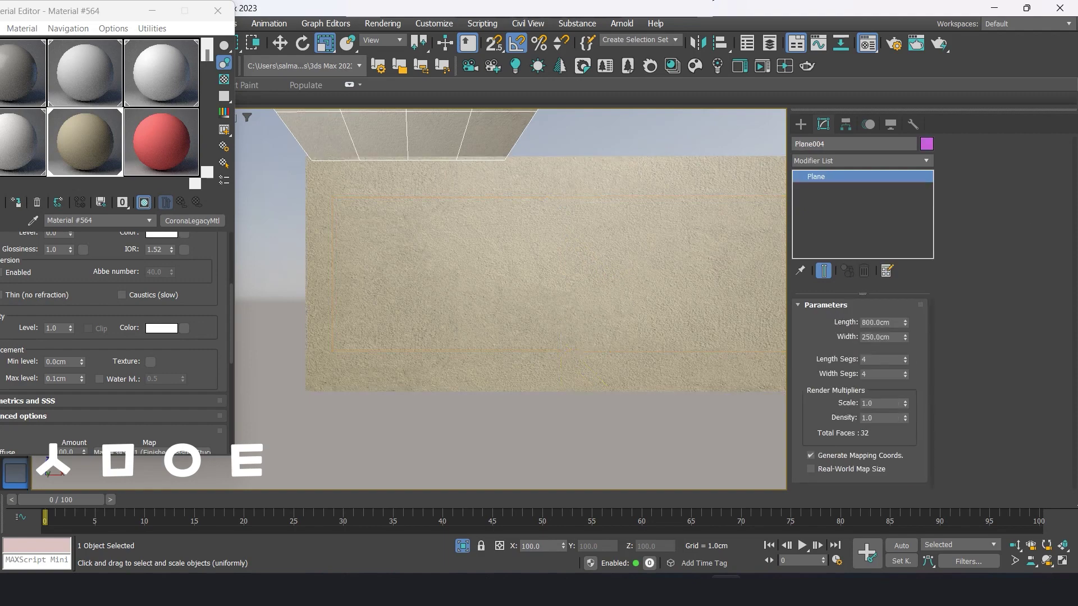
{"action": "left_click", "coordinate": [862, 161]}
{"action": "left_click", "coordinate": [862, 161]}
{"action": "type", "text": "uv"}
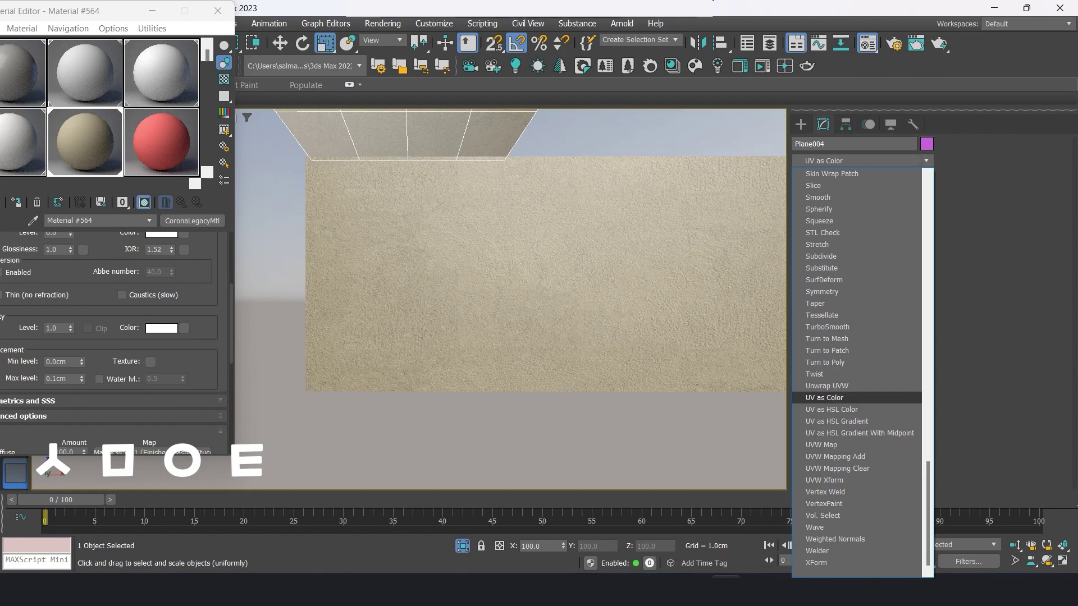
{"action": "key", "text": "Down"}
{"action": "key", "text": "Down"}
{"action": "key", "text": "Down"}
{"action": "key", "text": "Return"}
{"action": "right_click", "coordinate": [854, 177]}
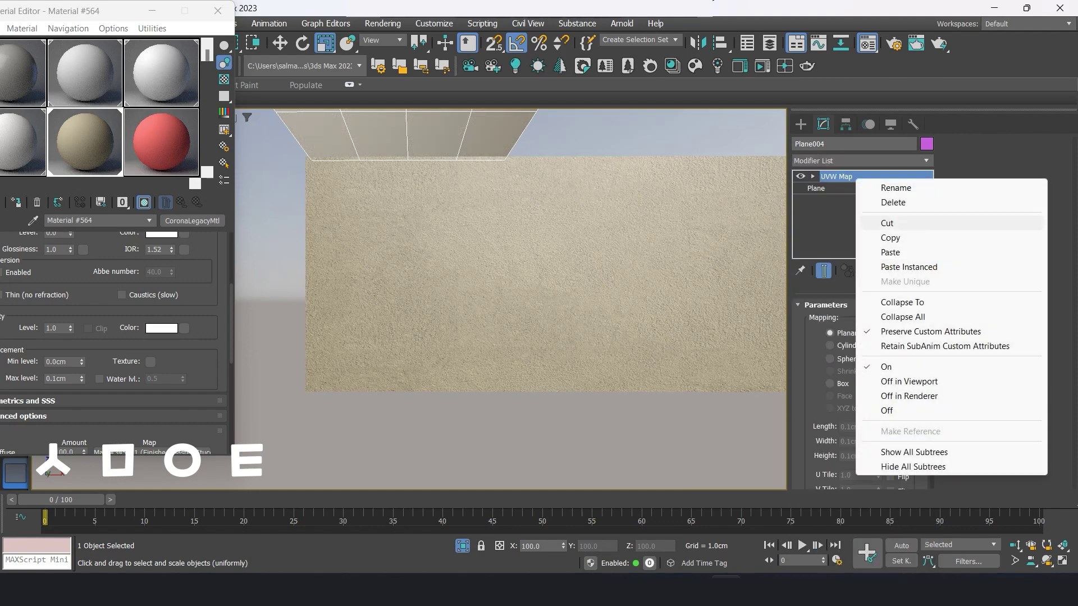
{"action": "left_click", "coordinate": [898, 252]}
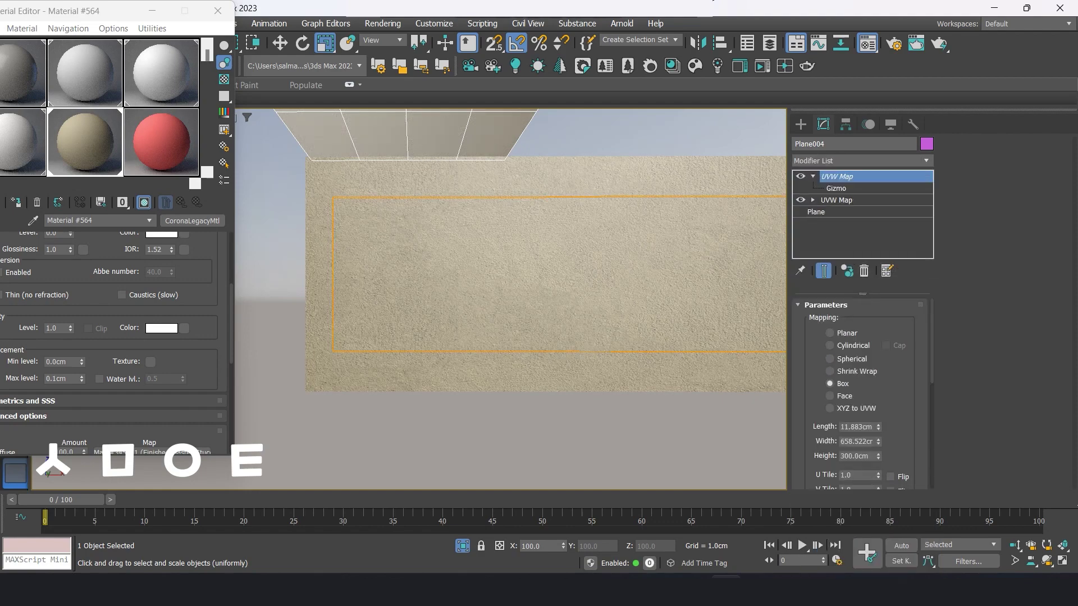
{"action": "key", "text": "ctrl+d"}
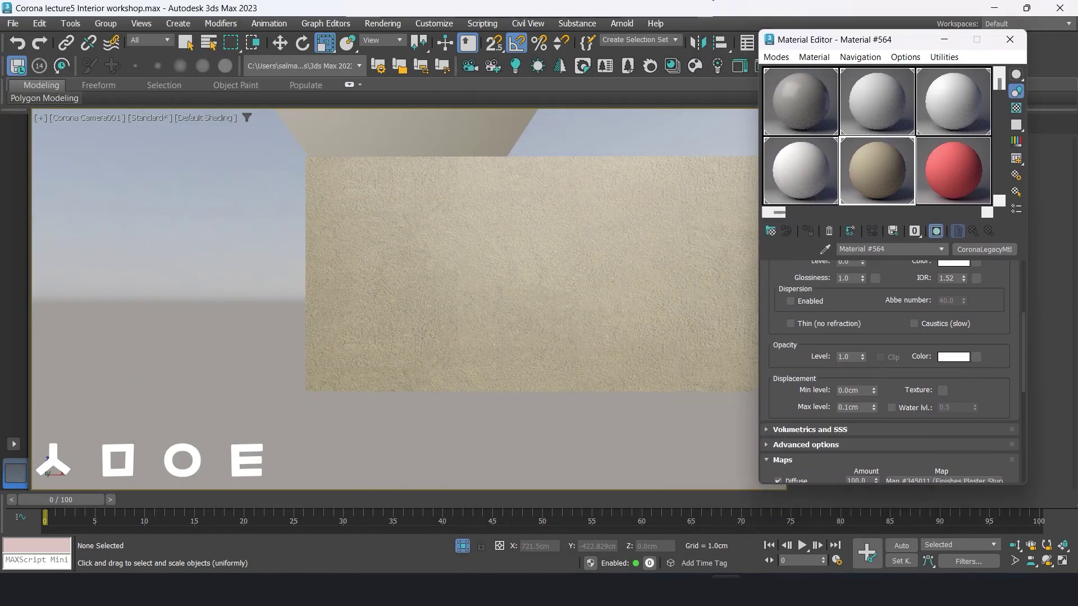
{"action": "left_click_drag", "start_coordinate": [112, 10], "coordinate": [926, 47]}
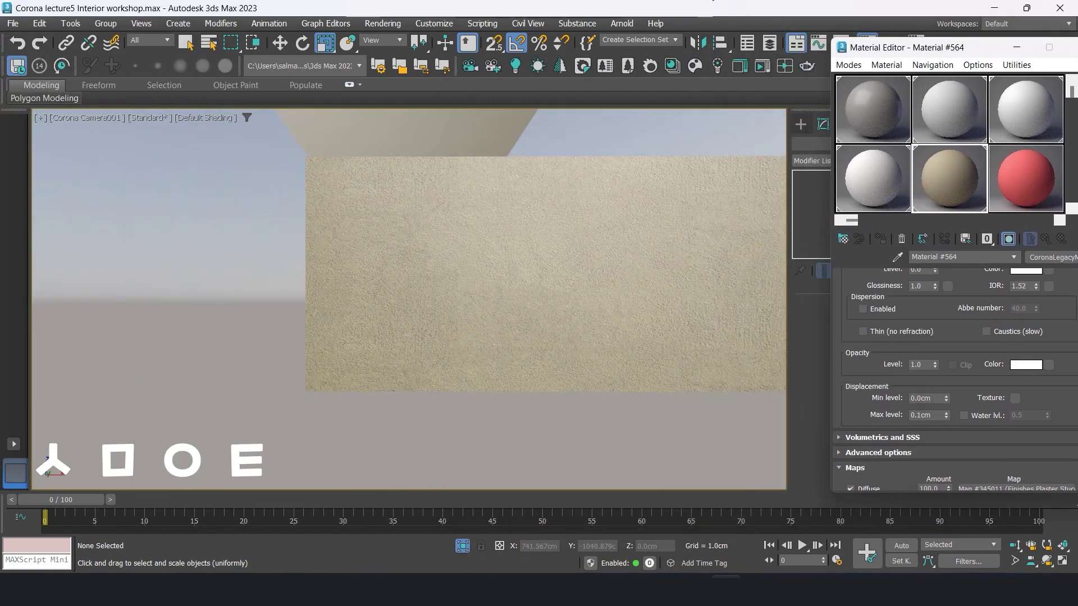
Step: End isolation and assign the wavy wallpaper material to the planter Box007
{"action": "right_click", "coordinate": [370, 247]}
{"action": "left_click", "coordinate": [432, 110]}
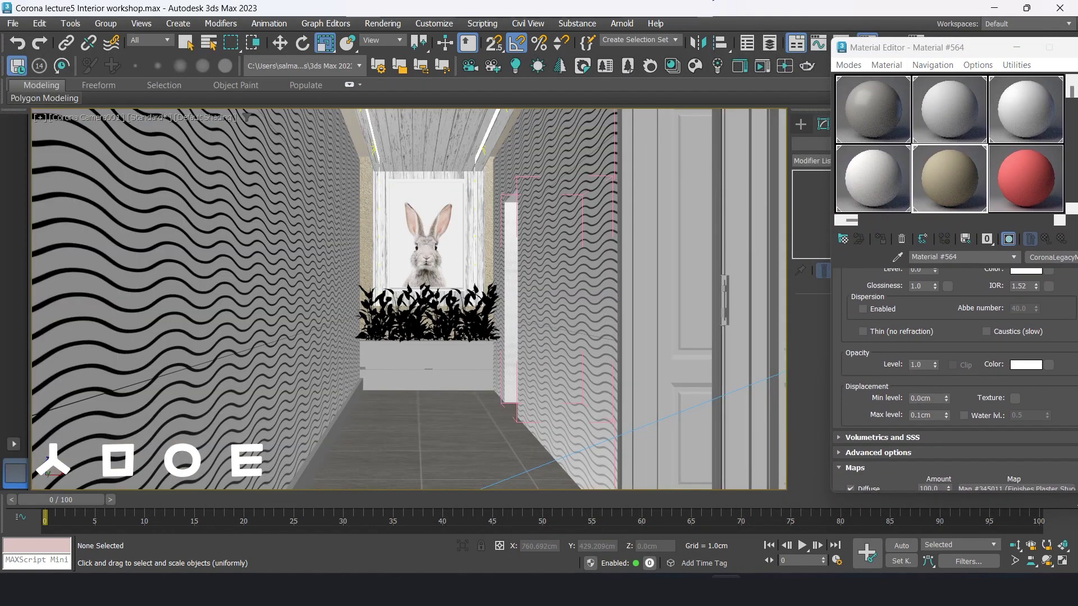
{"action": "left_click", "coordinate": [427, 365]}
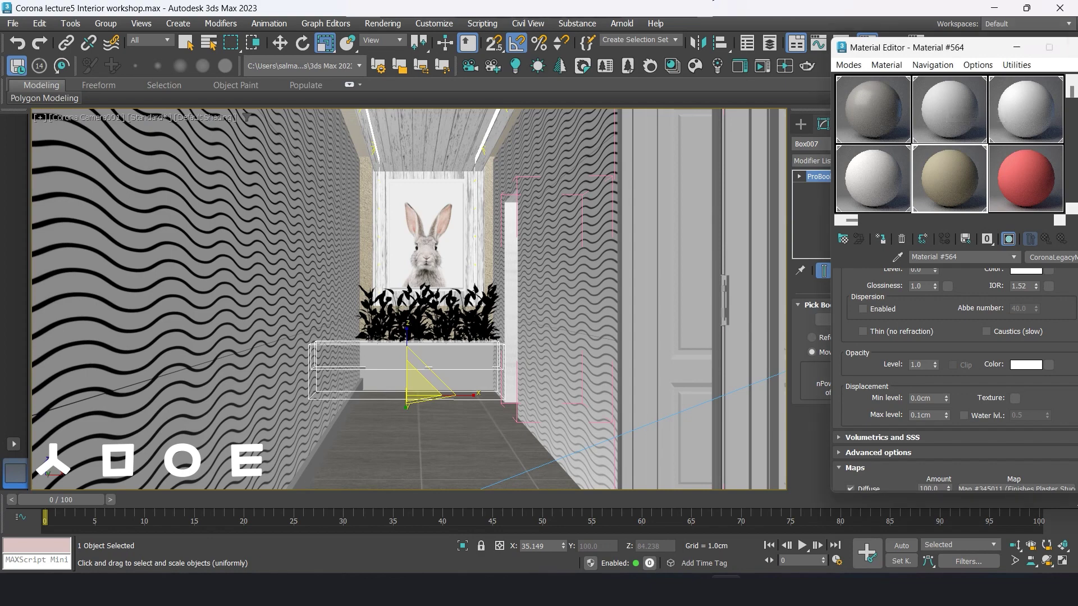
{"action": "left_click", "coordinate": [800, 123]}
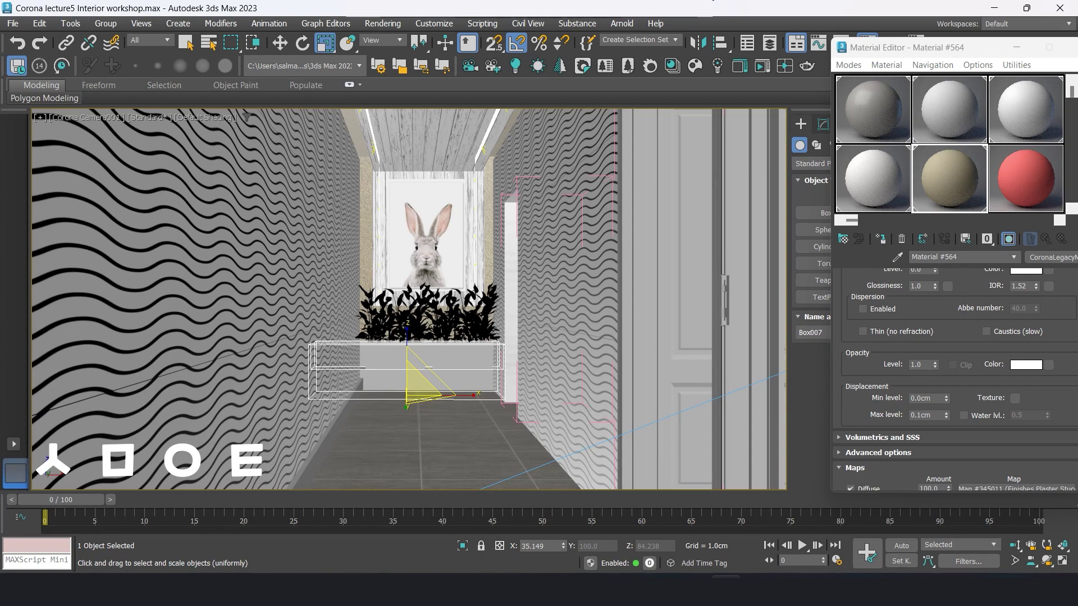
{"action": "left_click", "coordinate": [186, 43]}
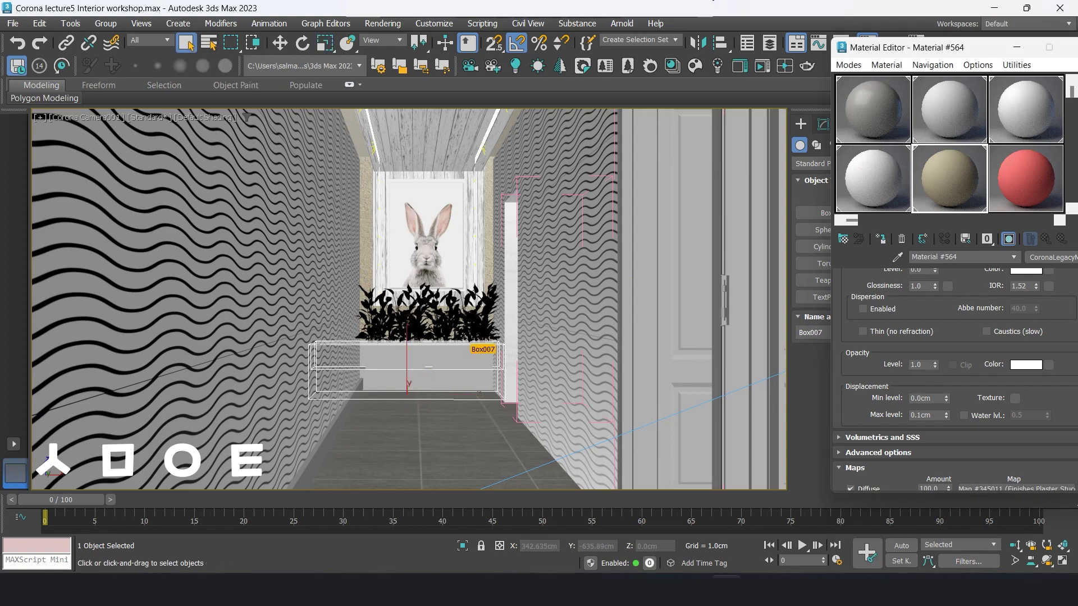
Step: Add a UVW Map modifier to the planter and set it to Box projection
{"action": "left_click", "coordinate": [881, 238]}
{"action": "left_click_drag", "start_coordinate": [909, 47], "coordinate": [760, 237]}
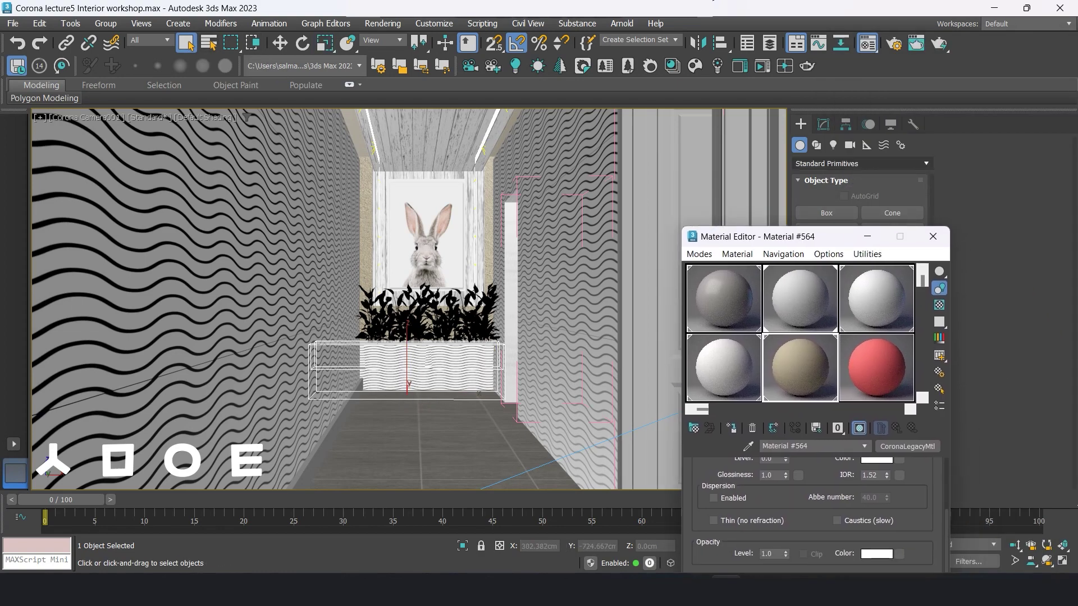
{"action": "left_click", "coordinate": [823, 123]}
{"action": "left_click", "coordinate": [861, 161]}
{"action": "type", "text": "uvw"}
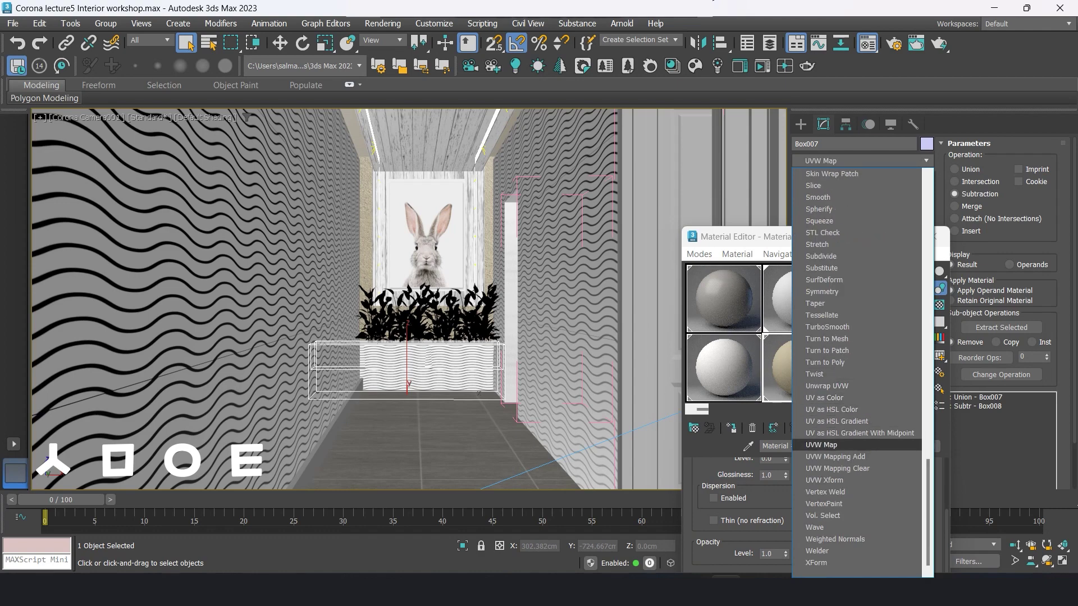
{"action": "key", "text": "Return"}
{"action": "mouse_move", "coordinate": [730, 236]}
{"action": "left_mouse_down"}
{"action": "mouse_move", "coordinate": [361, 173]}
{"action": "mouse_move", "coordinate": [73, 25]}
{"action": "left_mouse_up"}
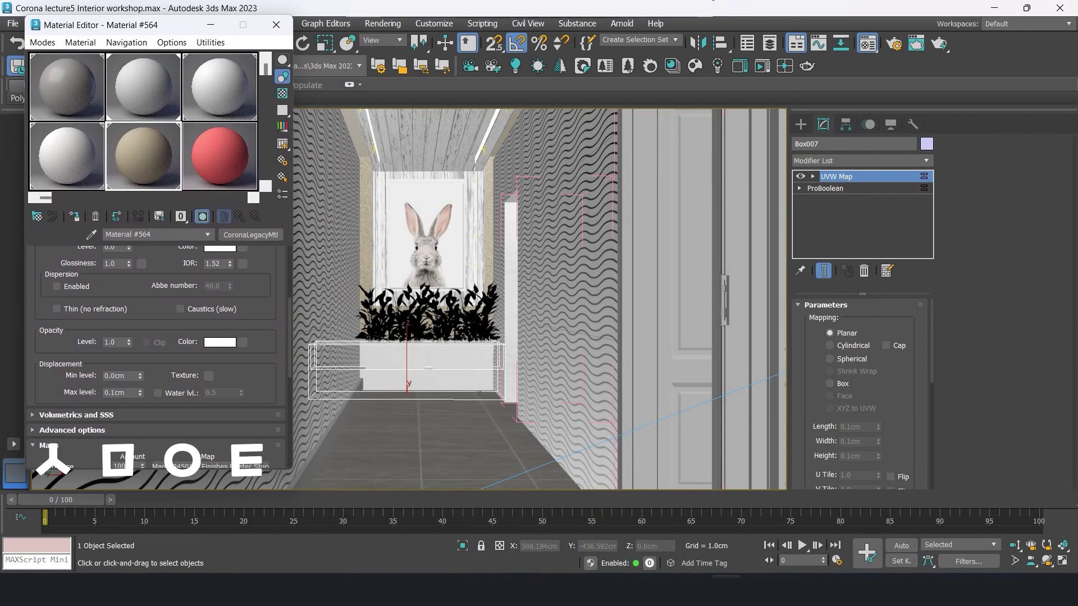
{"action": "scroll", "coordinate": [862, 393], "scroll_direction": "down", "scroll_amount": 3}
{"action": "scroll", "coordinate": [862, 393], "scroll_direction": "up", "scroll_amount": 2}
{"action": "scroll", "coordinate": [861, 393], "scroll_direction": "up", "scroll_amount": 1}
{"action": "left_click", "coordinate": [829, 383]}
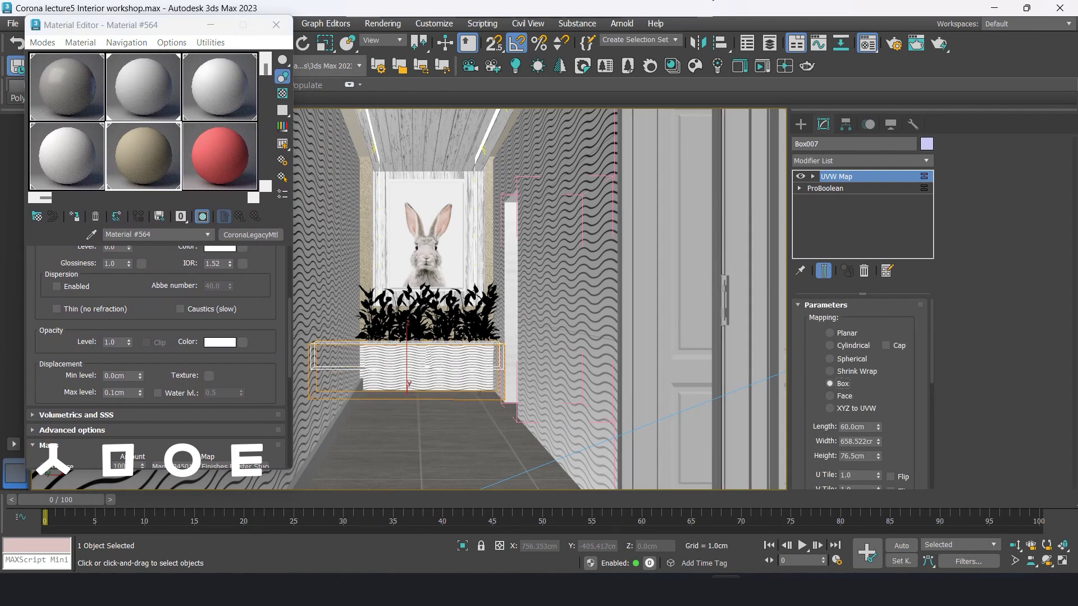
Step: Scale the planter's UVW gizmo to resize the wave pattern
{"action": "left_click_drag", "start_coordinate": [179, 25], "coordinate": [34, 113]}
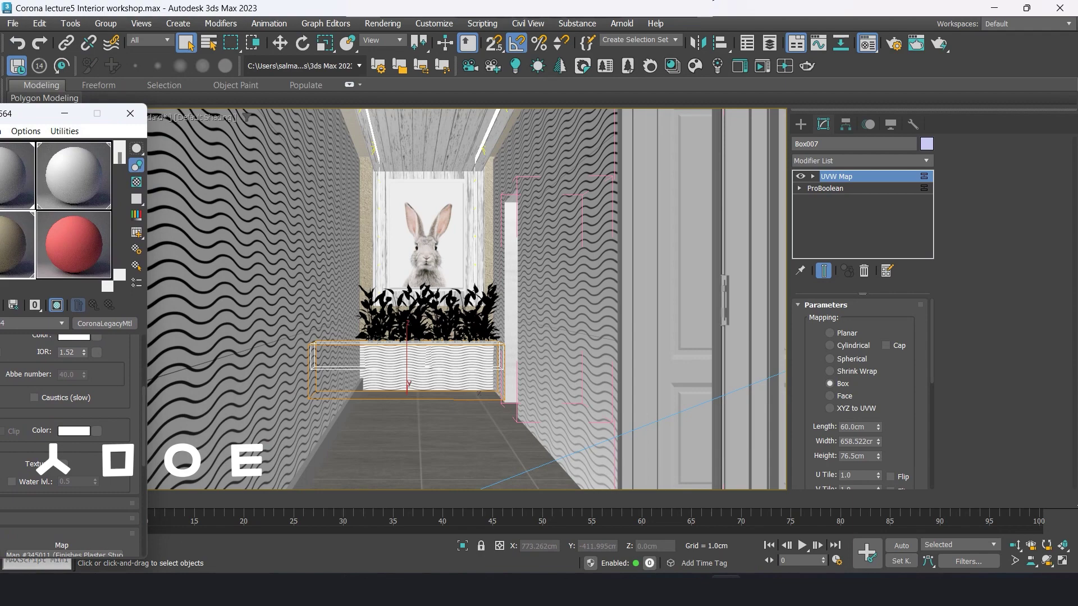
{"action": "left_click", "coordinate": [325, 43]}
{"action": "mouse_move", "coordinate": [415, 361]}
{"action": "left_mouse_down"}
{"action": "mouse_move", "coordinate": [444, 337]}
{"action": "mouse_move", "coordinate": [443, 360]}
{"action": "left_mouse_up"}
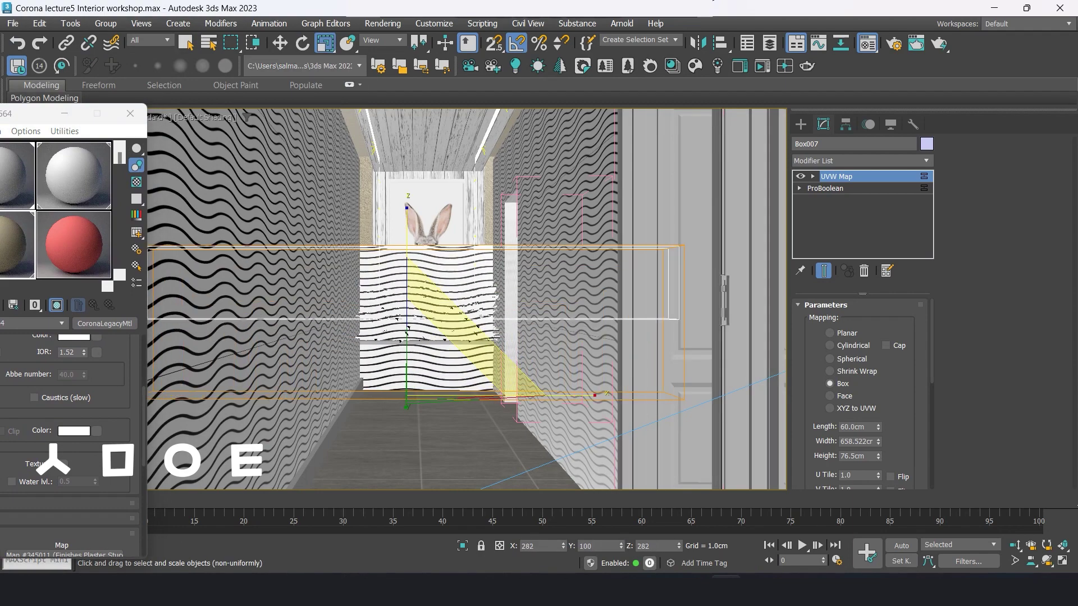
{"action": "mouse_move", "coordinate": [443, 359]}
{"action": "left_mouse_down"}
{"action": "mouse_move", "coordinate": [427, 370]}
{"action": "mouse_move", "coordinate": [449, 396]}
{"action": "left_mouse_up"}
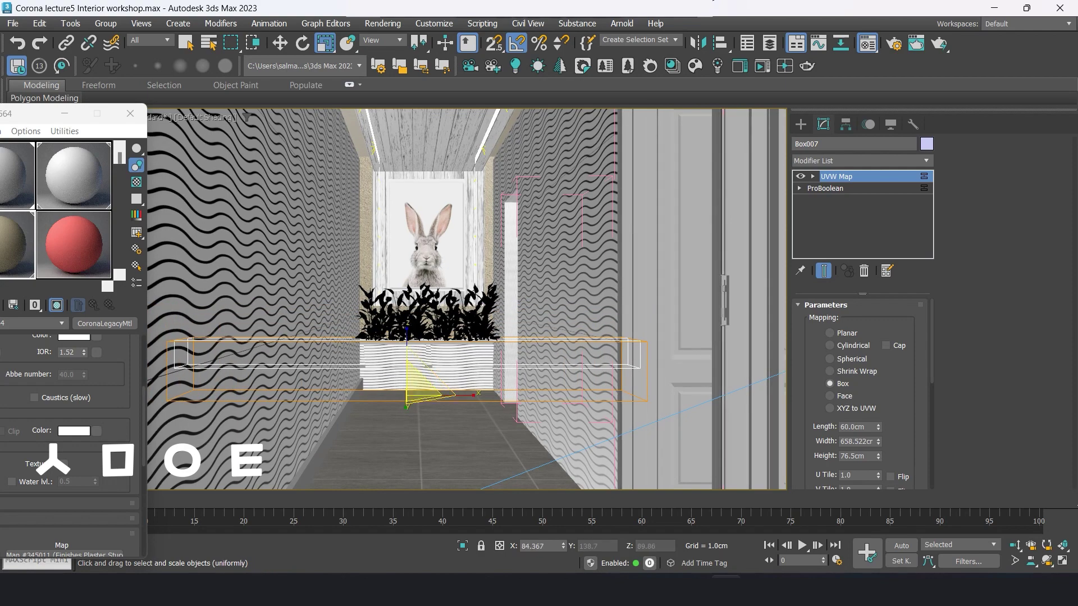
{"action": "left_click_drag", "start_coordinate": [406, 399], "coordinate": [410, 443]}
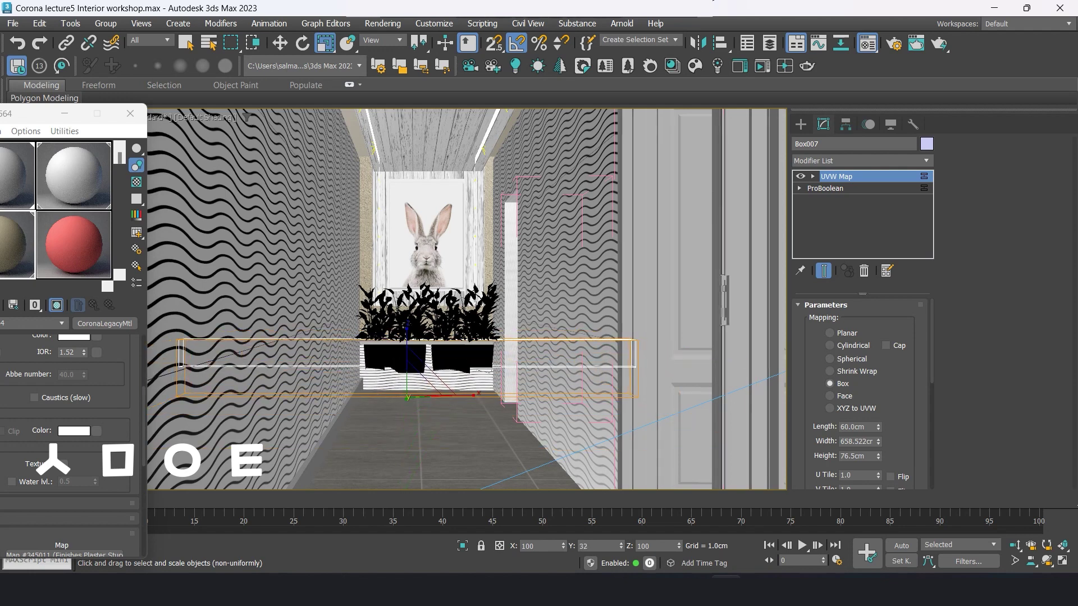
{"action": "left_click_drag", "start_coordinate": [410, 404], "coordinate": [414, 393]}
{"action": "key", "text": "w"}
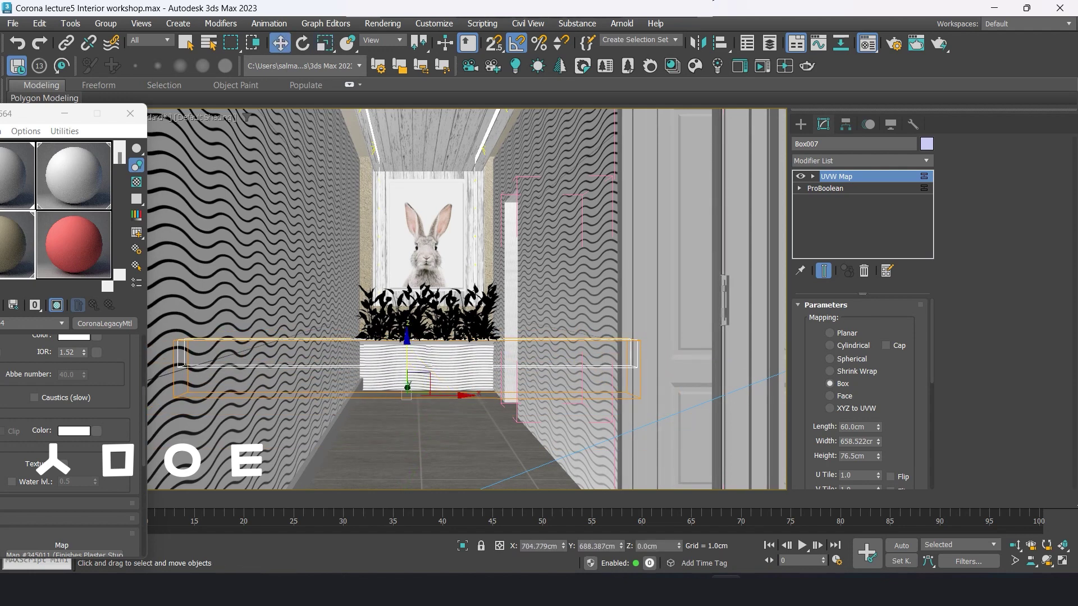
Step: Copy wall Box003's UVW Map modifier and paste it onto planter Box007
{"action": "left_click", "coordinate": [800, 124]}
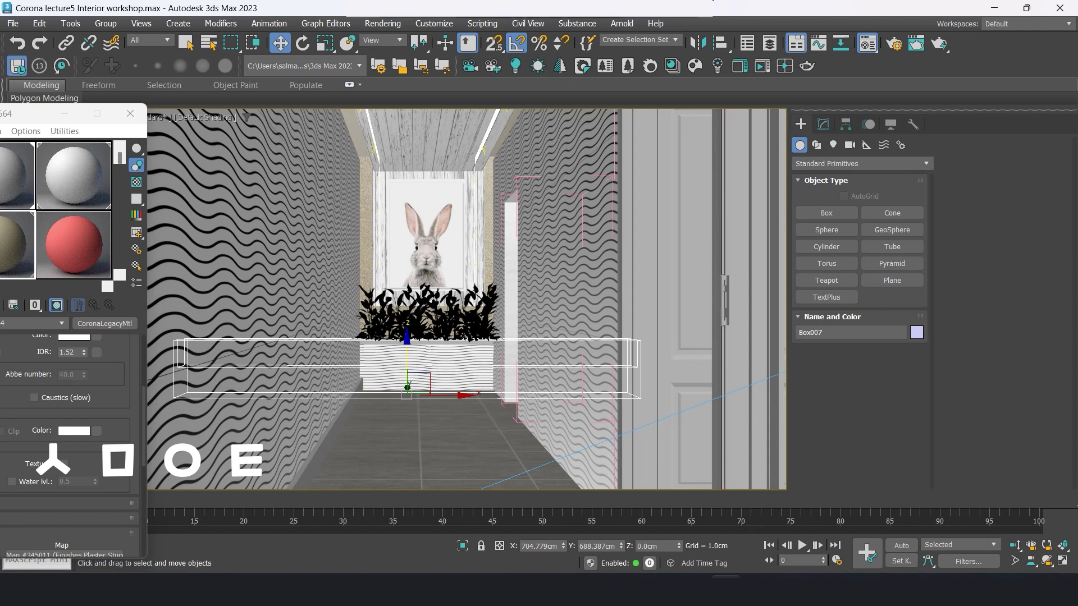
{"action": "left_click", "coordinate": [520, 292]}
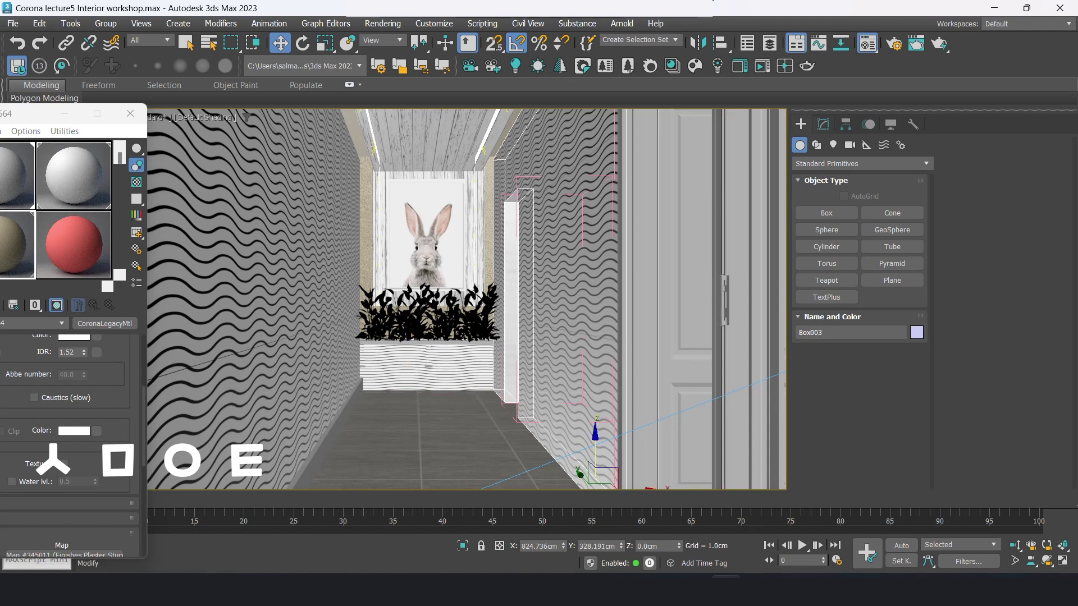
{"action": "left_click", "coordinate": [823, 124]}
{"action": "right_click", "coordinate": [845, 176]}
{"action": "left_click", "coordinate": [882, 236]}
{"action": "left_click", "coordinate": [427, 365]}
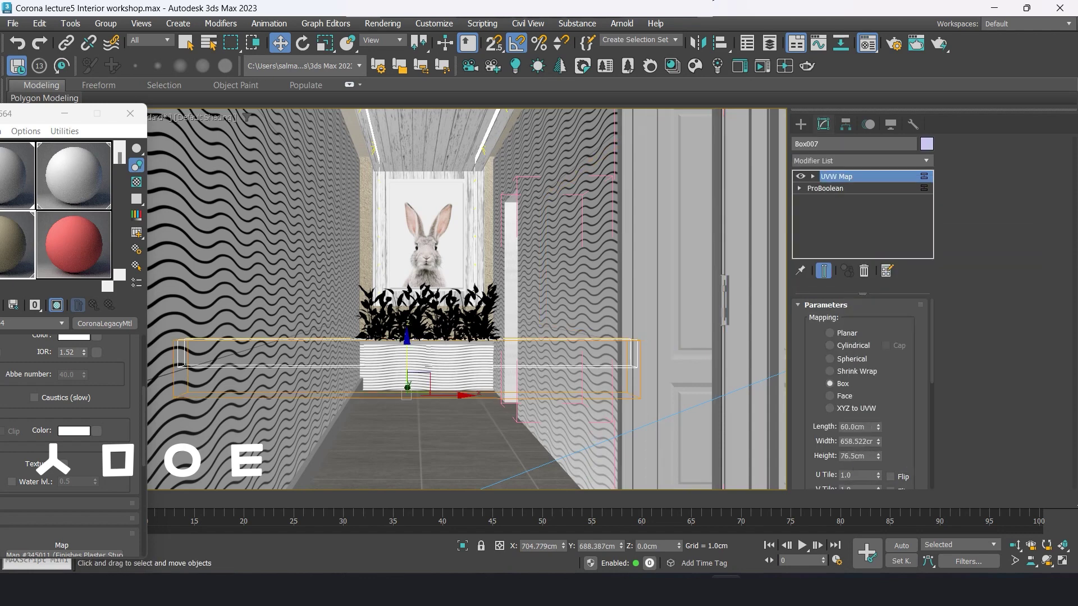
{"action": "right_click", "coordinate": [839, 175]}
{"action": "left_click", "coordinate": [874, 248]}
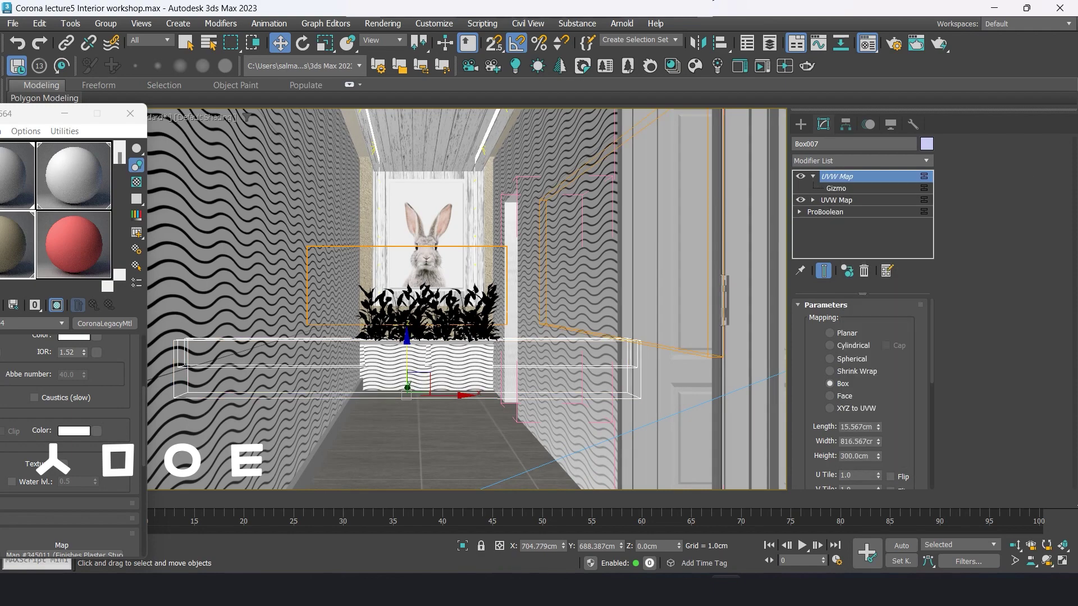
{"action": "mouse_move", "coordinate": [56, 112]}
{"action": "left_mouse_down"}
{"action": "mouse_move", "coordinate": [253, 67]}
{"action": "mouse_move", "coordinate": [207, 39]}
{"action": "left_mouse_up"}
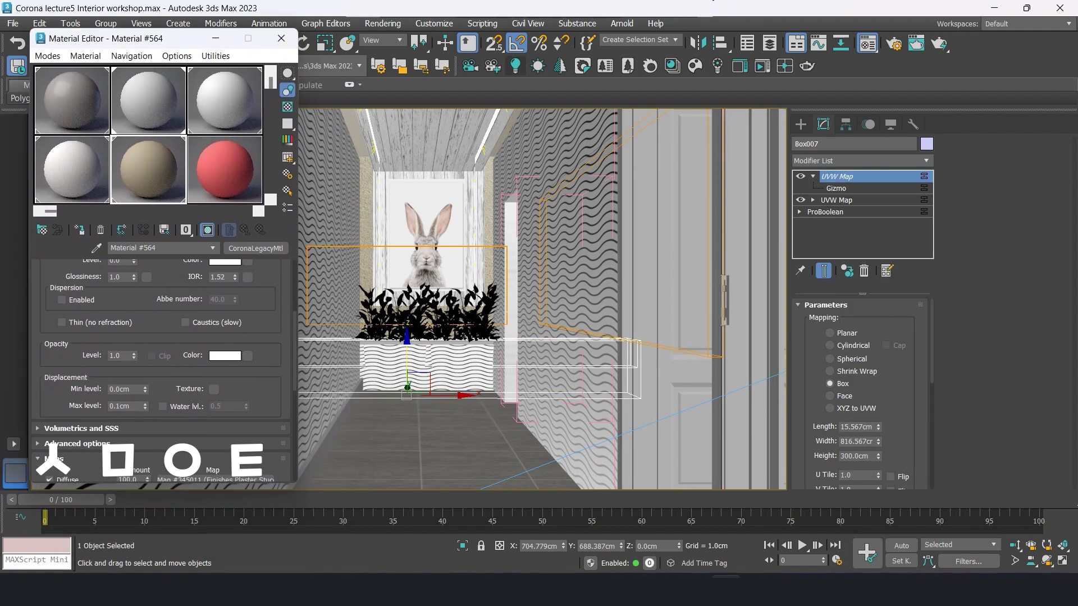
{"action": "left_click_drag", "start_coordinate": [140, 38], "coordinate": [819, 33]}
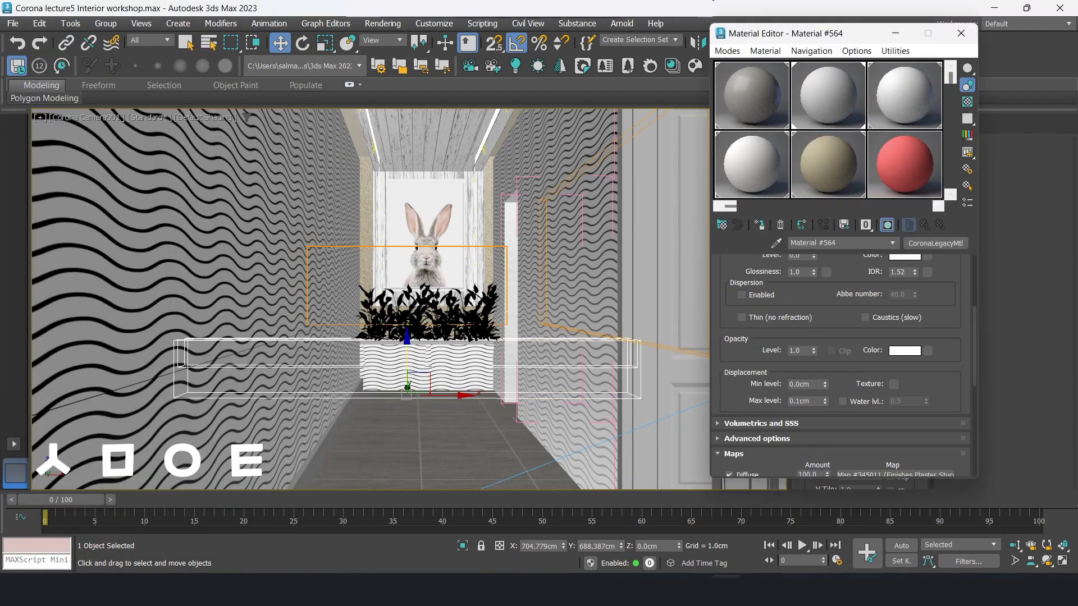
Step: Make a new CoronaLegacyMtl with diffuse RGB 90/68/17, reflection and glossiness 0.75
{"action": "left_click", "coordinate": [904, 164]}
{"action": "left_click", "coordinate": [935, 243]}
{"action": "double_click", "coordinate": [66, 335]}
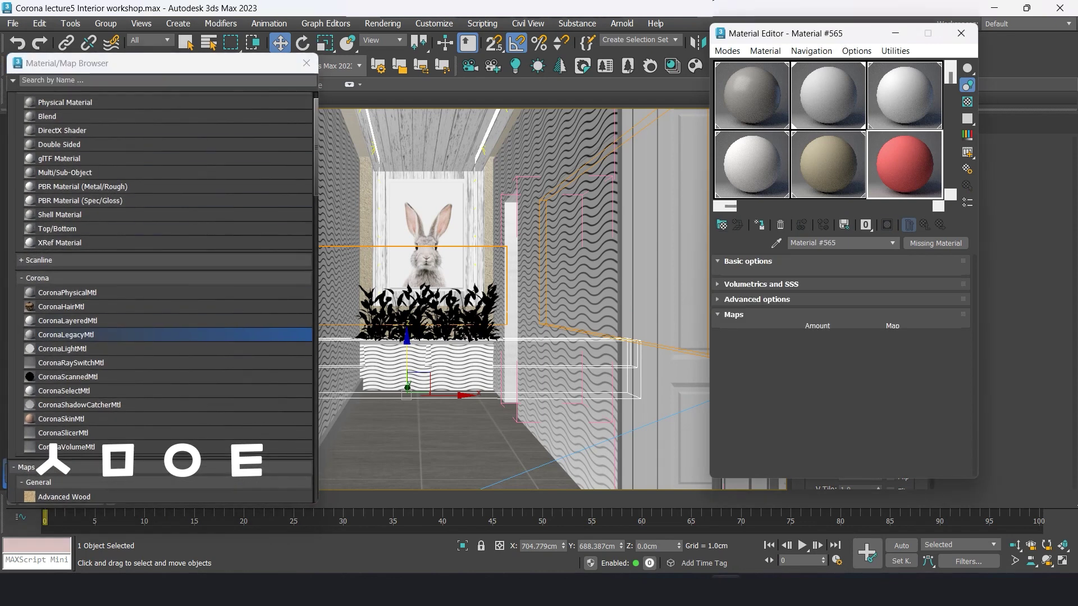
{"action": "left_click", "coordinate": [904, 284]}
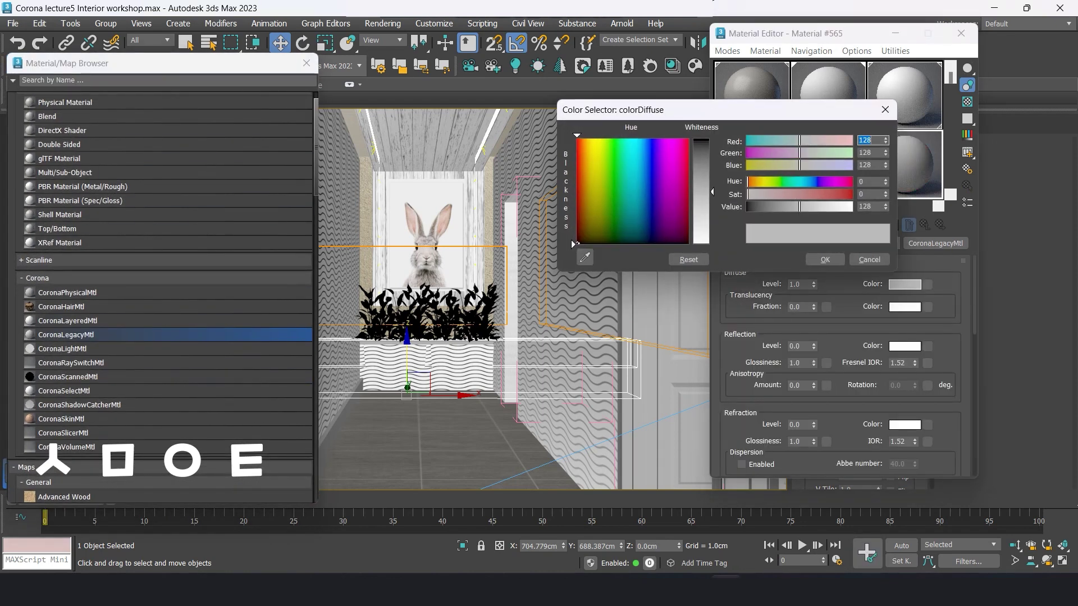
{"action": "key", "text": "Tab"}
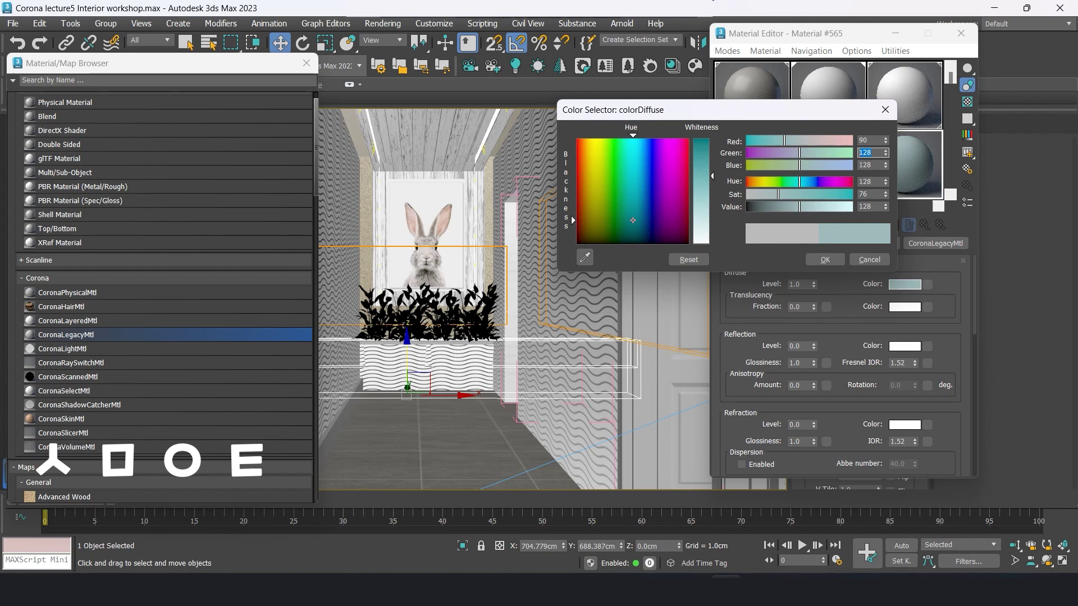
{"action": "key", "text": "Tab"}
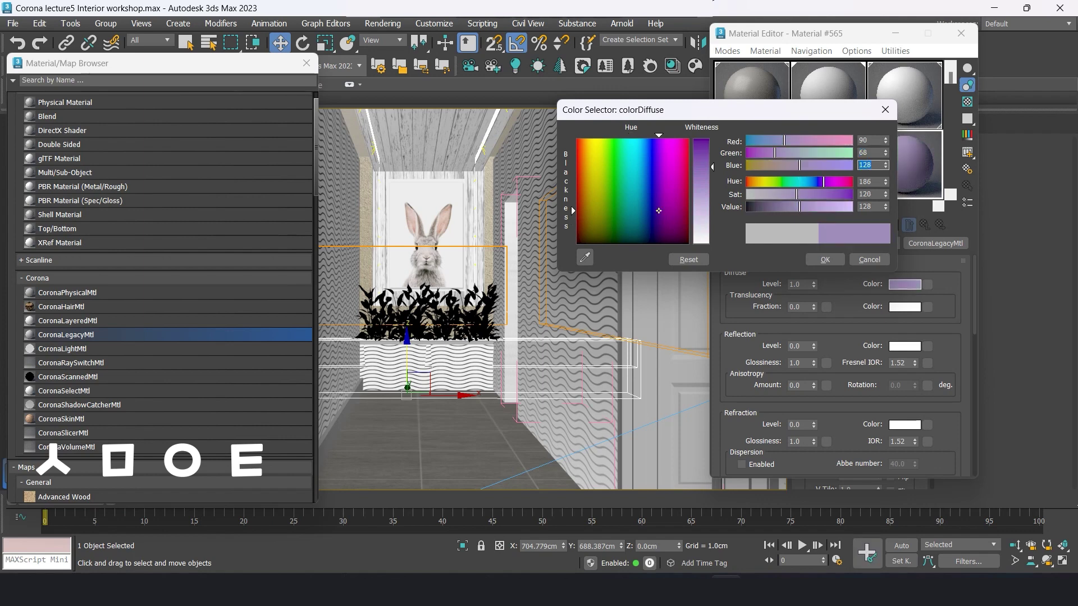
{"action": "type", "text": "17"}
{"action": "key", "text": "Tab"}
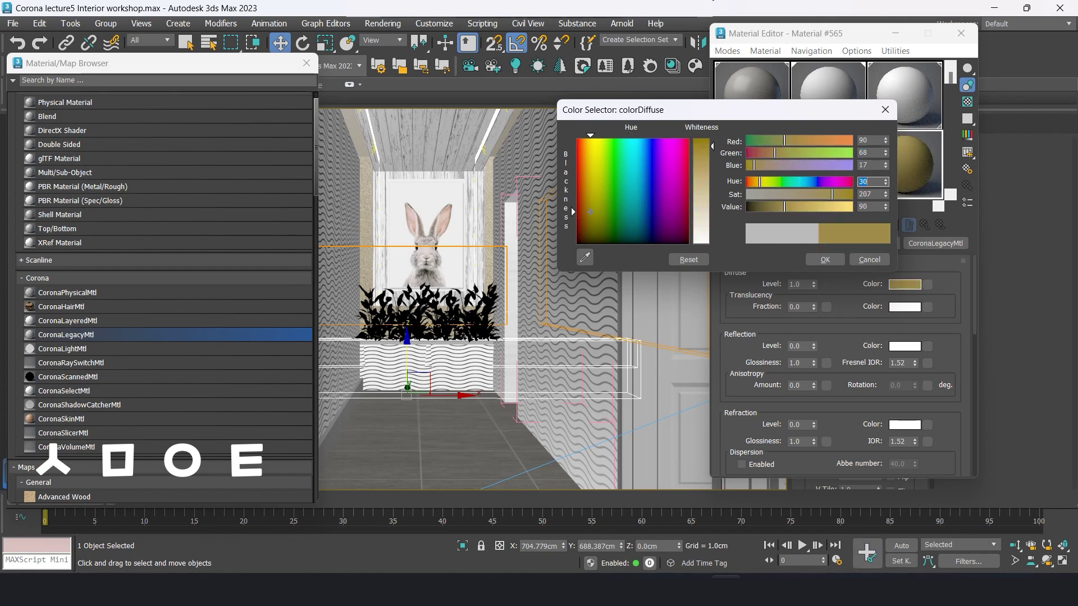
{"action": "key", "text": "Return"}
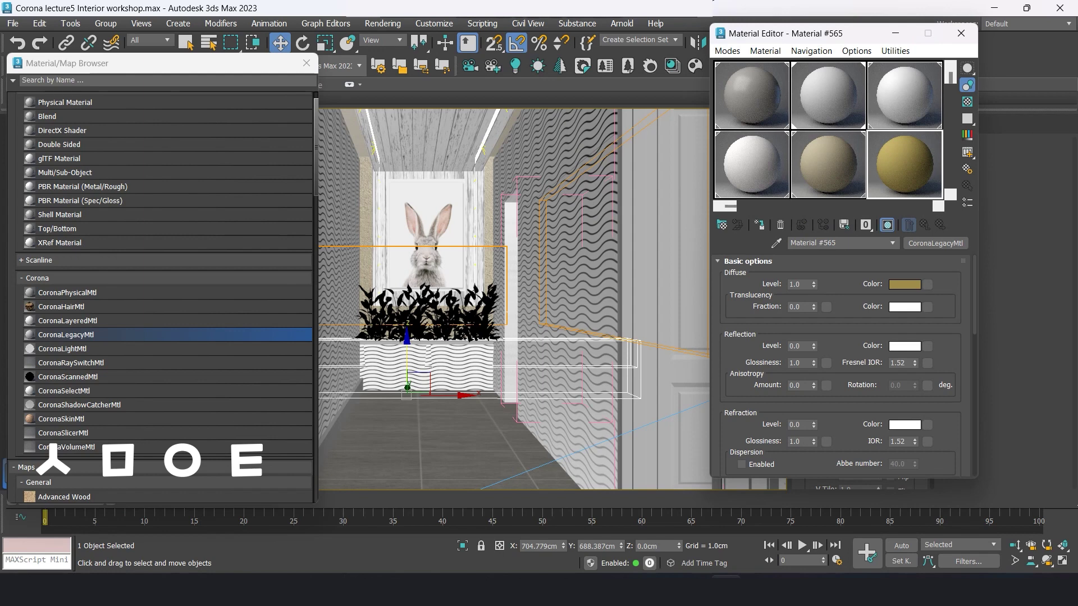
{"action": "key", "text": "Tab"}
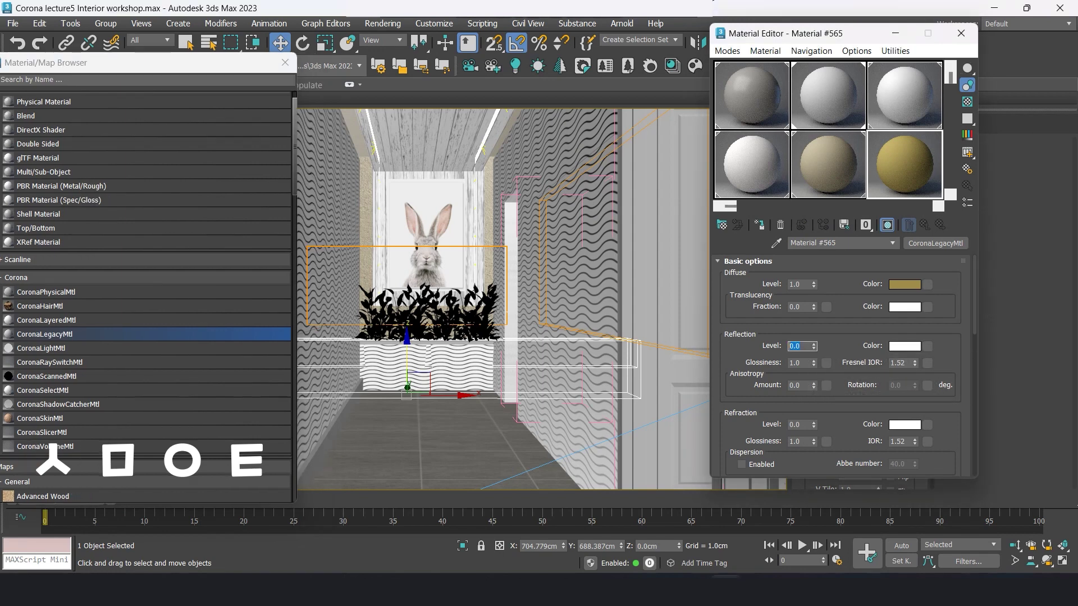
{"action": "type", "text": "0."}
{"action": "key", "text": "Tab"}
{"action": "type", "text": "0.75"}
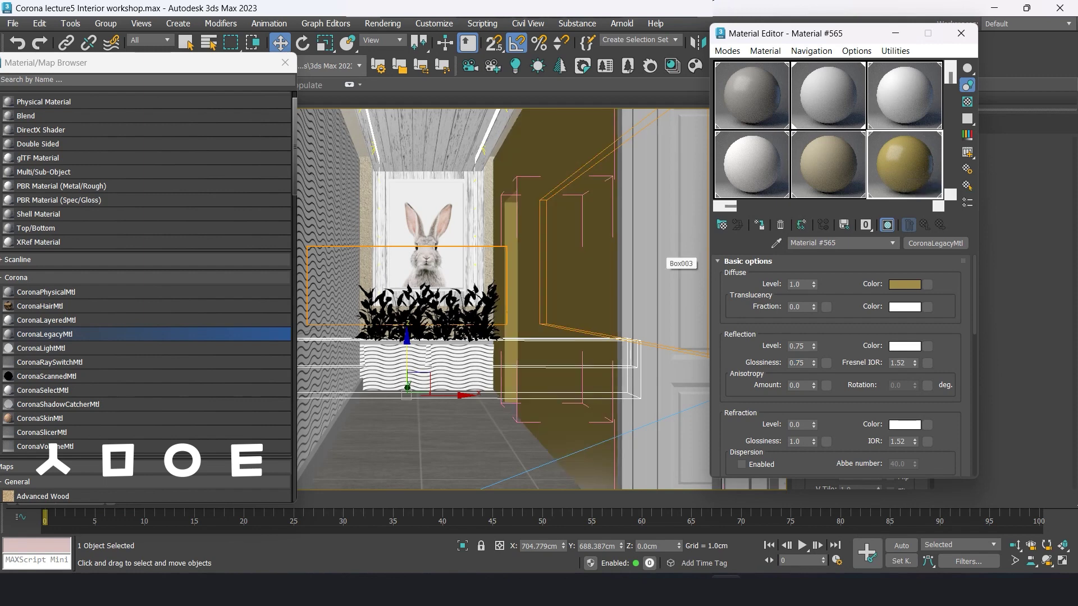
Step: Assign the gold material to the door group on the right wall
{"action": "left_click", "coordinate": [668, 270]}
{"action": "left_click", "coordinate": [737, 224]}
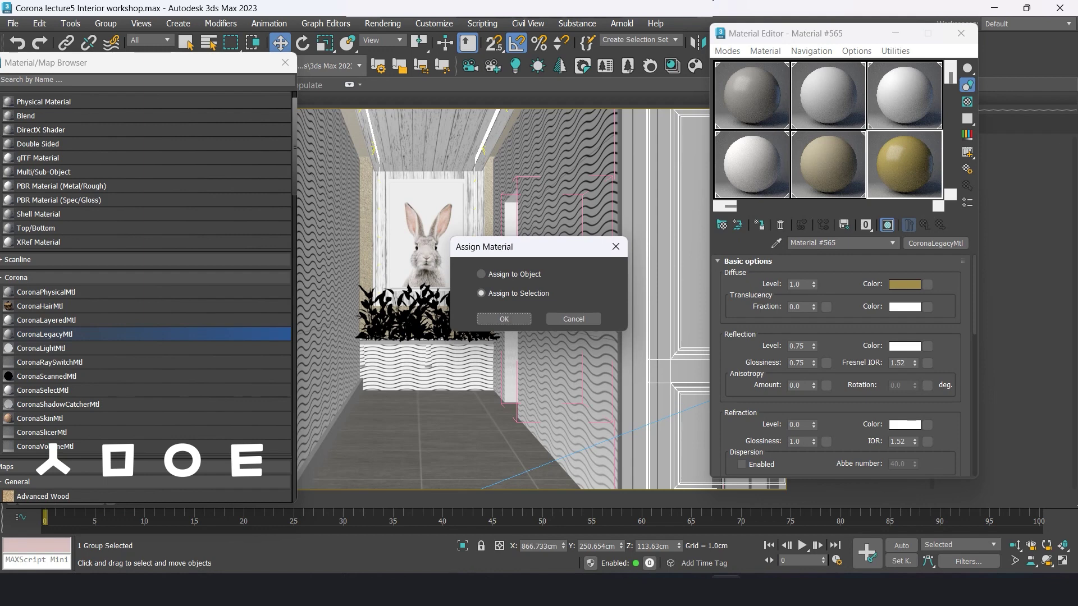
{"action": "left_click", "coordinate": [504, 318]}
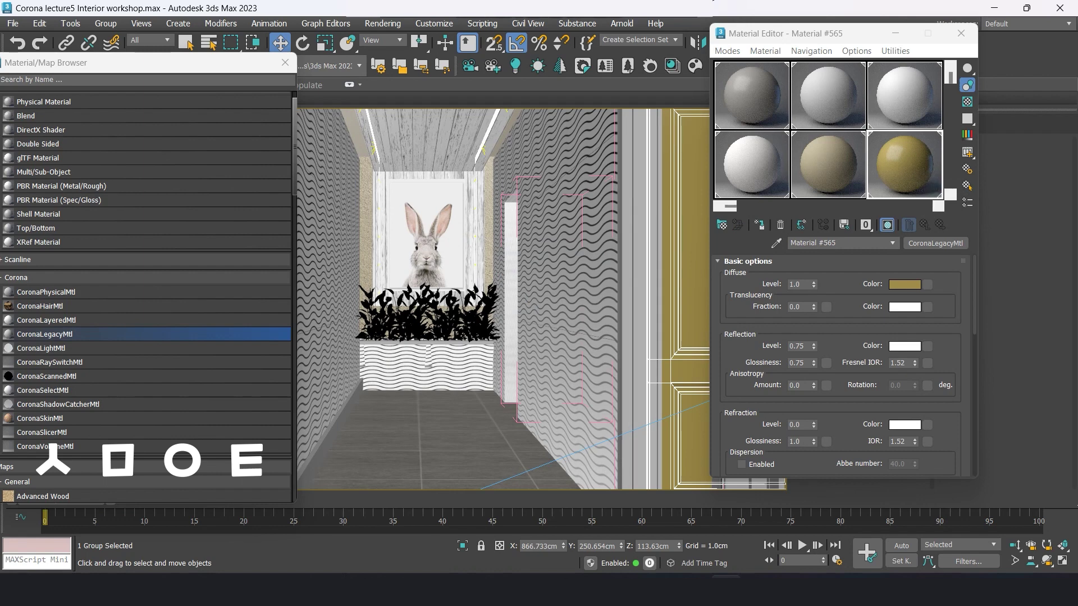
Step: Select the black leafy plant in the planter
{"action": "left_click", "coordinate": [567, 314]}
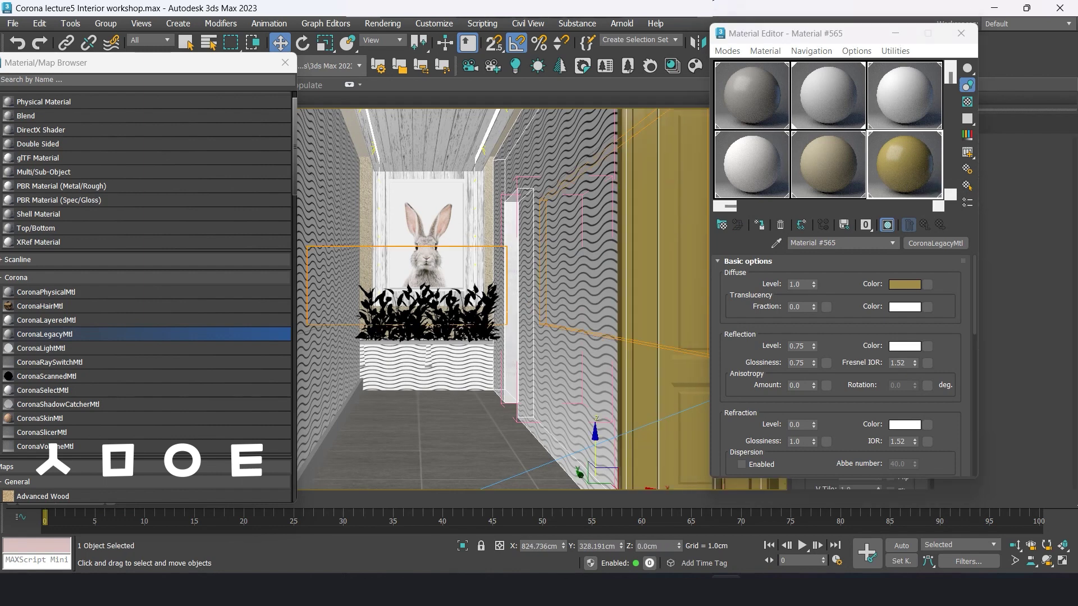
{"action": "left_click", "coordinate": [393, 315]}
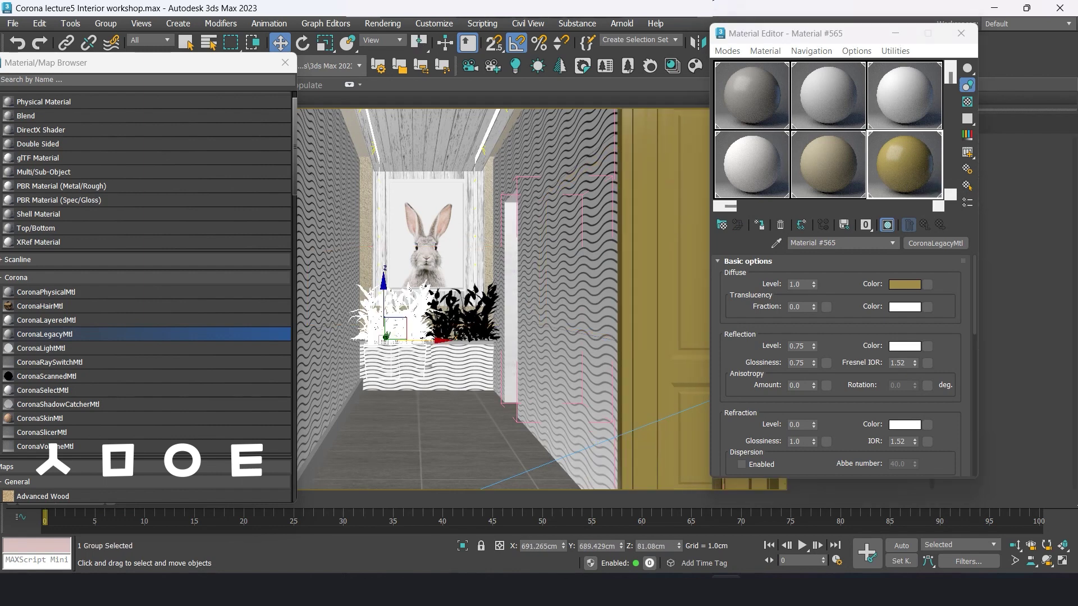
{"action": "left_click", "coordinate": [285, 62]}
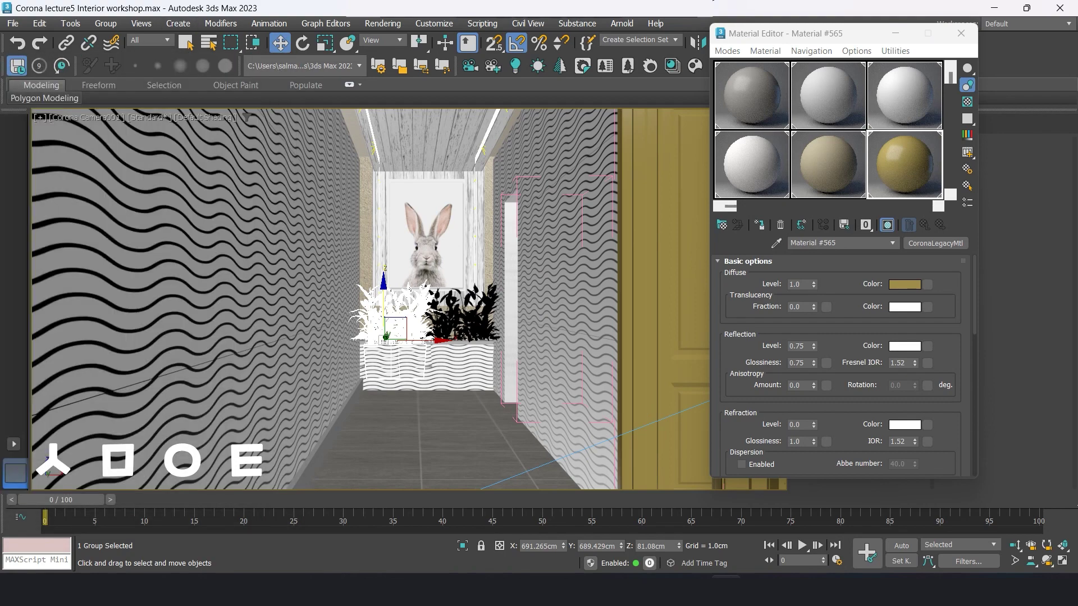
{"action": "scroll", "coordinate": [405, 337], "scroll_direction": "up", "scroll_amount": 5}
{"action": "left_click", "coordinate": [355, 240]}
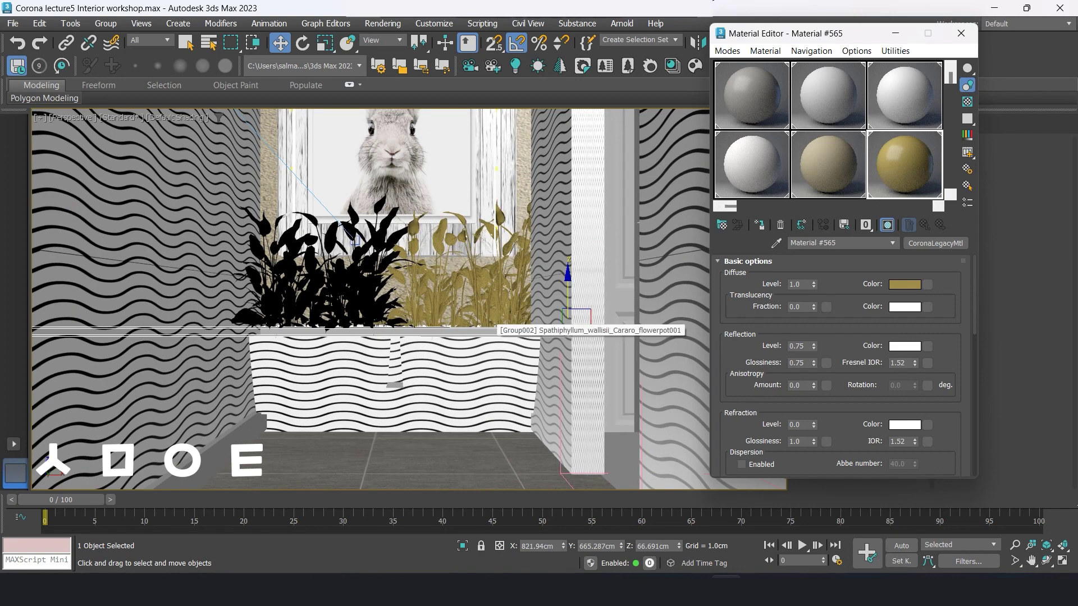
Step: Give the second plant the black leaf material, then select and frame the door frame
{"action": "left_click", "coordinate": [494, 323]}
{"action": "left_click", "coordinate": [620, 348]}
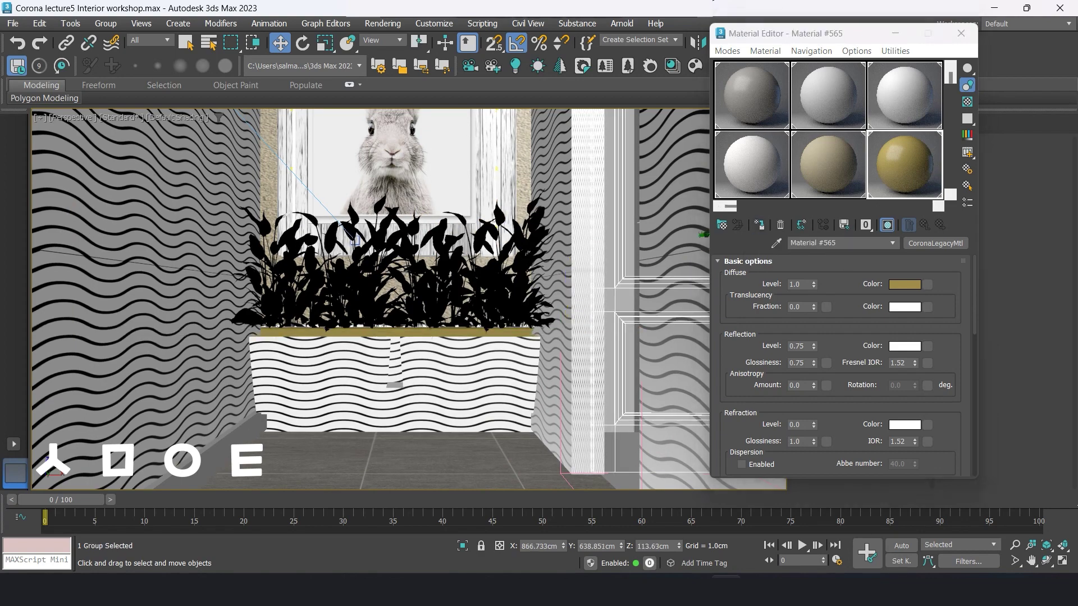
{"action": "left_click", "coordinate": [615, 243]}
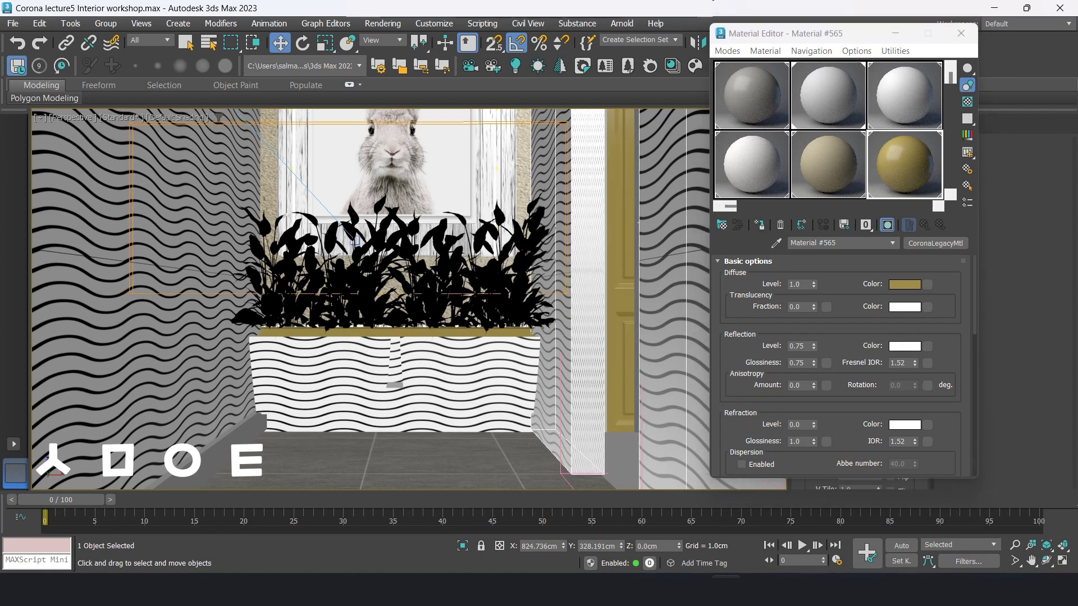
{"action": "key", "text": "z"}
{"action": "scroll", "coordinate": [614, 241], "scroll_direction": "down", "scroll_amount": 5}
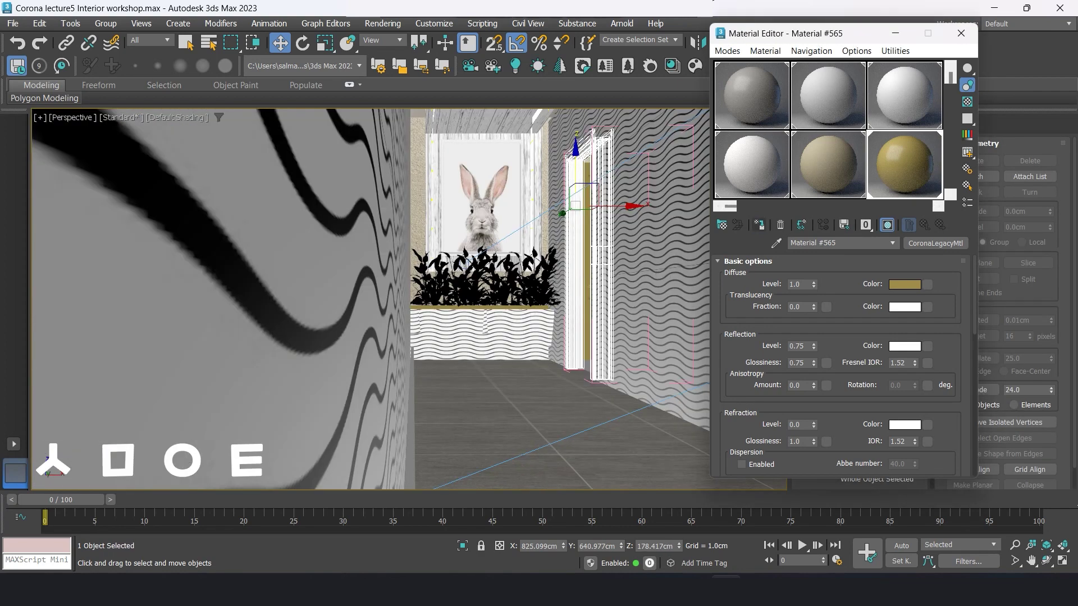
{"action": "scroll", "coordinate": [595, 163], "scroll_direction": "up", "scroll_amount": 3}
{"action": "scroll", "coordinate": [595, 162], "scroll_direction": "up", "scroll_amount": 3}
{"action": "scroll", "coordinate": [595, 163], "scroll_direction": "down", "scroll_amount": 3}
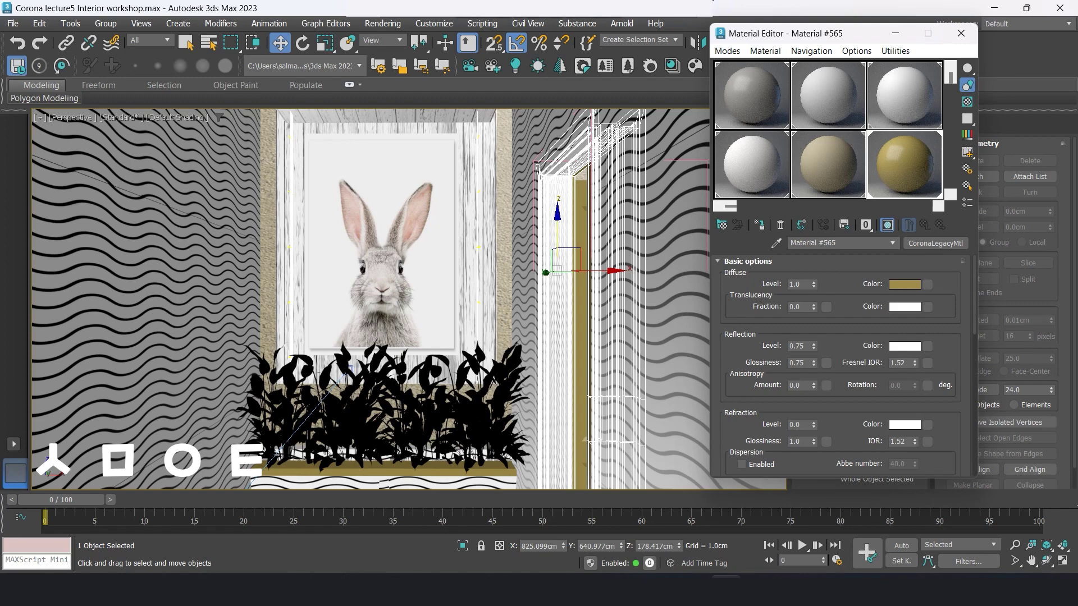
{"action": "scroll", "coordinate": [408, 298], "scroll_direction": "up", "scroll_amount": 5}
Step: Check the door frame through the camera with safe frames, undoing its accidental move
{"action": "key", "text": "c"}
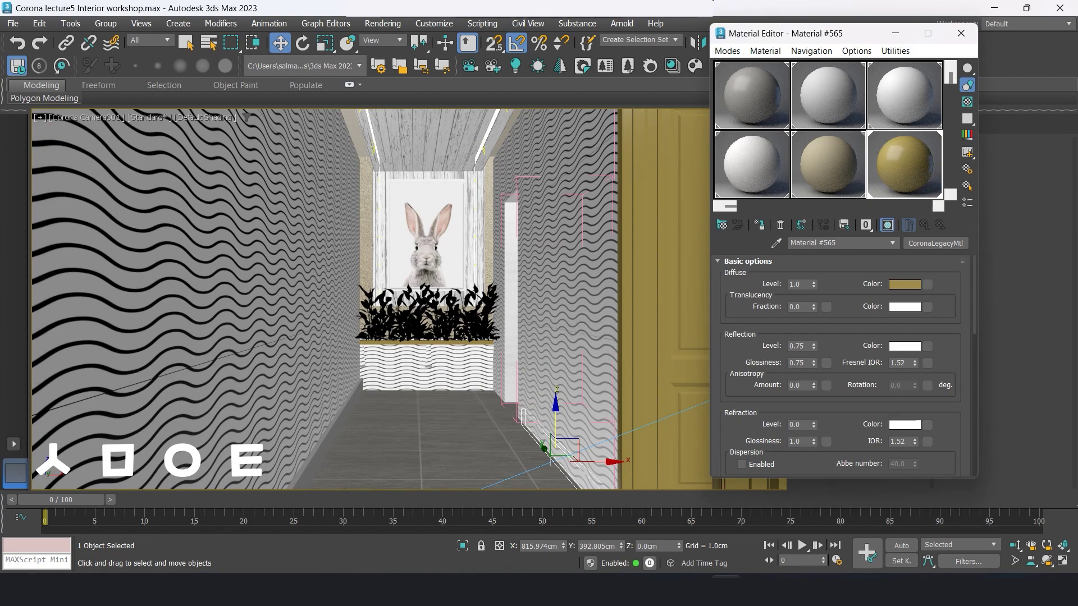
{"action": "key", "text": "shift+f"}
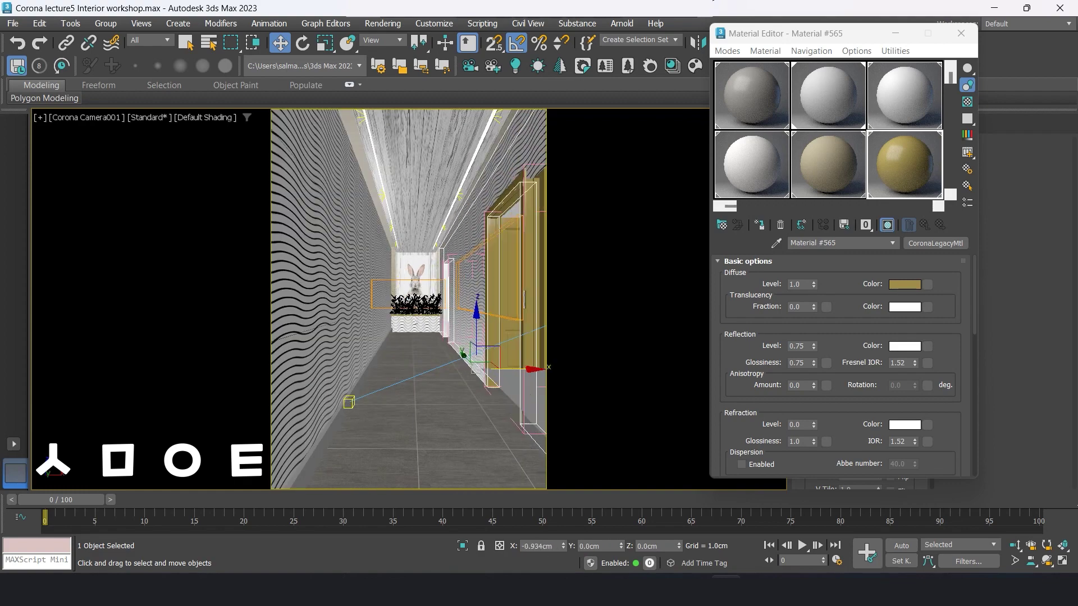
{"action": "key", "text": "ctrl+z"}
{"action": "key", "text": "ctrl+z"}
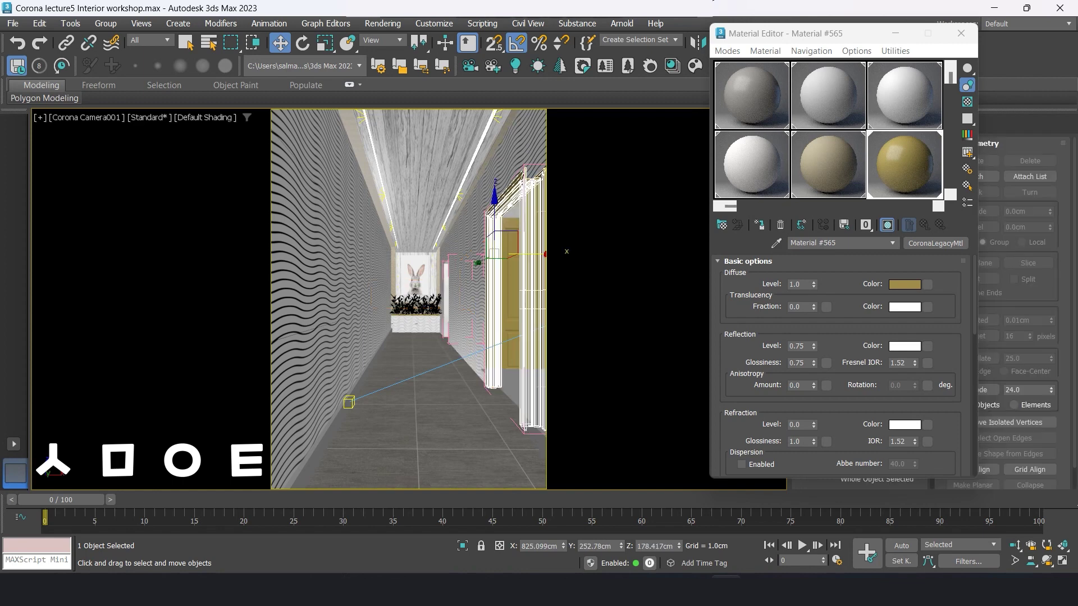
{"action": "key", "text": "ctrl+z"}
{"action": "key", "text": "ctrl+y"}
{"action": "key", "text": "ctrl+z"}
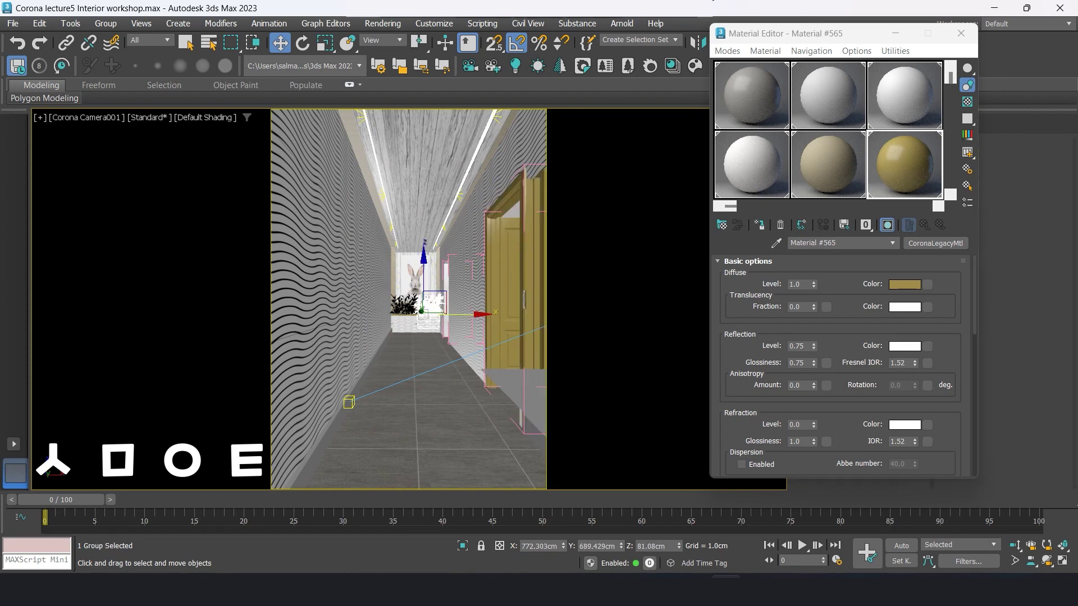
{"action": "key", "text": "shift+f"}
Step: Return to the perspective view and clear the selection
{"action": "key", "text": "p"}
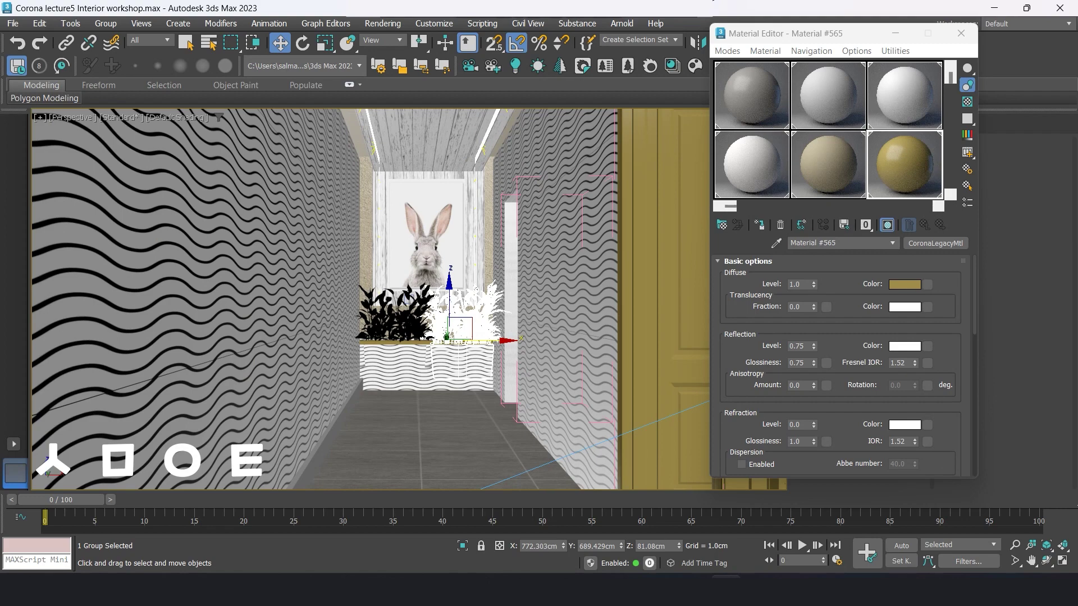
{"action": "scroll", "coordinate": [399, 359], "scroll_direction": "down", "scroll_amount": 3}
{"action": "scroll", "coordinate": [398, 360], "scroll_direction": "down", "scroll_amount": 3}
{"action": "scroll", "coordinate": [399, 359], "scroll_direction": "down", "scroll_amount": 3}
{"action": "scroll", "coordinate": [398, 359], "scroll_direction": "down", "scroll_amount": 1}
{"action": "scroll", "coordinate": [634, 401], "scroll_direction": "up", "scroll_amount": 2}
{"action": "key", "text": "q"}
{"action": "key", "text": "ctrl+d"}
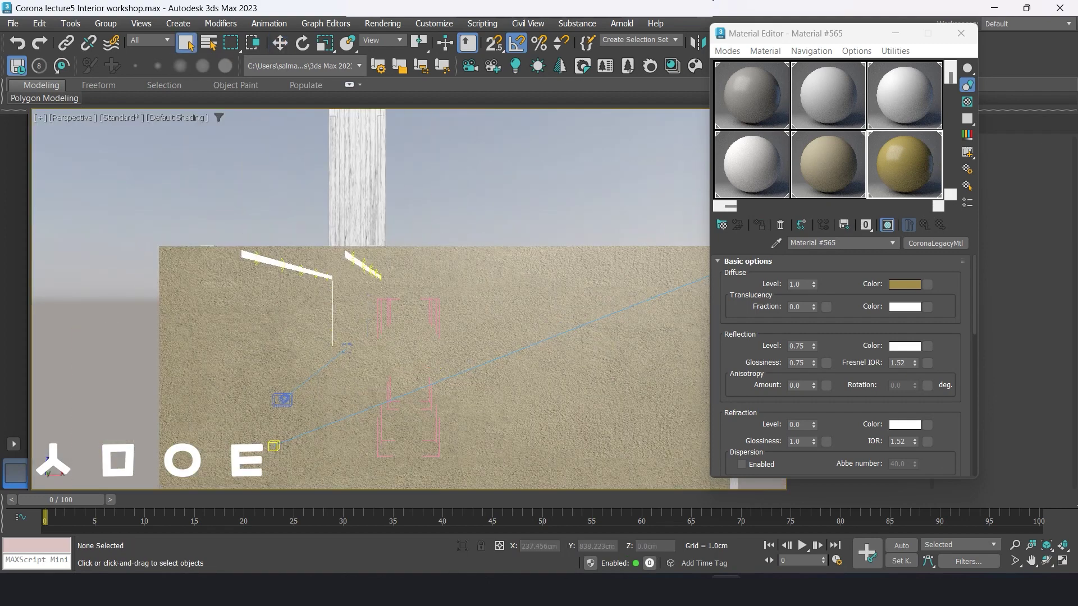
Step: Recentre the corridor and go back to Camera001 with the gold door on the right
{"action": "scroll", "coordinate": [376, 359], "scroll_direction": "down", "scroll_amount": 3}
{"action": "left_click", "coordinate": [1031, 562]}
{"action": "left_click_drag", "start_coordinate": [176, 419], "coordinate": [397, 442]}
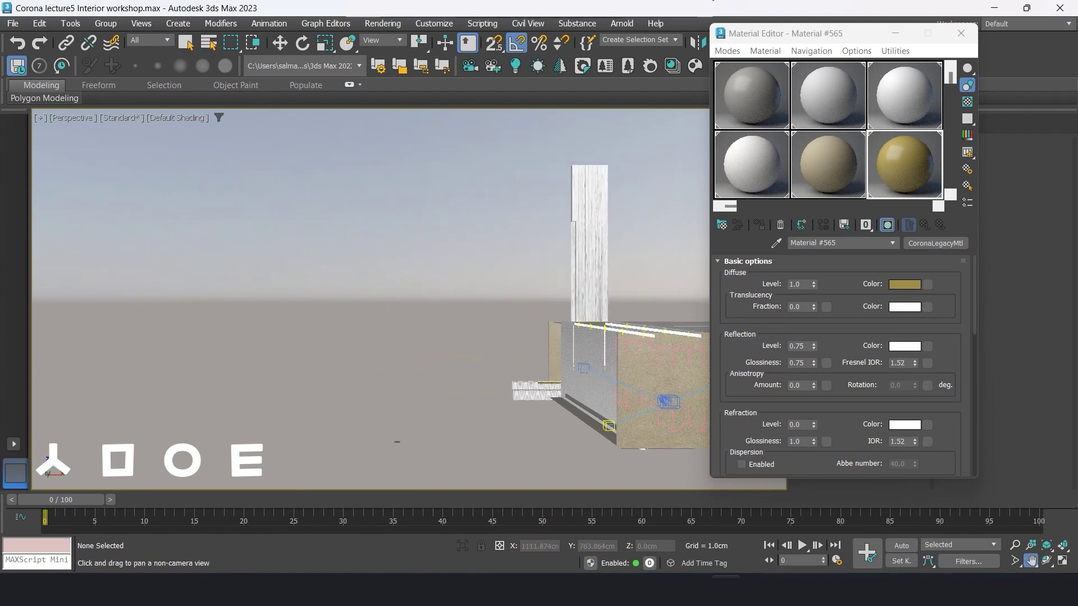
{"action": "scroll", "coordinate": [396, 441], "scroll_direction": "up", "scroll_amount": 3}
{"action": "scroll", "coordinate": [397, 442], "scroll_direction": "up", "scroll_amount": 3}
{"action": "scroll", "coordinate": [397, 442], "scroll_direction": "up", "scroll_amount": 3}
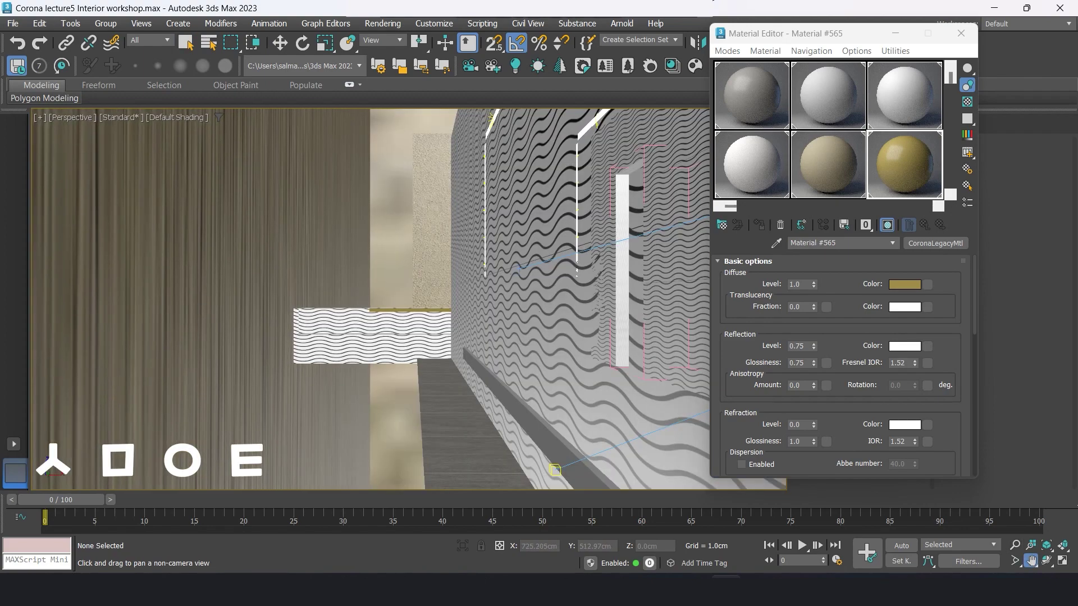
{"action": "key", "text": "c"}
{"action": "mouse_move", "coordinate": [236, 337]}
{"action": "left_mouse_down"}
{"action": "mouse_move", "coordinate": [85, 351]}
{"action": "mouse_move", "coordinate": [208, 433]}
{"action": "left_mouse_up"}
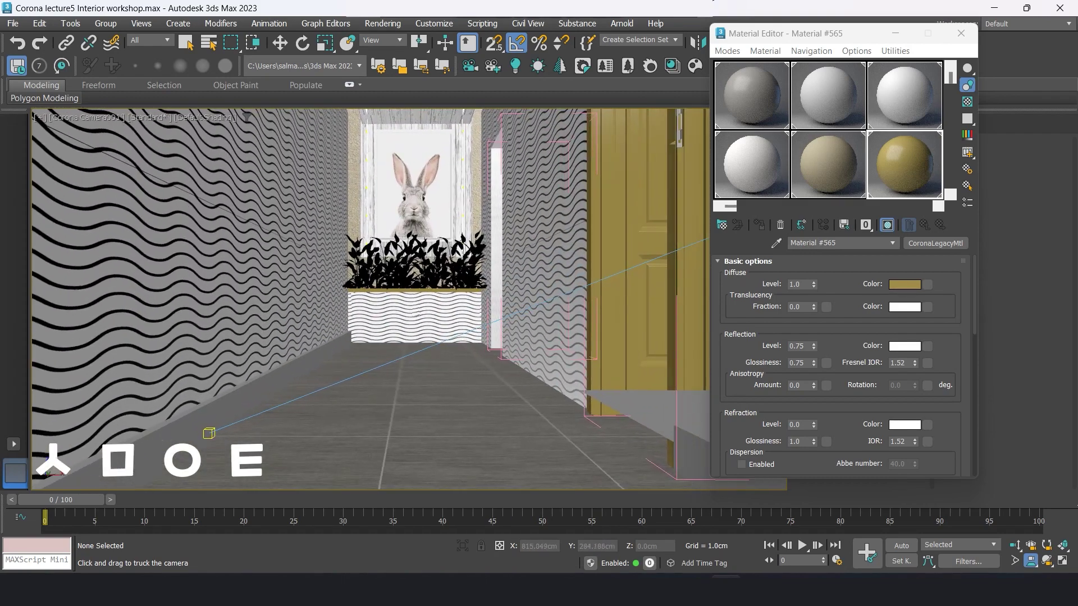
Step: Delete the stray grey box and turn on Safe Frames
{"action": "key", "text": "q"}
{"action": "left_click", "coordinate": [618, 387]}
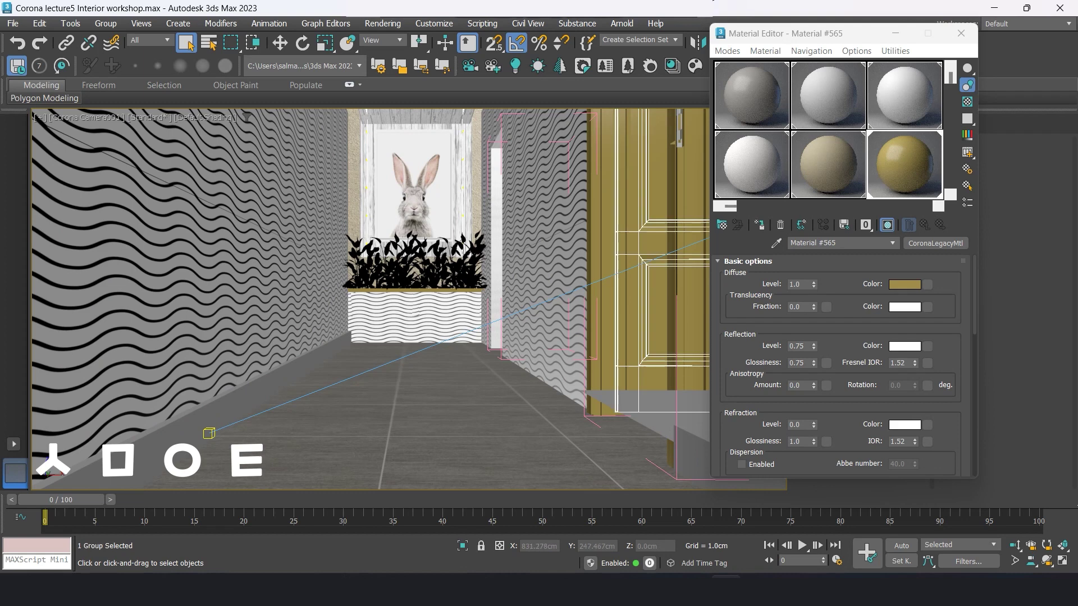
{"action": "key", "text": "Delete"}
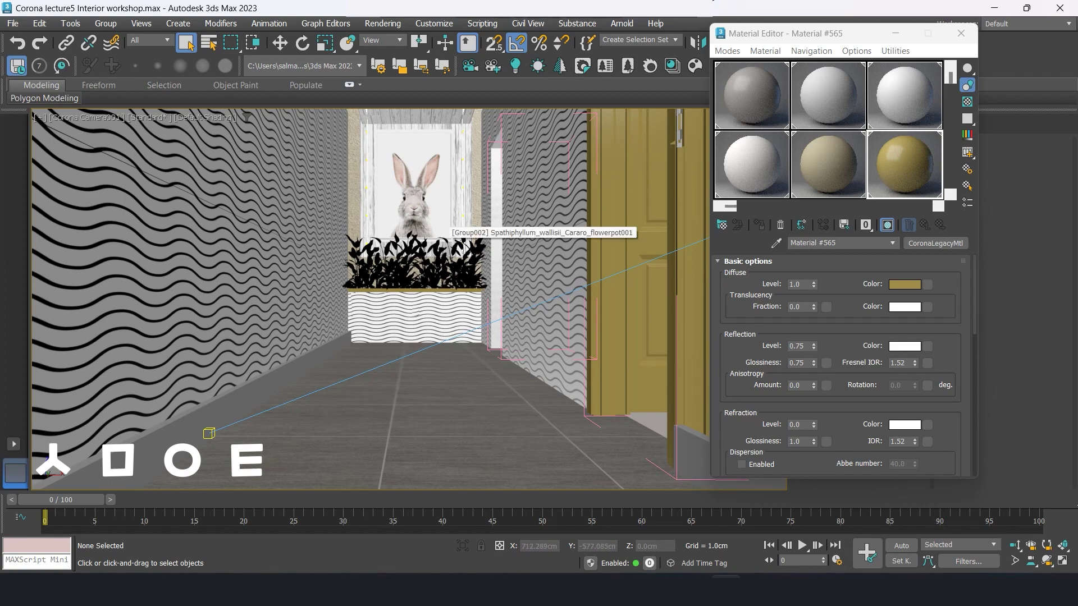
{"action": "key", "text": "shift+f"}
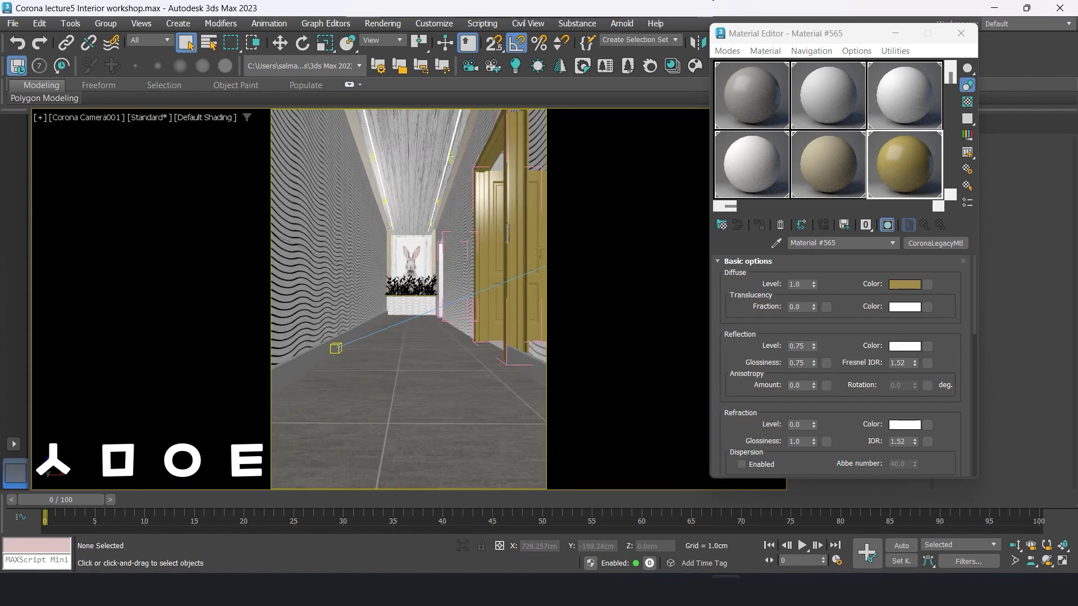
Step: Narrow the camera's FOV onto the corridor and truck the camera to reframe it
{"action": "left_click", "coordinate": [494, 253]}
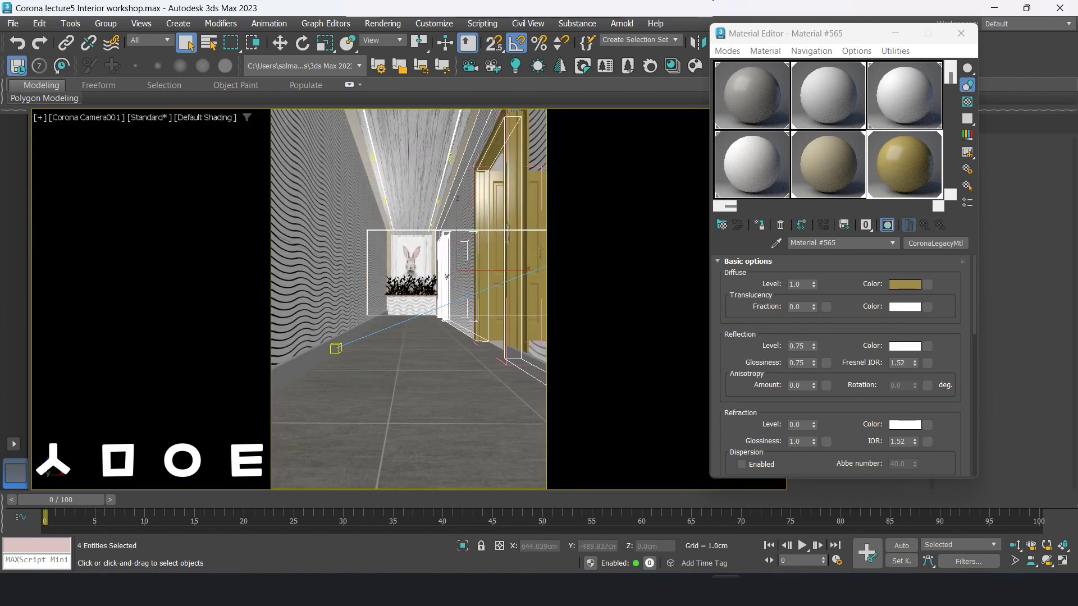
{"action": "left_click", "coordinate": [404, 275]}
{"action": "left_click", "coordinate": [1015, 561]}
{"action": "left_click_drag", "start_coordinate": [409, 314], "coordinate": [409, 270]}
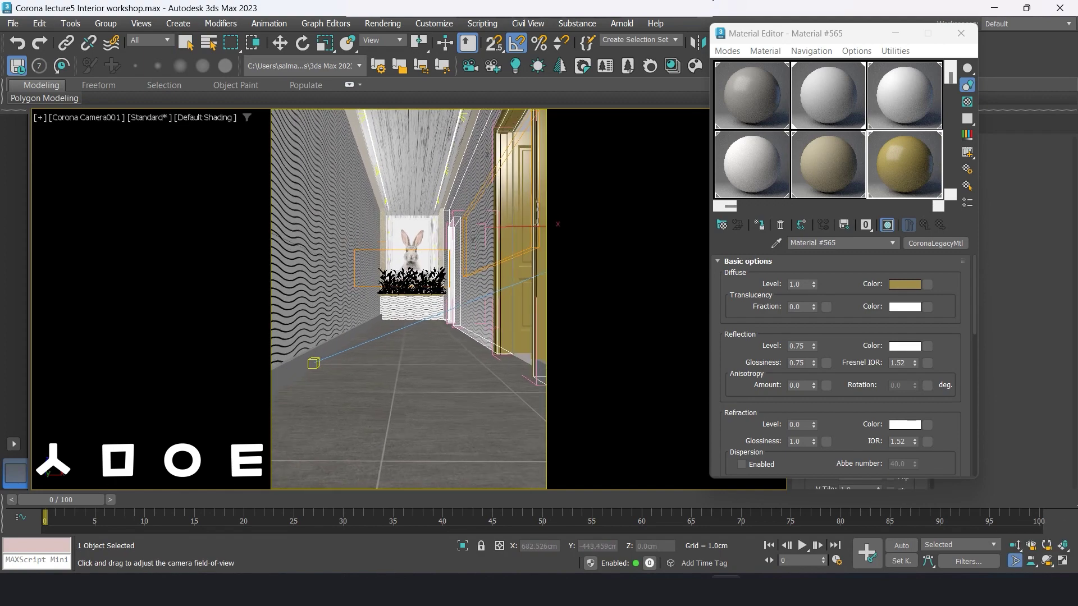
{"action": "left_click", "coordinate": [1030, 561]}
{"action": "mouse_move", "coordinate": [409, 269]}
{"action": "left_mouse_down"}
{"action": "mouse_move", "coordinate": [409, 315]}
{"action": "mouse_move", "coordinate": [421, 317]}
{"action": "left_mouse_up"}
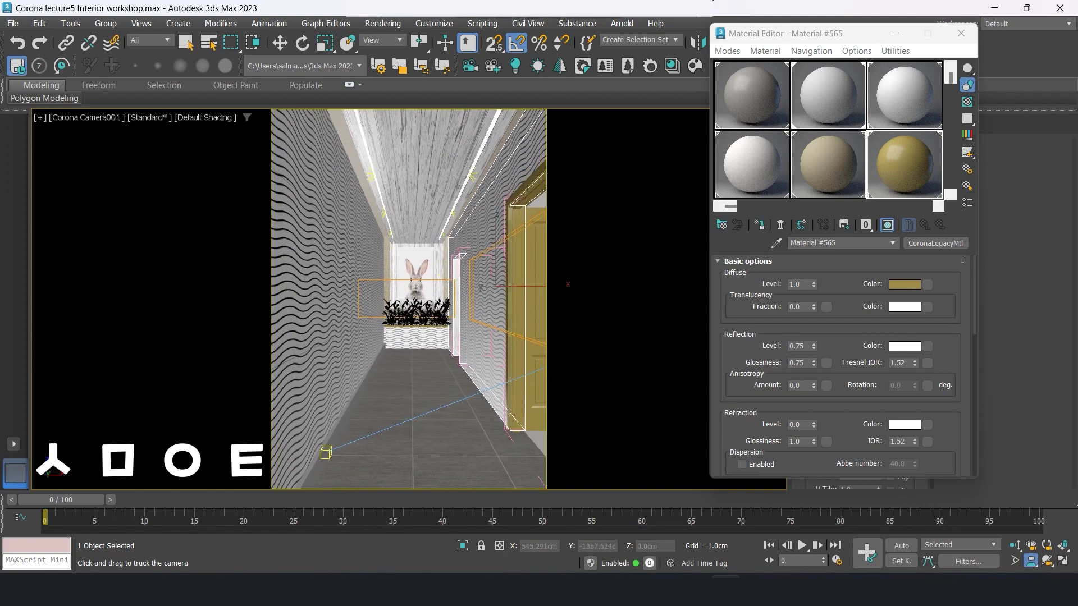
{"action": "left_click_drag", "start_coordinate": [421, 317], "coordinate": [418, 314]}
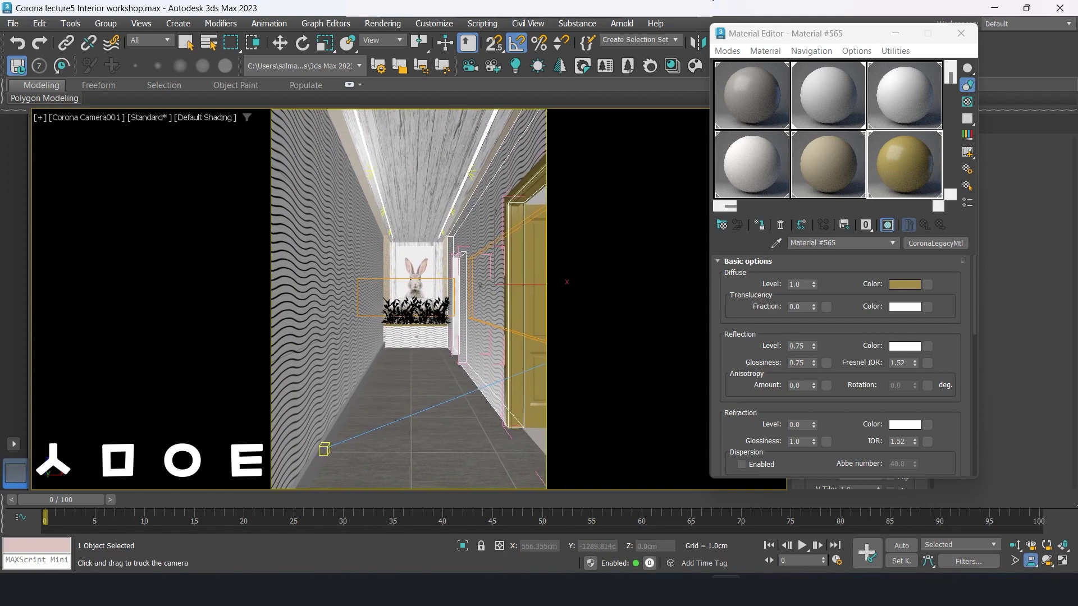
Step: Apply the gold material to both baseboards and close the Material Editor
{"action": "left_click", "coordinate": [186, 44]}
{"action": "left_click", "coordinate": [339, 418]}
{"action": "left_click", "coordinate": [758, 224]}
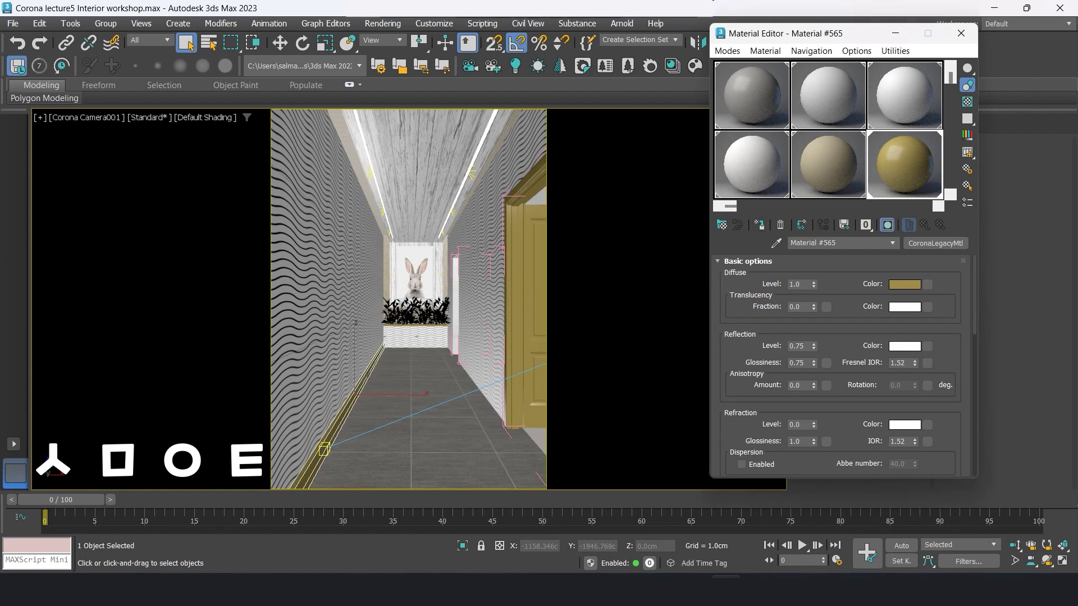
{"action": "left_click", "coordinate": [489, 404]}
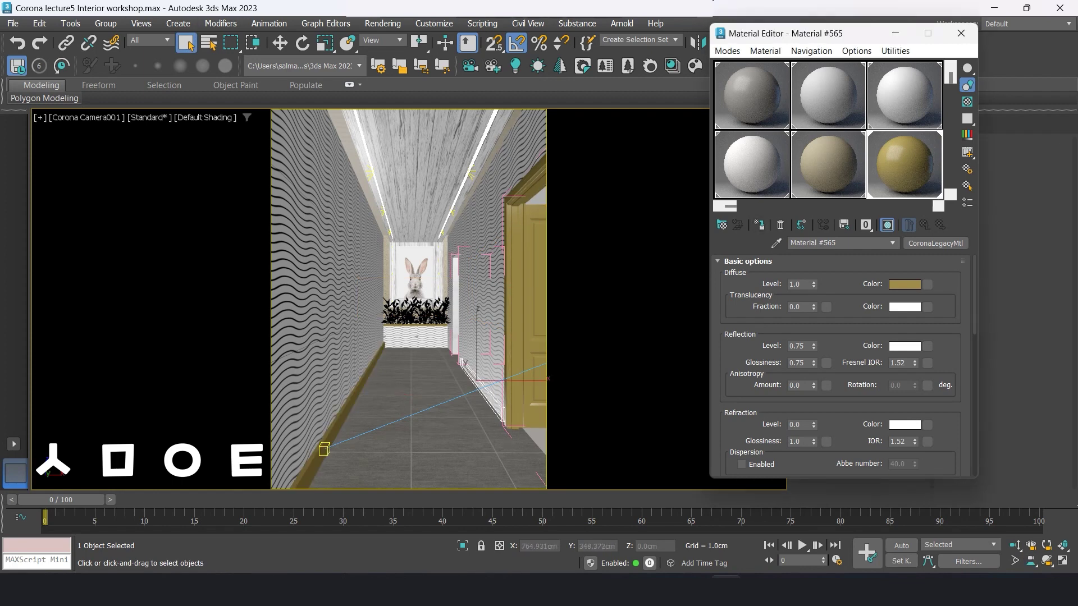
{"action": "key", "text": "w"}
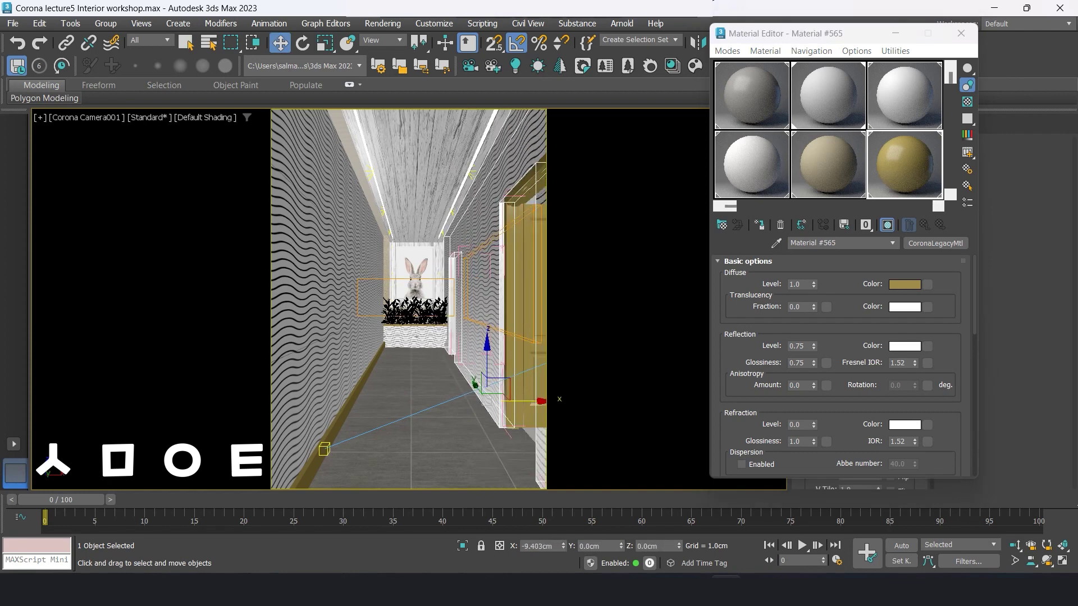
{"action": "left_click", "coordinate": [629, 281]}
{"action": "left_click", "coordinate": [961, 34]}
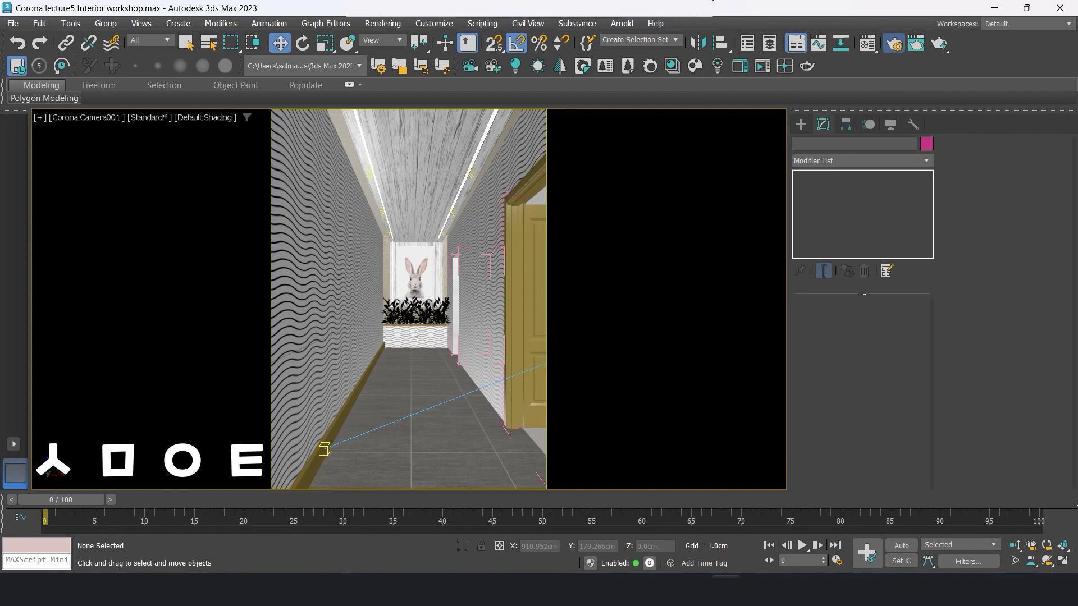
Step: Convert Everything in the scene with Corona Converter, then start a render
{"action": "left_click", "coordinate": [894, 43]}
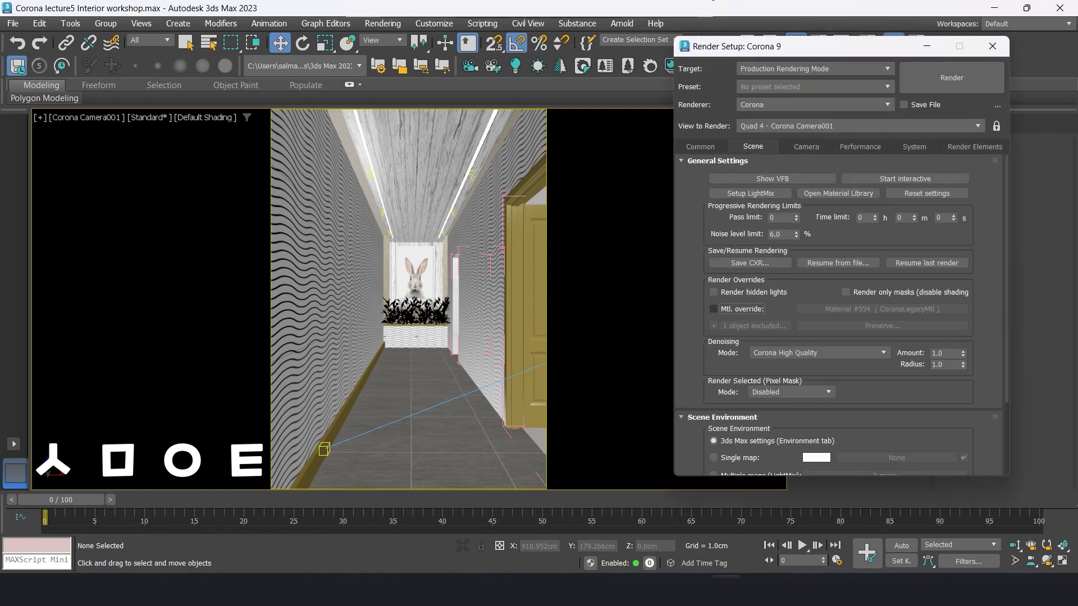
{"action": "left_click", "coordinate": [993, 46]}
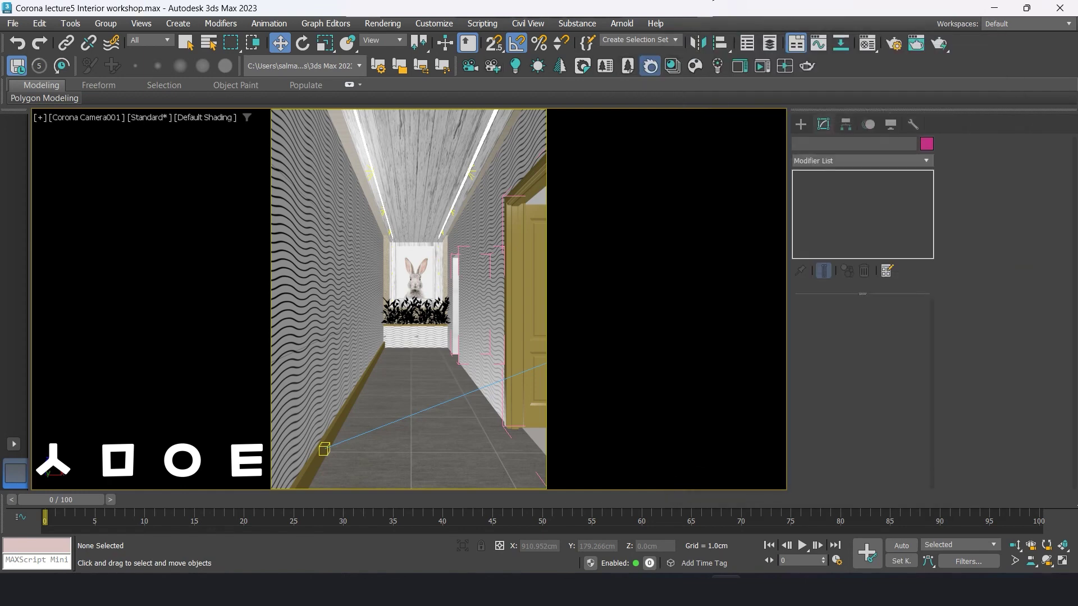
{"action": "left_click", "coordinate": [649, 65]}
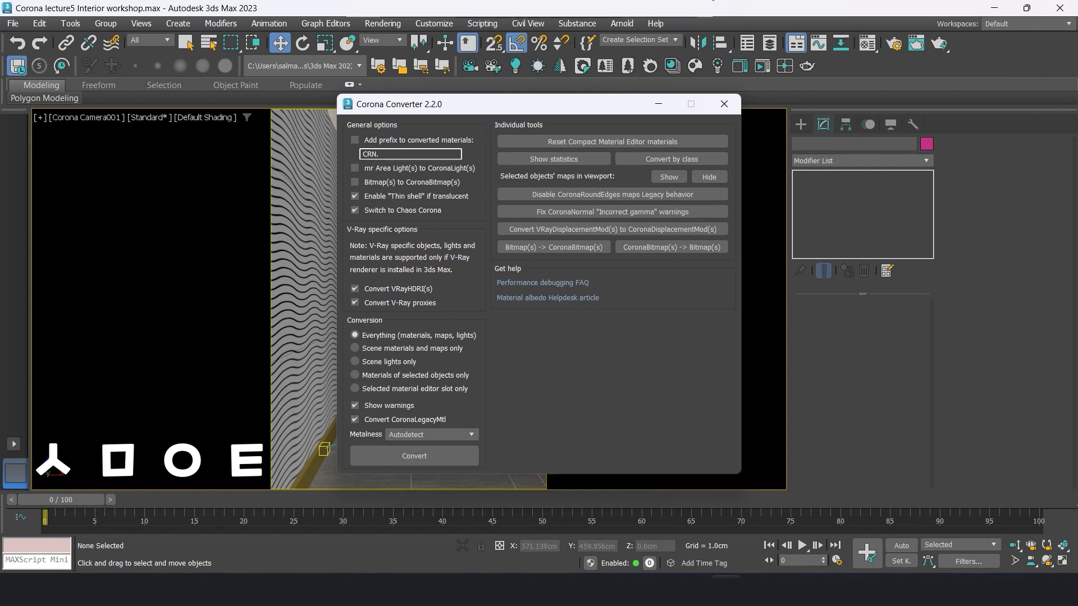
{"action": "left_click_drag", "start_coordinate": [477, 104], "coordinate": [562, 97]}
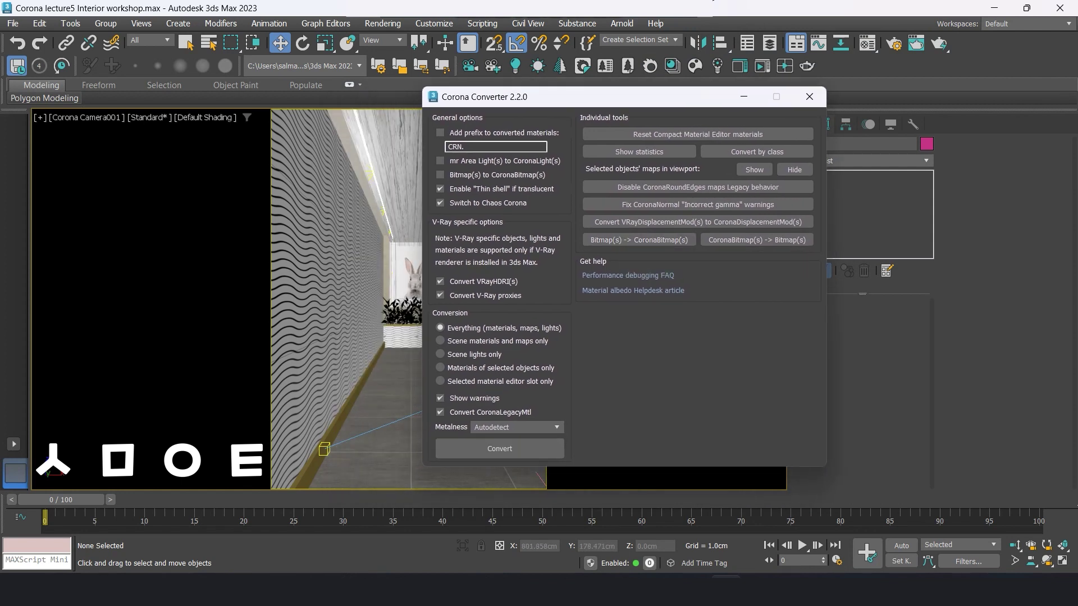
{"action": "left_click", "coordinate": [499, 449]}
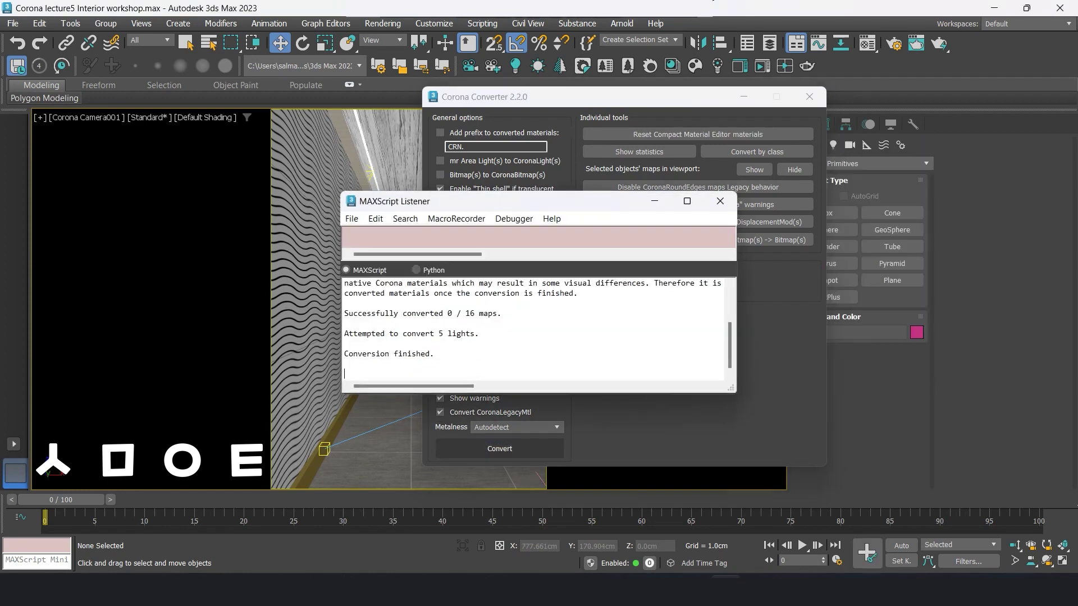
{"action": "left_click", "coordinate": [719, 201]}
{"action": "left_click", "coordinate": [808, 96]}
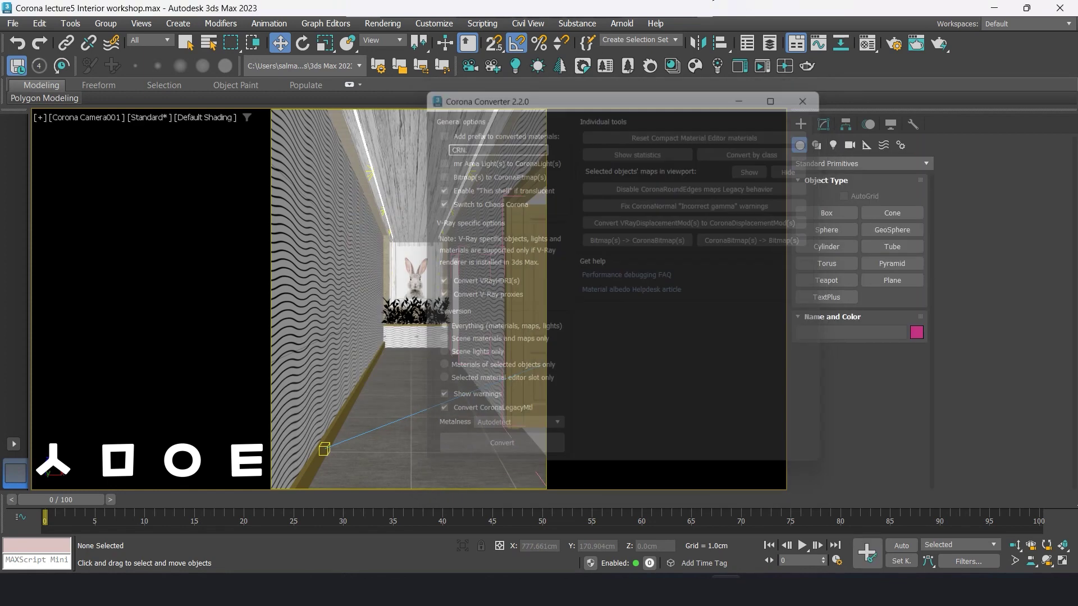
{"action": "key", "text": "F10"}
{"action": "key", "text": "shift+q"}
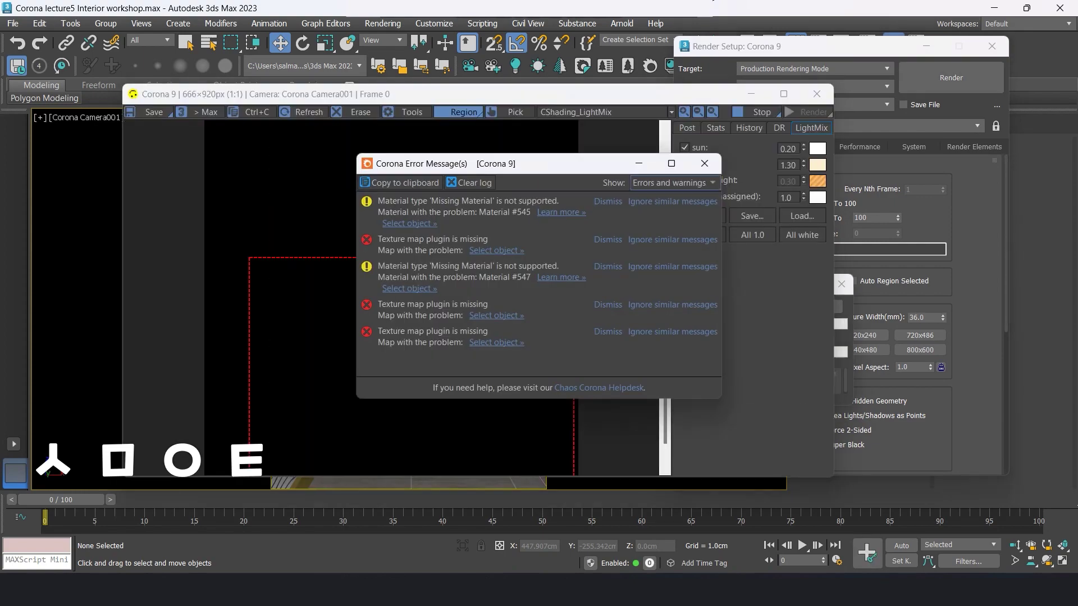
Step: Dismiss the missing-material error and re-render the corridor camera view
{"action": "left_click", "coordinate": [704, 164]}
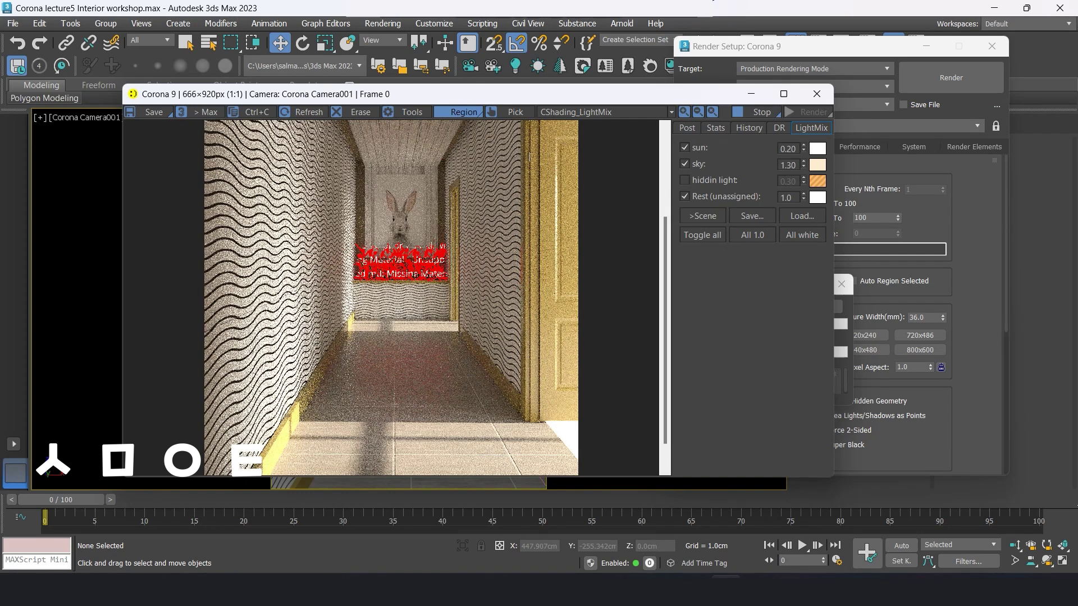
{"action": "scroll", "coordinate": [391, 297], "scroll_direction": "down", "scroll_amount": 1}
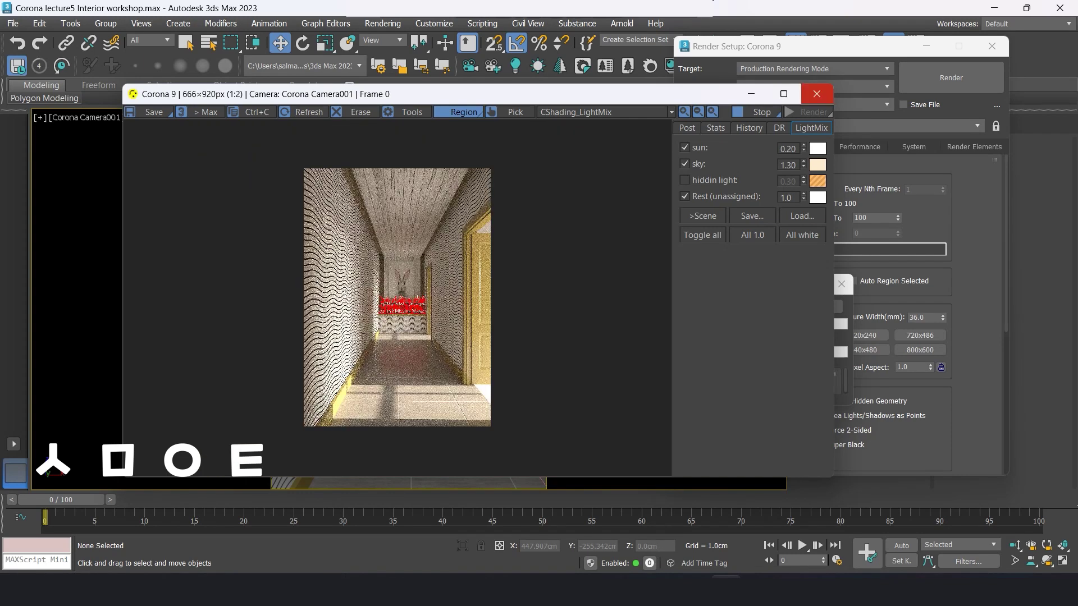
{"action": "left_click", "coordinate": [817, 94]}
{"action": "left_click", "coordinate": [841, 284]}
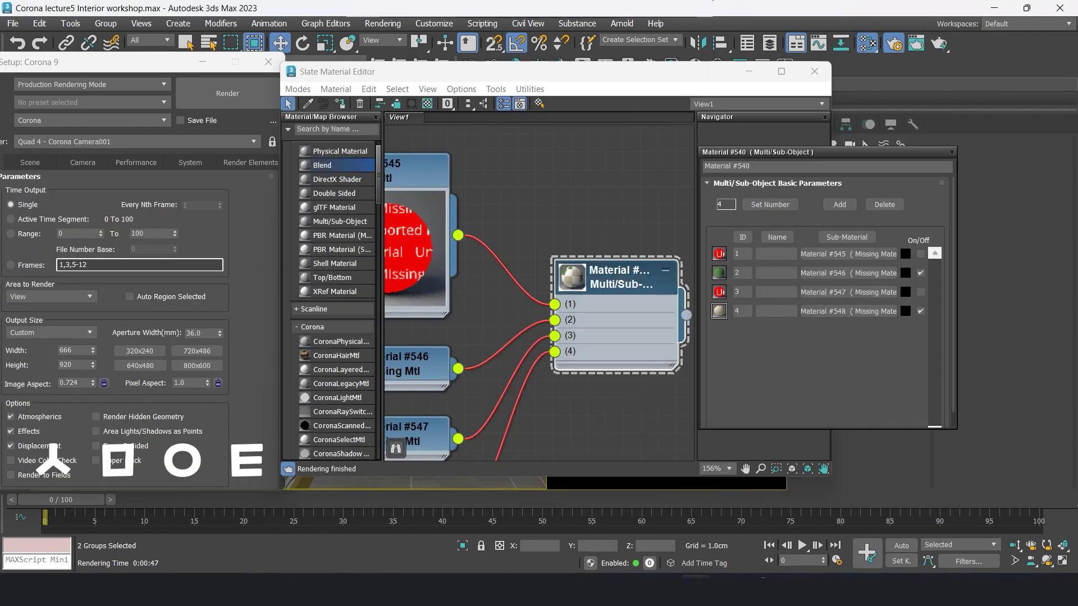
{"action": "left_click", "coordinate": [814, 71]}
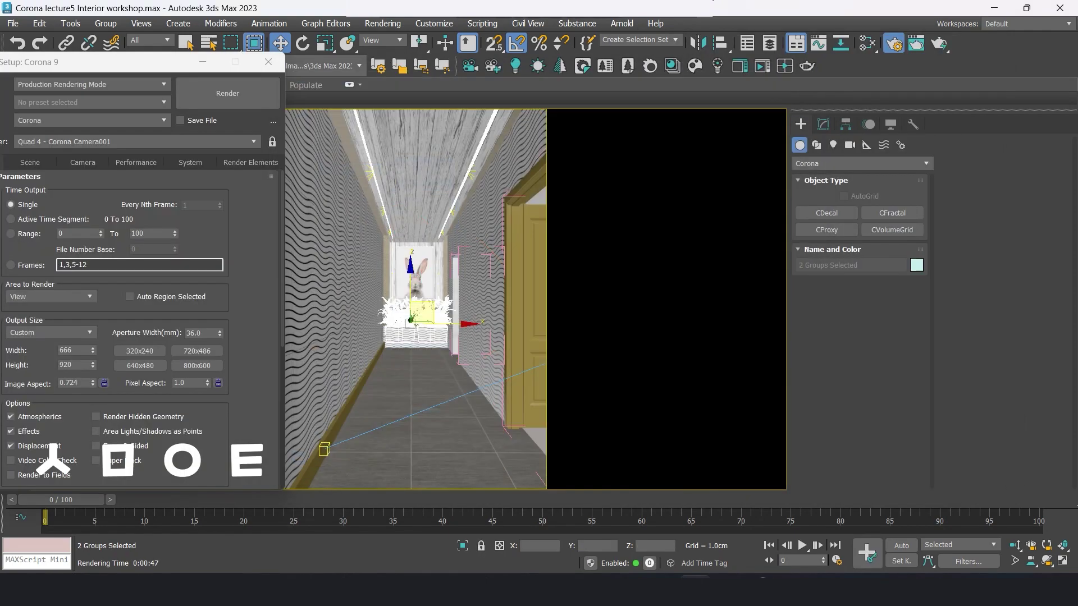
{"action": "left_click_drag", "start_coordinate": [168, 61], "coordinate": [792, 52]}
{"action": "left_click", "coordinate": [854, 83]}
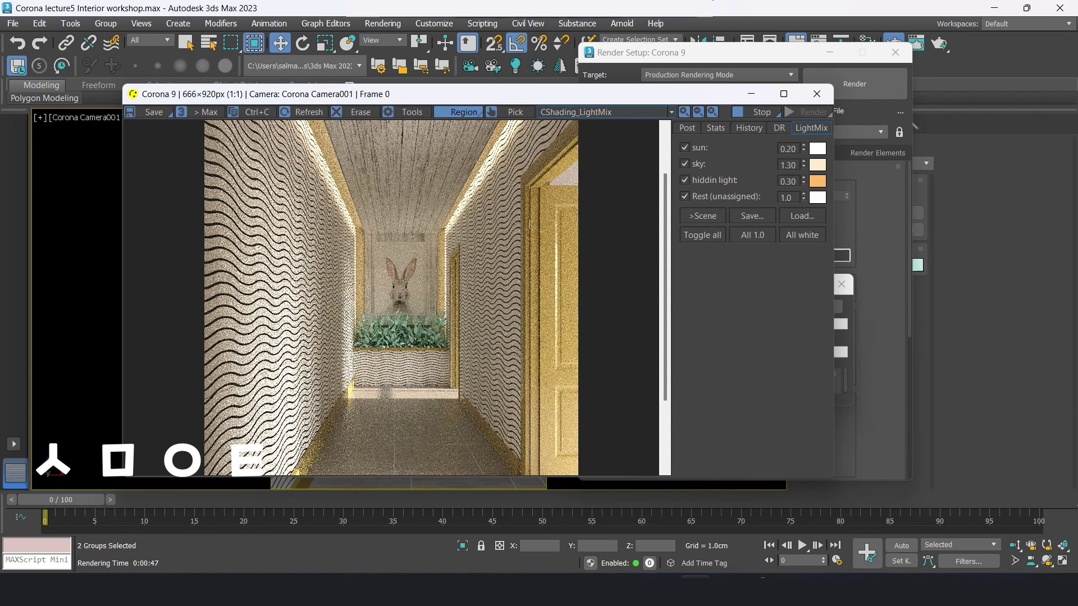
Step: Toggle the hiddin light and sun in LightMix to compare the render
{"action": "scroll", "coordinate": [397, 298], "scroll_direction": "down", "scroll_amount": 1}
{"action": "scroll", "coordinate": [396, 298], "scroll_direction": "up", "scroll_amount": 1}
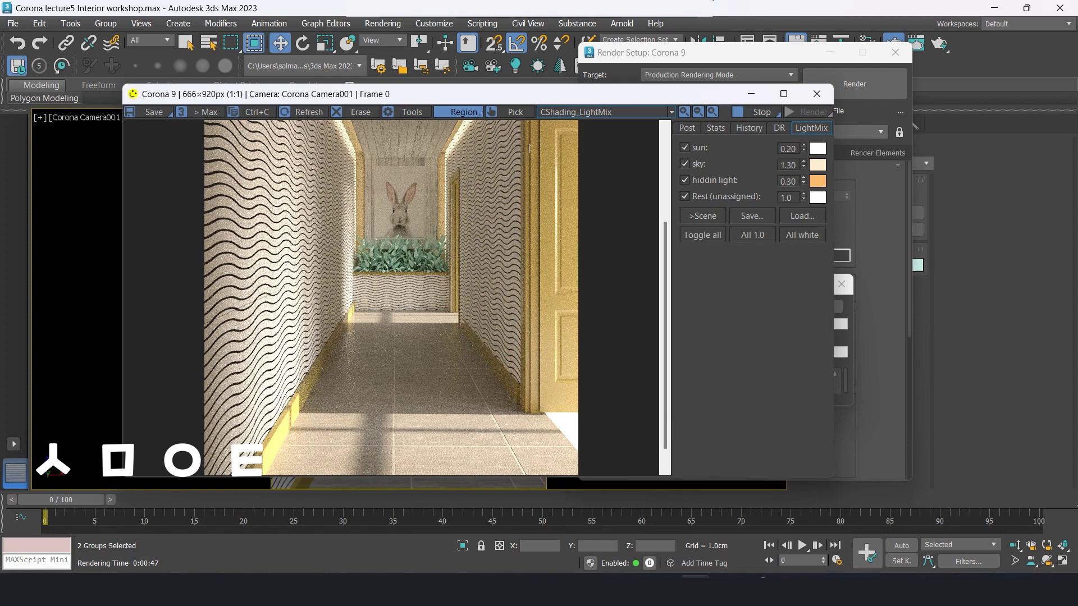
{"action": "left_click", "coordinate": [684, 180]}
{"action": "left_click", "coordinate": [684, 180]}
{"action": "left_click", "coordinate": [684, 147]}
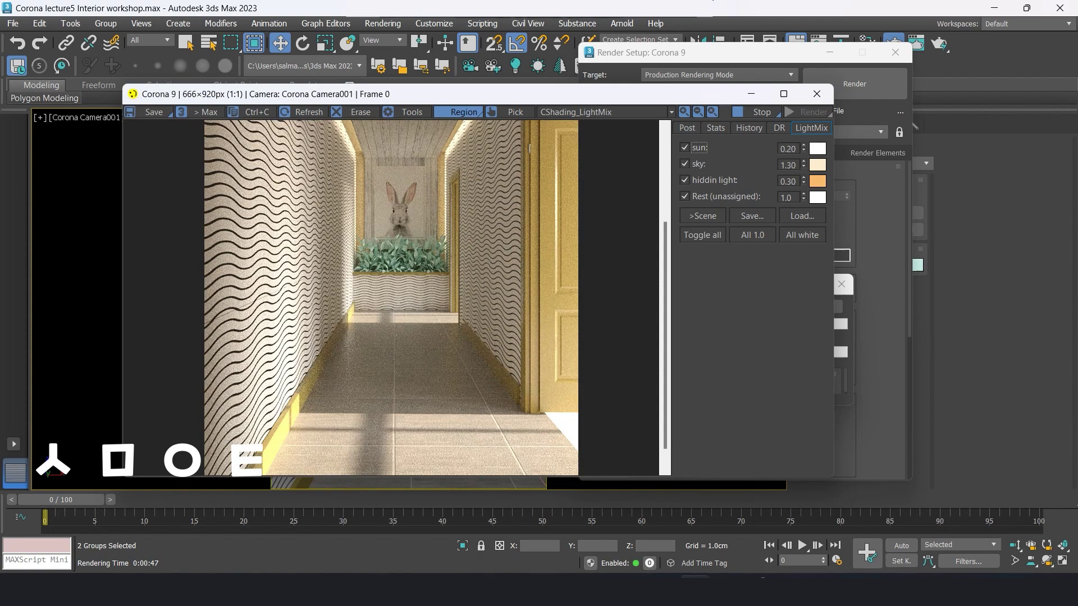